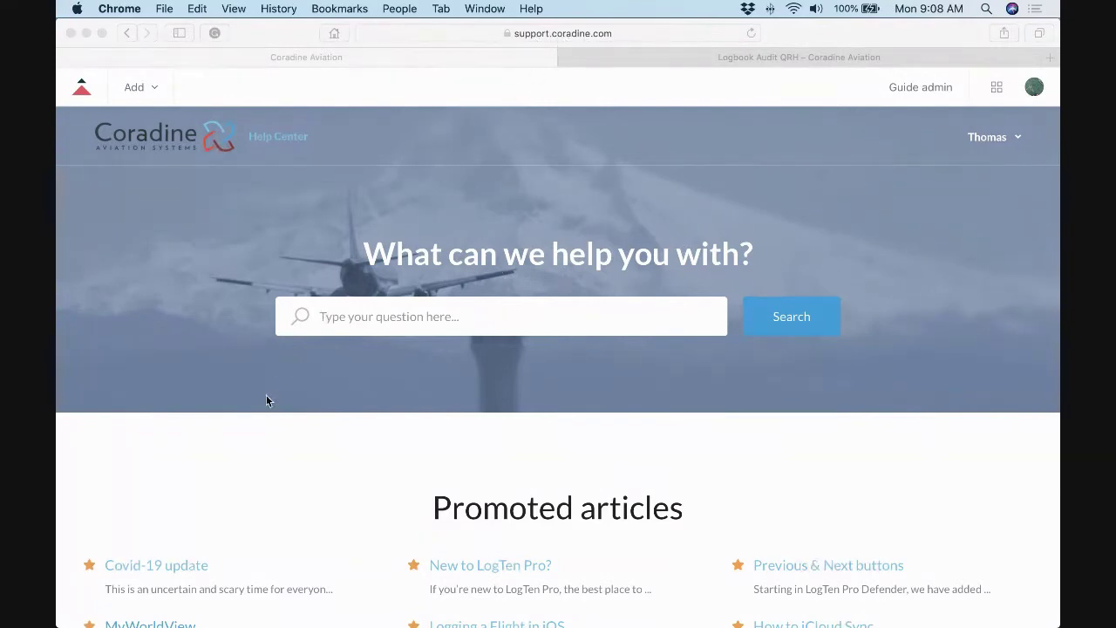
# Open the Backup & Sync category of the help center and look over its backup topics for iOS and Mac
pyautogui.scroll(-5, 265, 399)
pyautogui.scroll(-8, 265, 401)
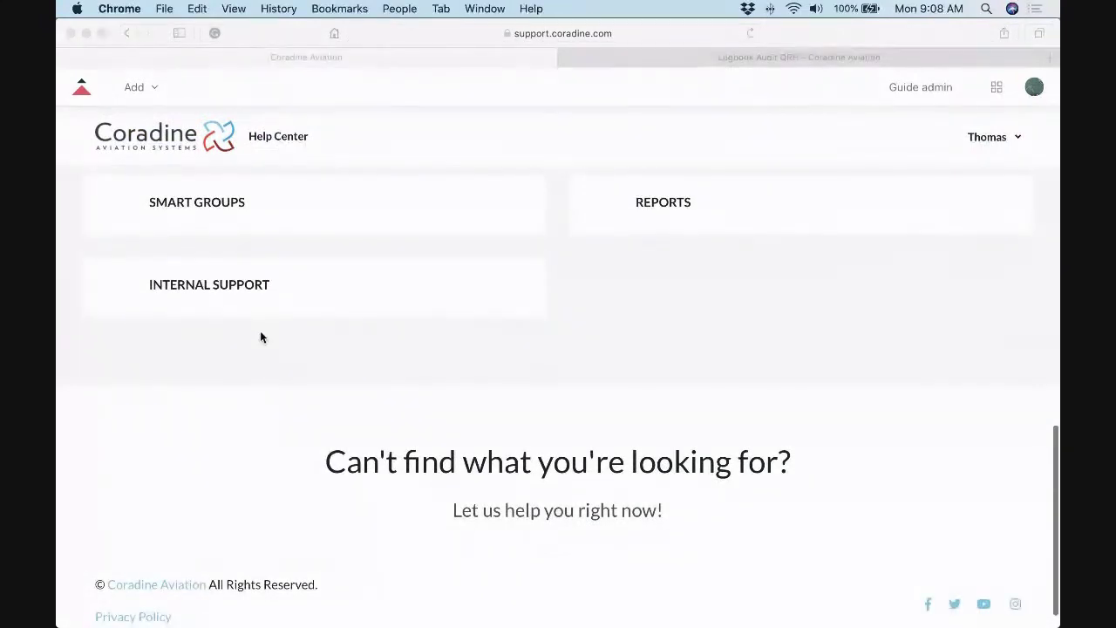
pyautogui.scroll(3, 259, 318)
pyautogui.click(245, 240)
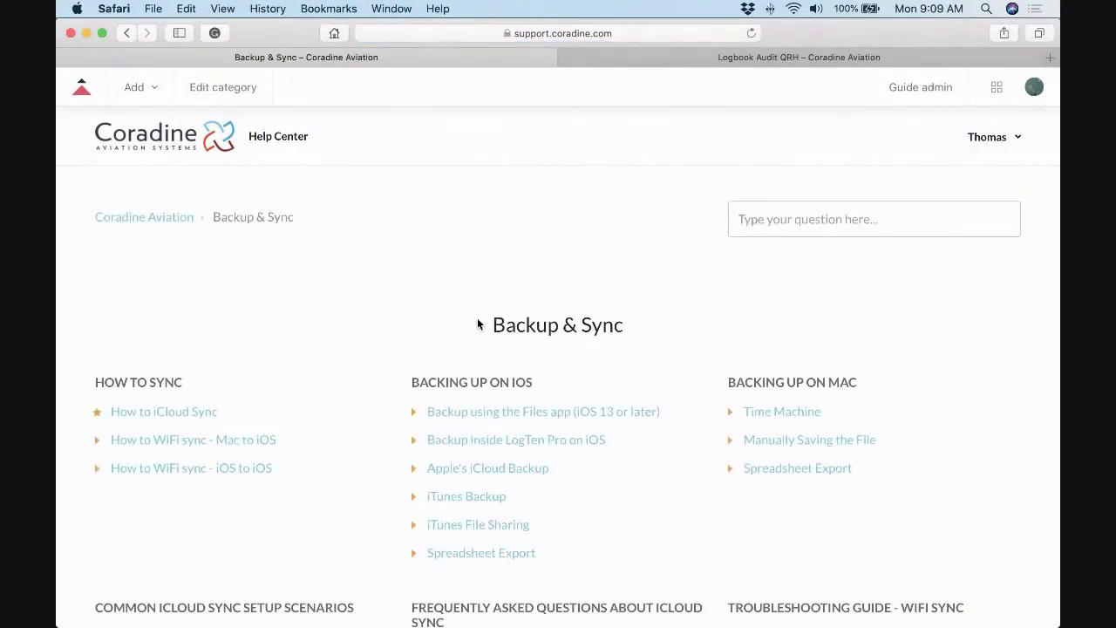
pyautogui.scroll(-2, 706, 392)
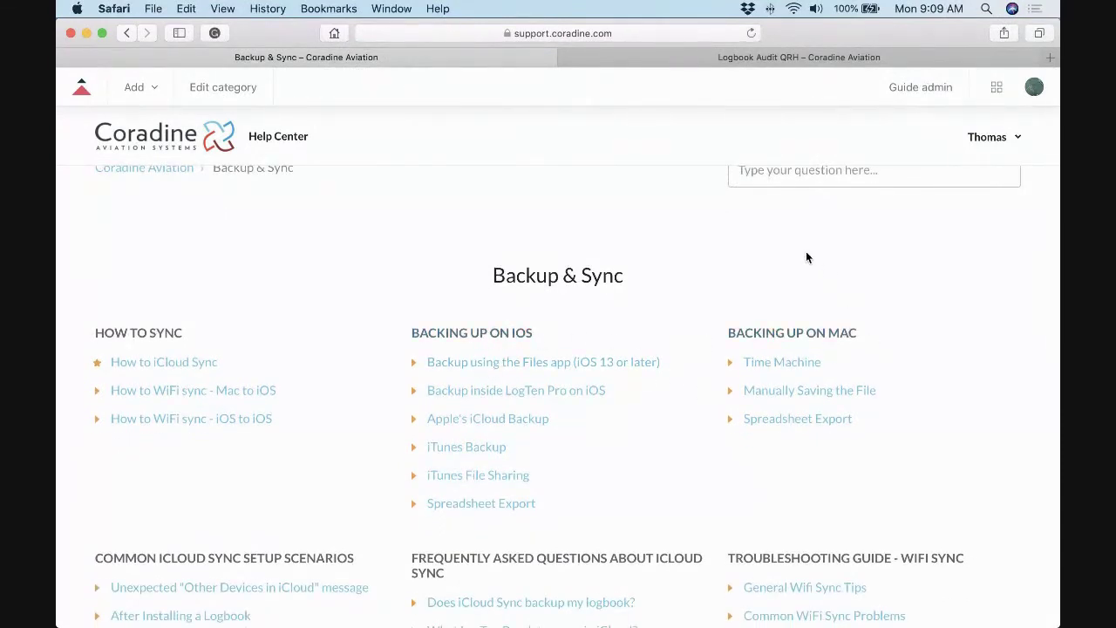
# Switch to LogTen Pro and set the flight time format in the general preferences to Hours decimal
pyautogui.moveTo(206, 623)
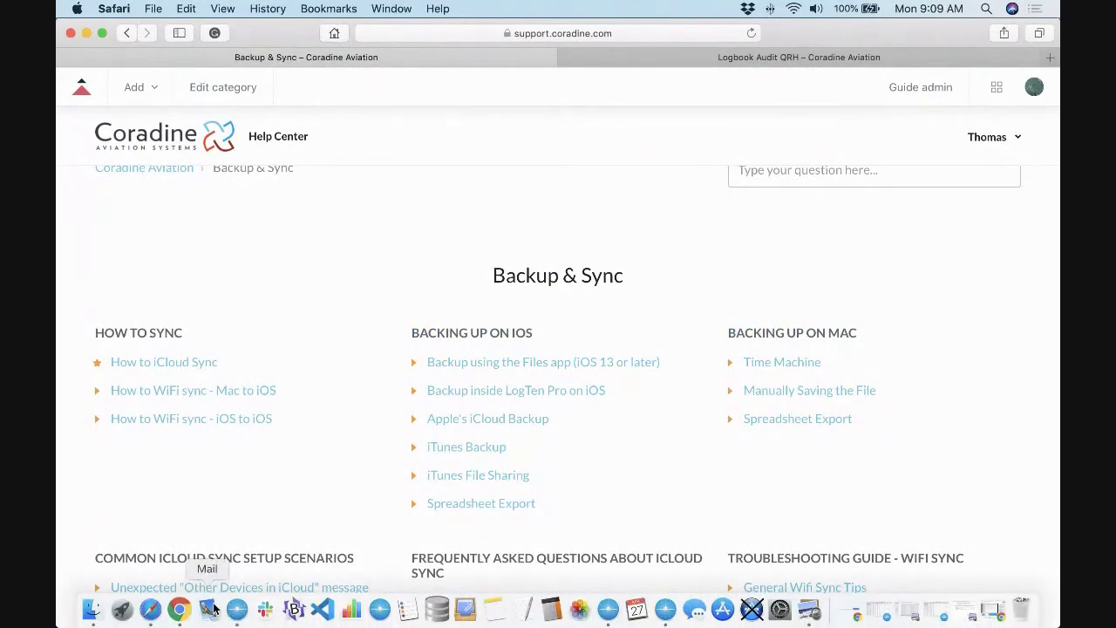
pyautogui.click(86, 34)
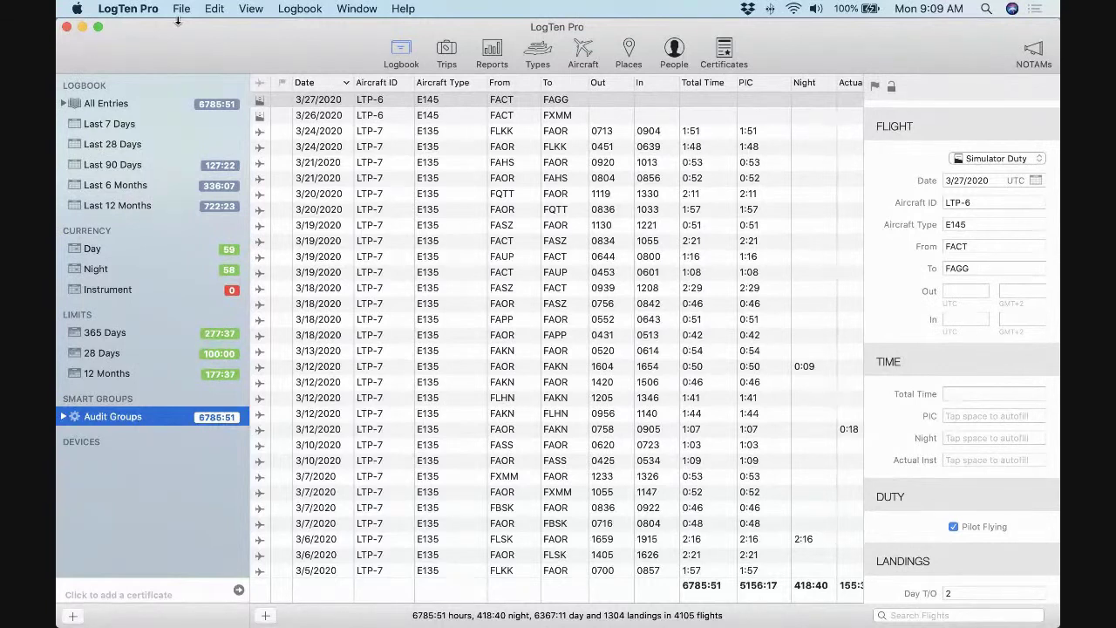
pyautogui.click(122, 10)
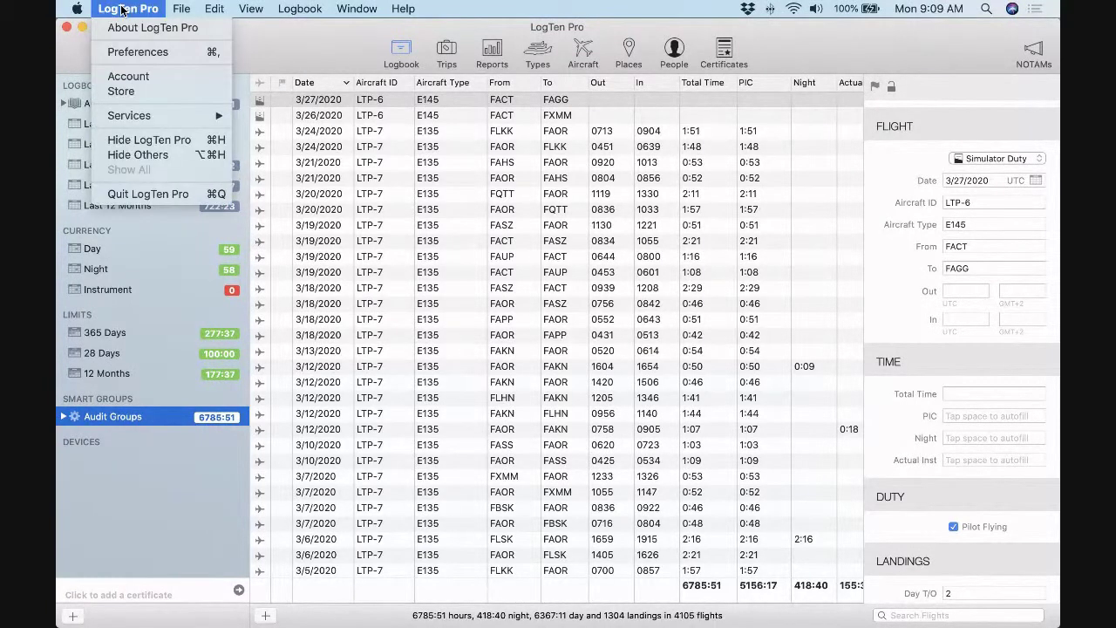
pyautogui.click(127, 52)
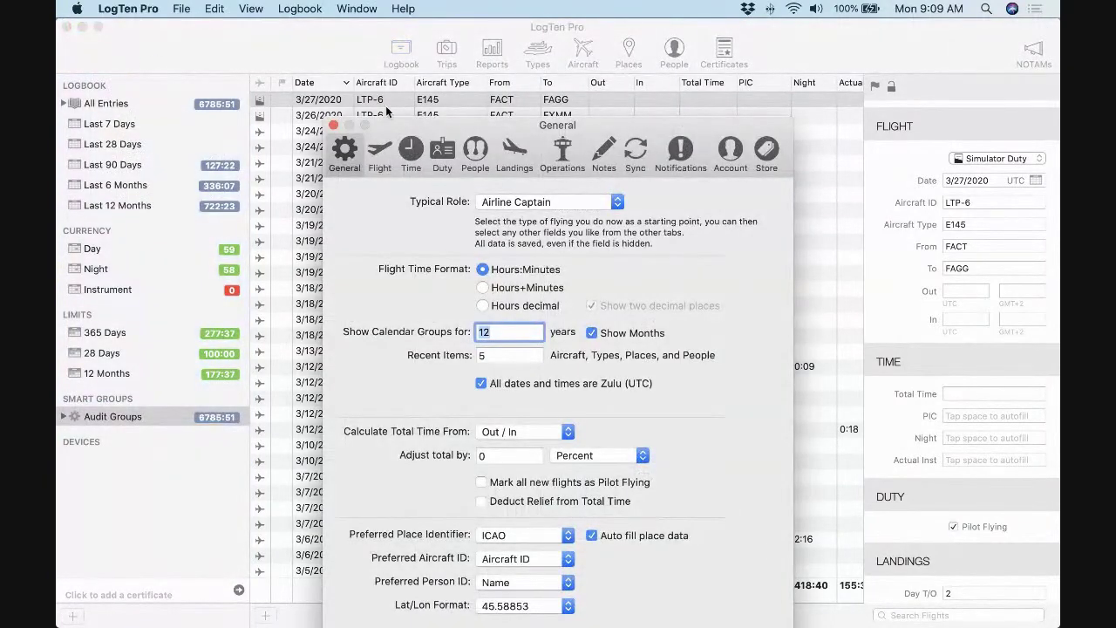
pyautogui.moveTo(396, 118); pyautogui.dragTo(228, 30)
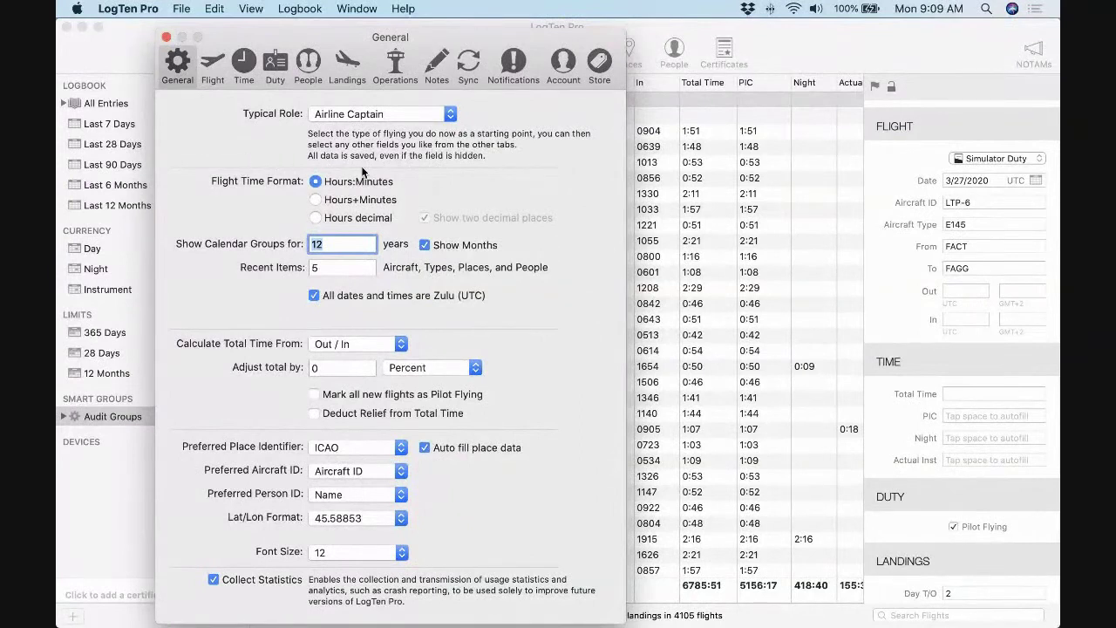
pyautogui.click(317, 220)
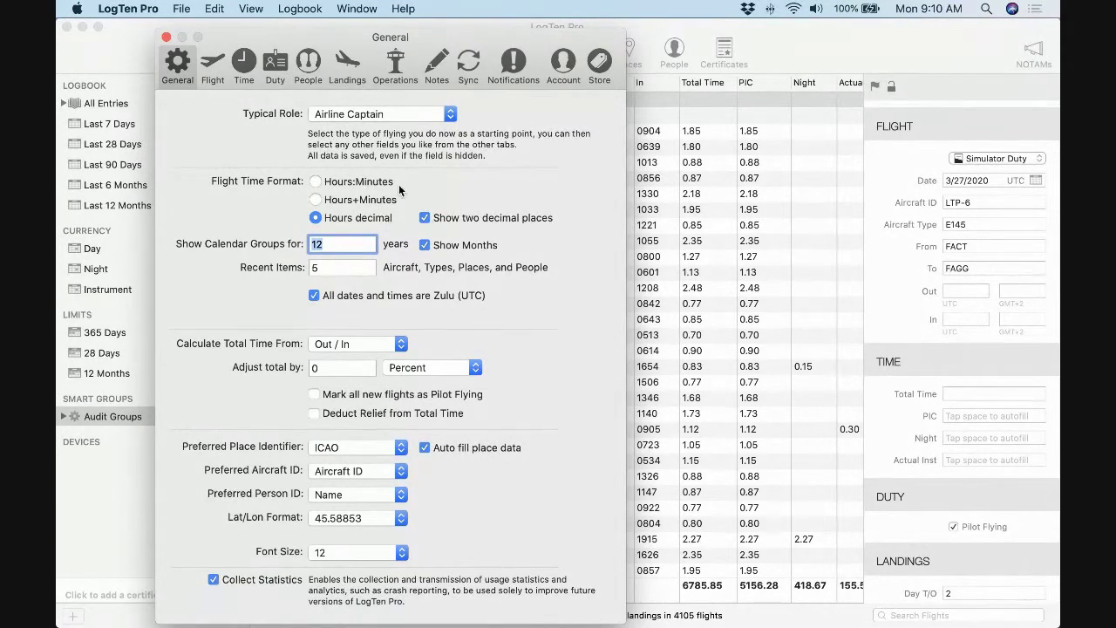
# In the standard Time preferences, disable PIC and enable SIC, Dual Rcvd, P1u/s and Simulator
pyautogui.click(247, 69)
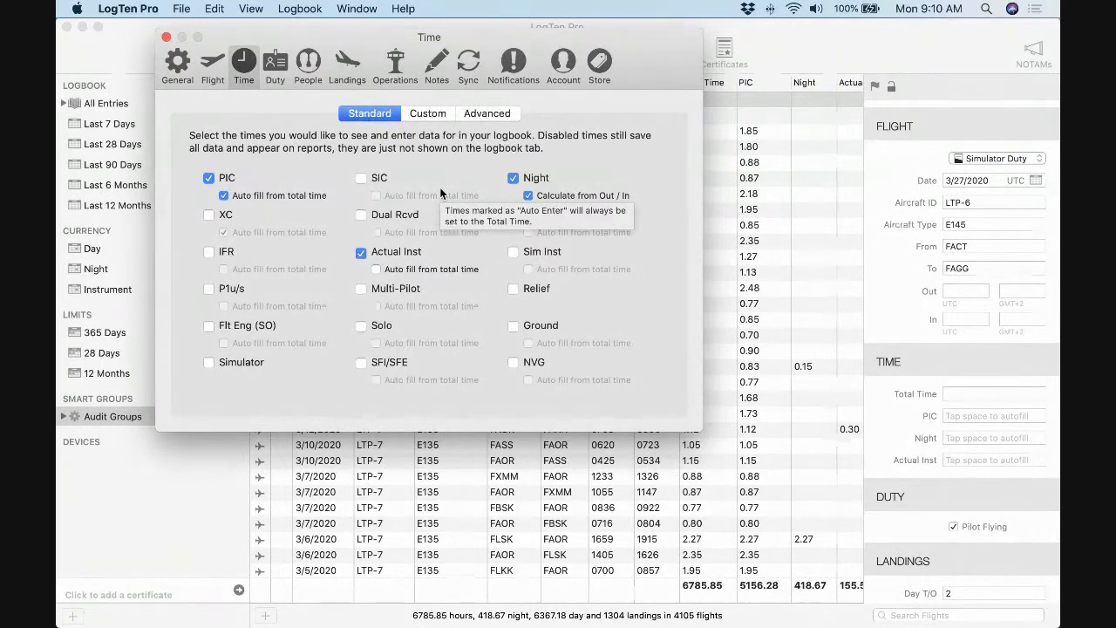
pyautogui.click(210, 178)
pyautogui.click(209, 179)
pyautogui.click(209, 178)
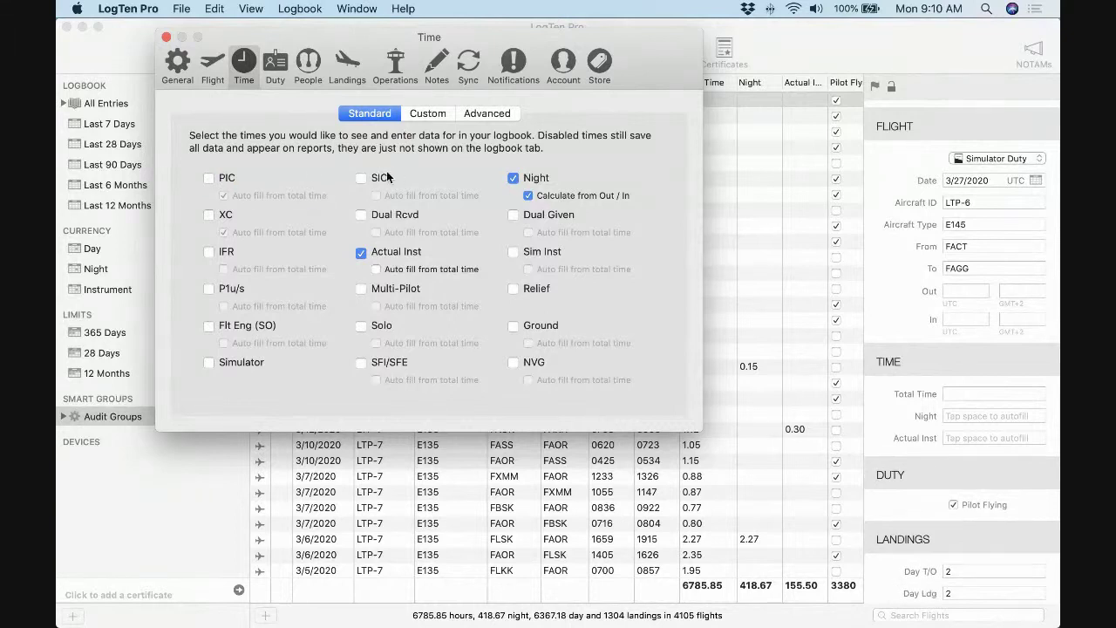
pyautogui.click(360, 178)
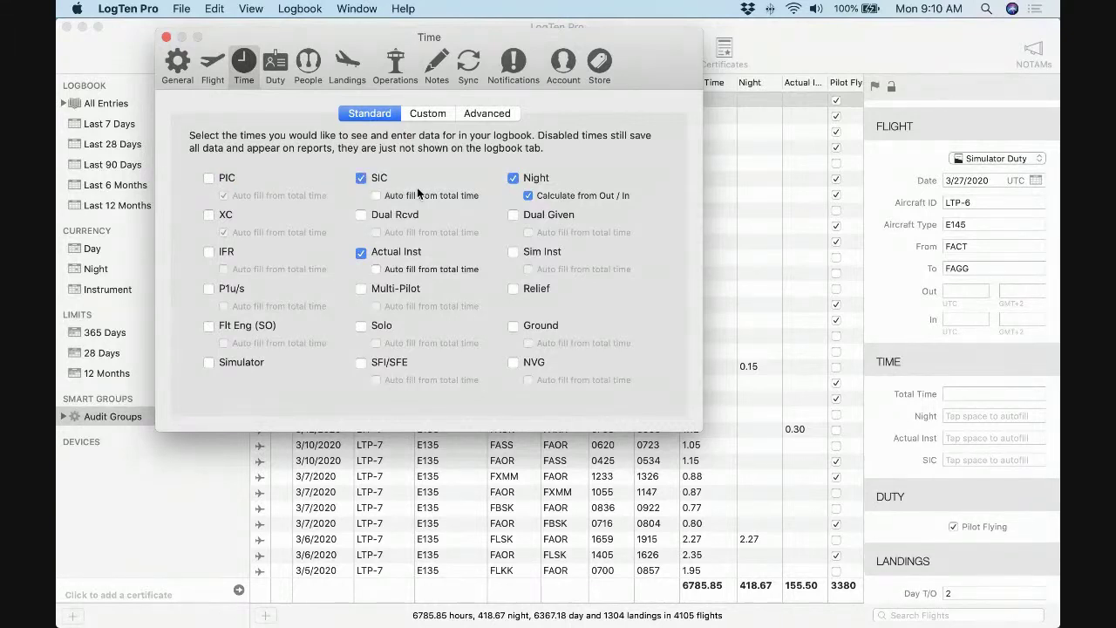
pyautogui.click(361, 215)
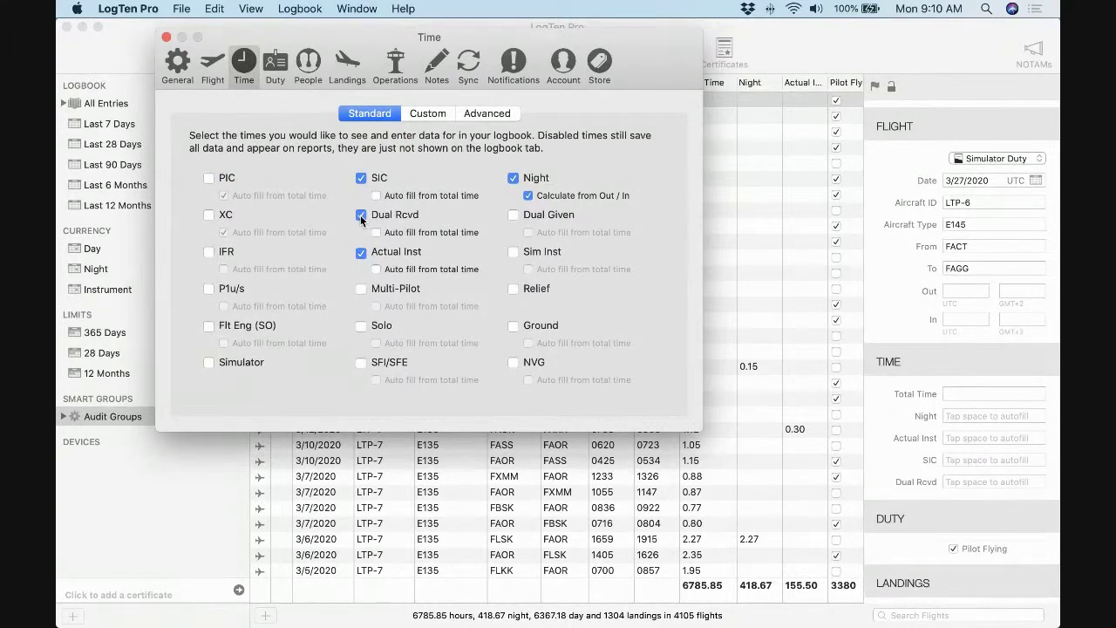
pyautogui.click(209, 289)
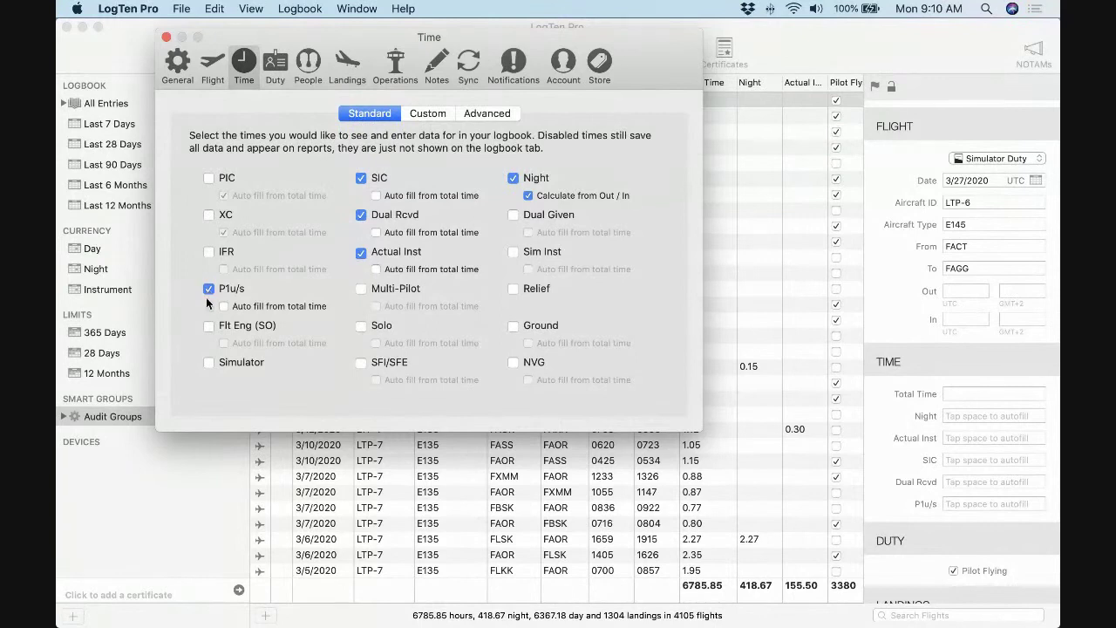
pyautogui.click(209, 362)
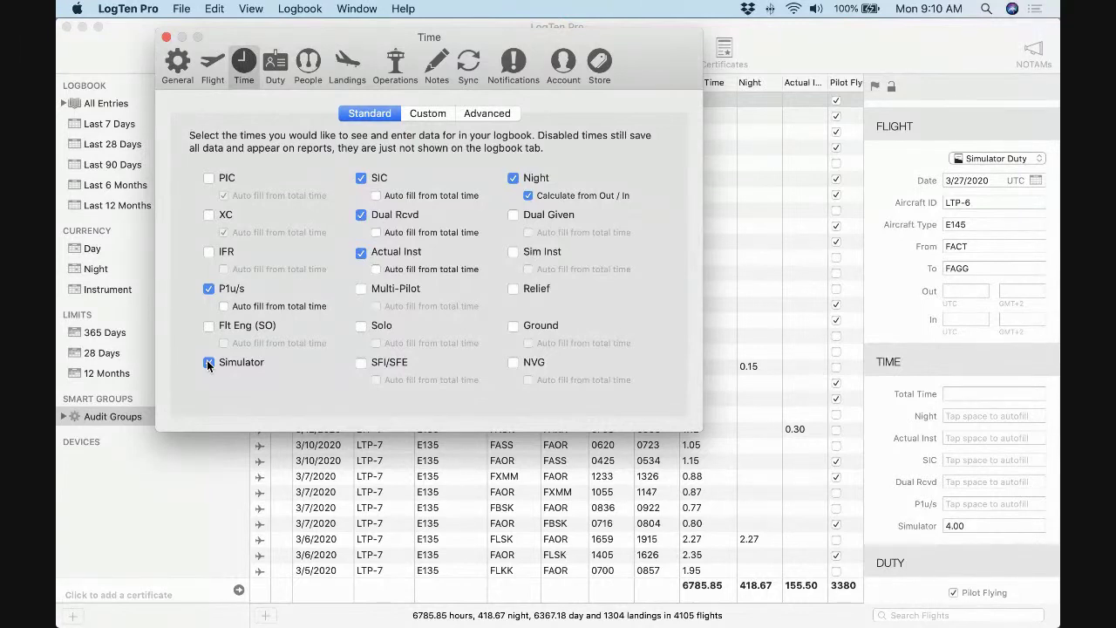
# Enable PIC again, disable auto fill for PIC and XC, stop calculating Night from Out / In, and close the preferences
pyautogui.click(209, 178)
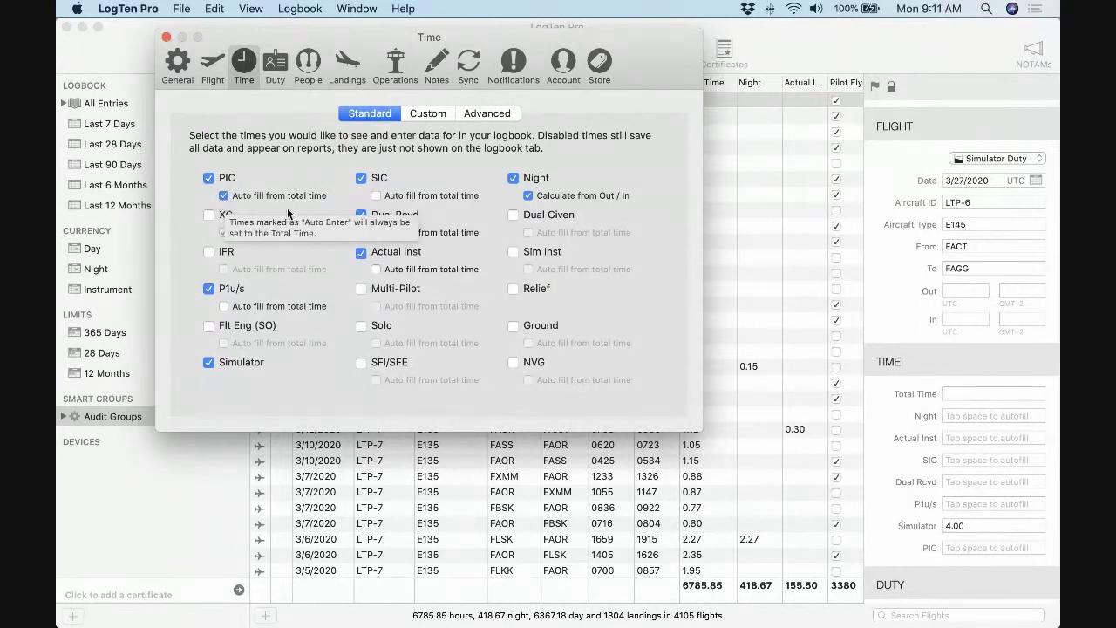
pyautogui.click(224, 195)
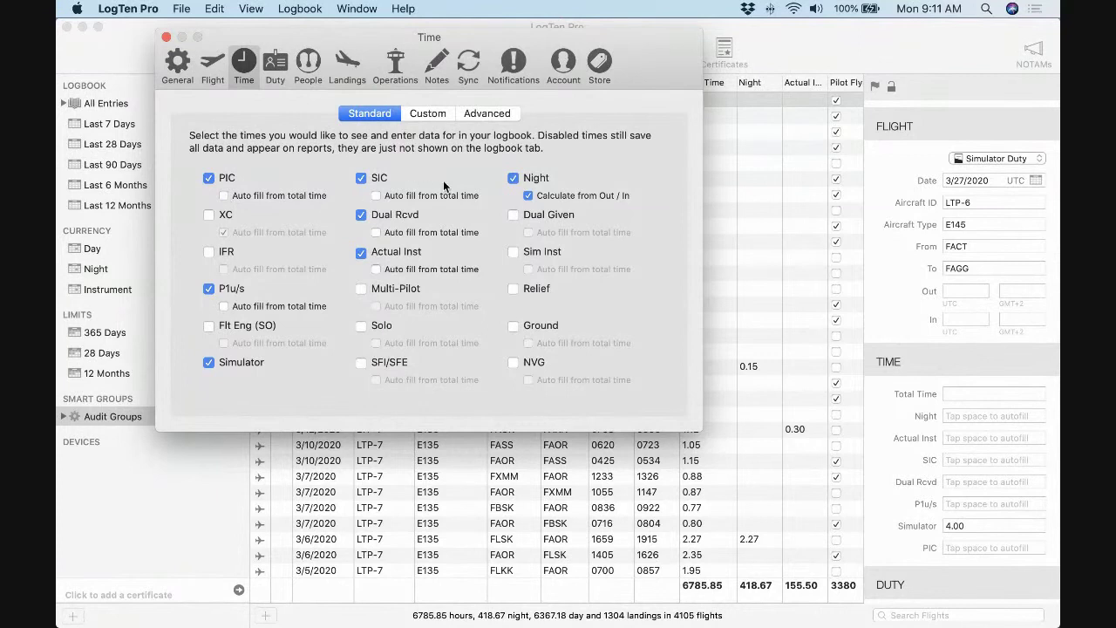
pyautogui.click(527, 195)
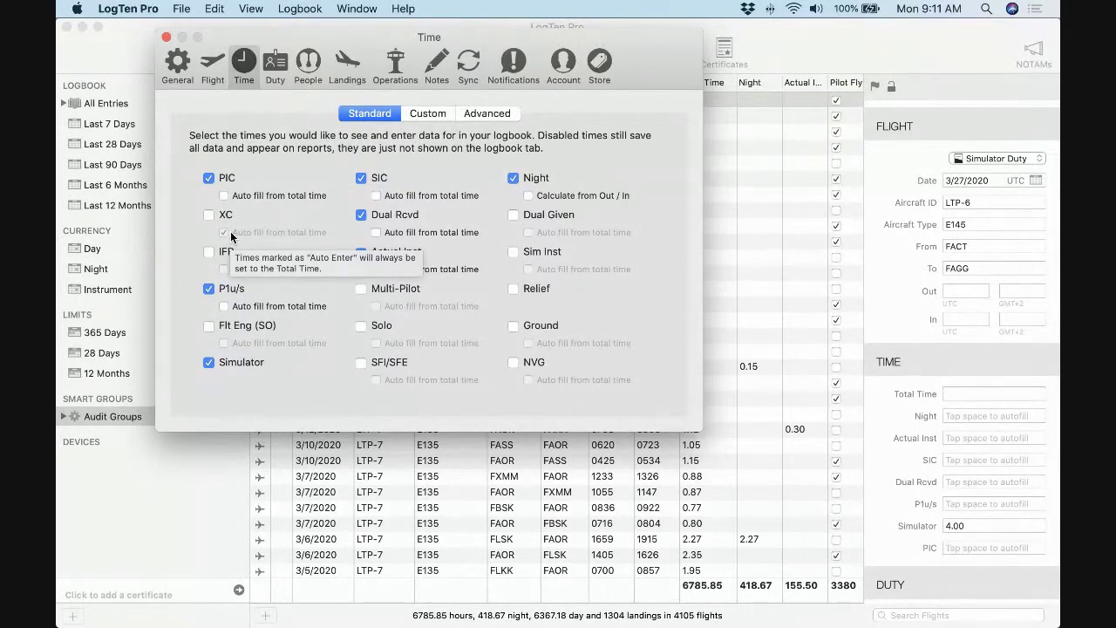
pyautogui.click(209, 215)
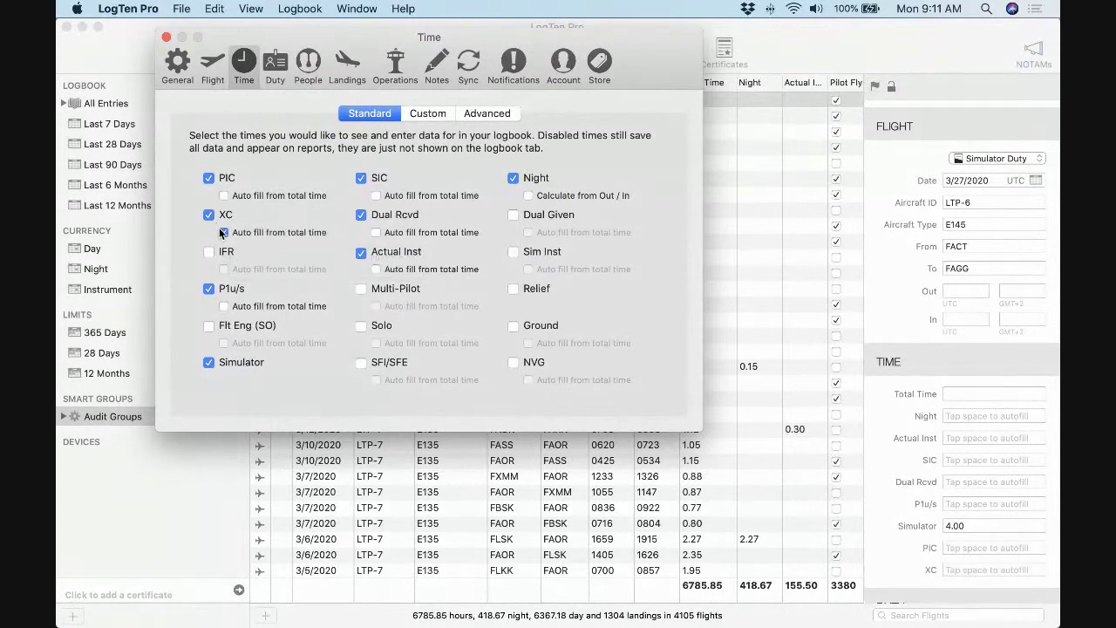
pyautogui.click(209, 215)
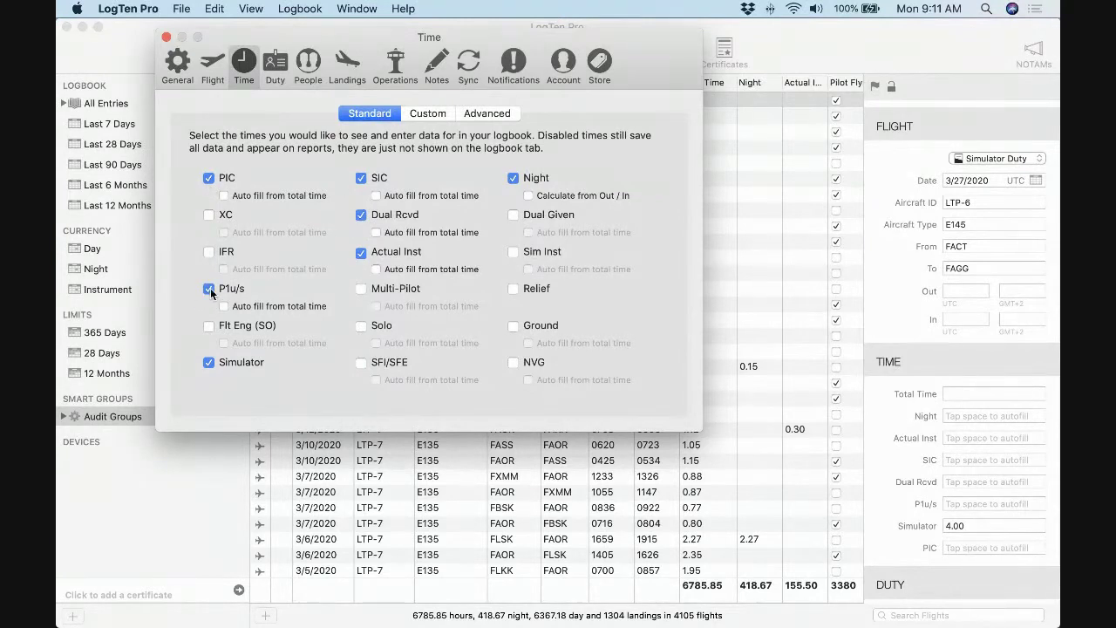
pyautogui.click(166, 38)
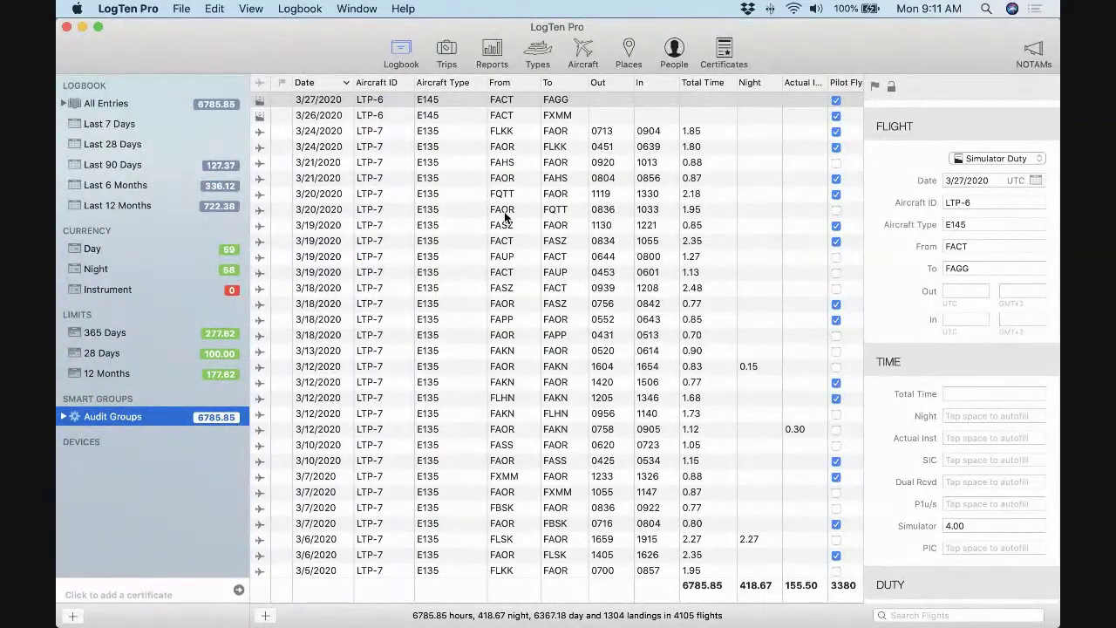
# Move the PIC column in the logbook table to directly after Total Time
pyautogui.hscroll(3, 504, 213)
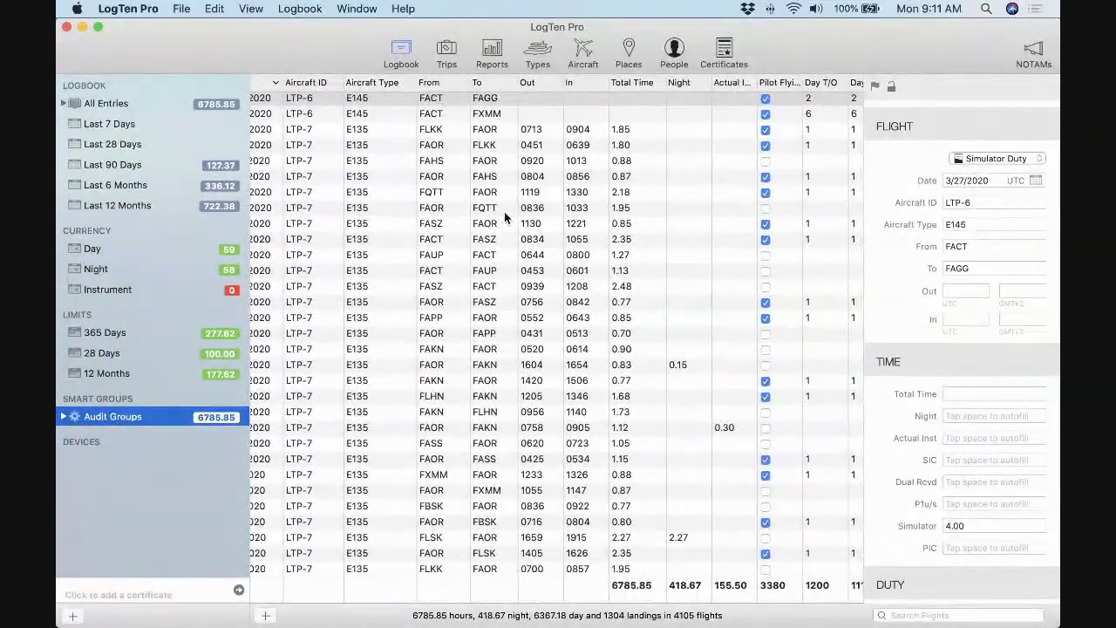
pyautogui.hscroll(4, 504, 211)
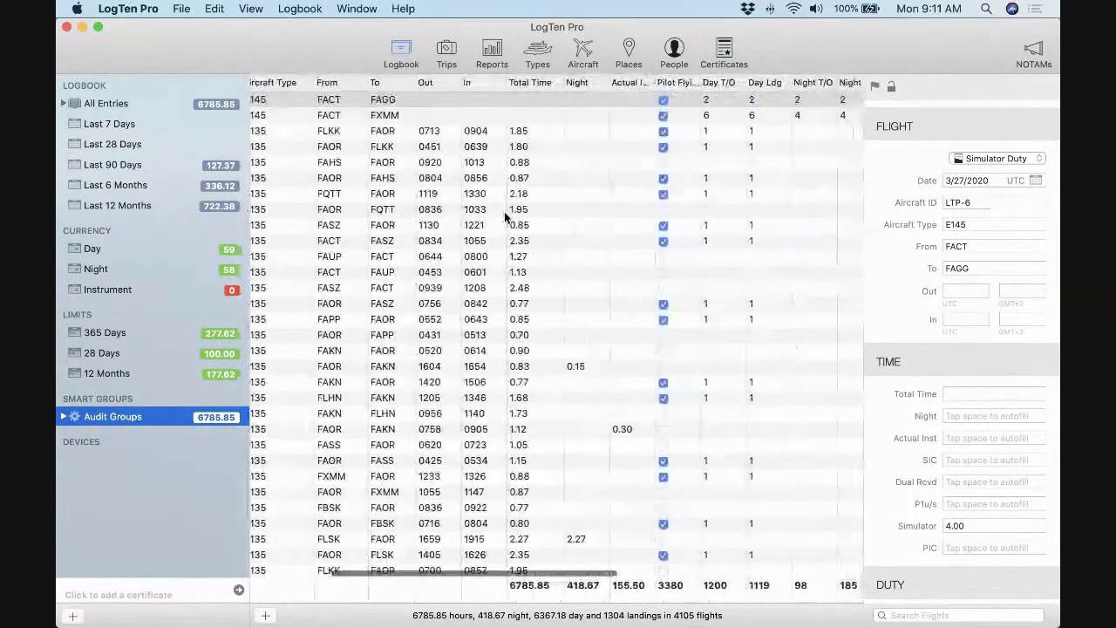
pyautogui.hscroll(5, 504, 217)
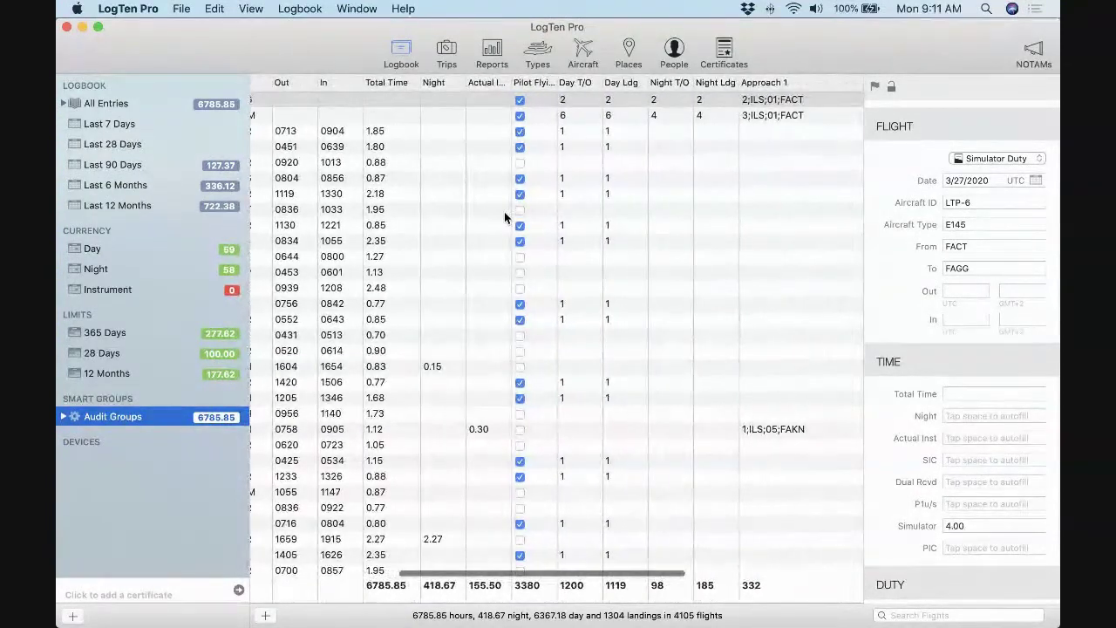
pyautogui.hscroll(10, 504, 211)
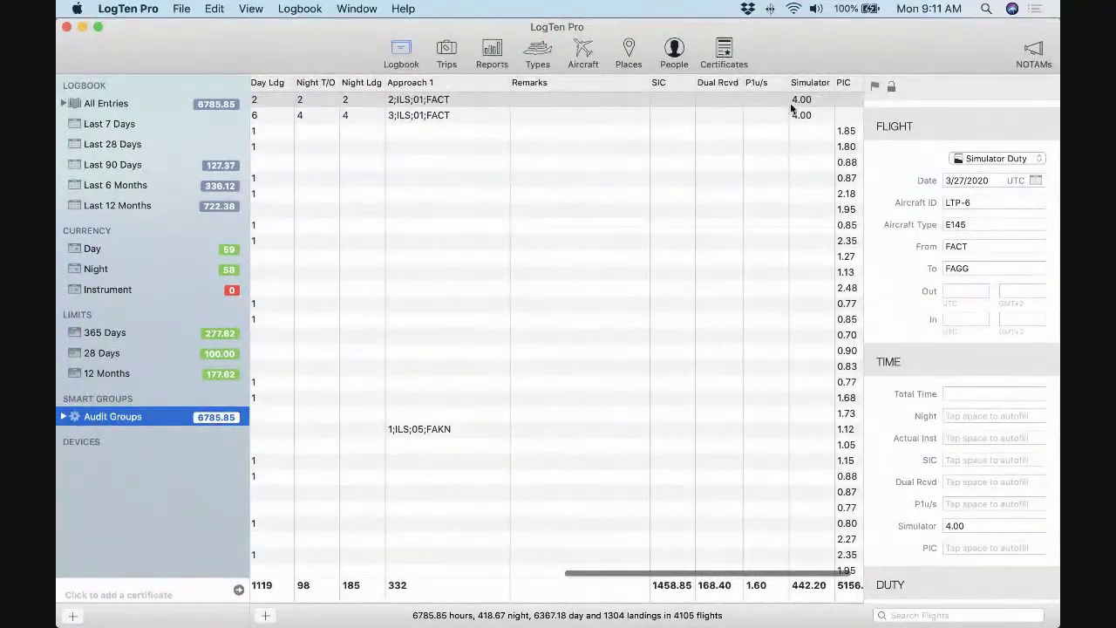
pyautogui.moveTo(841, 84); pyautogui.dragTo(582, 141)
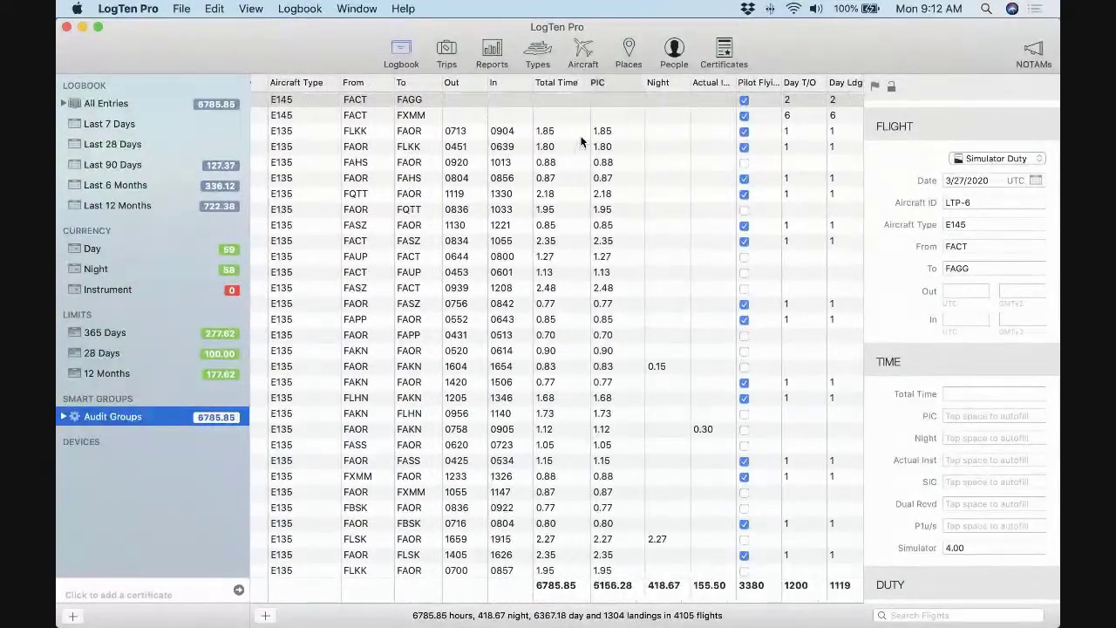
# Place the SIC column directly after PIC and the Dual Rcvd column directly after SIC
pyautogui.hscroll(10, 560, 106)
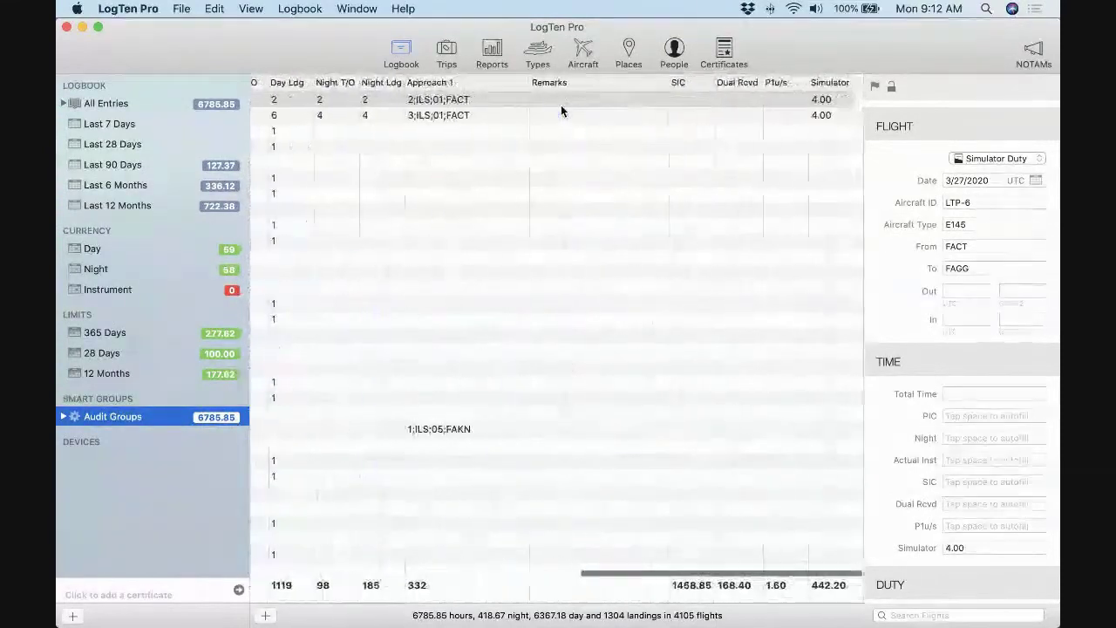
pyautogui.moveTo(694, 84); pyautogui.dragTo(422, 129)
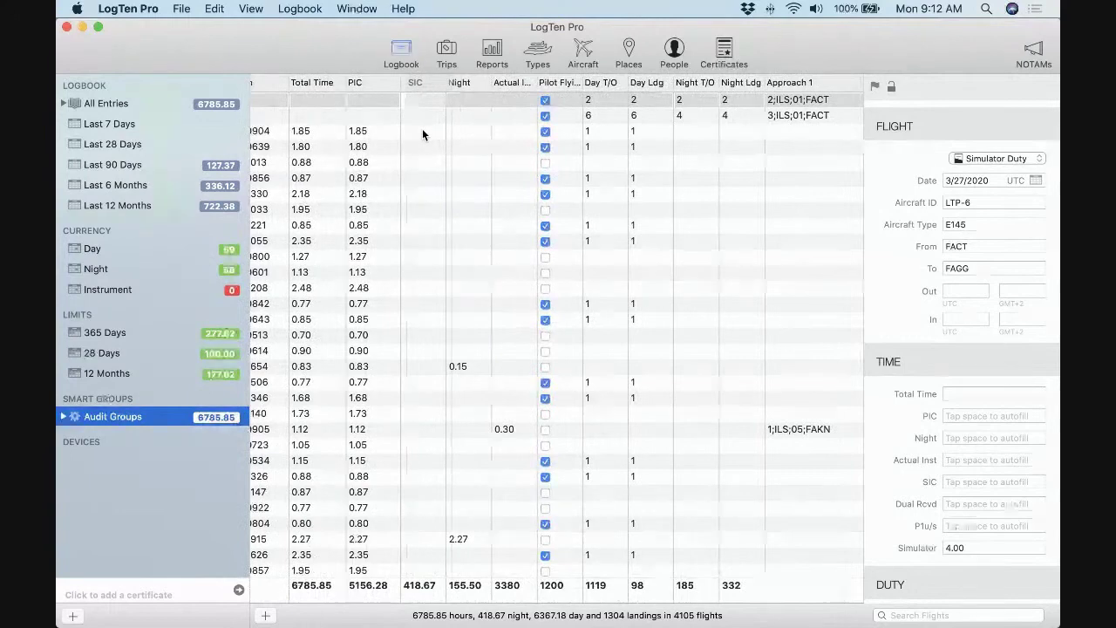
pyautogui.hscroll(10, 466, 216)
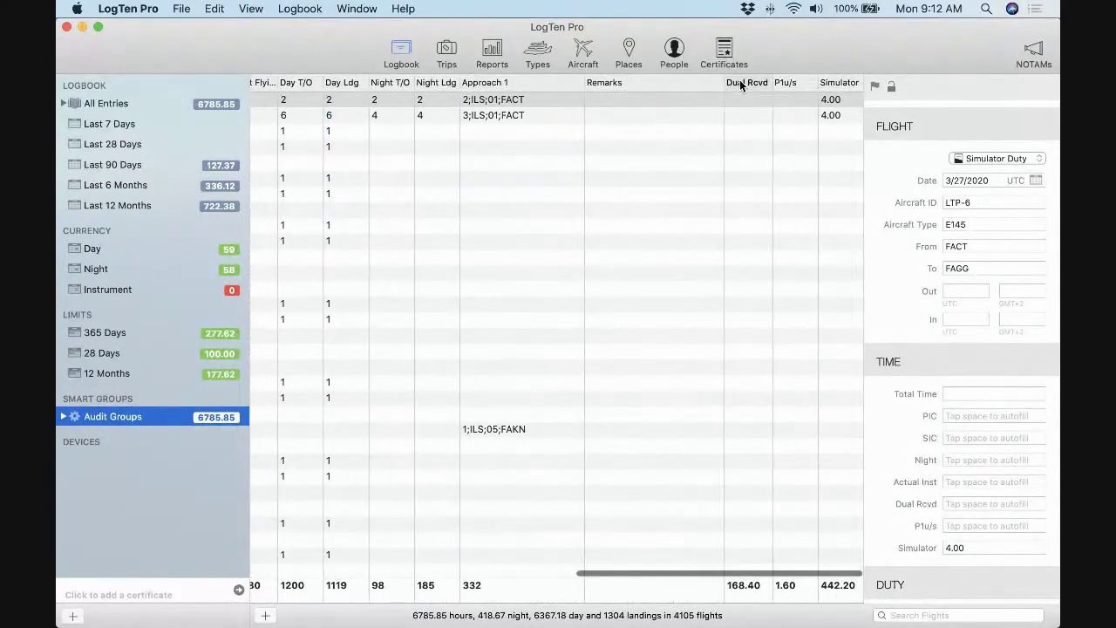
pyautogui.moveTo(741, 85); pyautogui.dragTo(449, 120)
# Place the P1u/s column directly after Dual Rcvd and the Simulator column between P1u/s and Night
pyautogui.hscroll(10, 449, 121)
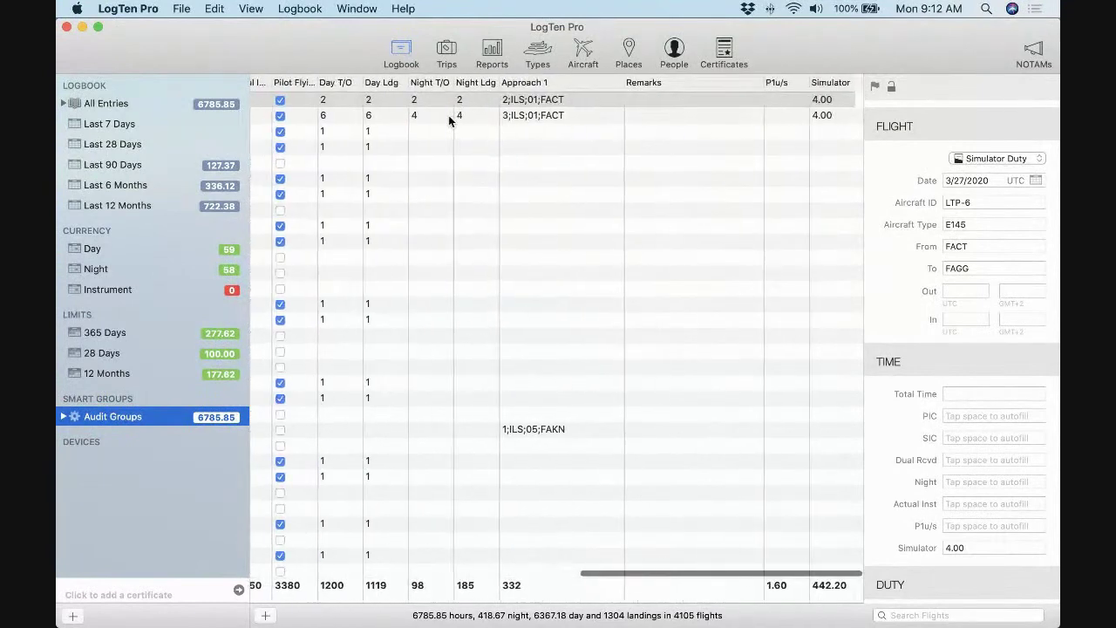
pyautogui.moveTo(788, 81); pyautogui.dragTo(301, 104)
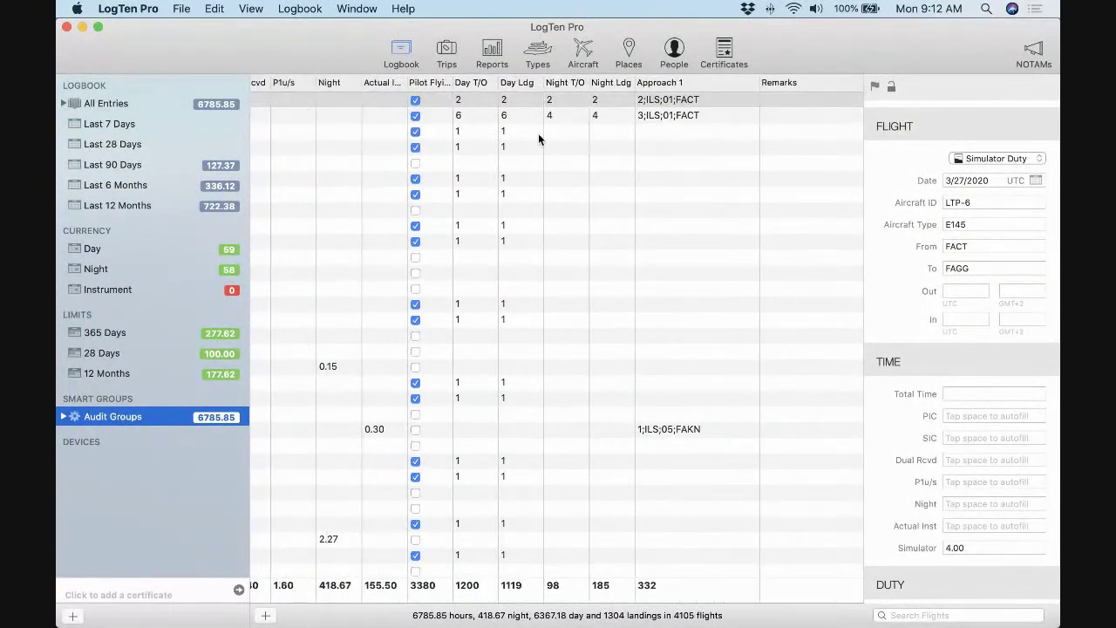
pyautogui.hscroll(5, 538, 135)
pyautogui.moveTo(838, 85); pyautogui.dragTo(380, 104)
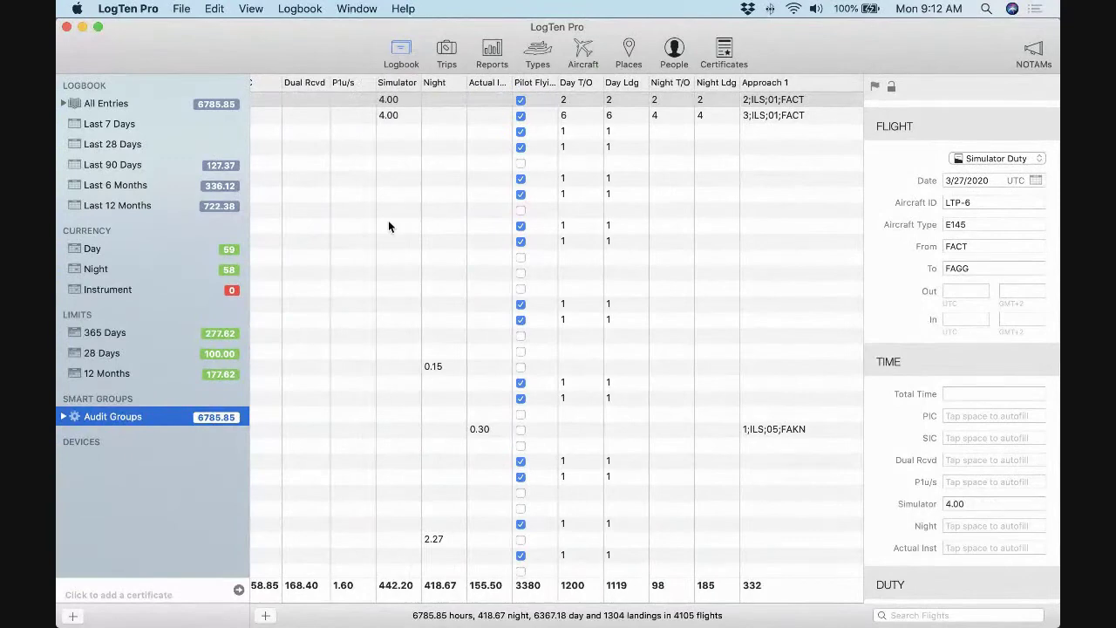
pyautogui.hscroll(-5, 389, 225)
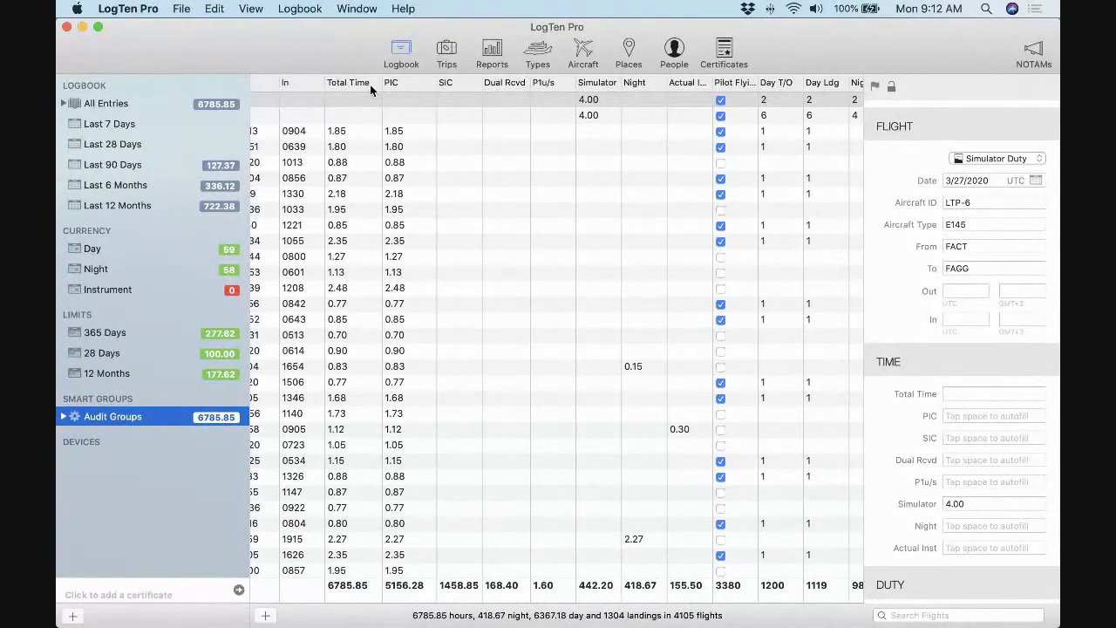
# Open the list of aircraft types and check the category, class, engine type and make of each entry
pyautogui.click(538, 52)
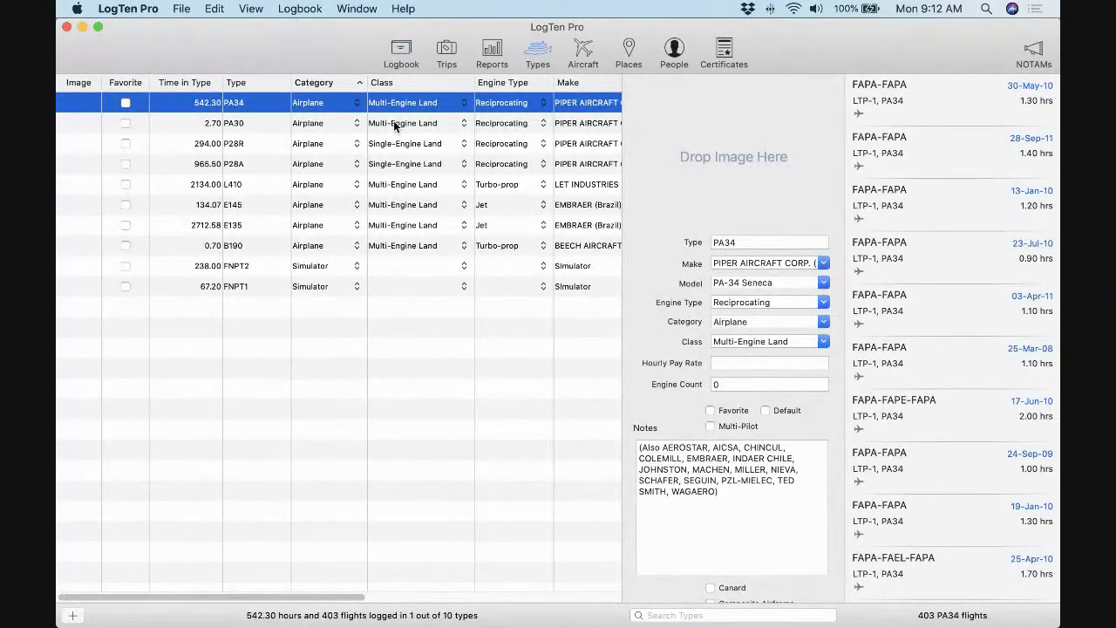
pyautogui.hscroll(3, 314, 324)
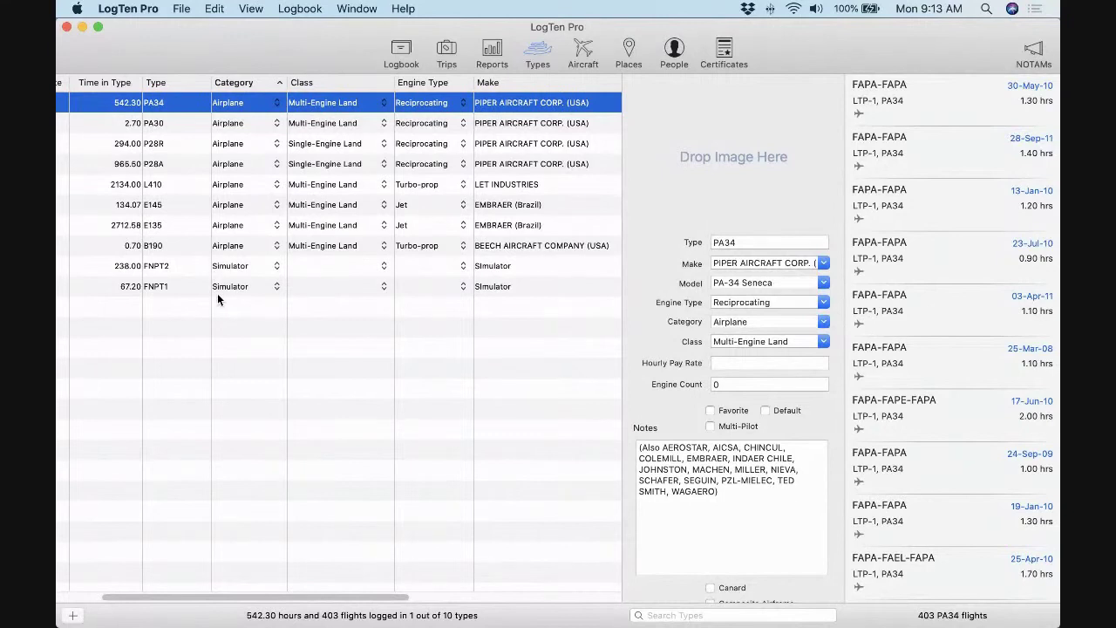
# Return to the logbook, expand the Audit Groups smart group and hide the Limits and Currency sections
pyautogui.click(407, 48)
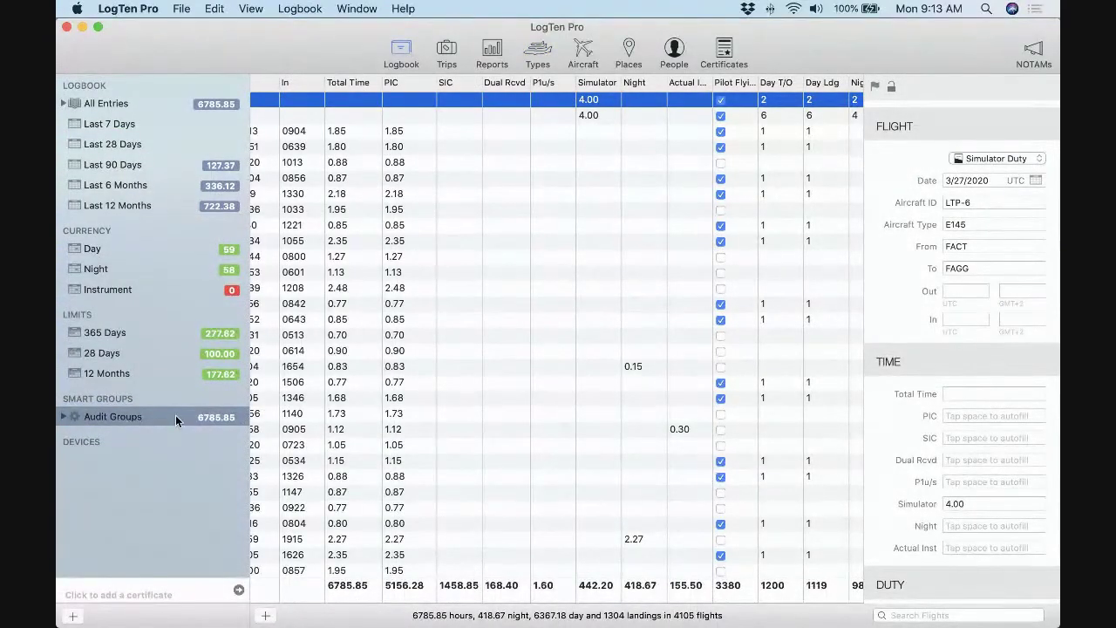
pyautogui.click(66, 418)
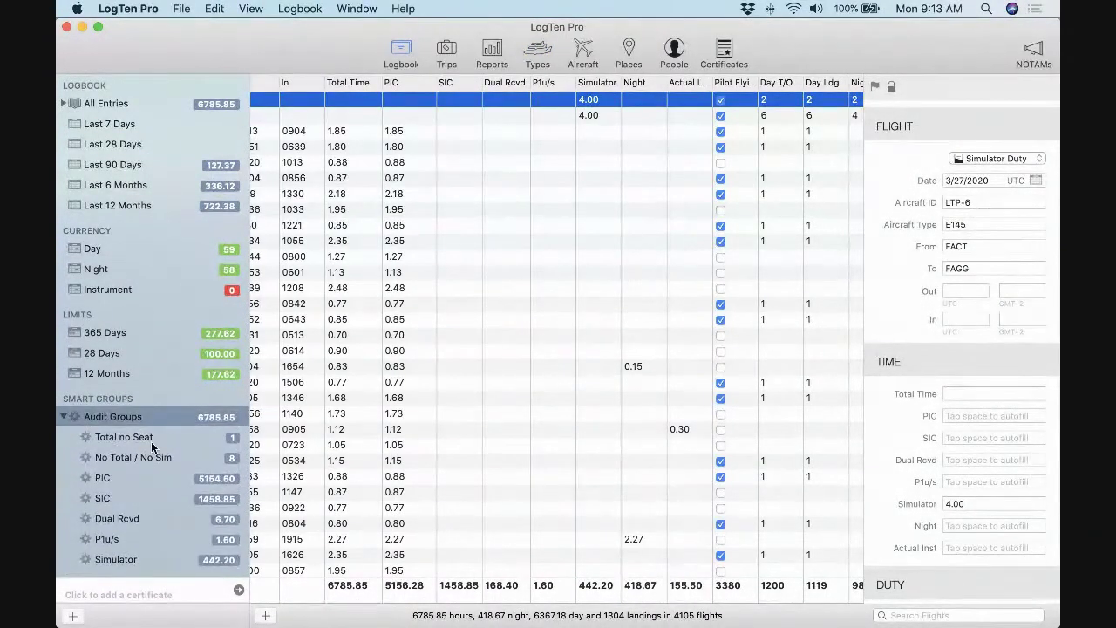
pyautogui.scroll(1, 151, 442)
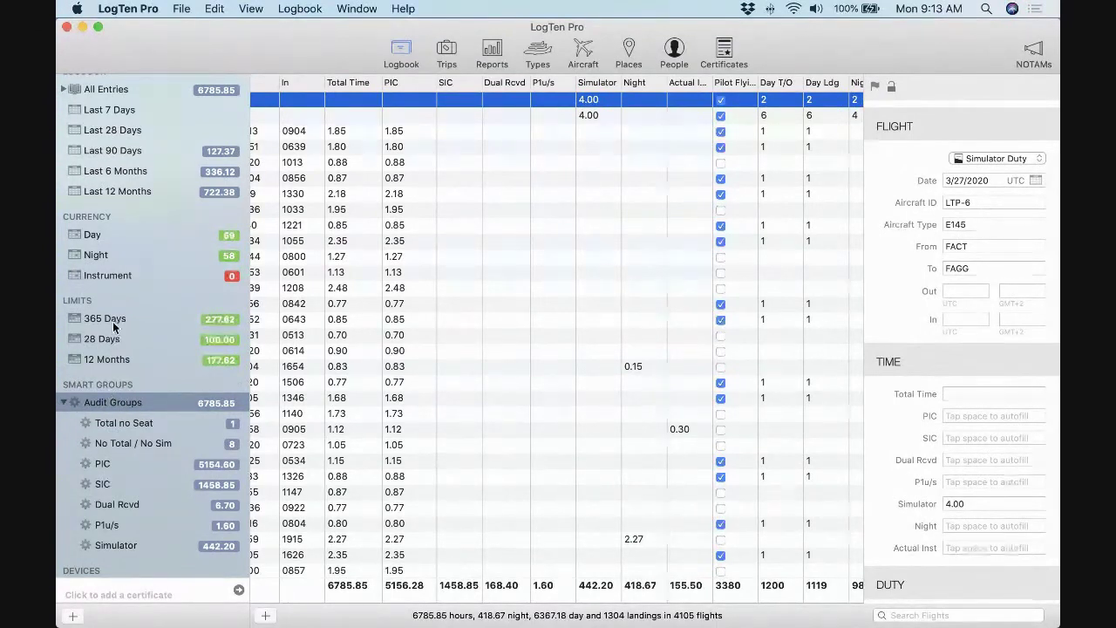
pyautogui.click(231, 300)
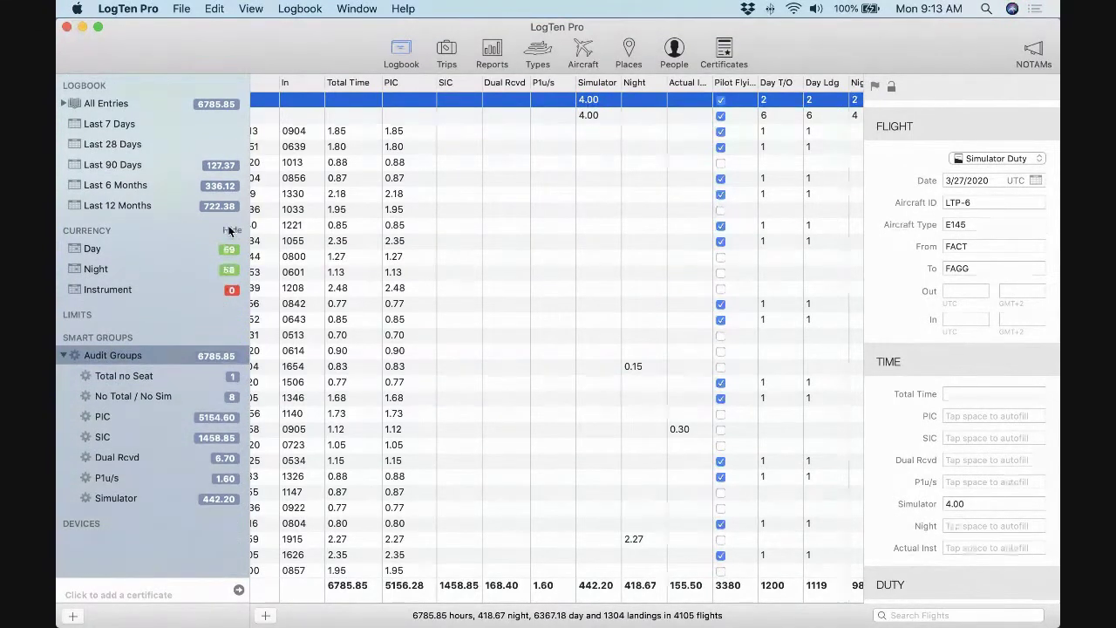
pyautogui.click(231, 231)
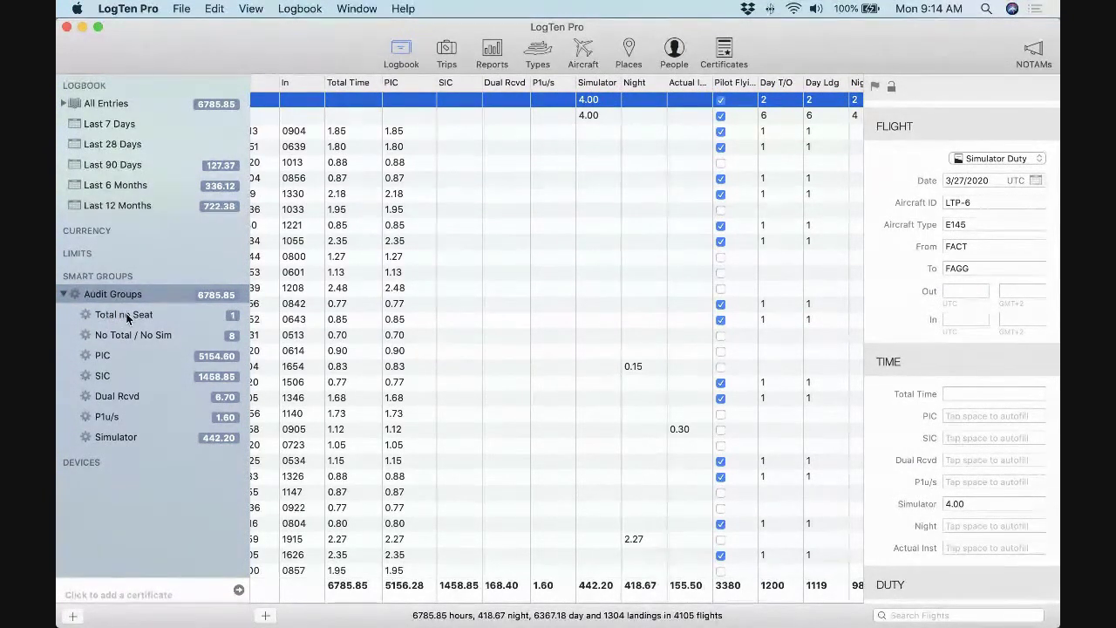
pyautogui.moveTo(964, 625)
pyautogui.click(63, 294)
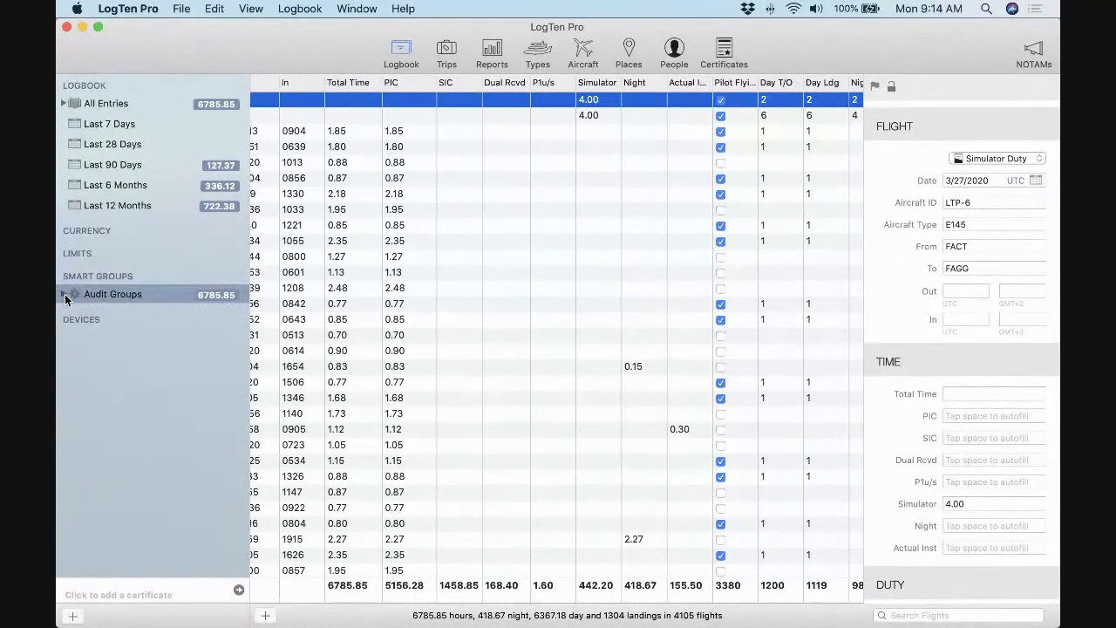
pyautogui.click(63, 295)
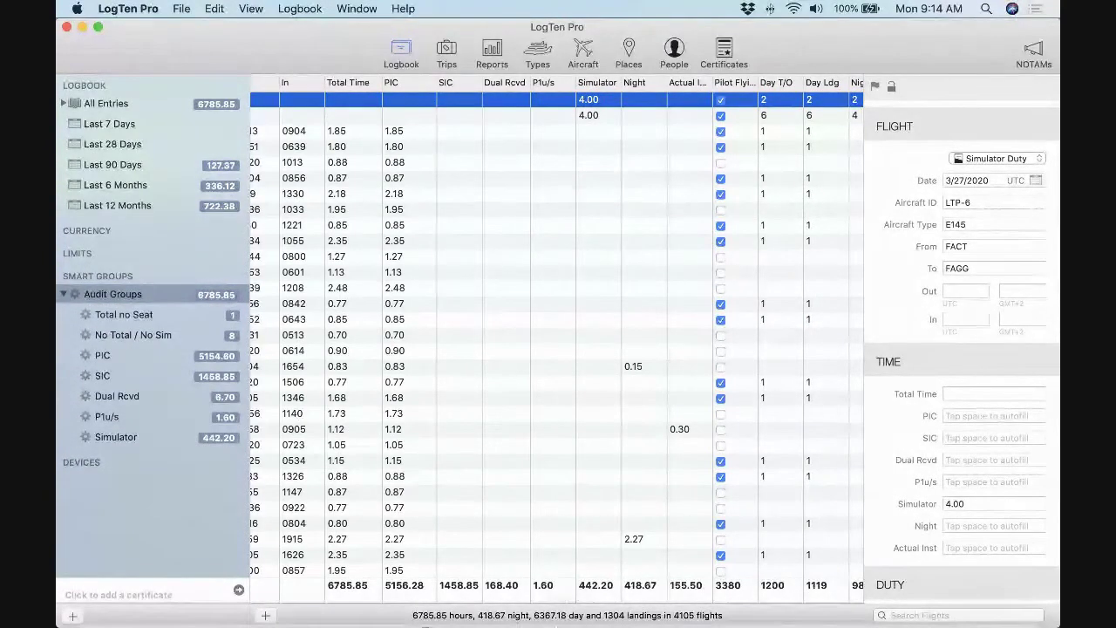
# Switch to Scenario 1 PDF.pdf in Preview, examine the summary of hours flown per aircraft type, and minimize the document
pyautogui.moveTo(896, 619)
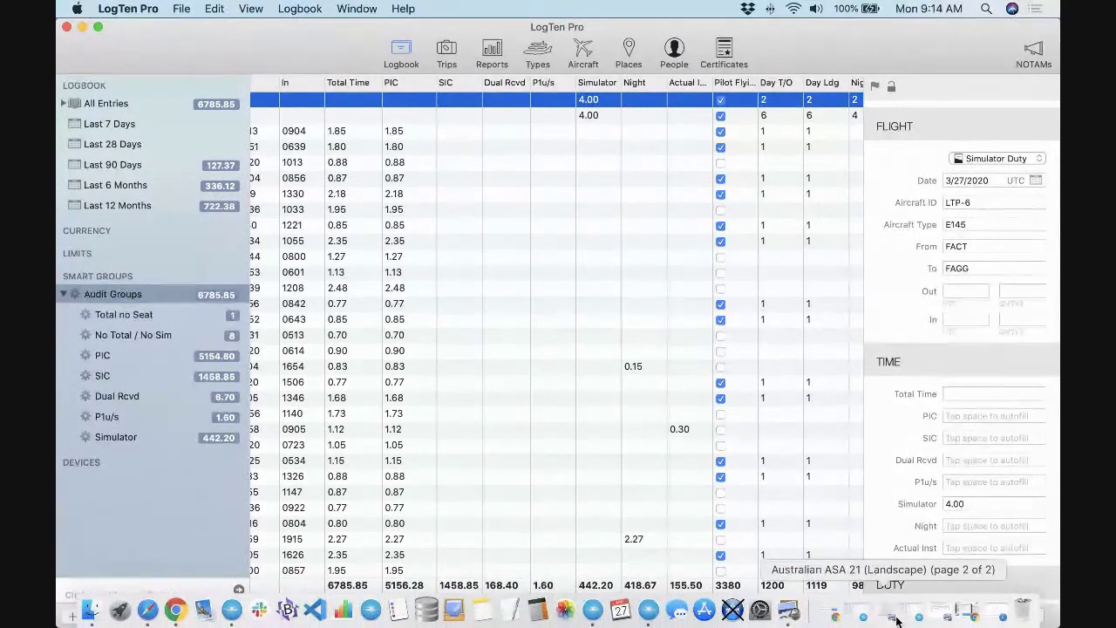
pyautogui.click(942, 617)
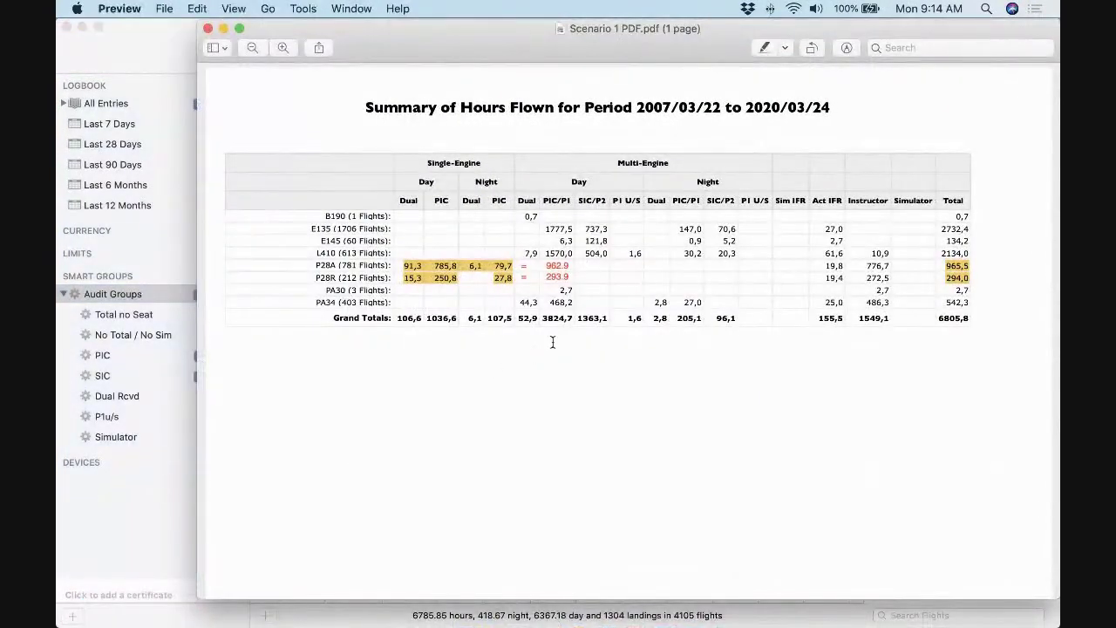
pyautogui.moveTo(459, 55); pyautogui.dragTo(351, 55)
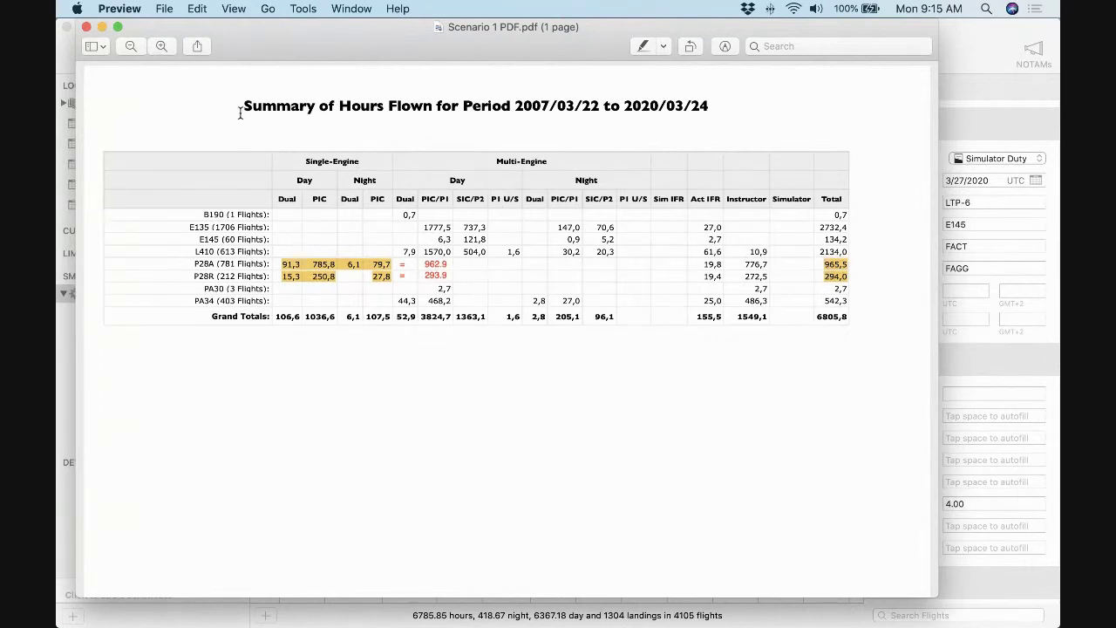
pyautogui.click(102, 27)
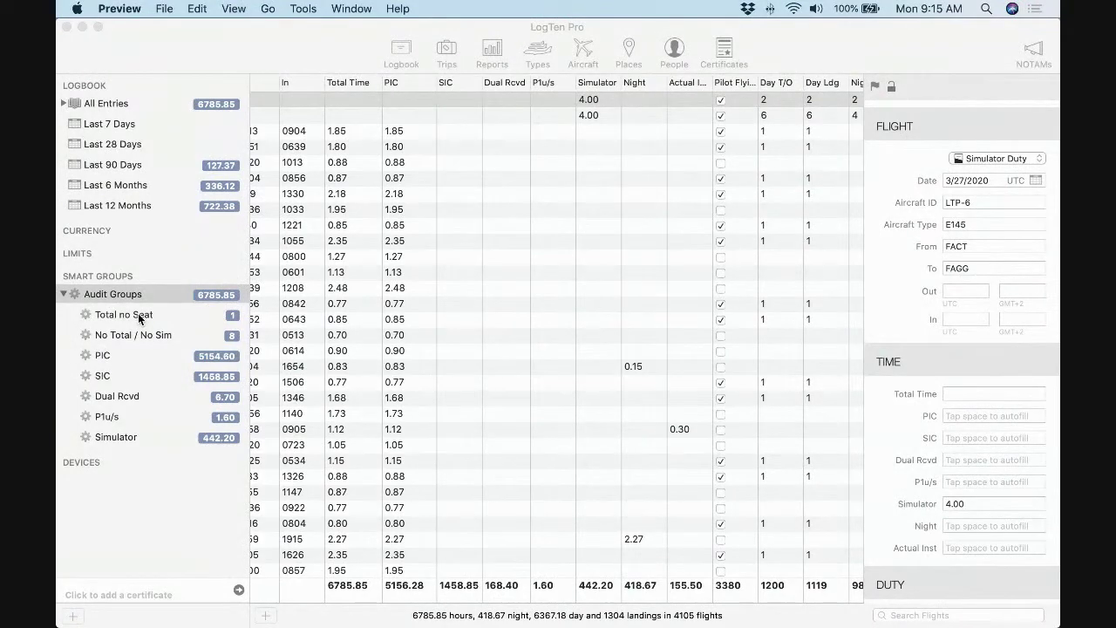
# Review the criteria of the Total no Seat smart group and keep its results shown as Count of Flights
pyautogui.click(138, 313)
pyautogui.doubleClick(138, 313)
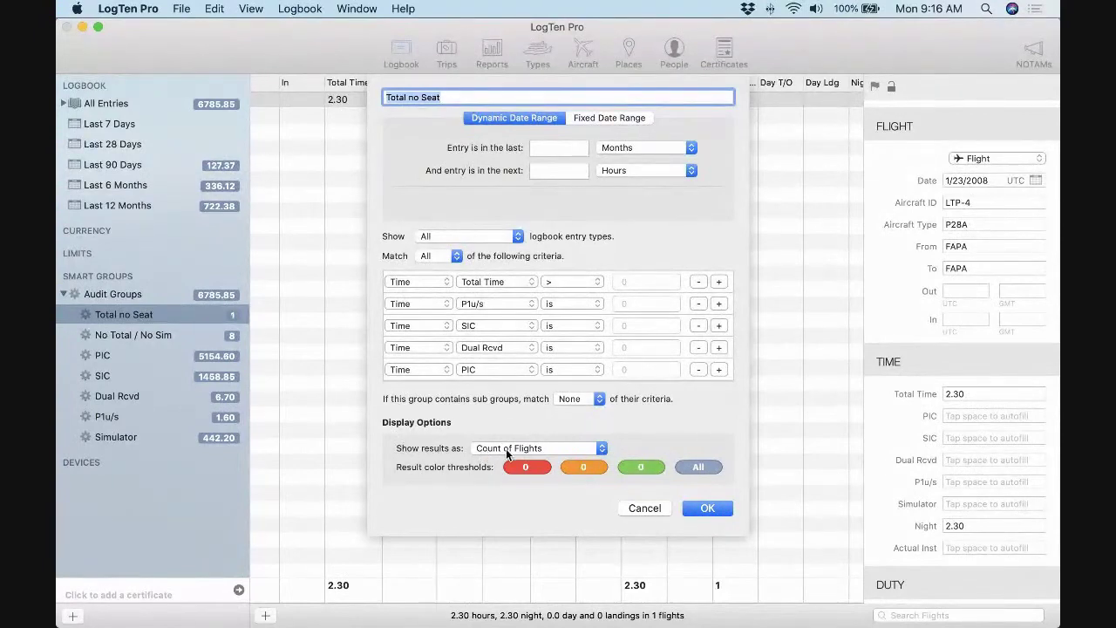
pyautogui.click(601, 447)
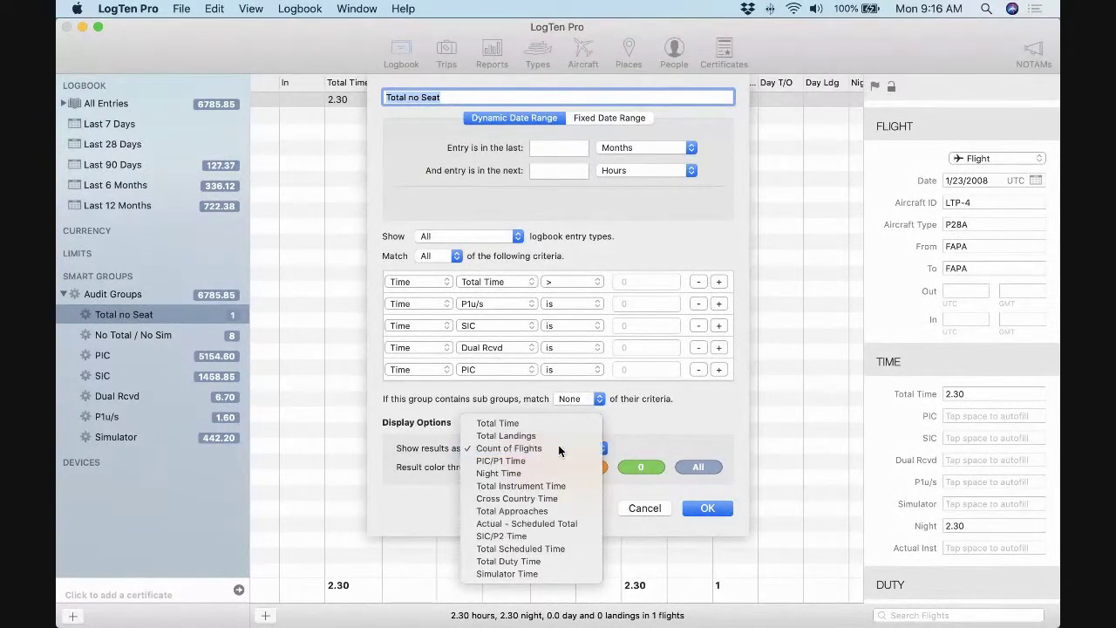
pyautogui.click(558, 447)
pyautogui.click(702, 505)
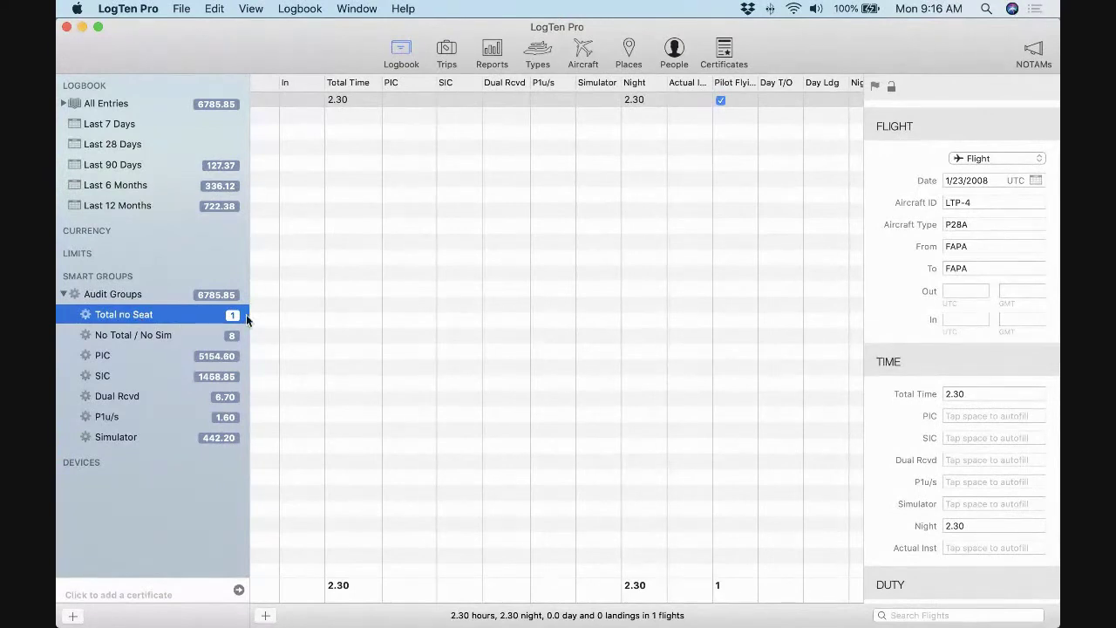
# Autofill the PIC time of the 1/23/2008 P28A flight listed in the Total no Seat group
pyautogui.hscroll(-10, 396, 332)
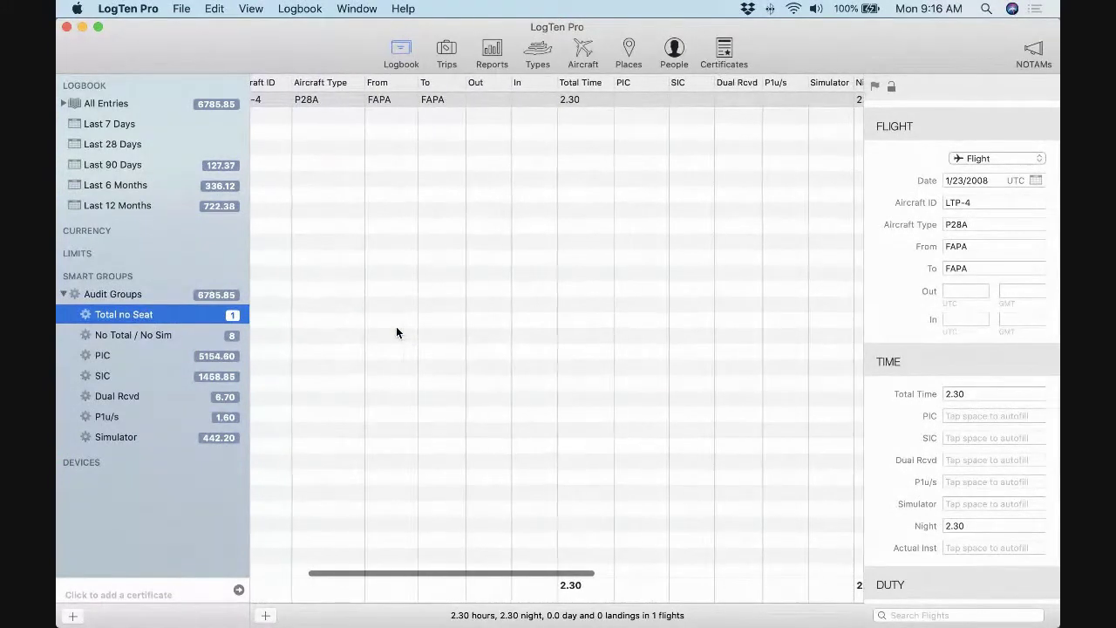
pyautogui.hscroll(-5, 396, 332)
pyautogui.hscroll(8, 396, 333)
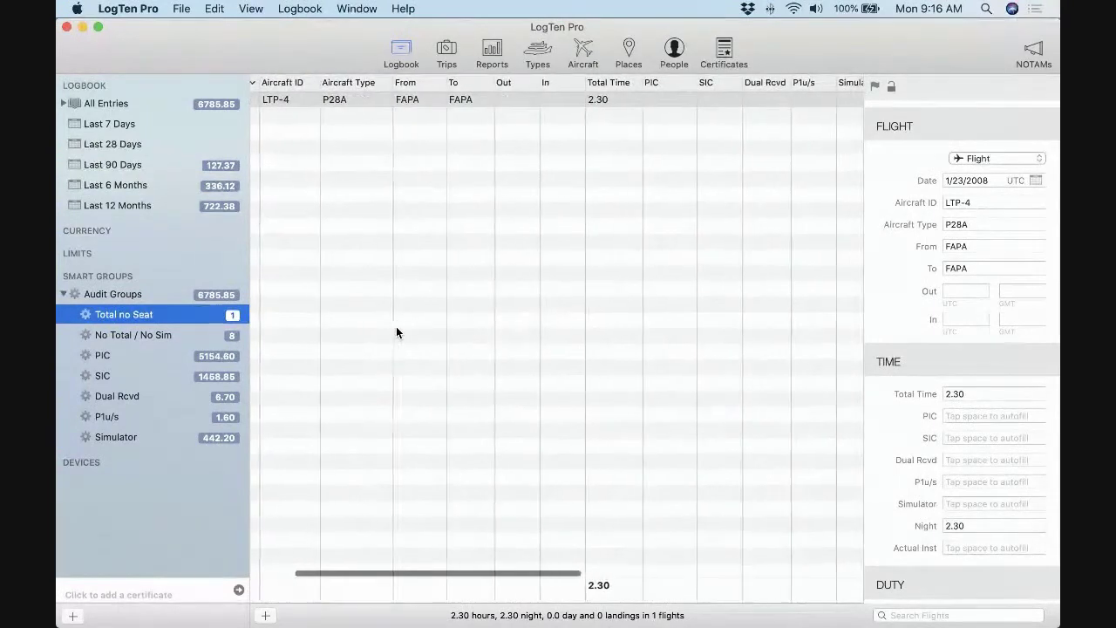
pyautogui.hscroll(2, 395, 327)
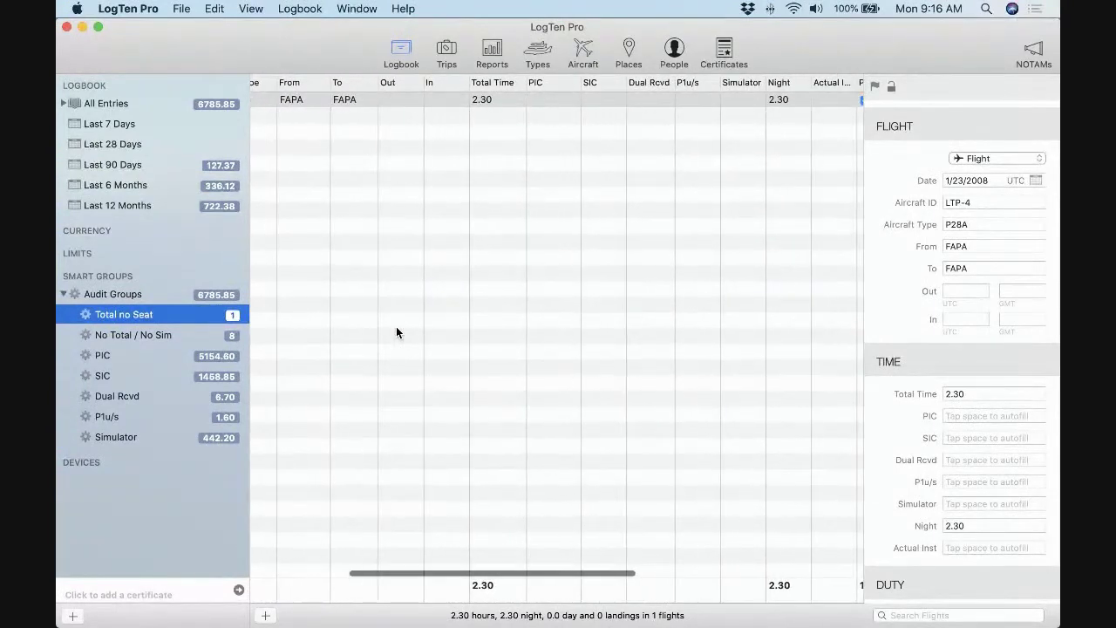
pyautogui.click(509, 100)
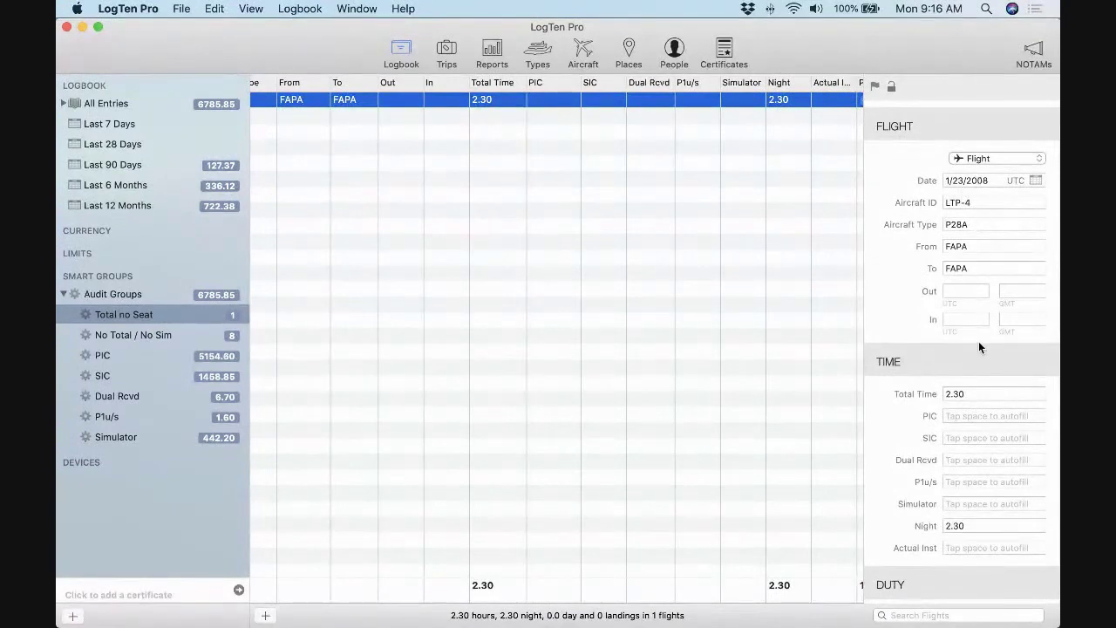
pyautogui.click(972, 415)
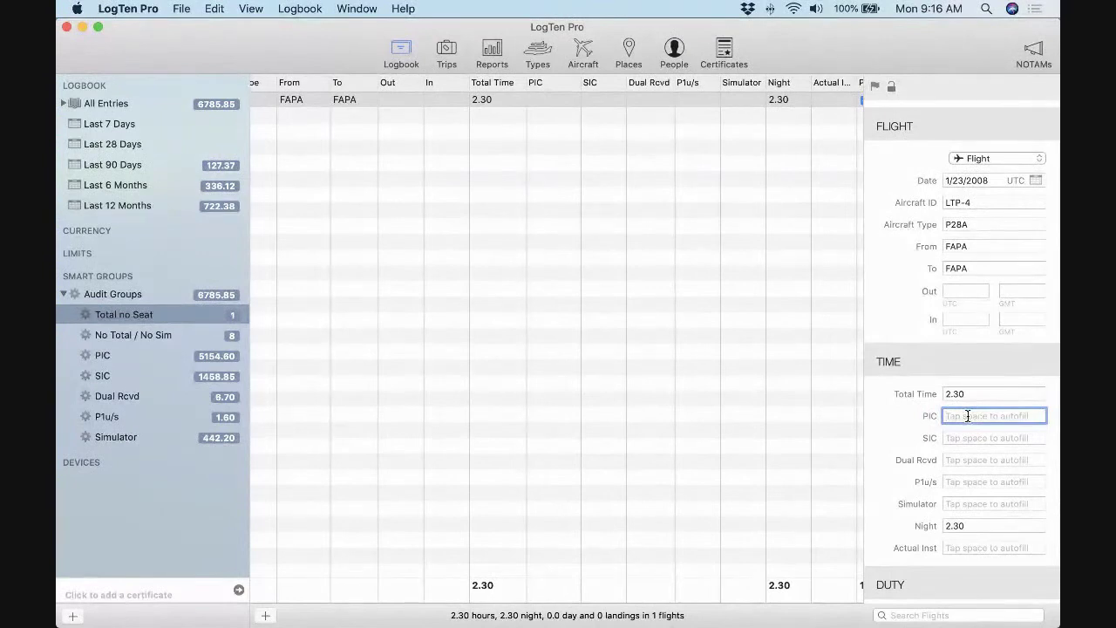
pyautogui.press('space')
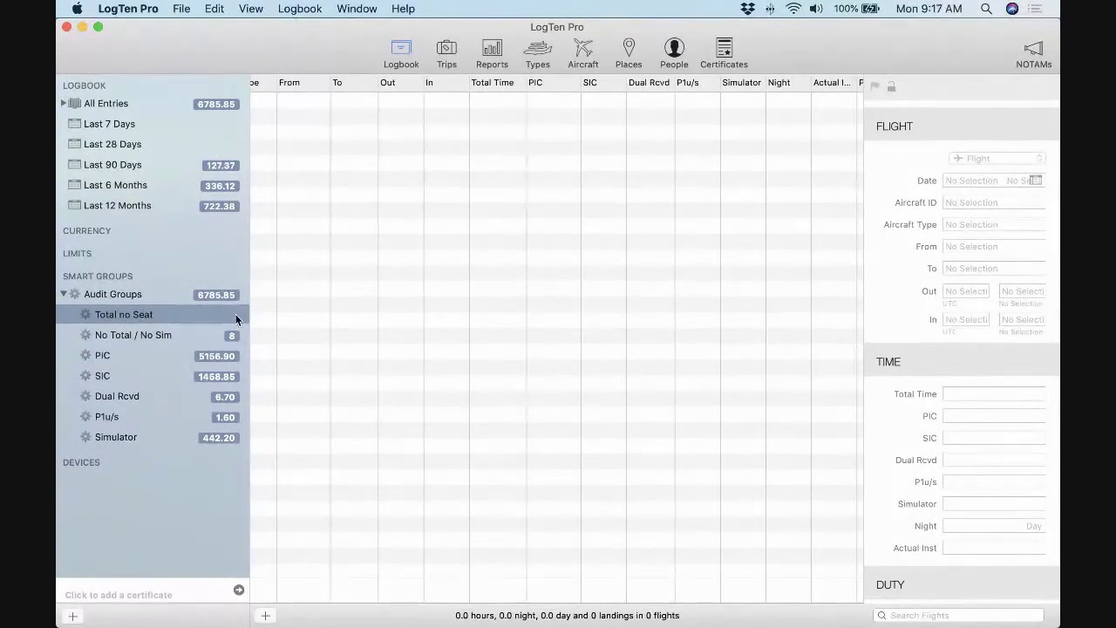
# Review the criteria and display options of the No Total / No Sim smart group
pyautogui.doubleClick(144, 336)
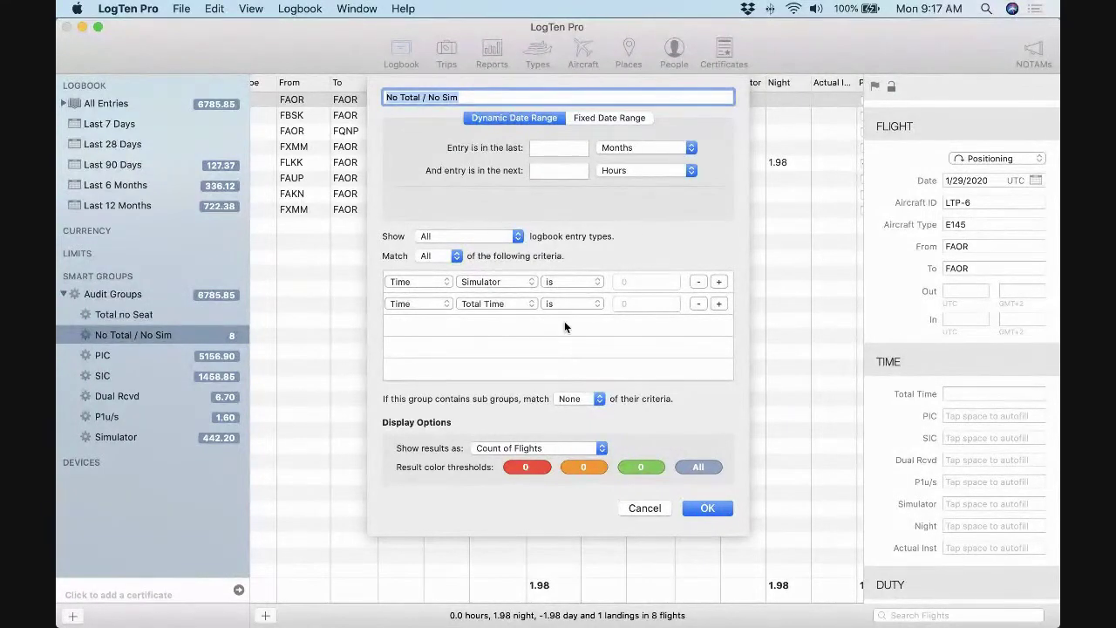
pyautogui.click(699, 511)
pyautogui.click(704, 509)
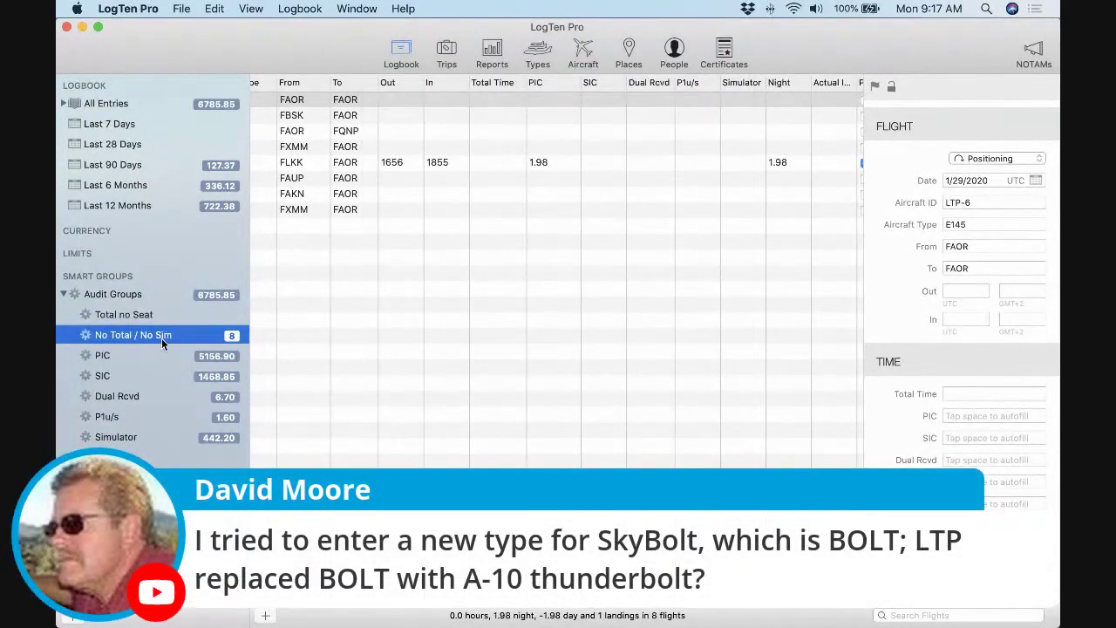
# Set the Total Time of the 9/6/2019 FLKK to FAOR flight in the No Total / No Sim group to 1.98
pyautogui.hscroll(-5, 474, 188)
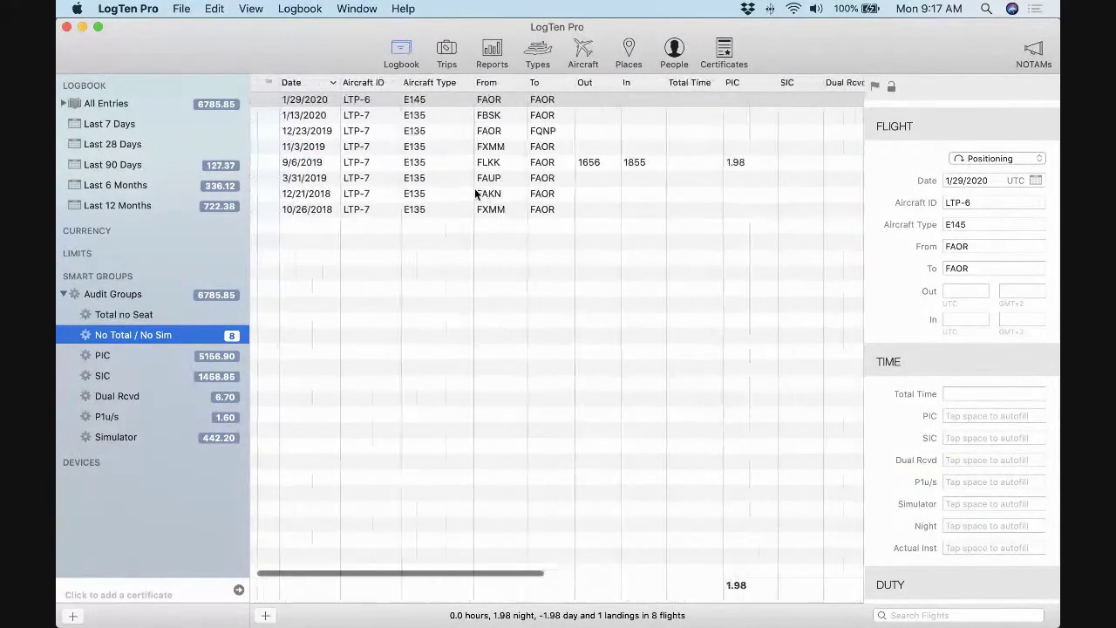
pyautogui.hscroll(-1, 475, 188)
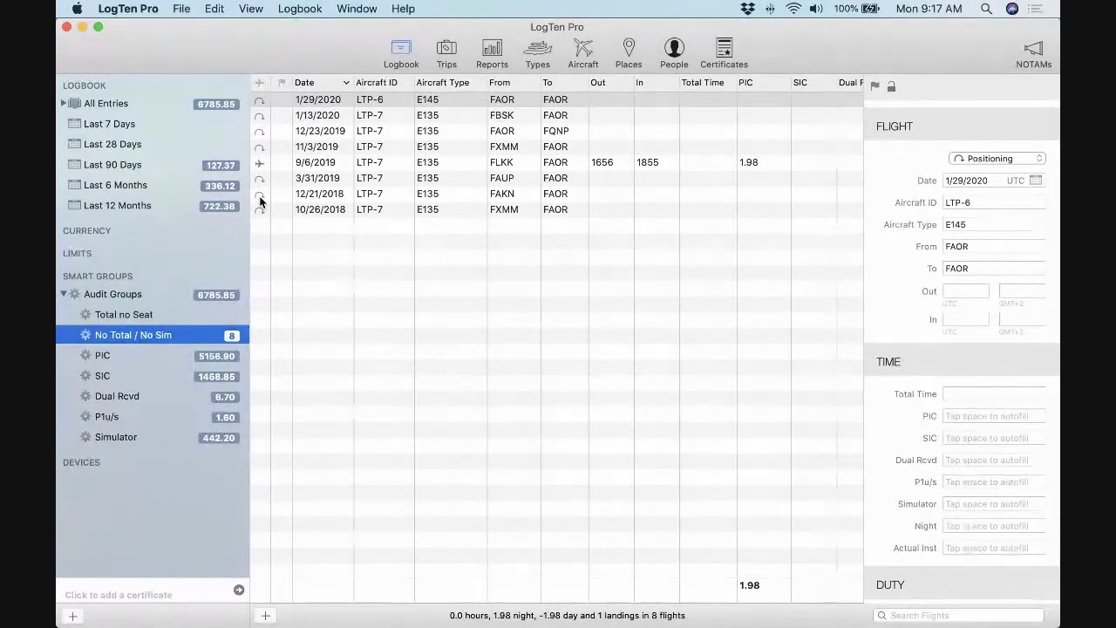
pyautogui.click(339, 162)
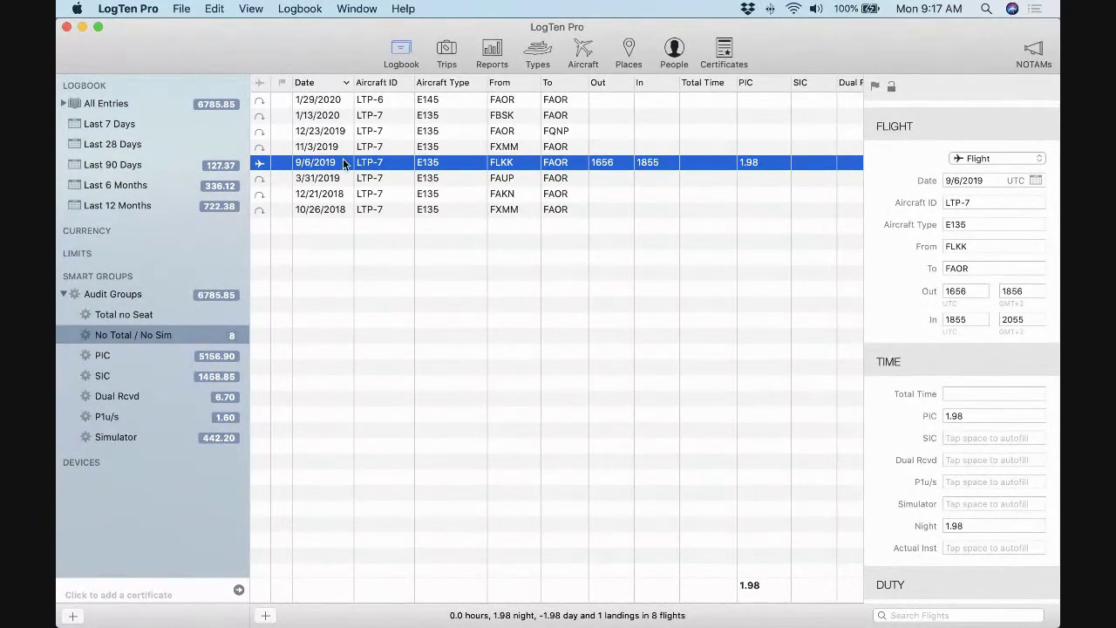
pyautogui.hscroll(5, 342, 163)
pyautogui.hscroll(3, 343, 162)
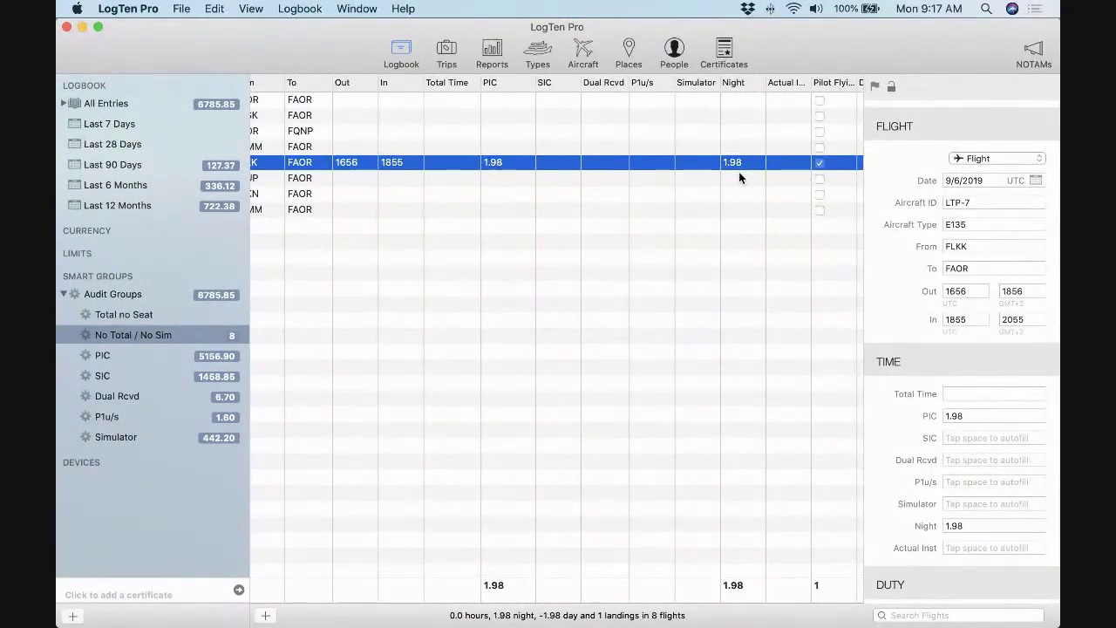
pyautogui.hscroll(-8, 598, 218)
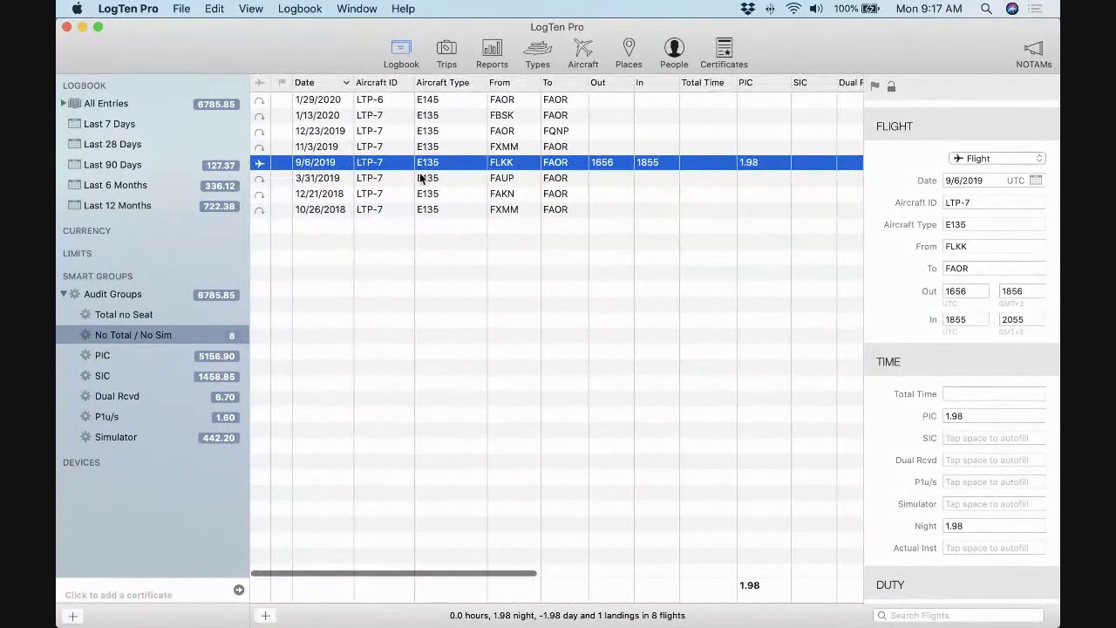
pyautogui.hscroll(2, 671, 183)
pyautogui.hscroll(3, 672, 180)
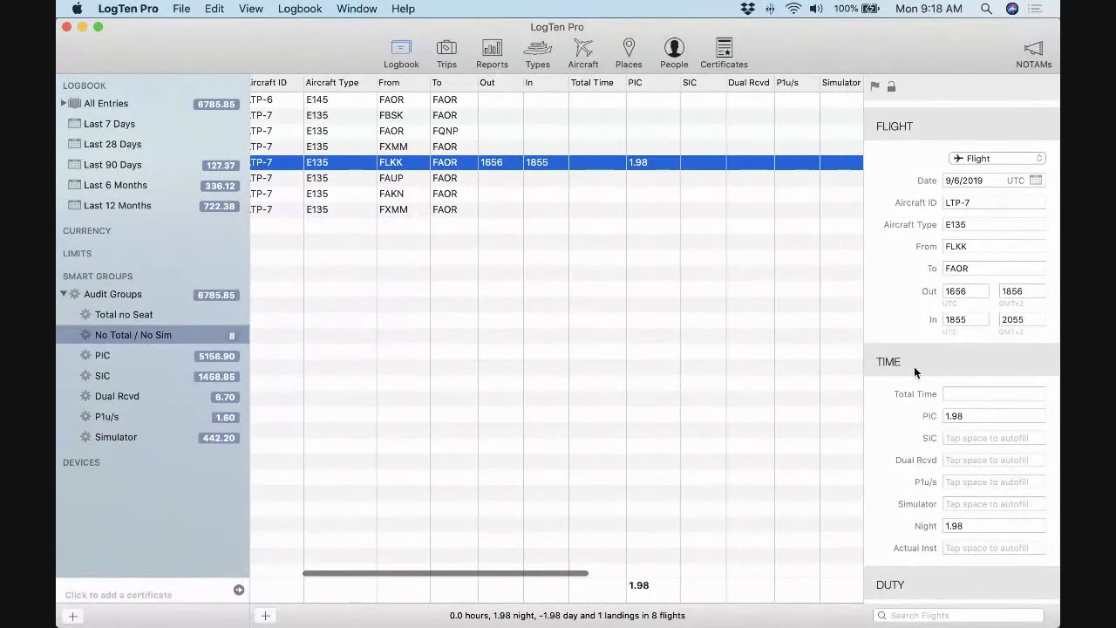
pyautogui.click(959, 394)
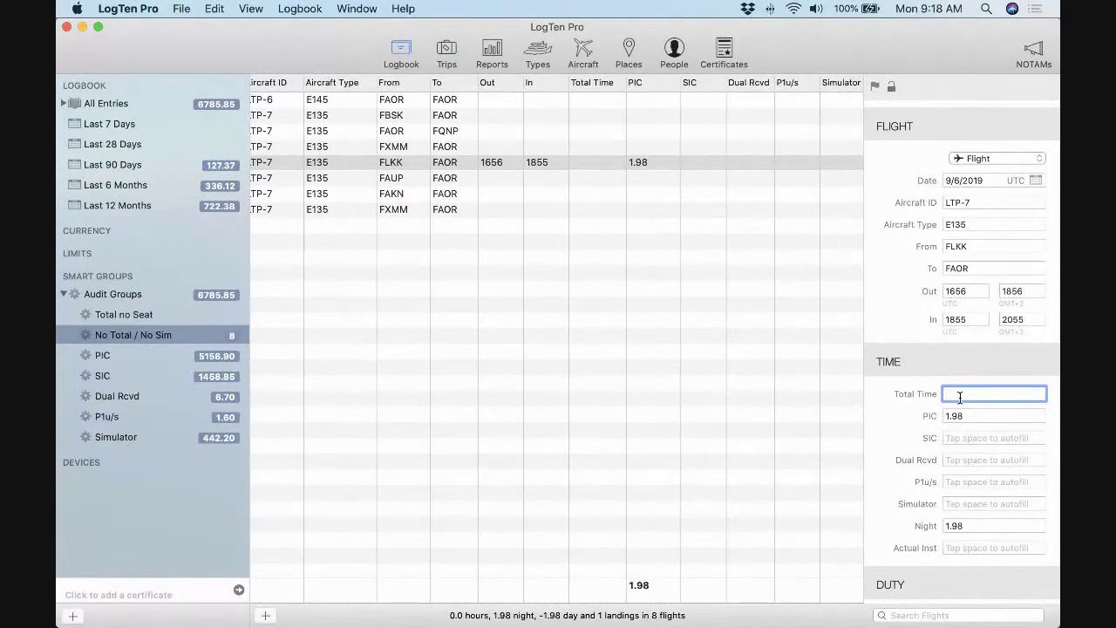
pyautogui.write('1.98')
pyautogui.click(561, 200)
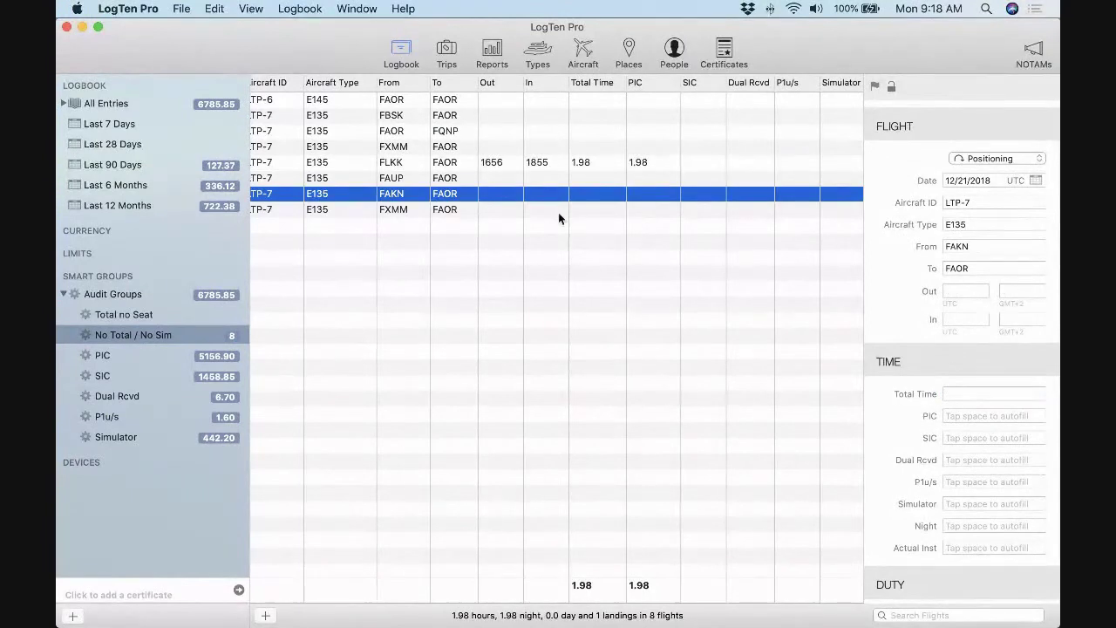
# Check the entry types available for the 12/21/2018 positioning flight and look over the other entries in the group
pyautogui.hscroll(-5, 549, 258)
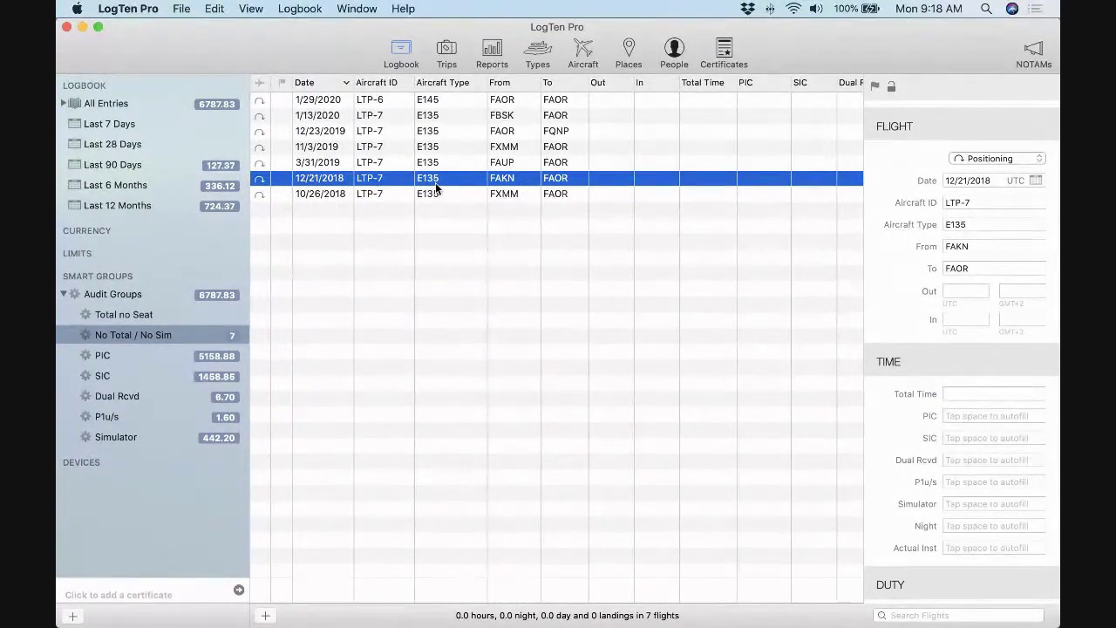
pyautogui.click(1022, 158)
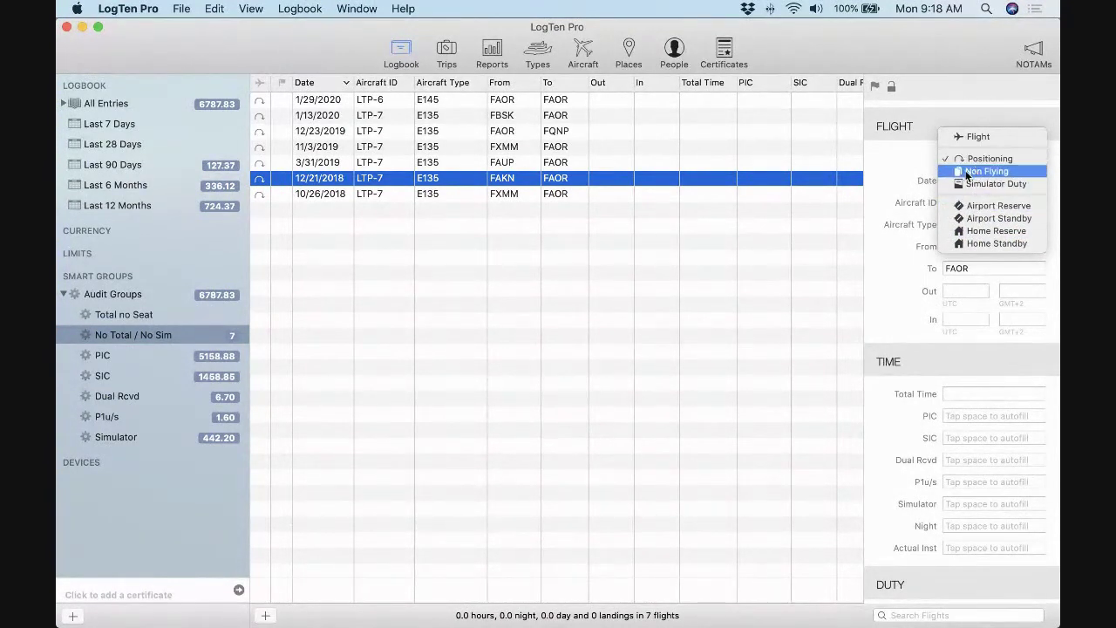
pyautogui.click(829, 162)
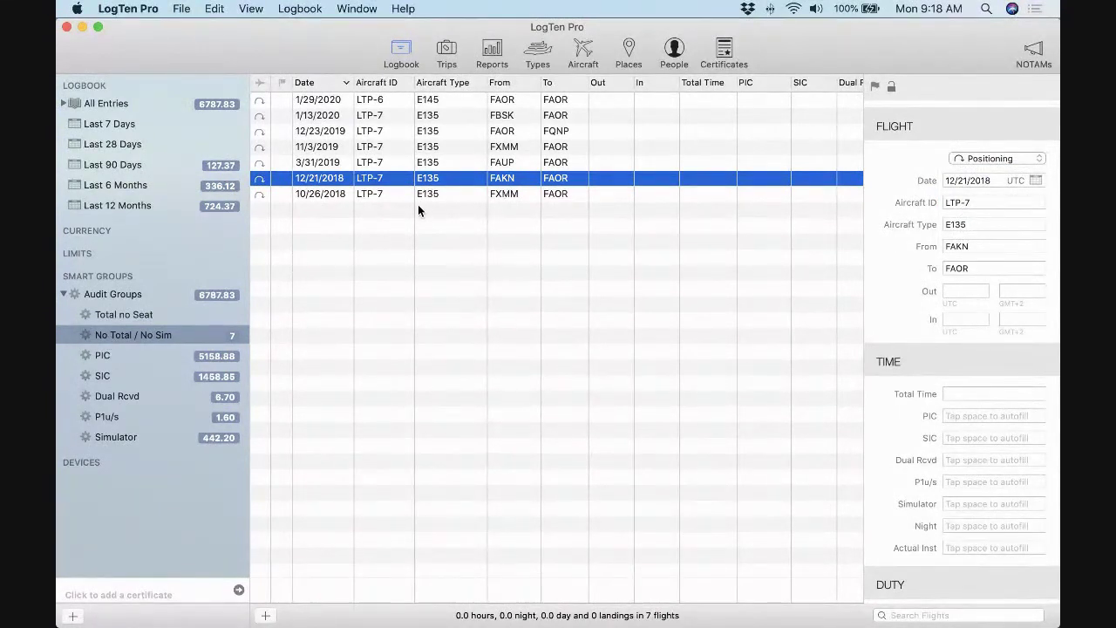
pyautogui.moveTo(418, 204); pyautogui.dragTo(427, 103)
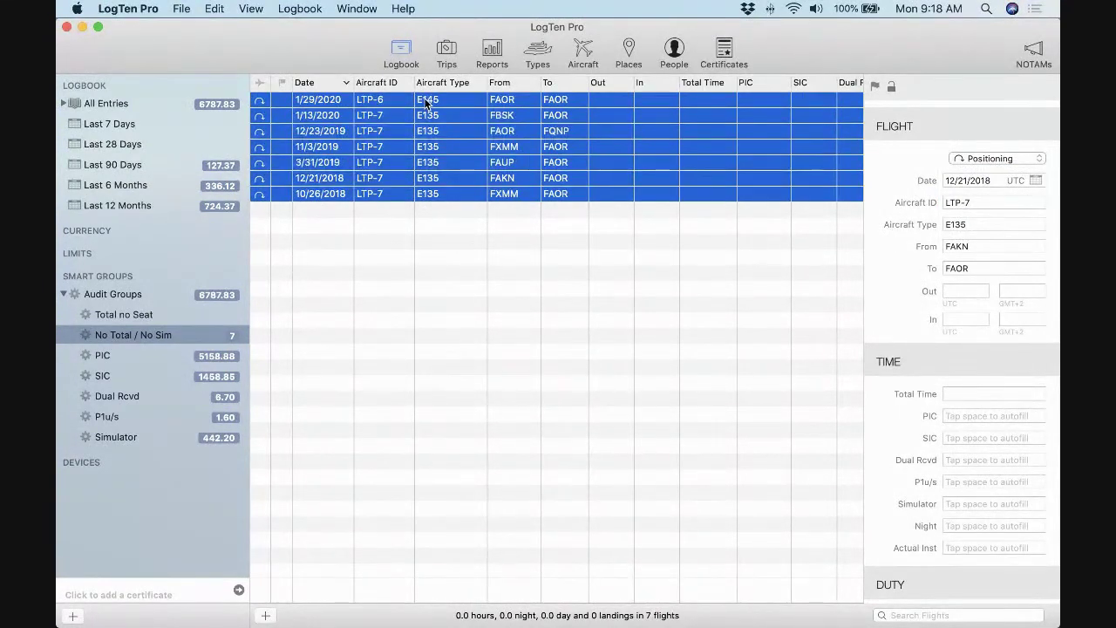
pyautogui.click(430, 228)
# Add a third criterion to the No Total / No Sim smart group: Flight Entry Type is not Positioning
pyautogui.doubleClick(180, 337)
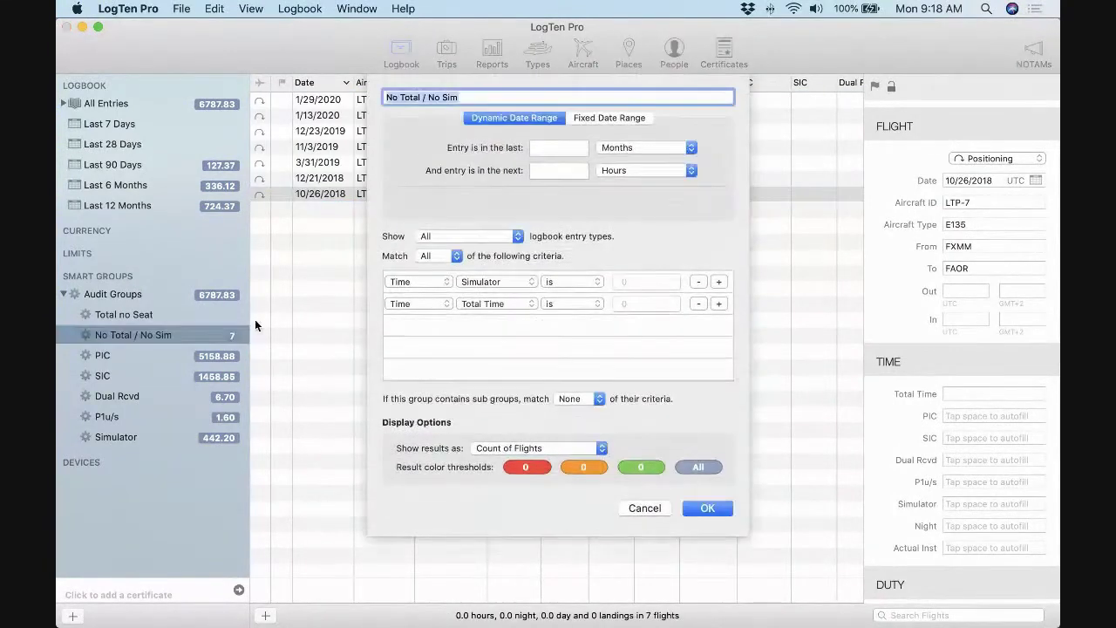
pyautogui.click(718, 304)
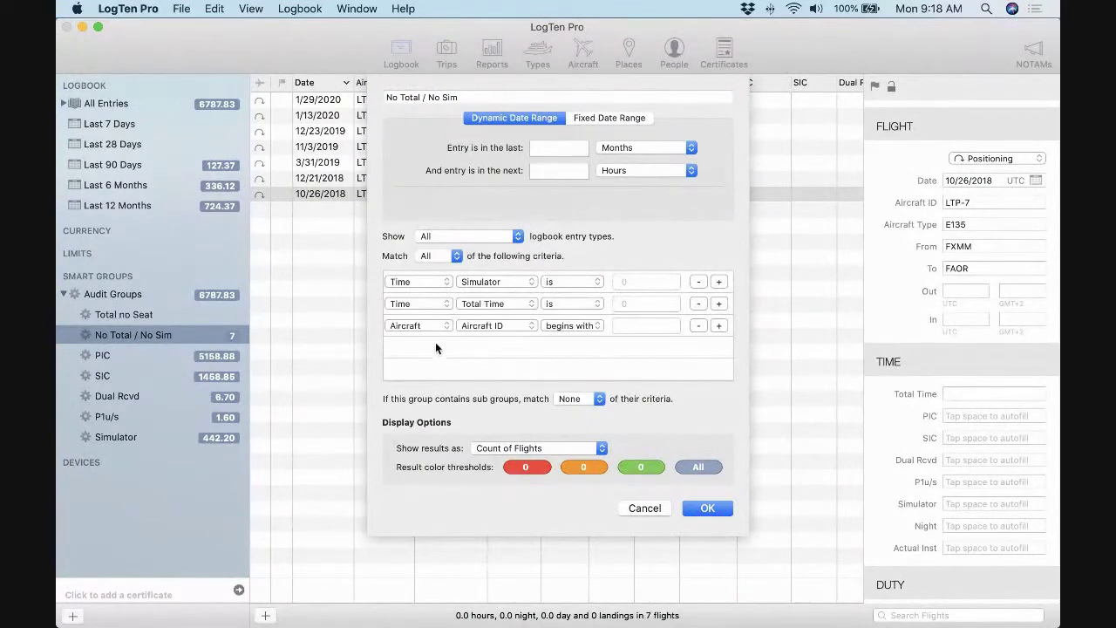
pyautogui.click(428, 327)
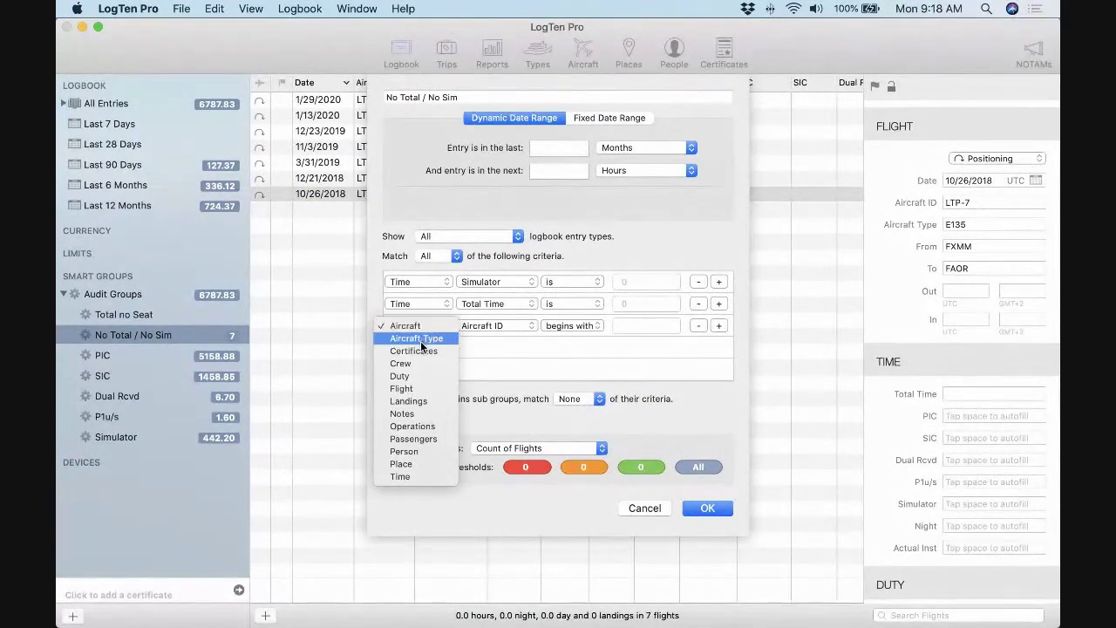
pyautogui.click(410, 388)
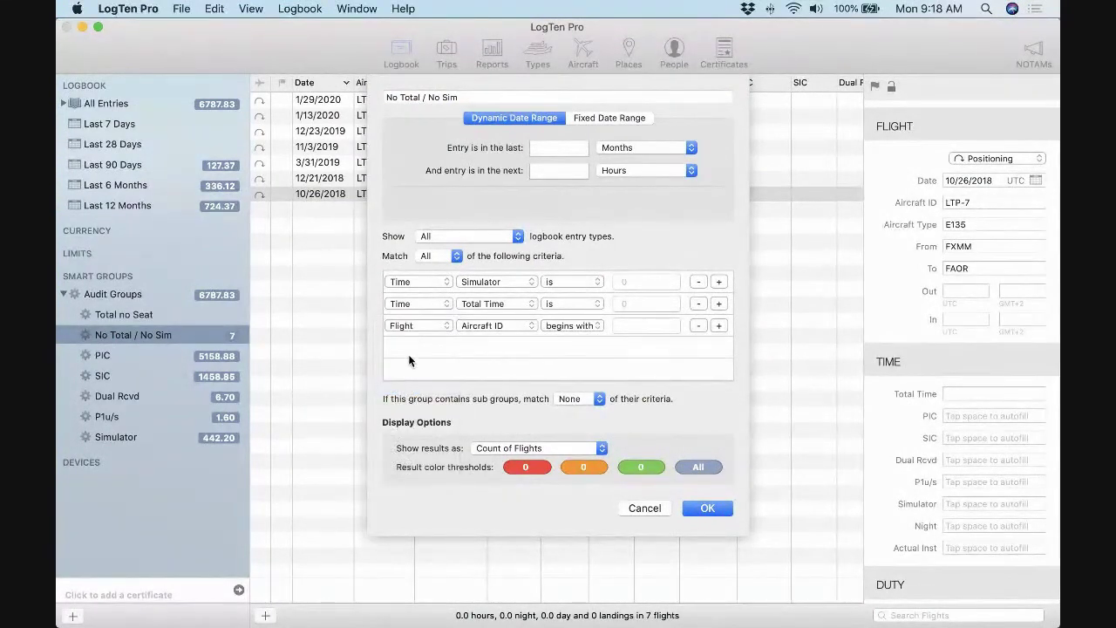
pyautogui.click(497, 326)
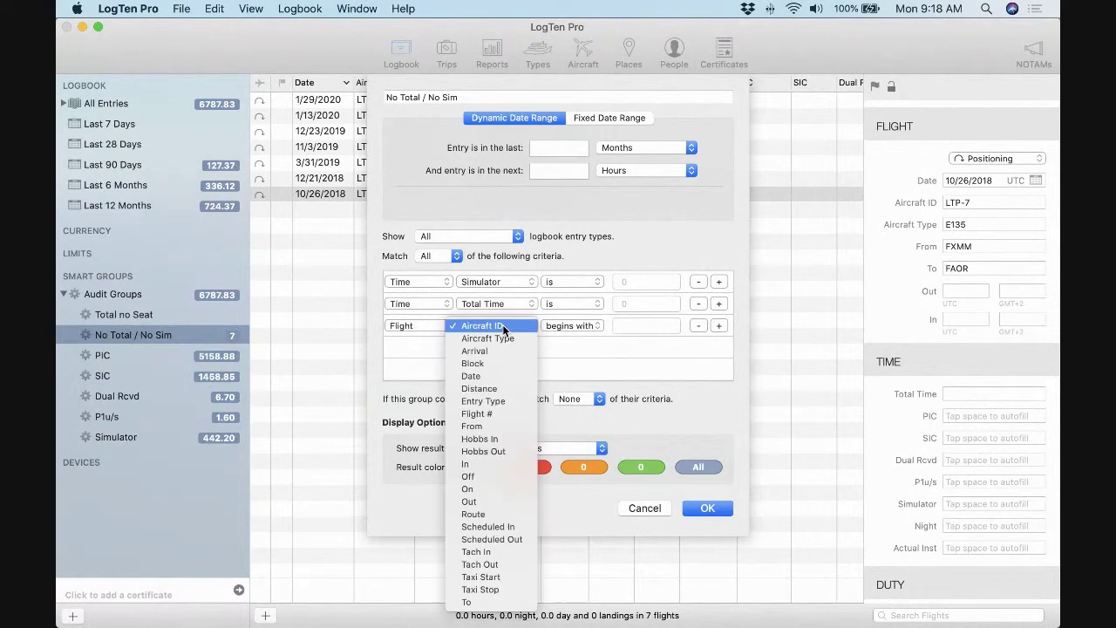
pyautogui.click(488, 403)
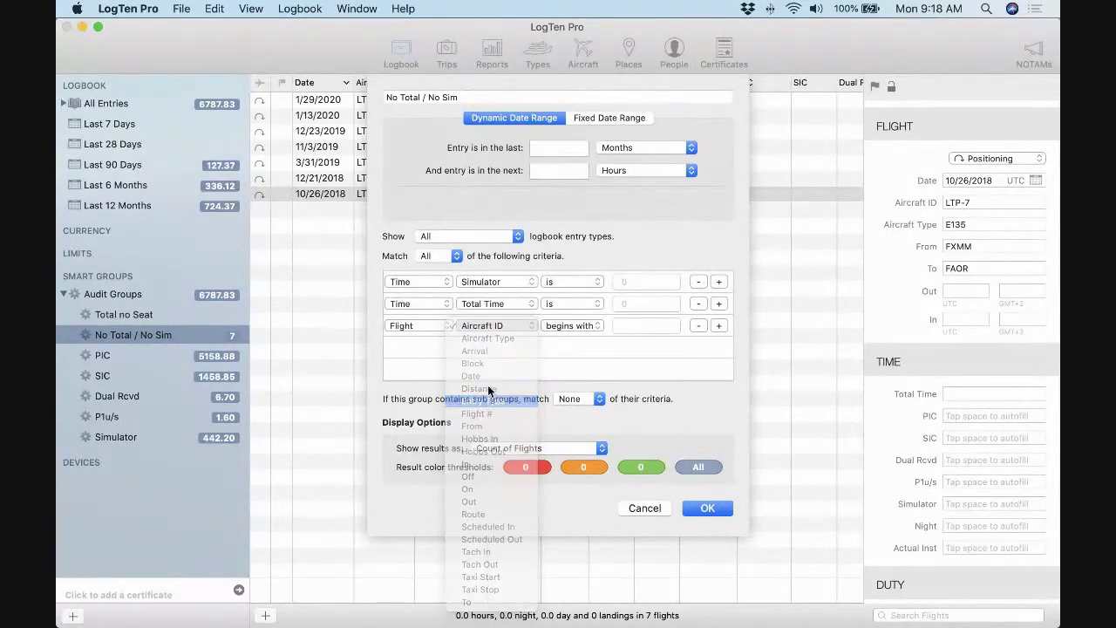
pyautogui.click(563, 325)
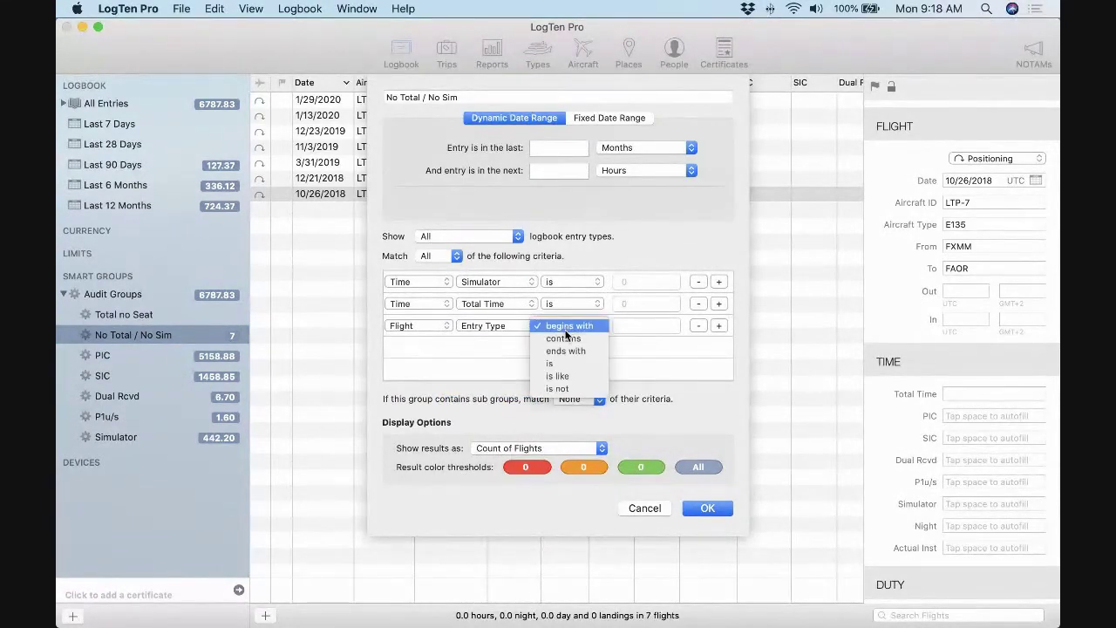
pyautogui.click(559, 387)
pyautogui.click(624, 325)
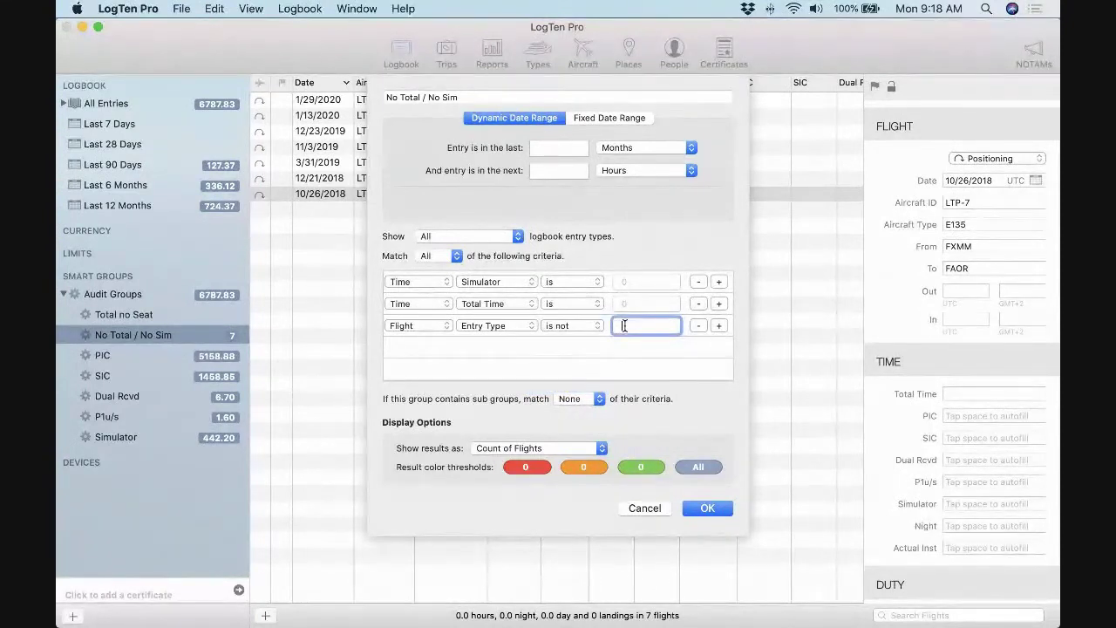
pyautogui.write('Positioning')
pyautogui.click(692, 509)
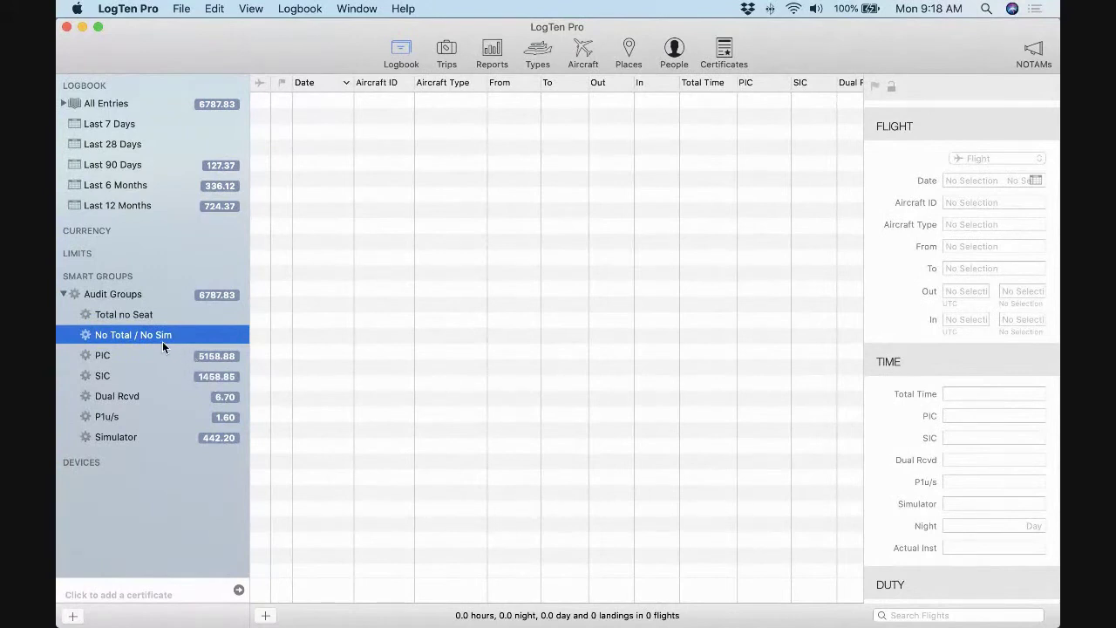
# Check the Total no Seat and No Total / No Sim groups for remaining flights and review the PIC group's criteria
pyautogui.click(152, 315)
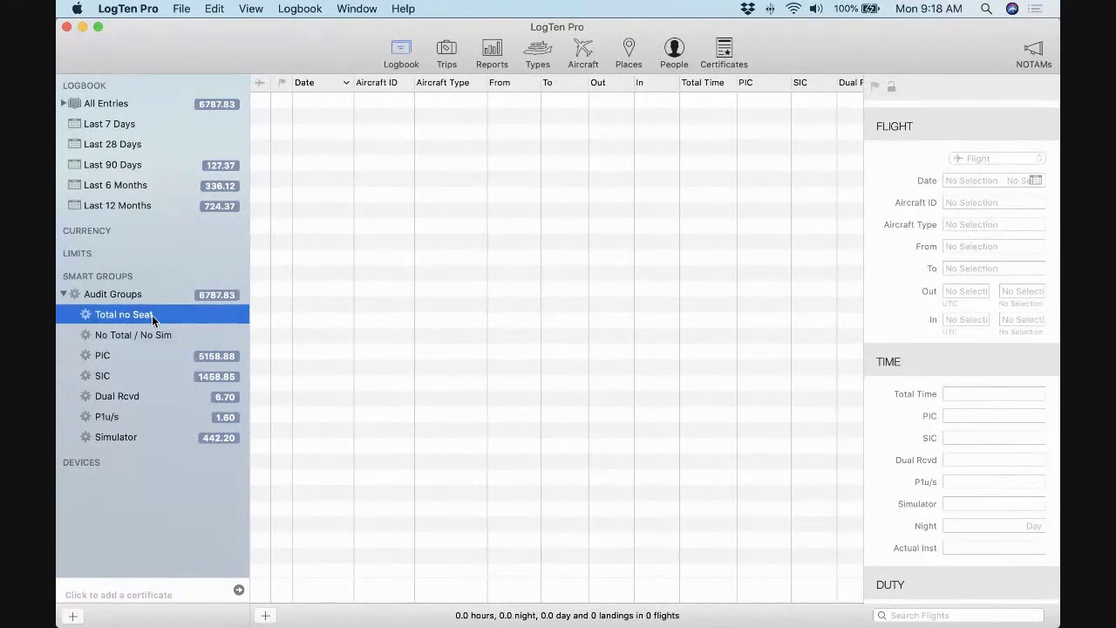
pyautogui.click(151, 331)
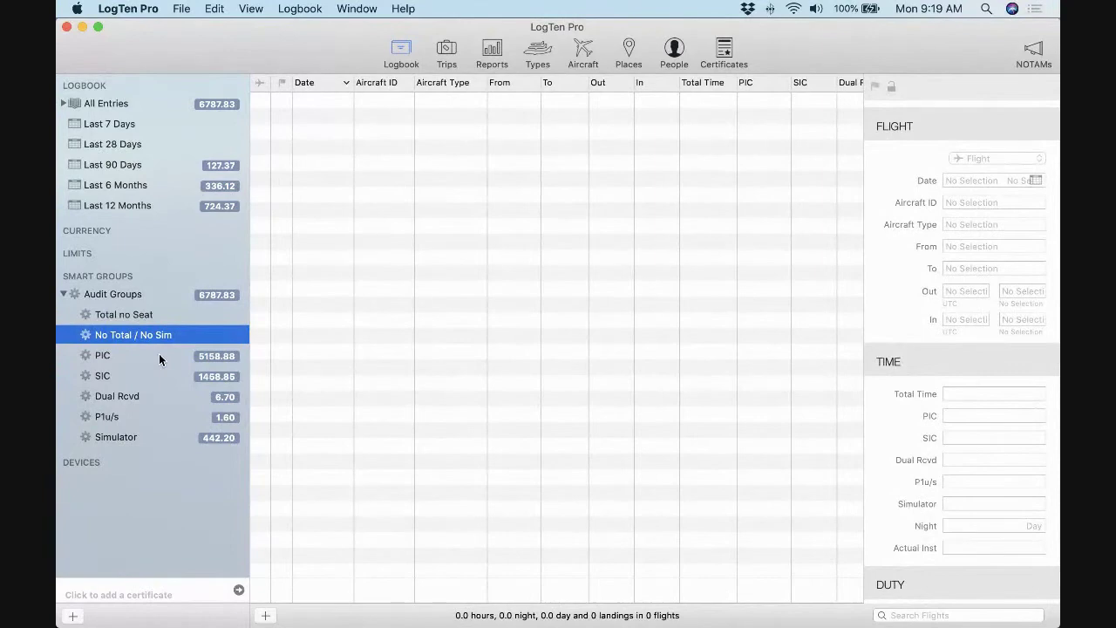
pyautogui.doubleClick(159, 355)
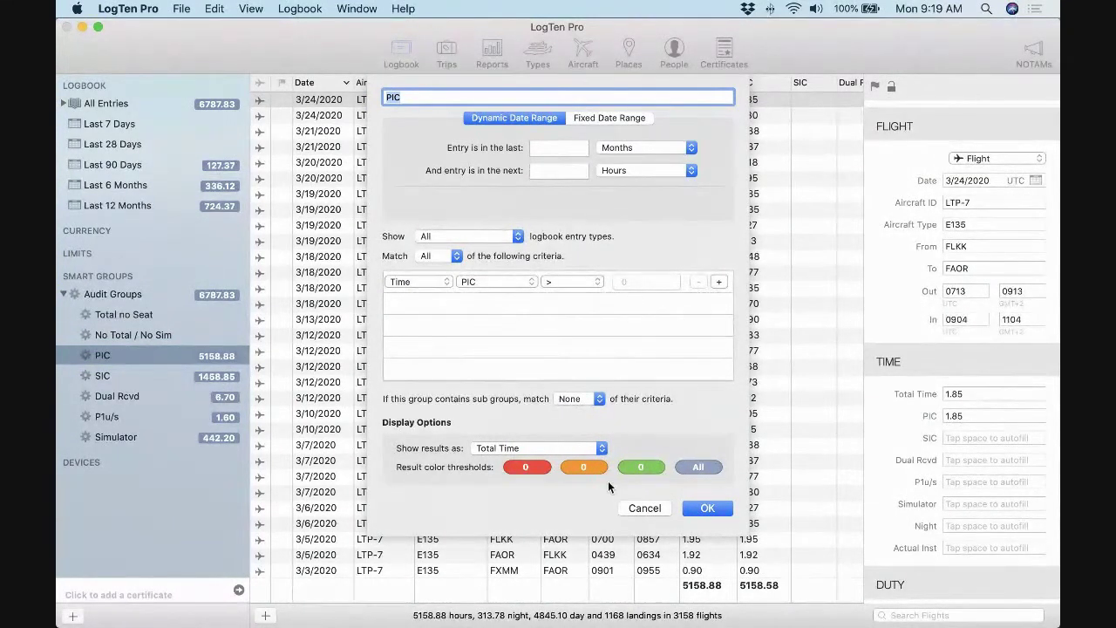
pyautogui.click(699, 510)
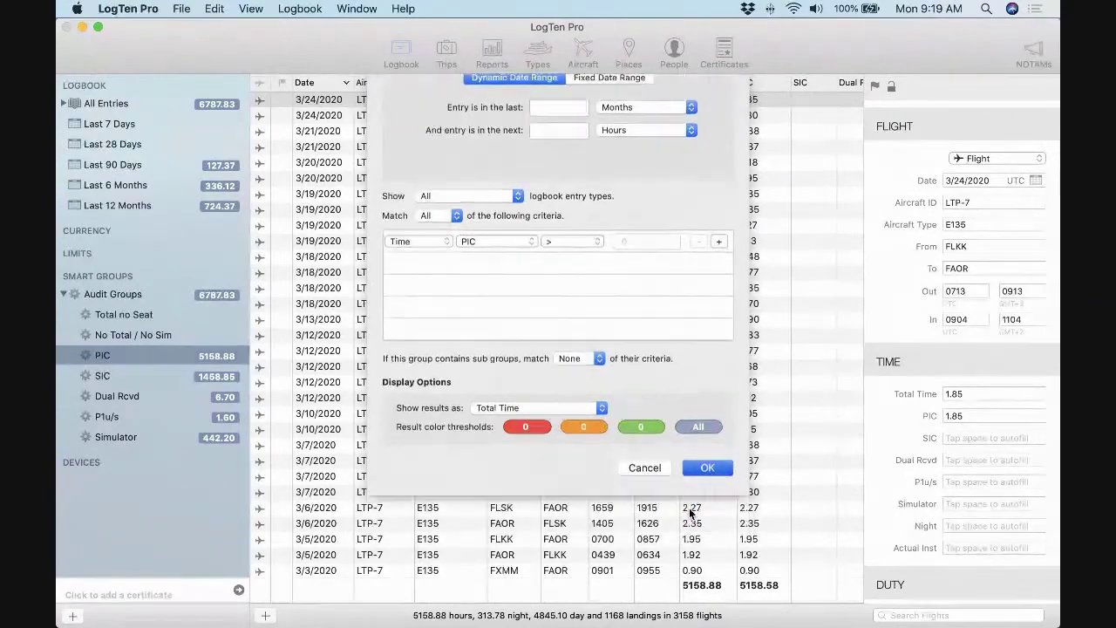
# Compare the Total Time column with the PIC and other time columns of the flights in the PIC group
pyautogui.hscroll(10, 584, 195)
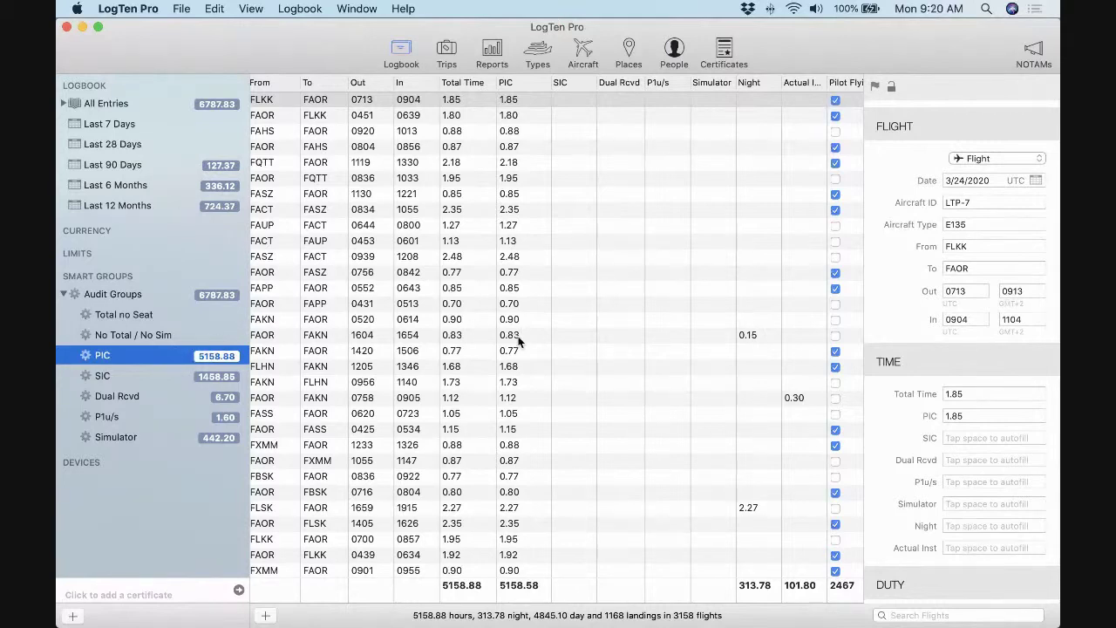
pyautogui.hscroll(-3, 489, 318)
pyautogui.hscroll(-5, 489, 321)
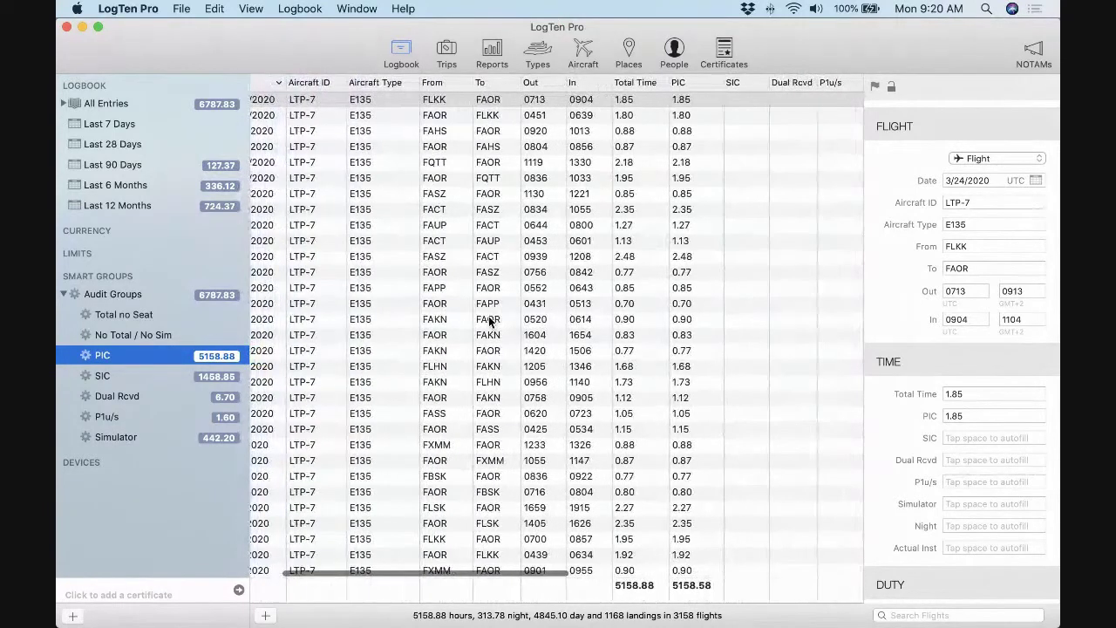
pyautogui.hscroll(-2, 490, 321)
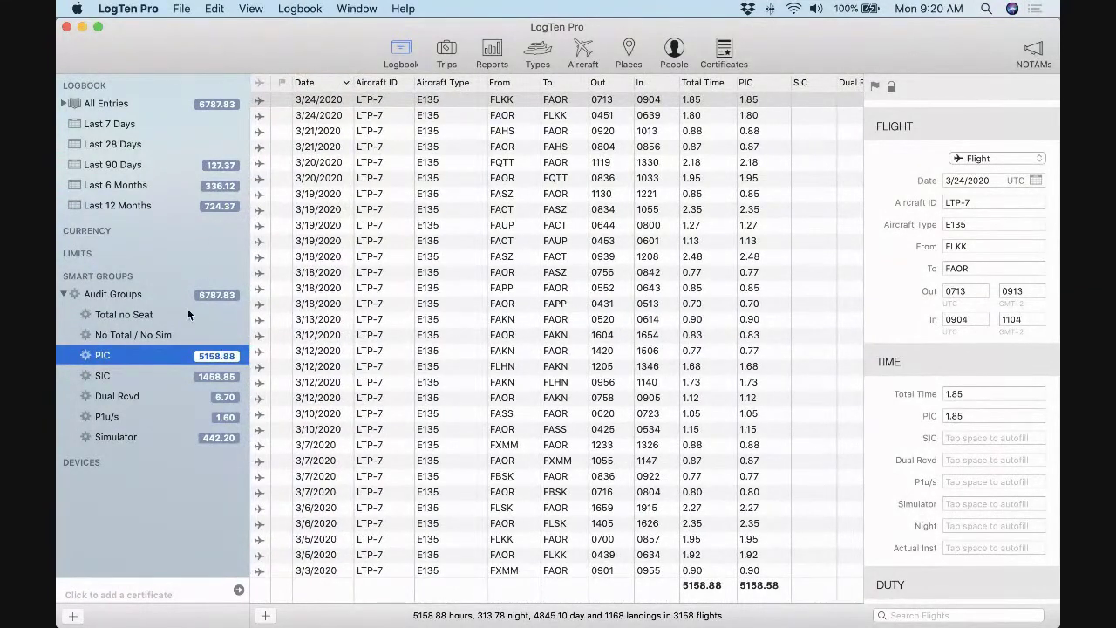
# Look at the PIC group's fixed date range options and find the dates of the earliest PIC flights
pyautogui.doubleClick(133, 354)
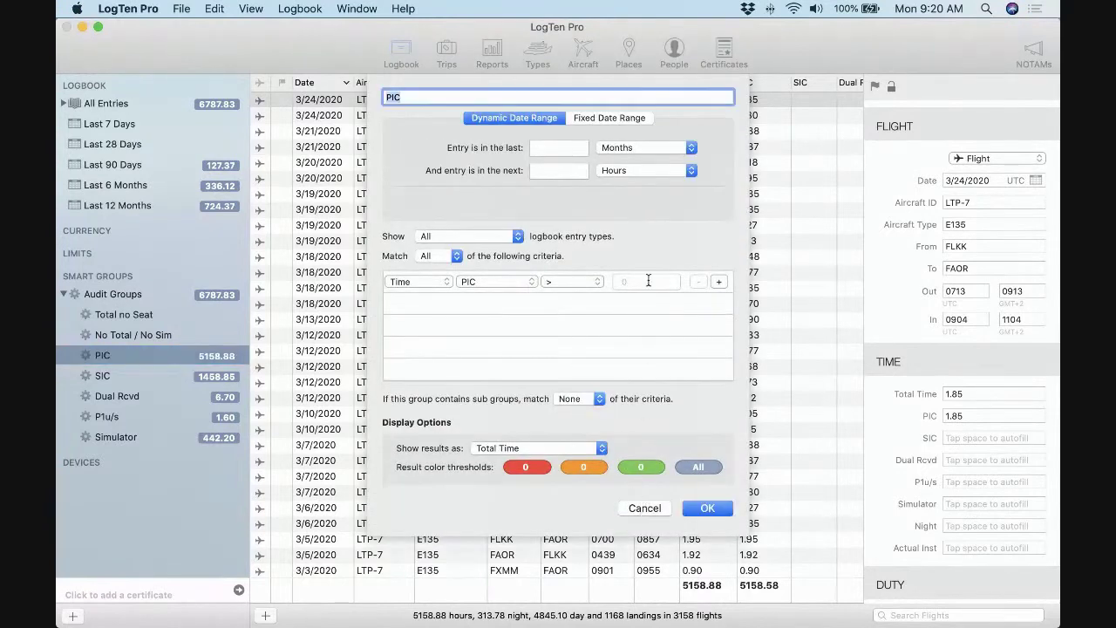
pyautogui.click(621, 122)
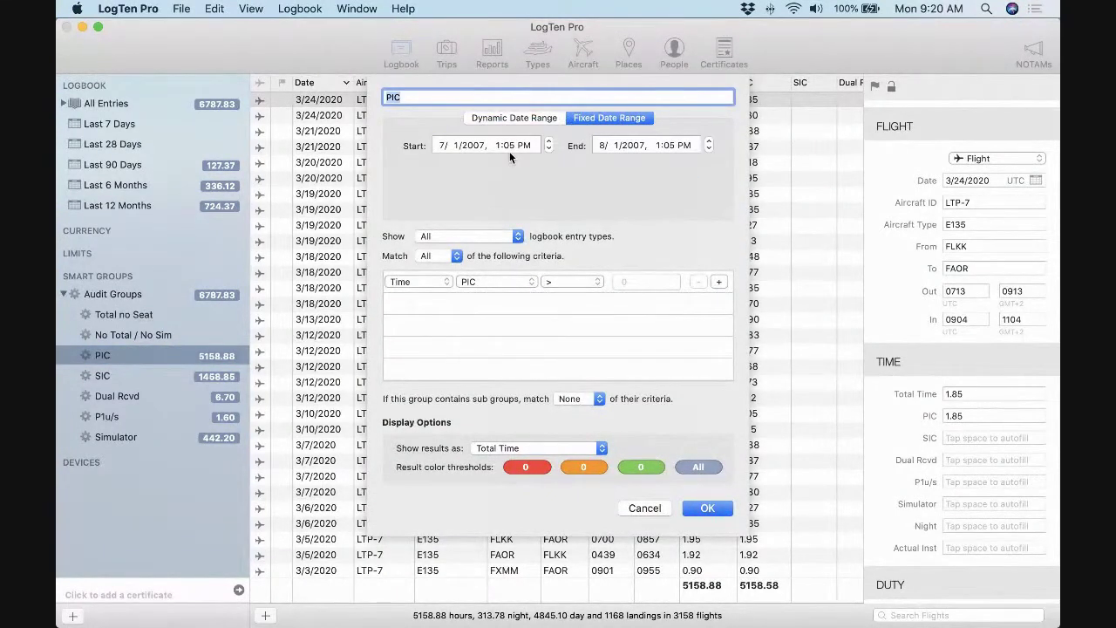
pyautogui.click(628, 506)
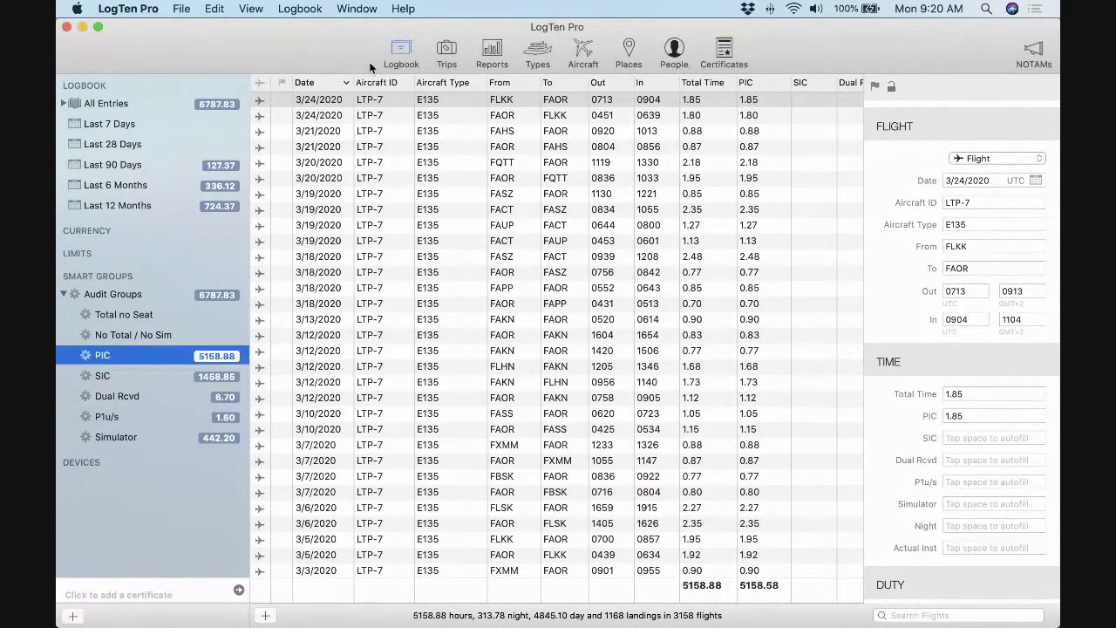
pyautogui.scroll(-15, 338, 158)
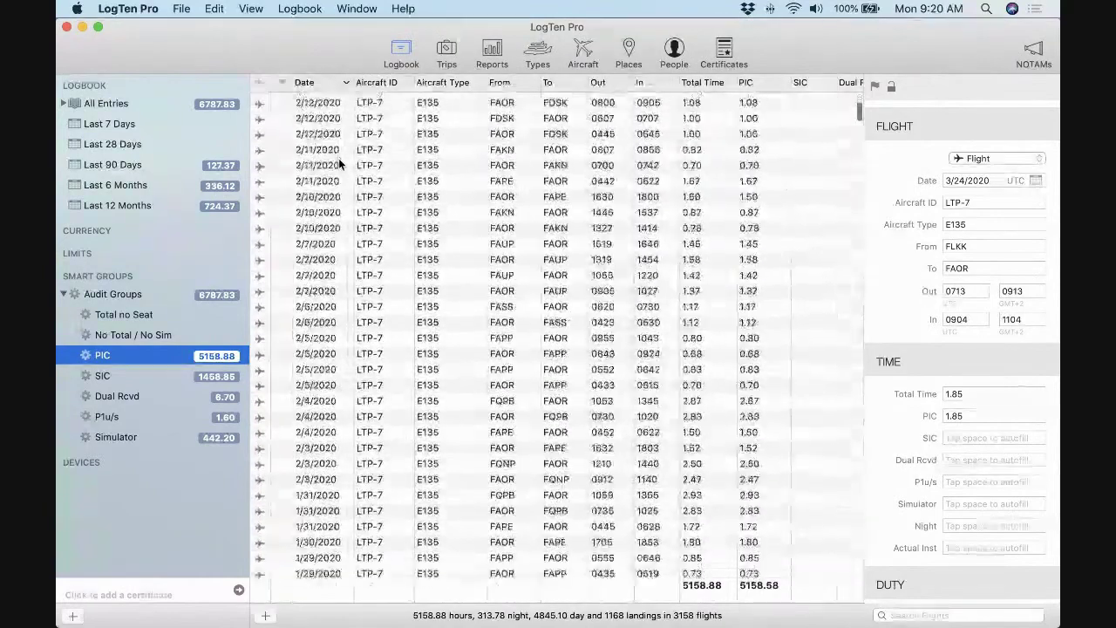
pyautogui.scroll(-20, 338, 158)
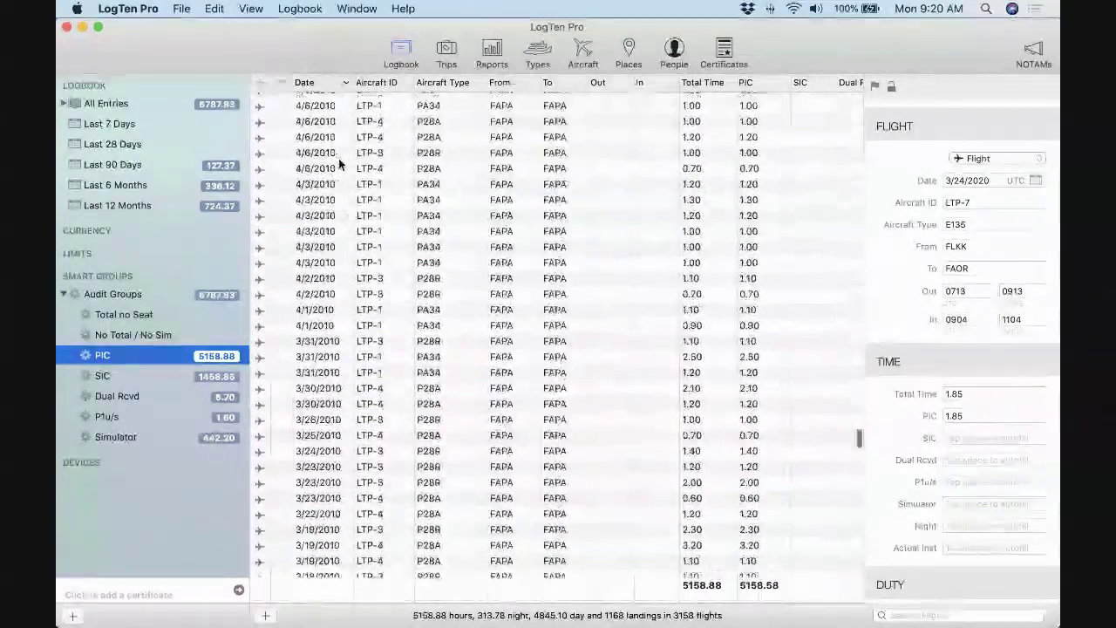
# Limit the PIC group to a fixed date range from 1/1/2007, 12:00 AM to 1/1/2008, 12:00 PM
pyautogui.doubleClick(133, 354)
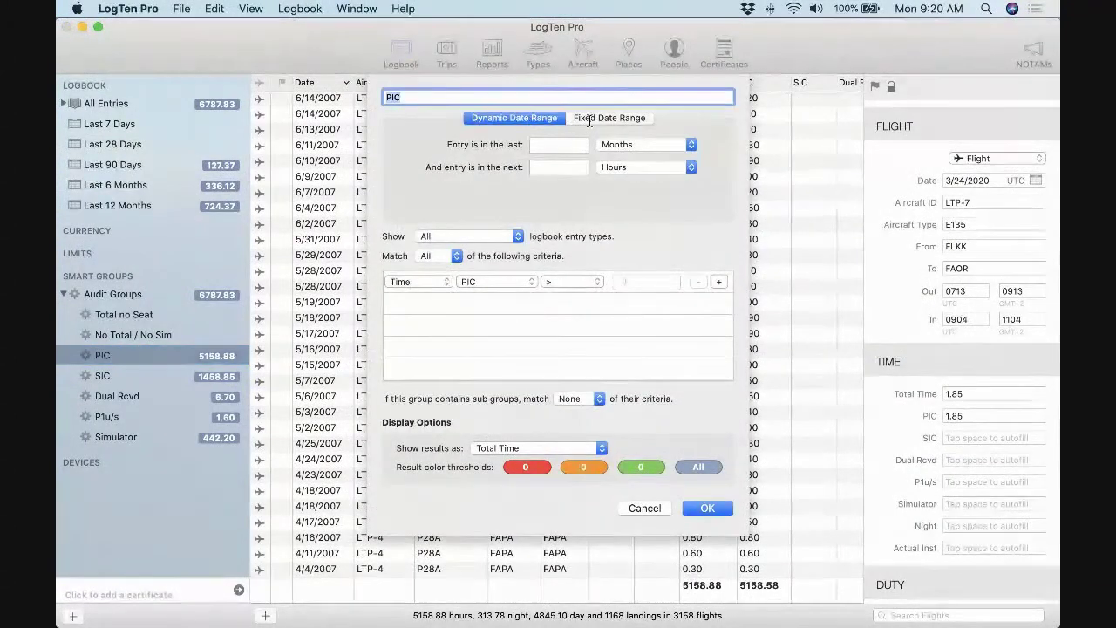
pyautogui.click(588, 119)
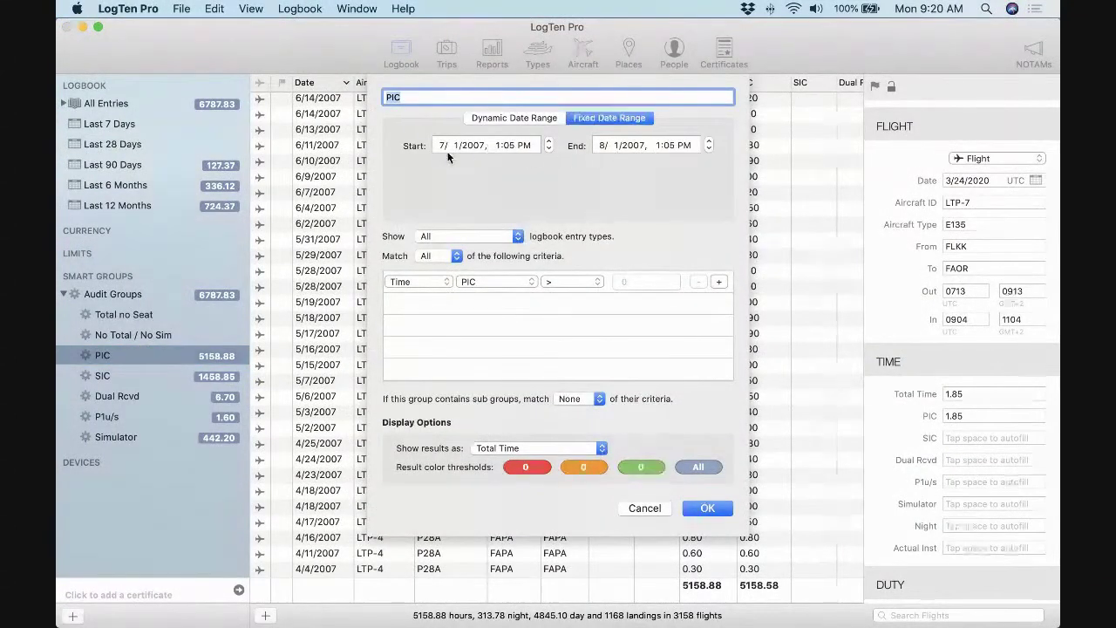
pyautogui.click(476, 146)
pyautogui.write('2007')
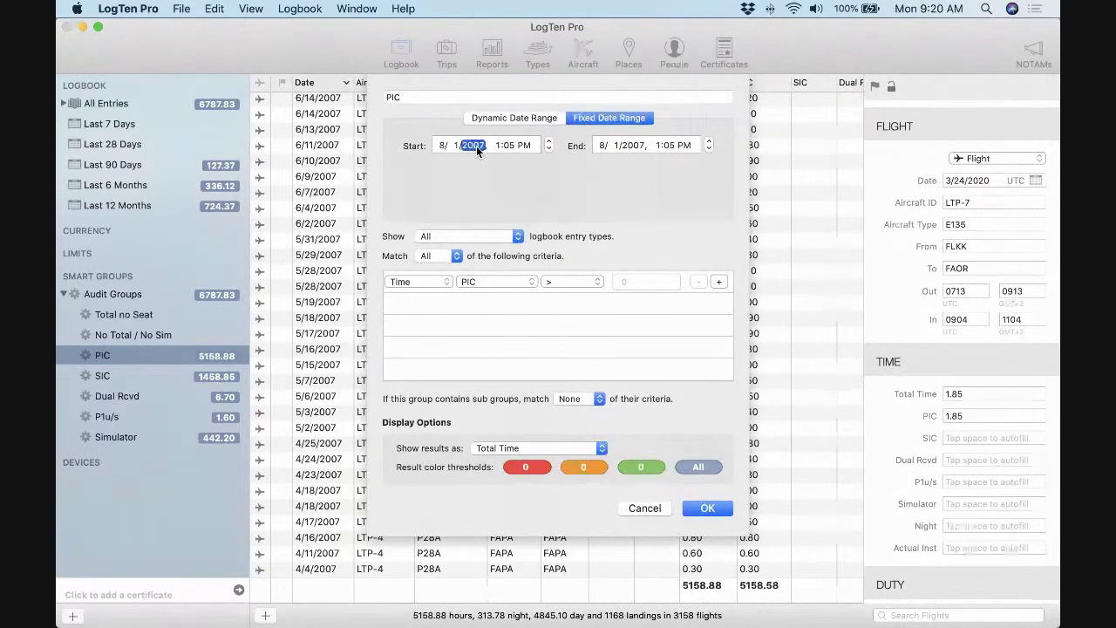
pyautogui.click(438, 145)
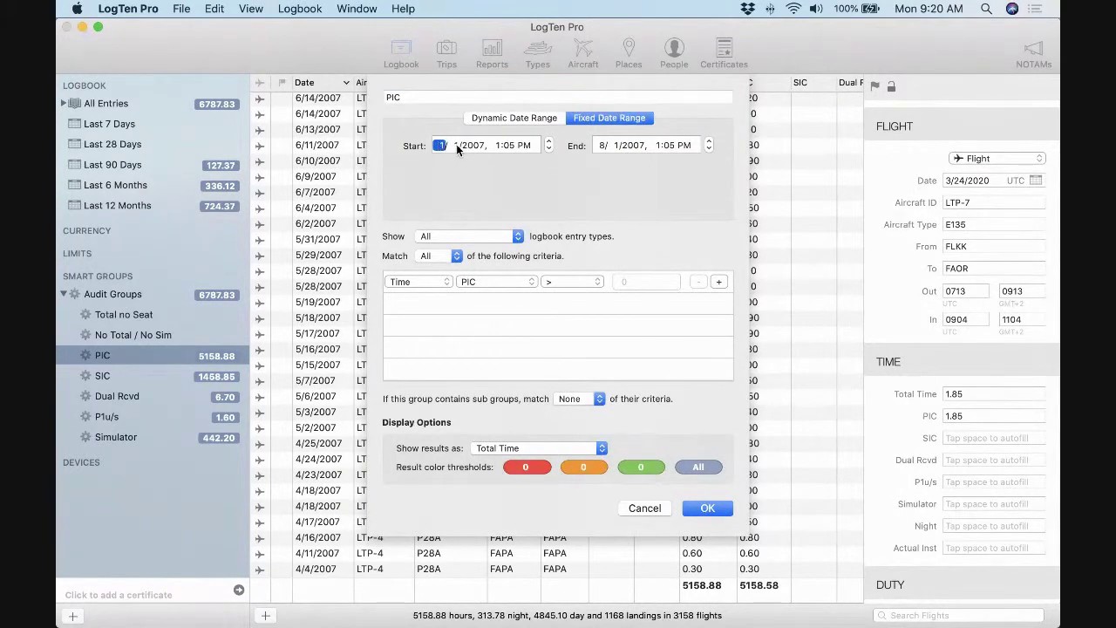
pyautogui.click(463, 145)
pyautogui.click(600, 145)
pyautogui.click(630, 146)
pyautogui.click(506, 145)
pyautogui.write('00a')
pyautogui.write('12')
pyautogui.click(656, 144)
pyautogui.write('1/20')
pyautogui.click(706, 508)
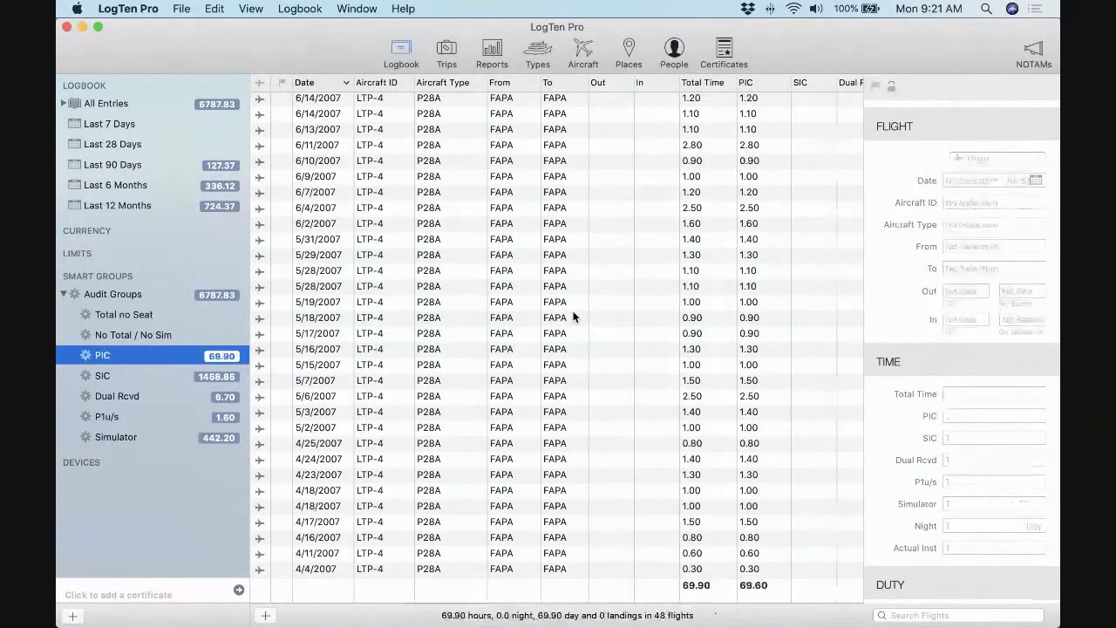
# Compare the Total Time and PIC totals of the date-limited flights and recheck the PIC group's fixed date range
pyautogui.hscroll(3, 564, 354)
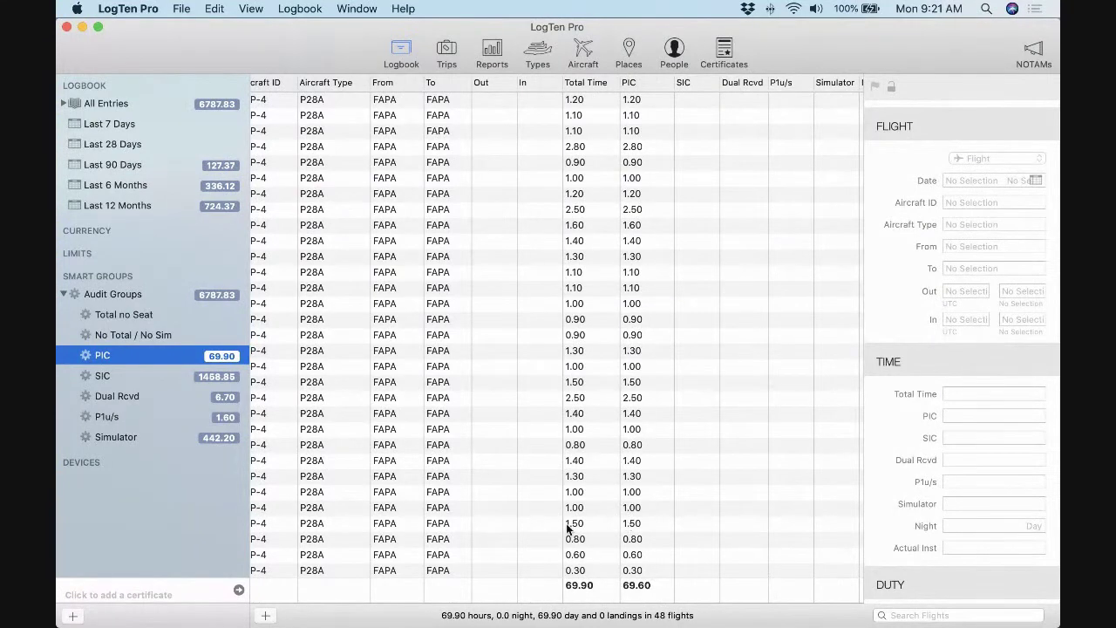
pyautogui.hscroll(1, 569, 526)
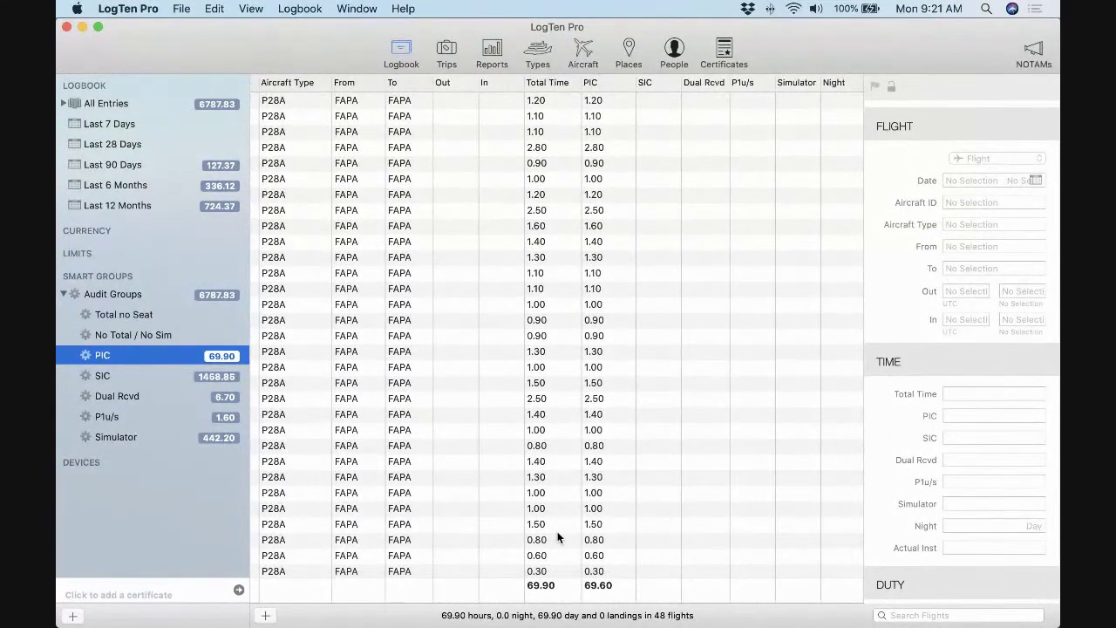
pyautogui.doubleClick(176, 360)
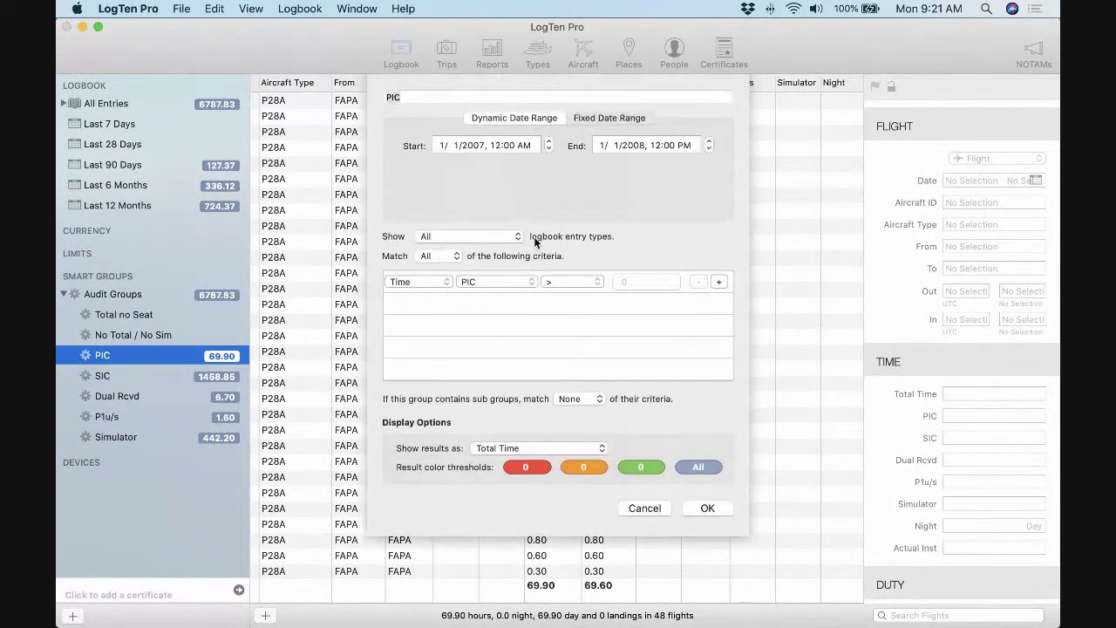
pyautogui.click(609, 118)
pyautogui.click(633, 146)
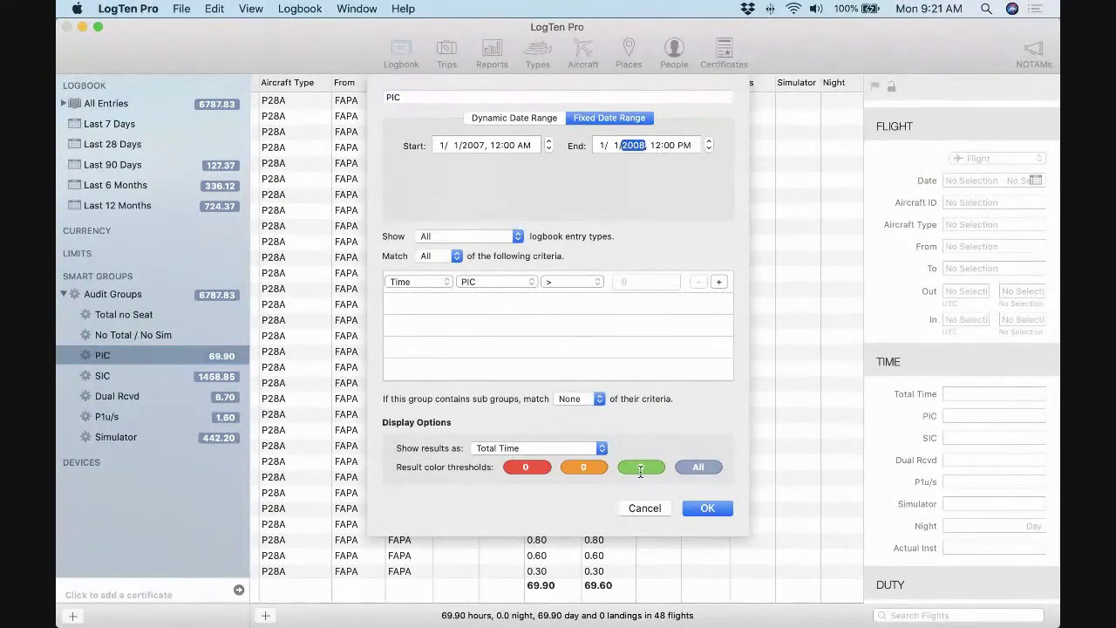
pyautogui.click(695, 507)
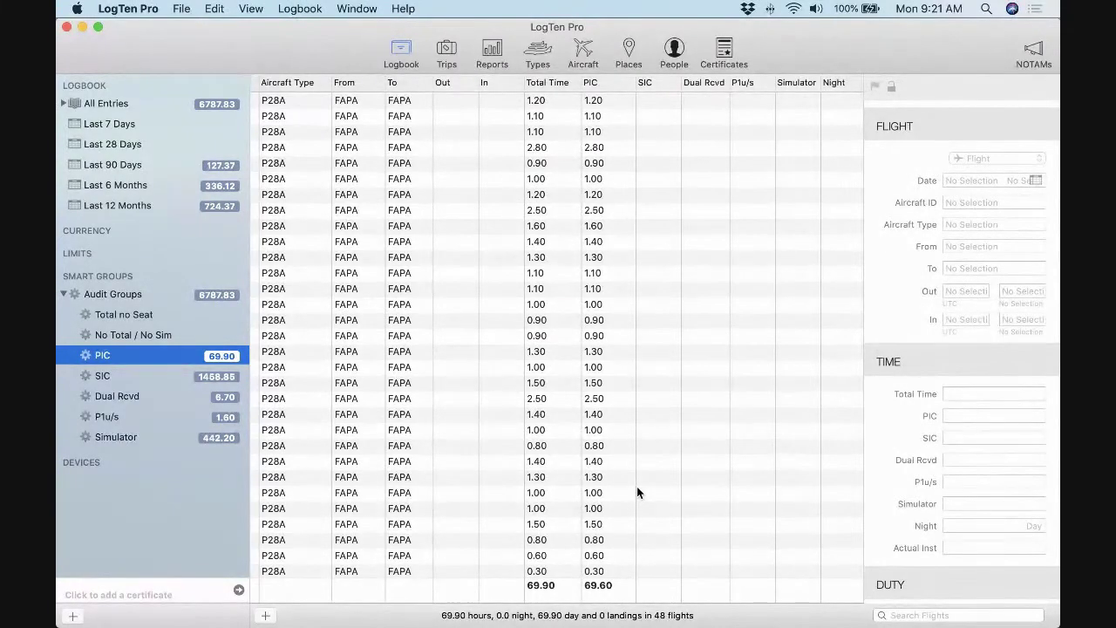
pyautogui.scroll(5, 493, 333)
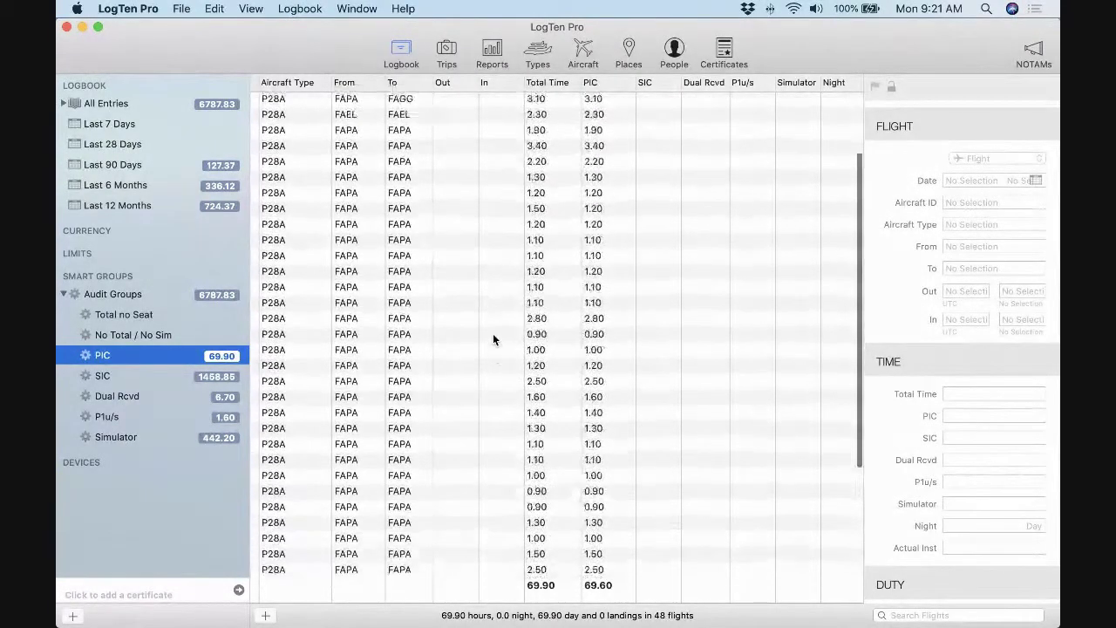
# Set the start of the PIC group's fixed date range to 7/1/2007 and change its end month
pyautogui.doubleClick(191, 351)
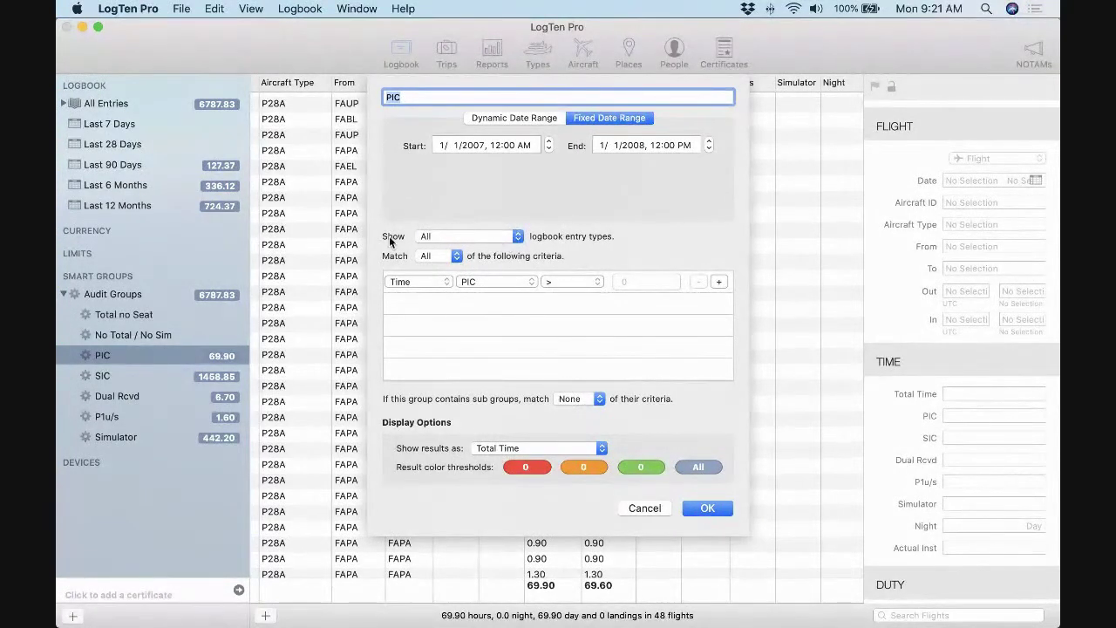
pyautogui.click(443, 146)
pyautogui.write('7')
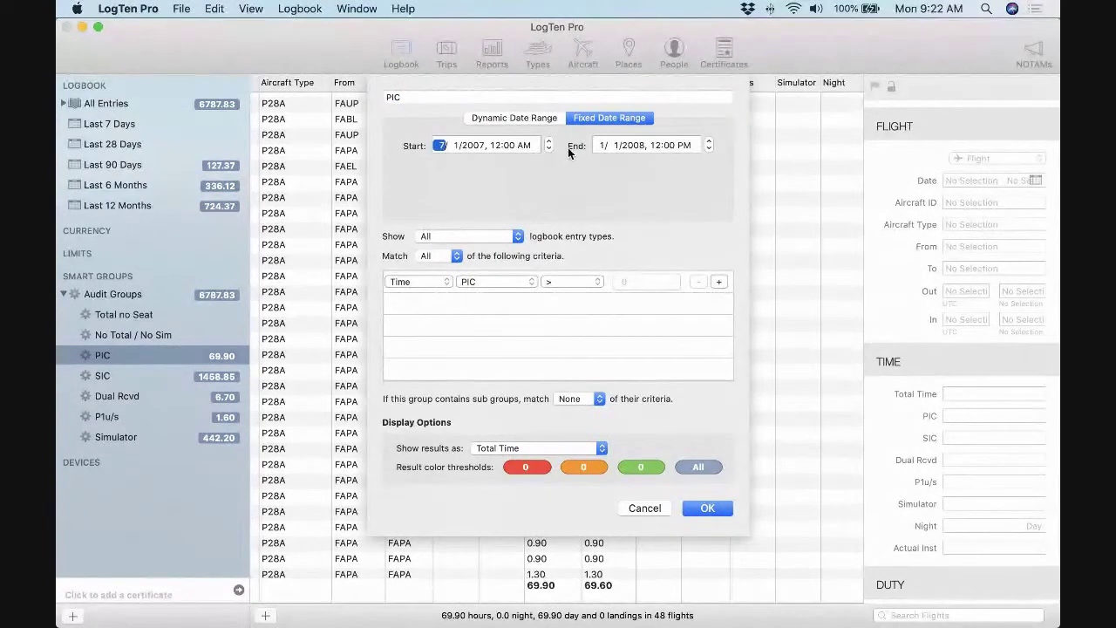
pyautogui.click(597, 145)
pyautogui.click(707, 507)
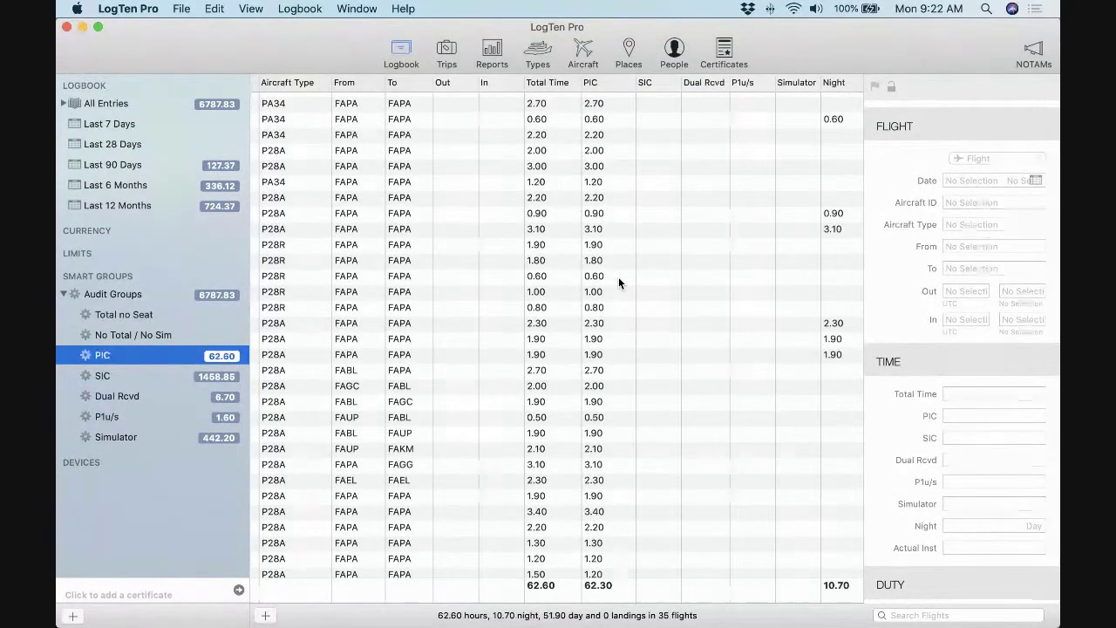
# Set the end of the PIC group's fixed date range to 8/1/2007, 12:00 PM
pyautogui.doubleClick(190, 356)
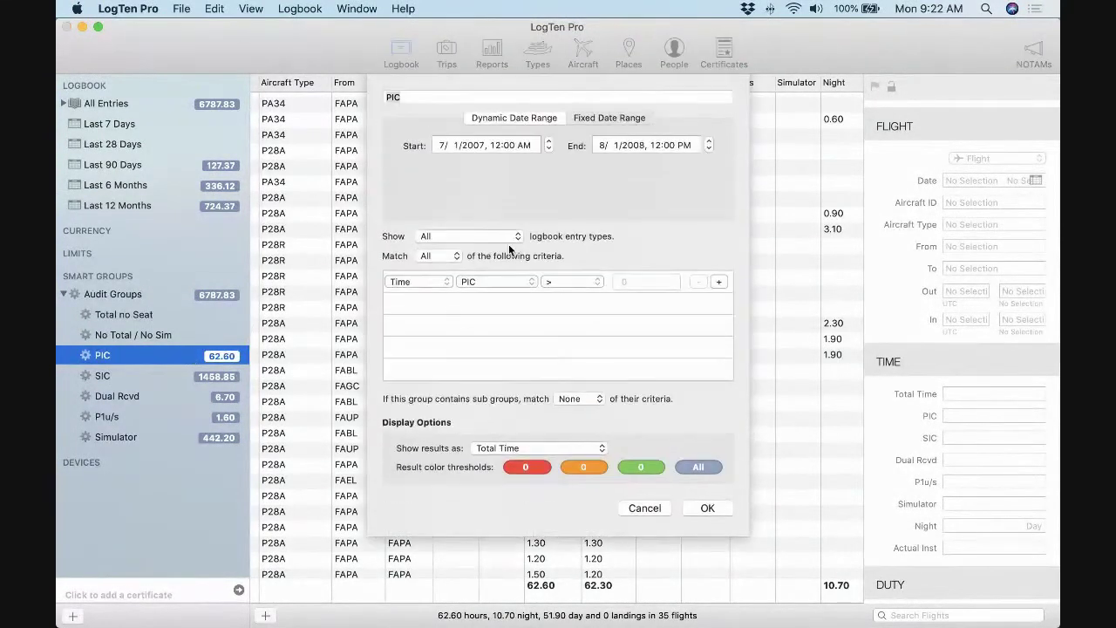
pyautogui.click(633, 145)
pyautogui.press('Down')
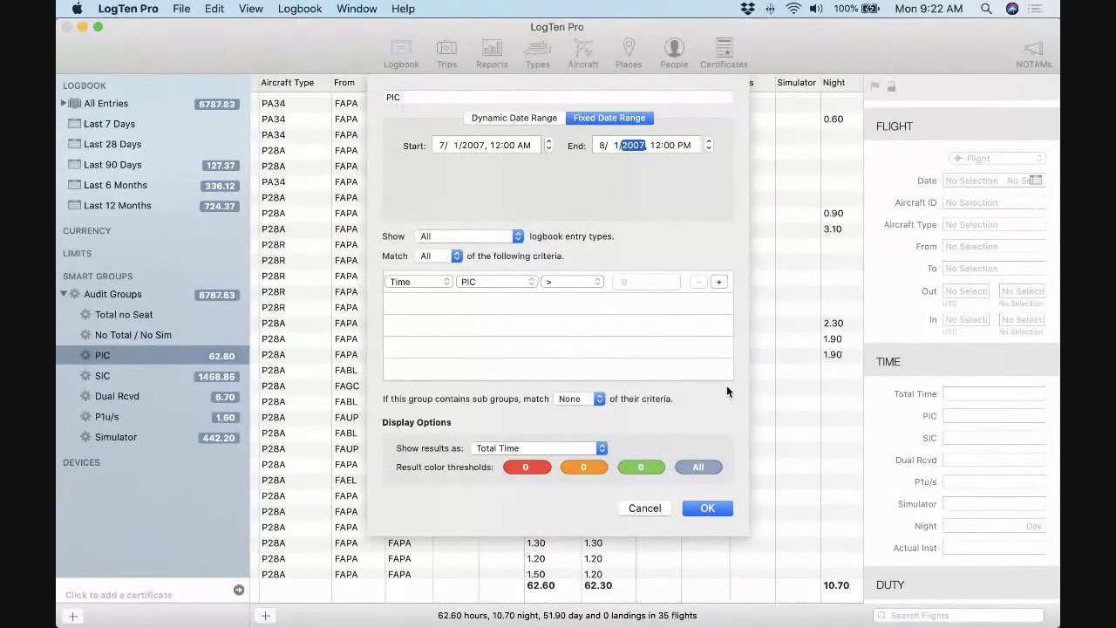
pyautogui.click(711, 508)
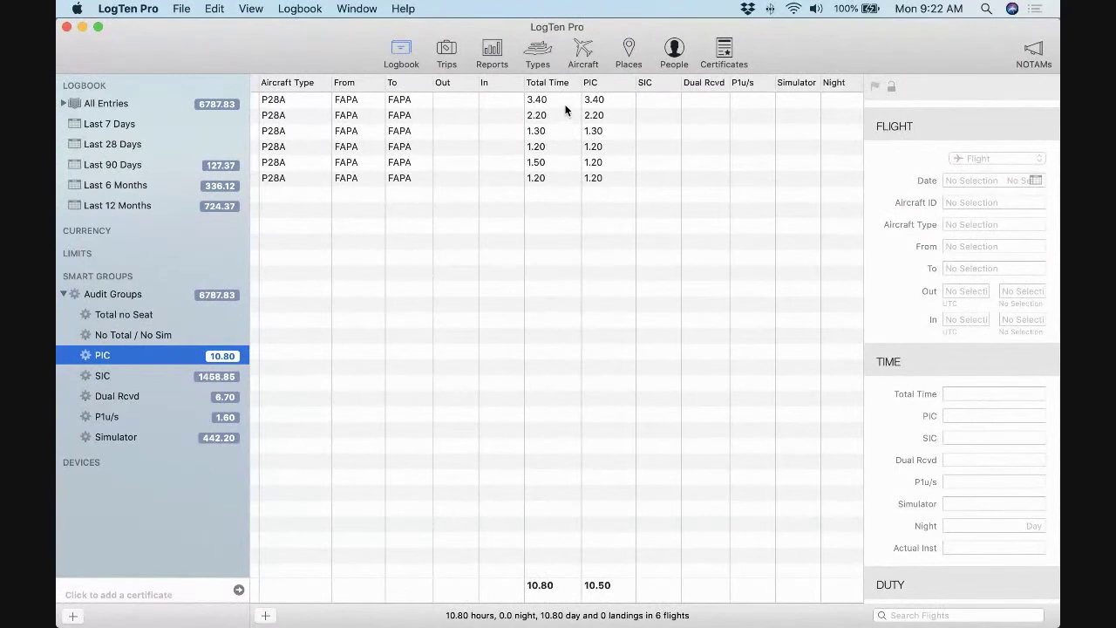
# Go through the remaining PIC flights and autofill the PIC time of the 7/6/2007 flight as 1.50
pyautogui.click(565, 103)
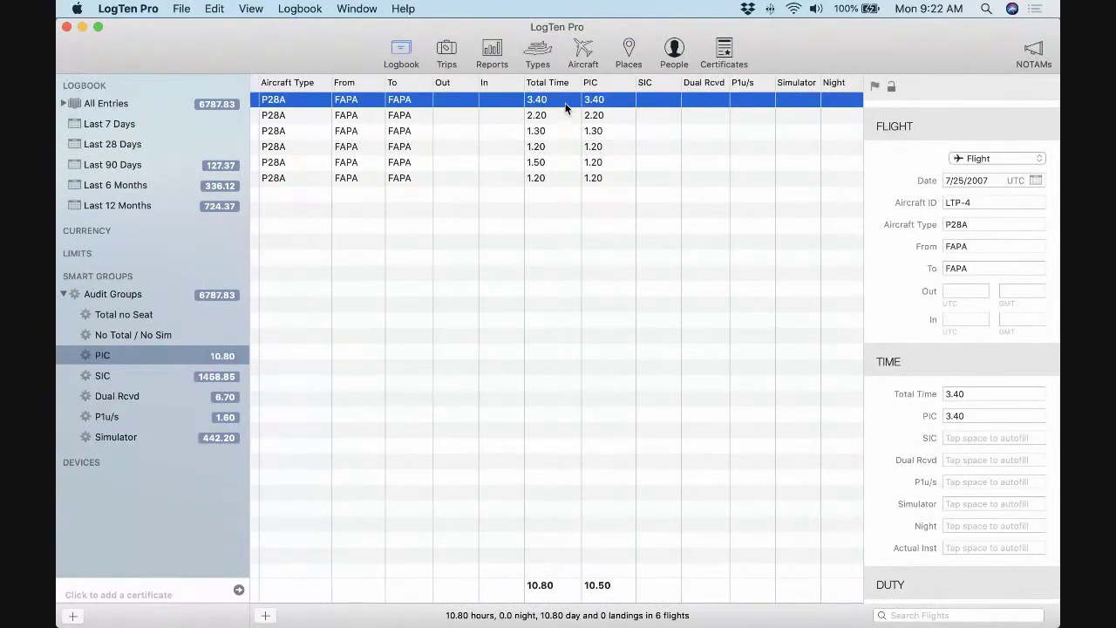
pyautogui.press('Down')
pyautogui.press('Down')
pyautogui.press('Down')
pyautogui.press('Down')
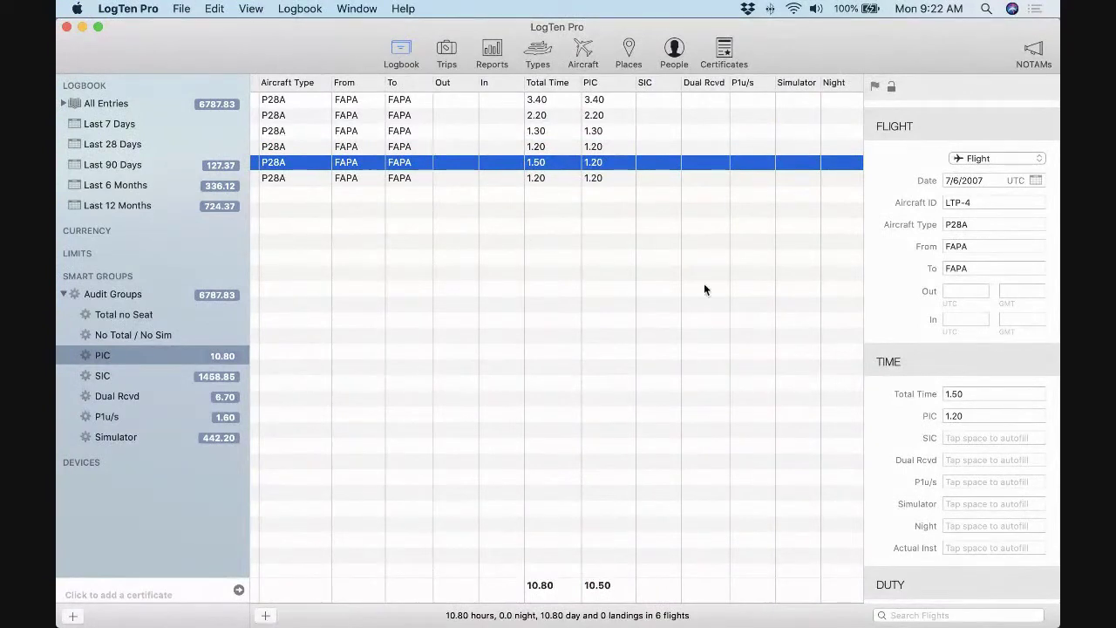
pyautogui.click(970, 417)
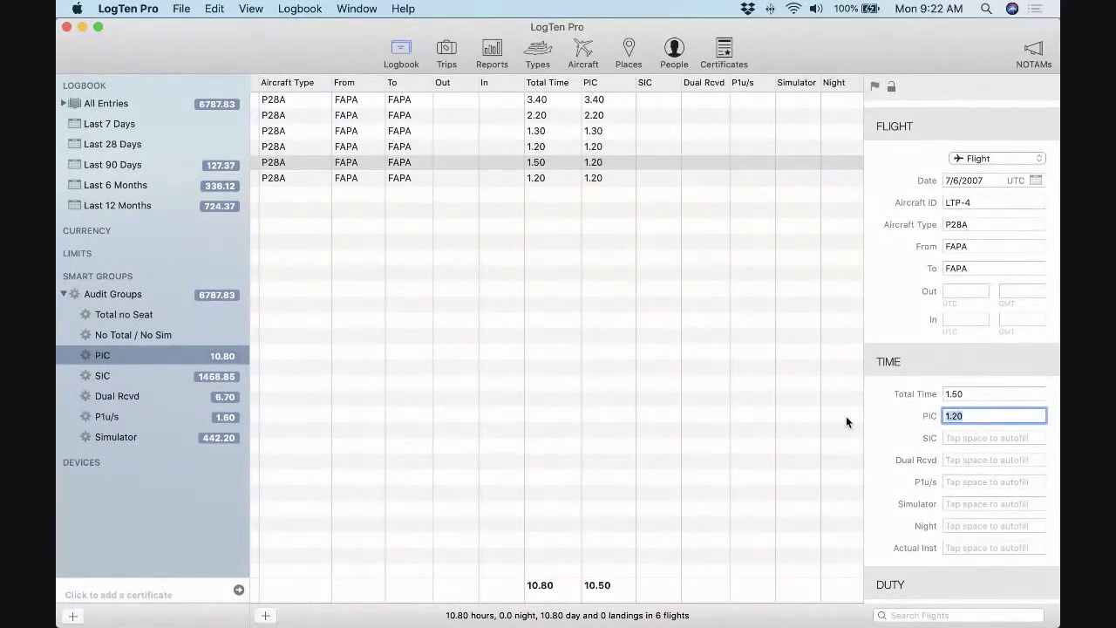
pyautogui.press('space')
pyautogui.click(510, 330)
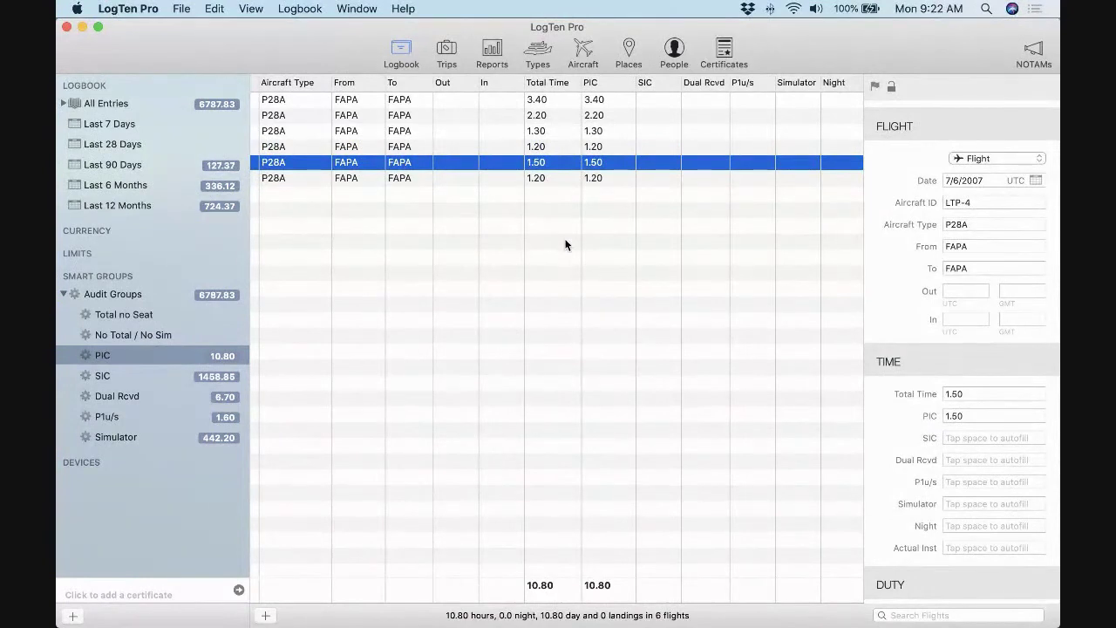
# Compare the Total Time with the seat totals of the SIC and Dual Rcvd groups and check the Dual Rcvd group's date range
pyautogui.click(164, 377)
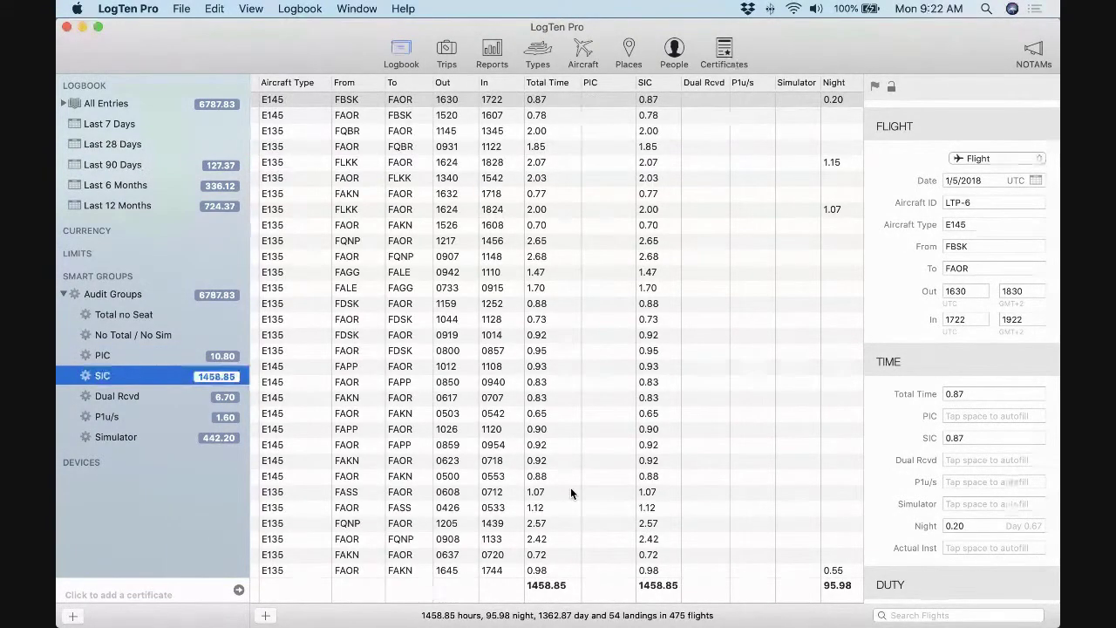
pyautogui.click(149, 400)
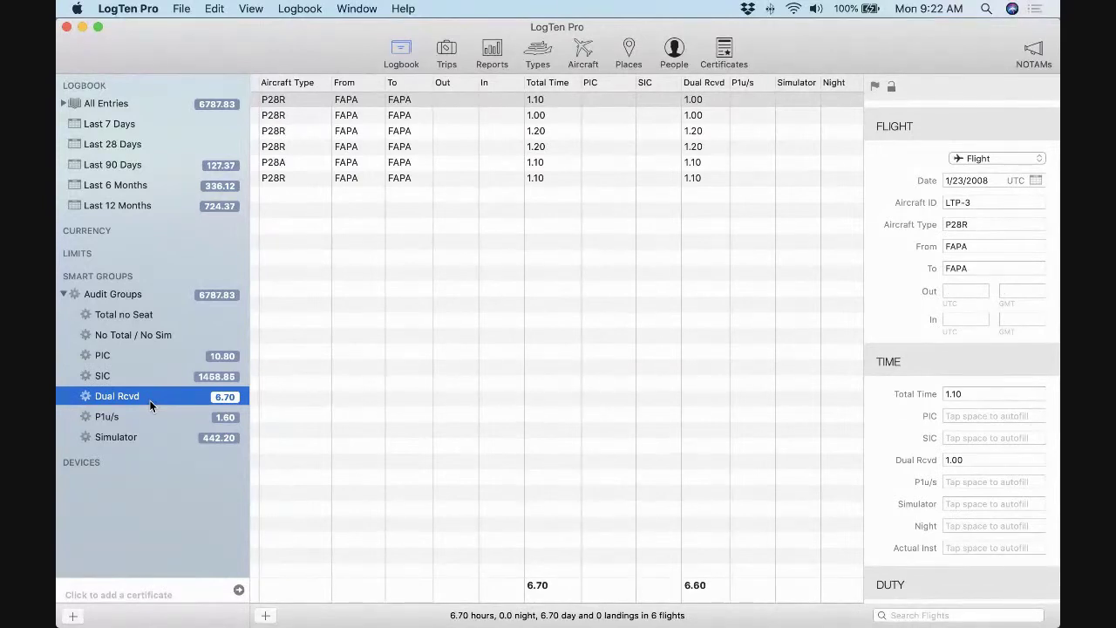
pyautogui.doubleClick(149, 399)
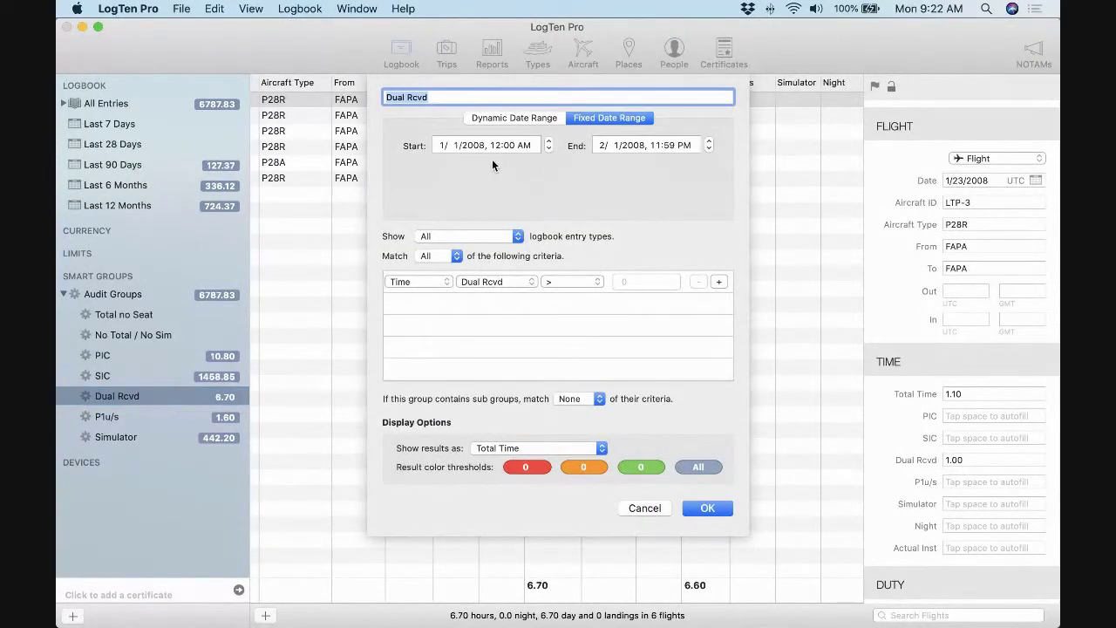
pyautogui.click(698, 509)
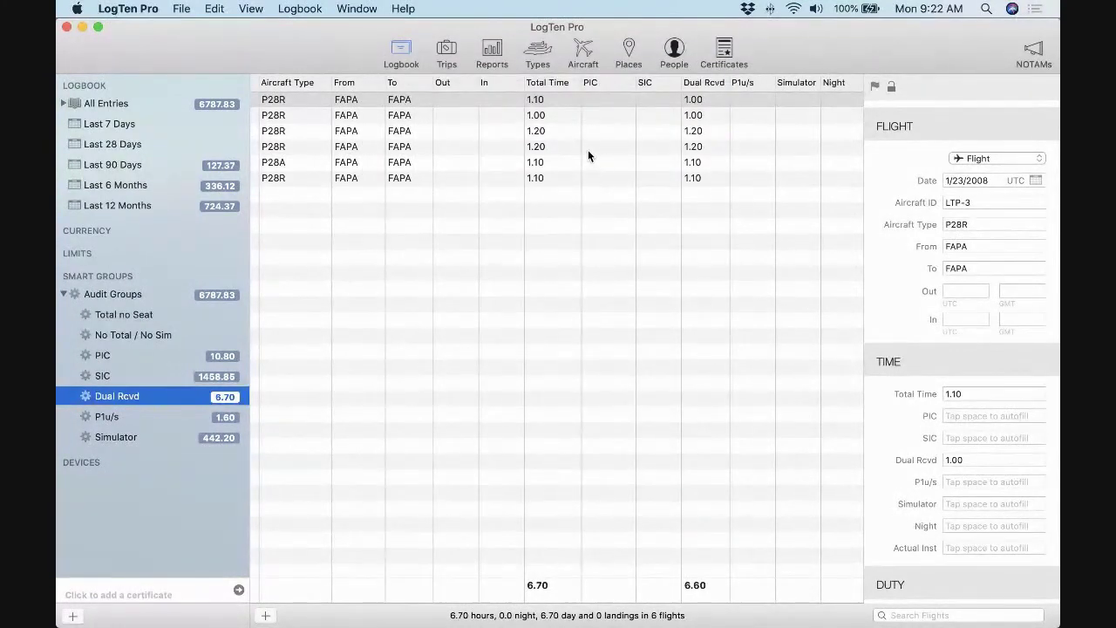
# Go through the Dual Rcvd flights and autofill the Dual Rcvd time of the 1/23/2008 flight as 1.10
pyautogui.click(592, 116)
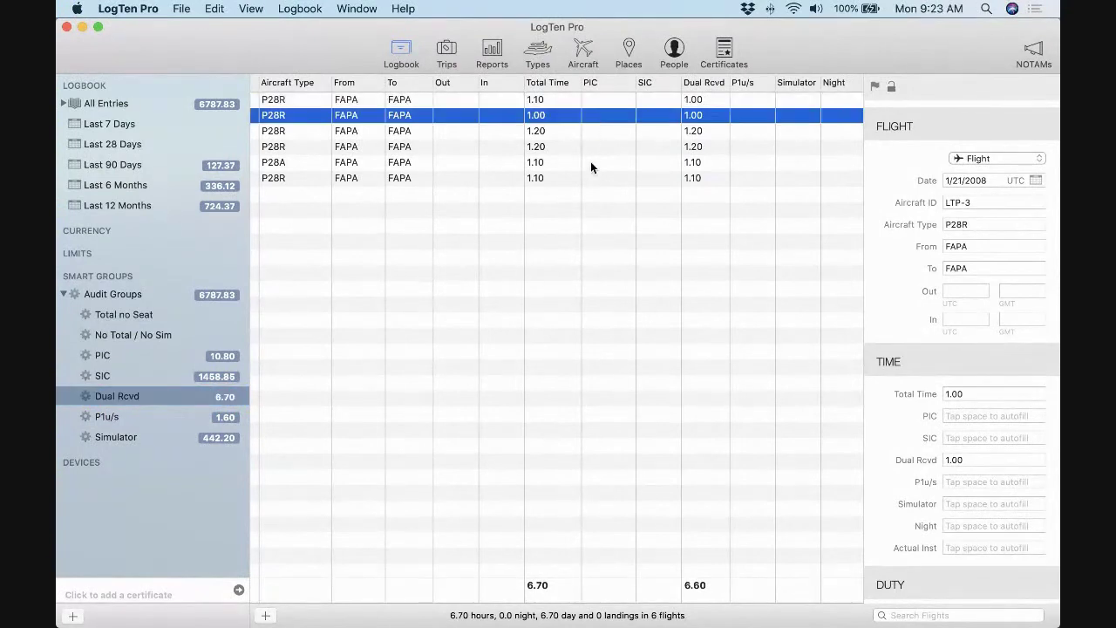
pyautogui.click(588, 180)
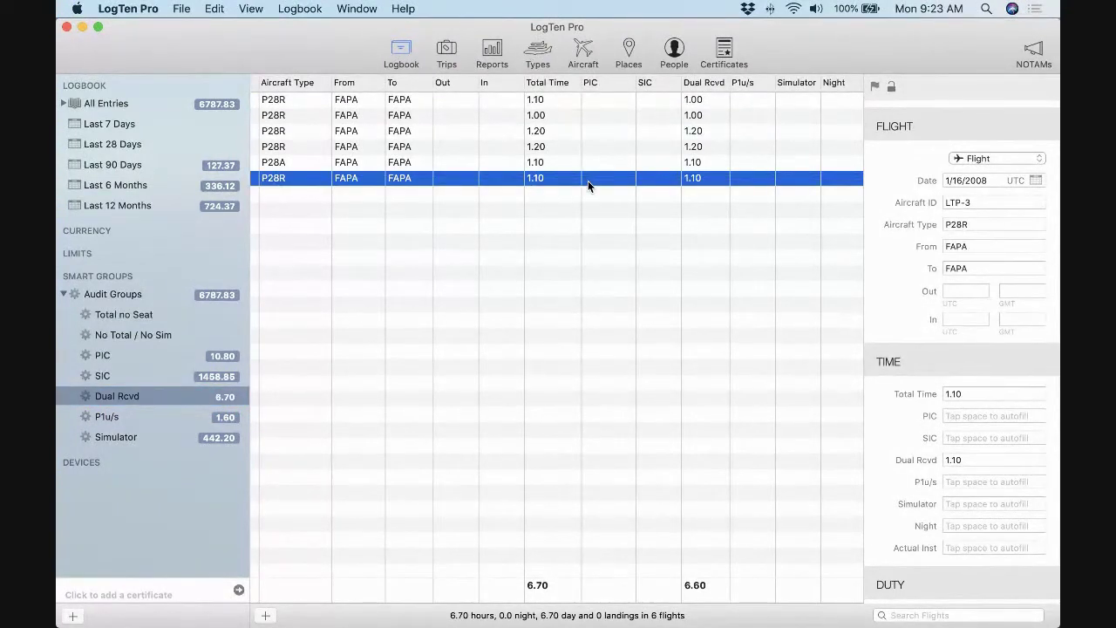
pyautogui.press('Up')
pyautogui.press('Up')
pyautogui.press('Up')
pyautogui.press('Up')
pyautogui.press('Up')
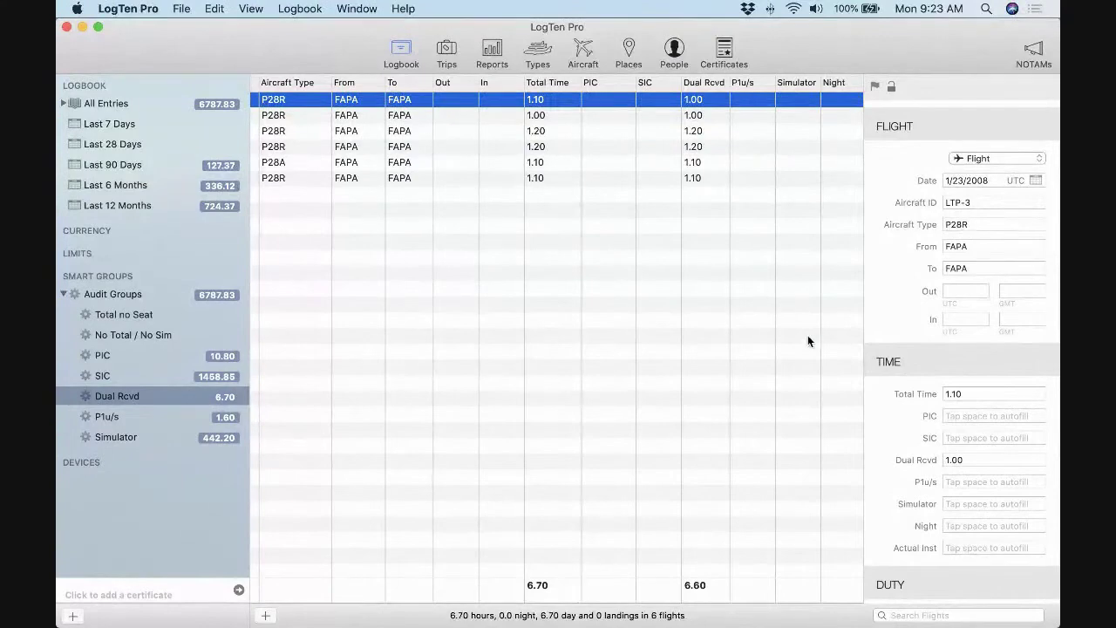
pyautogui.click(968, 459)
pyautogui.press('space')
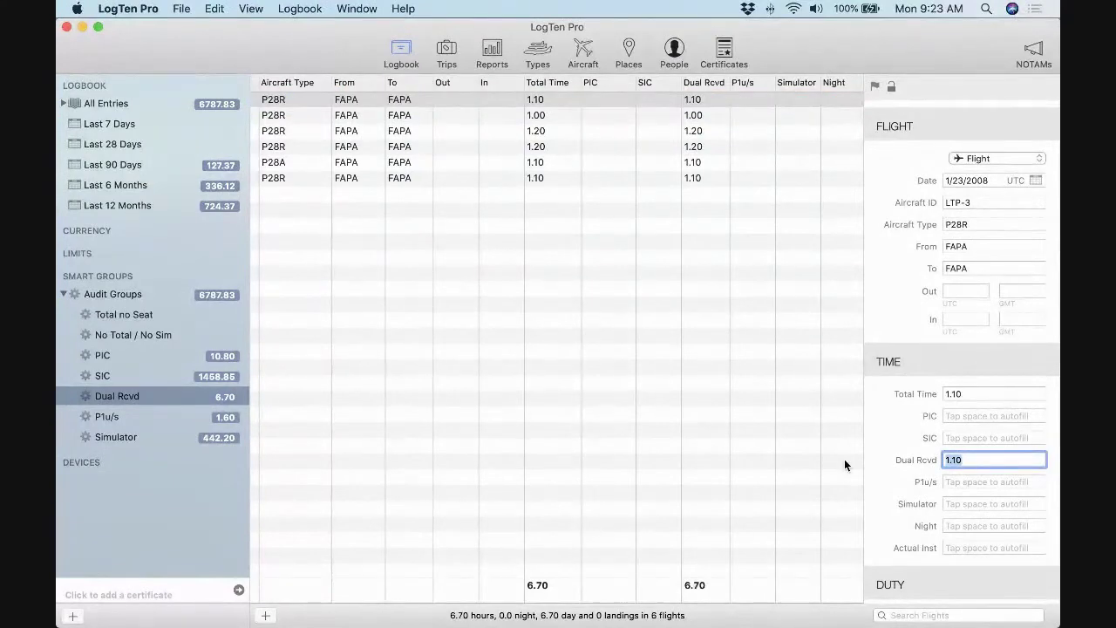
# Switch the Dual Rcvd group to a dynamic date range without limits and check the P1u/s group's totals
pyautogui.doubleClick(132, 394)
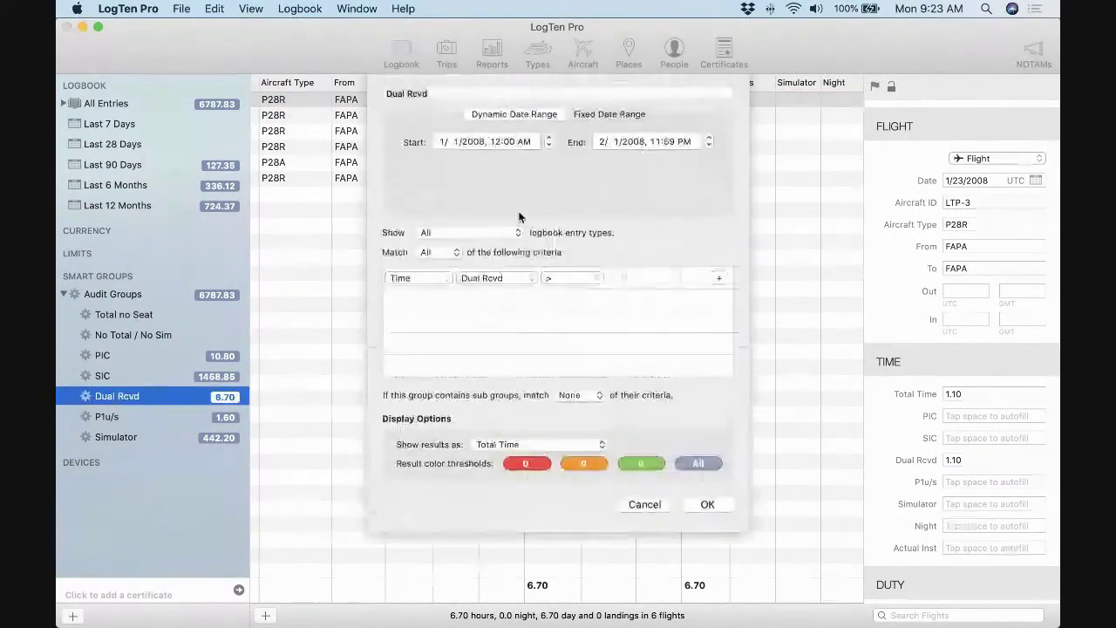
pyautogui.click(530, 120)
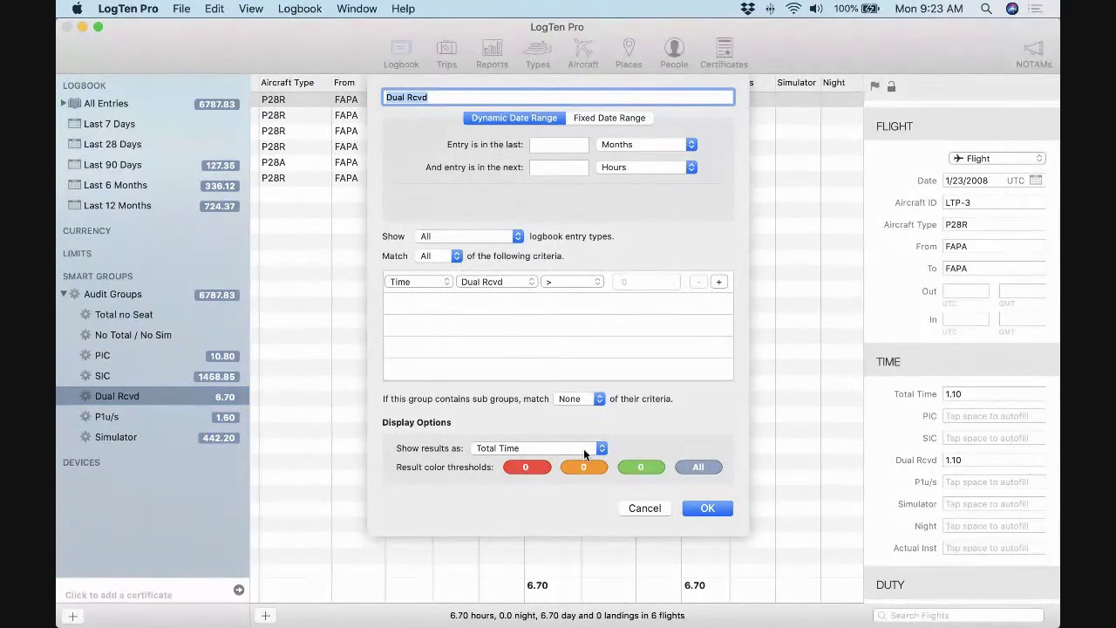
pyautogui.click(691, 508)
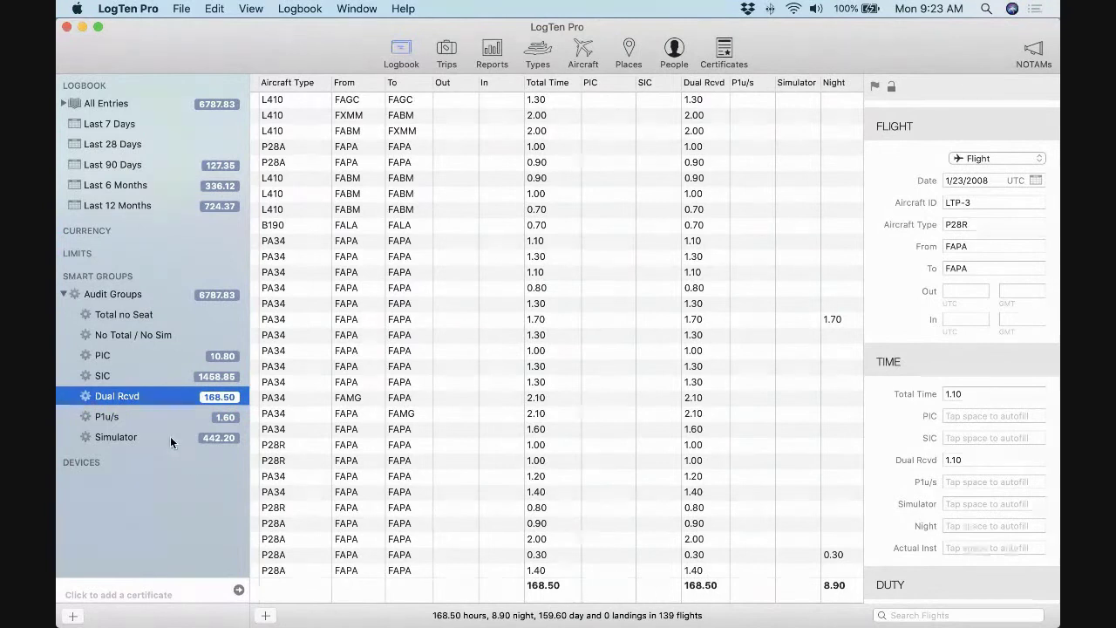
pyautogui.click(167, 416)
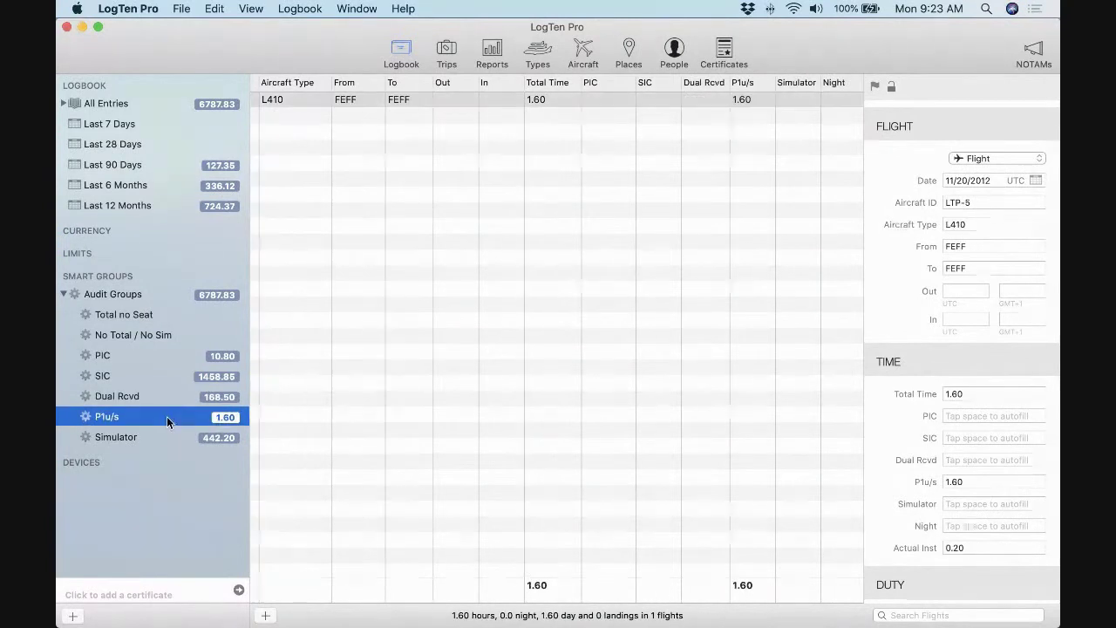
# Replace the PIC group's fixed date range with a dynamic date range without limits
pyautogui.click(110, 355)
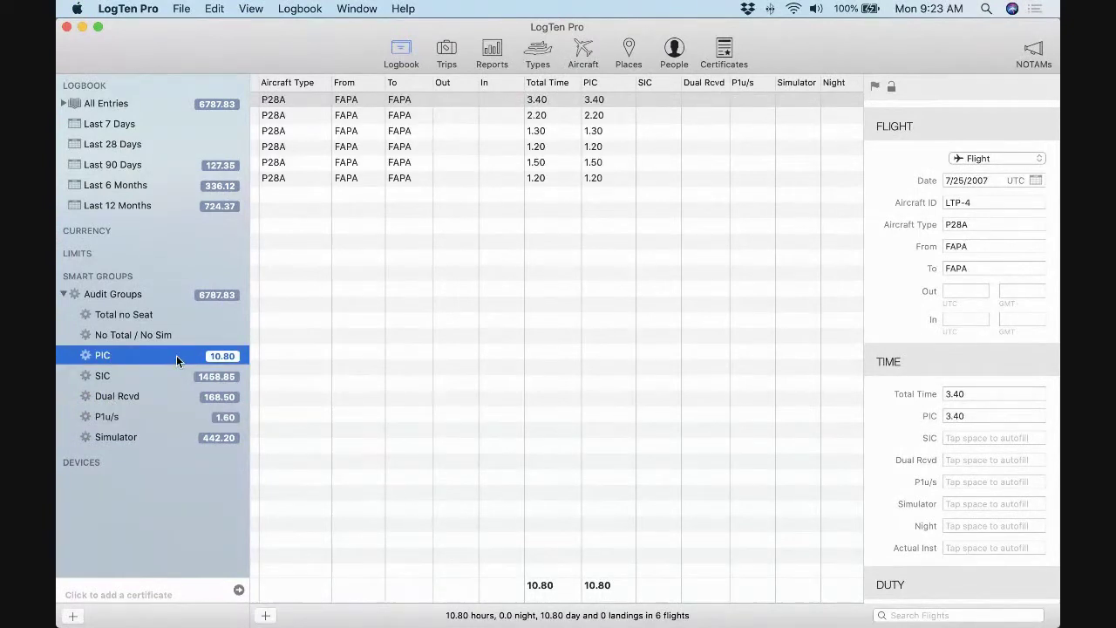
pyautogui.doubleClick(176, 355)
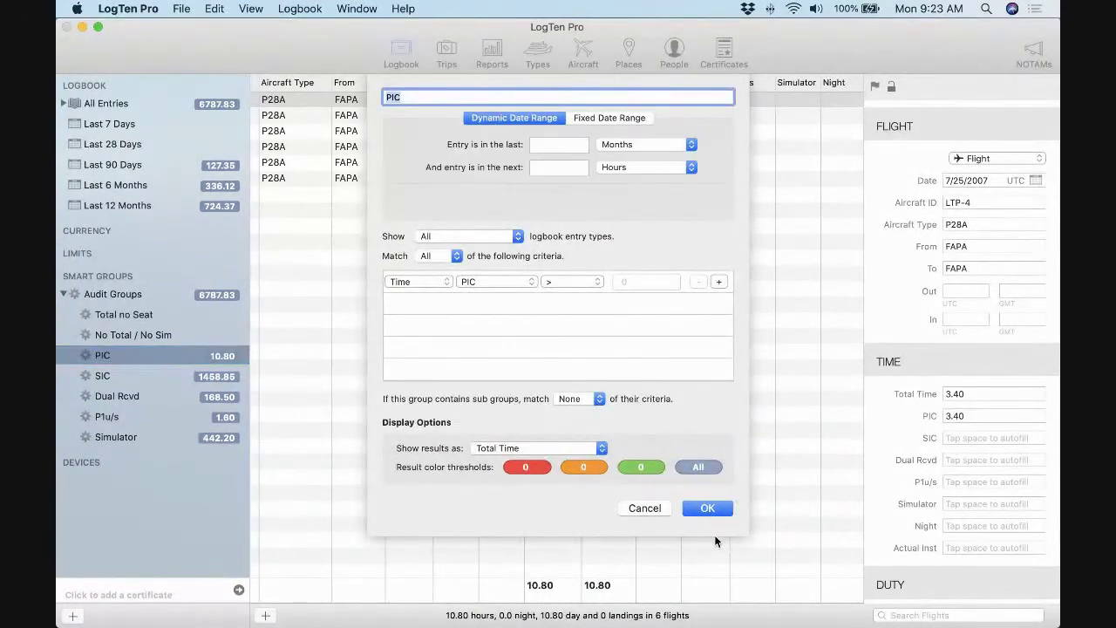
pyautogui.click(703, 512)
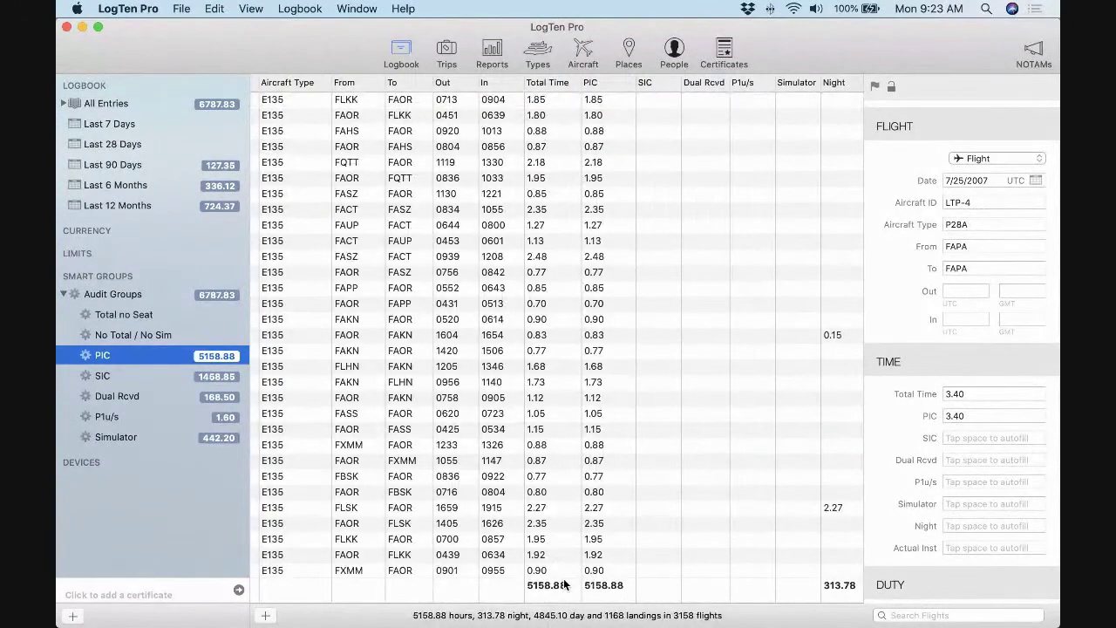
# Step through the SIC, Dual Rcvd and P1u/s groups to compare their Total Time and seat totals
pyautogui.click(127, 381)
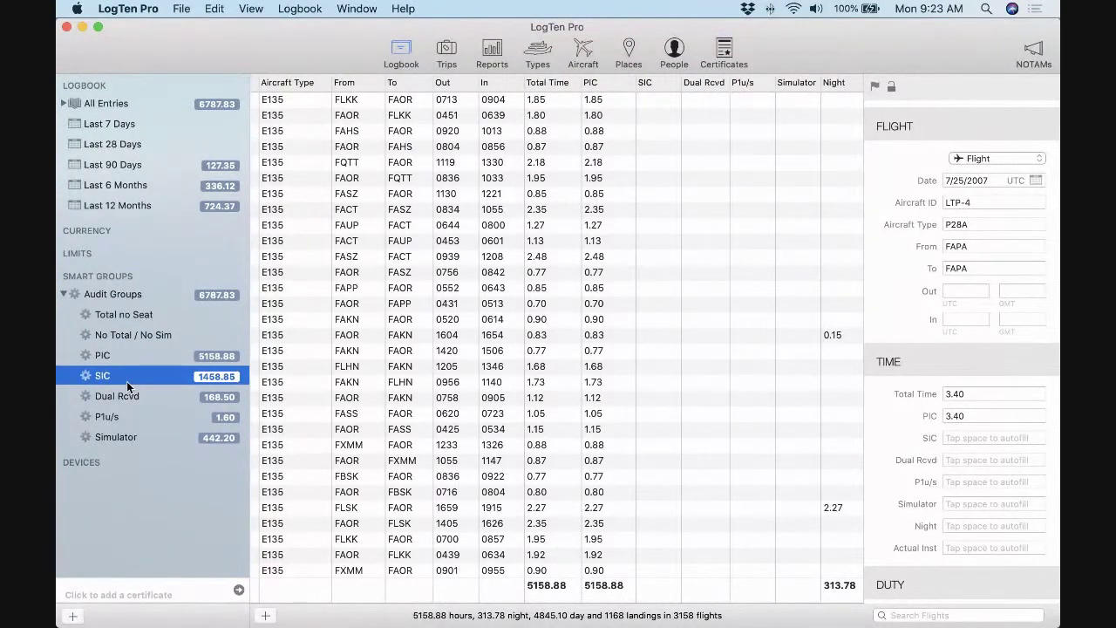
pyautogui.press('Down')
pyautogui.press('Down')
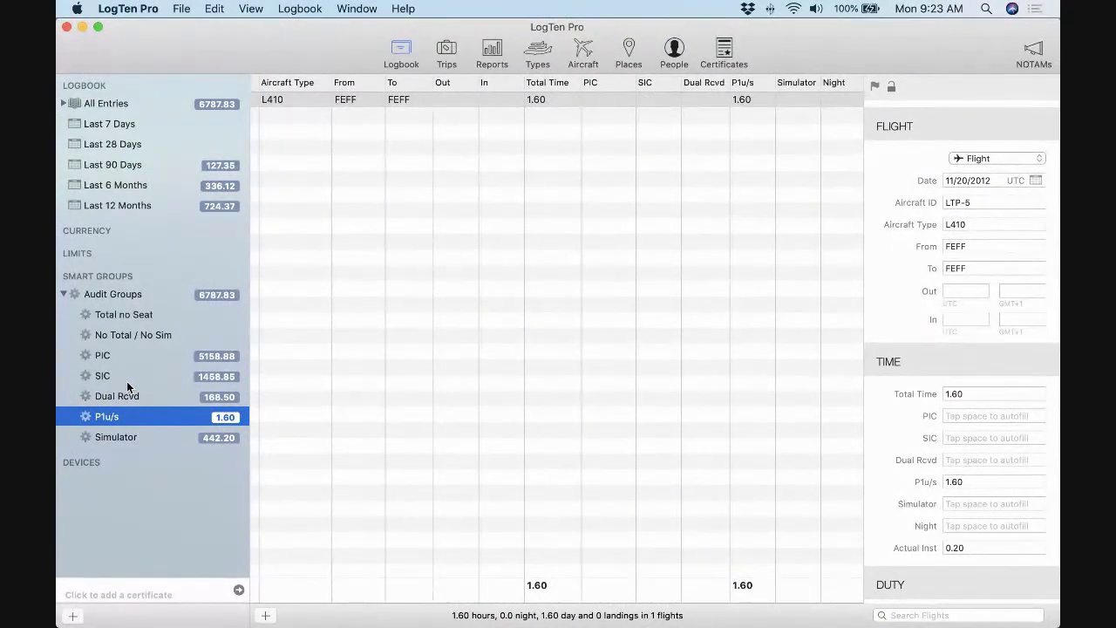
# Examine the Simulator group's entries for unusual simulator durations and for any Total Time or seat time logged
pyautogui.click(131, 436)
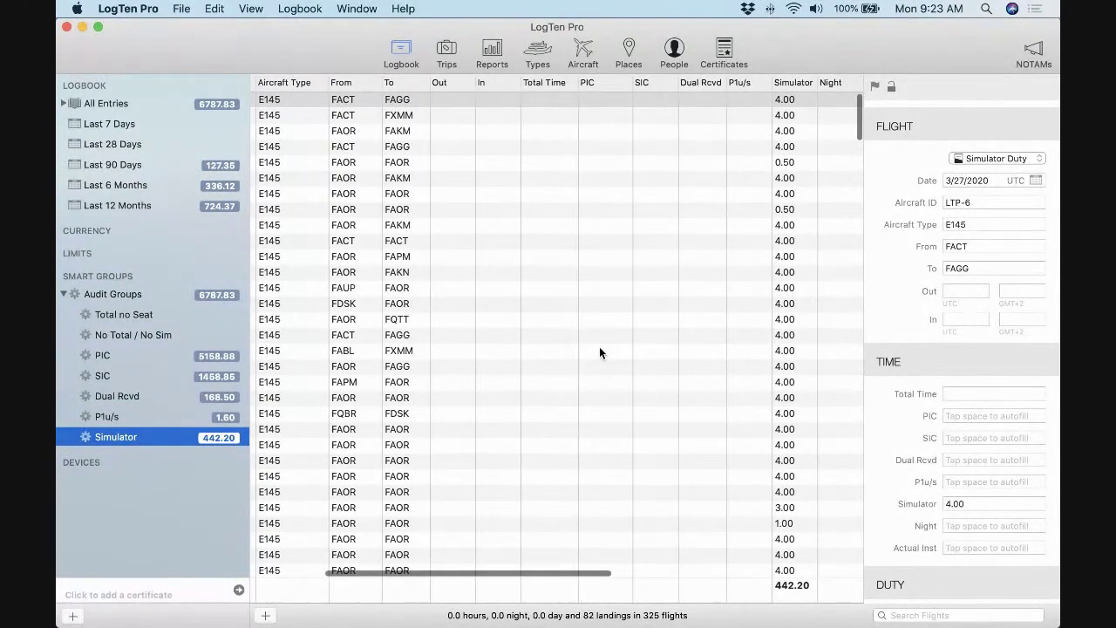
pyautogui.hscroll(3, 599, 352)
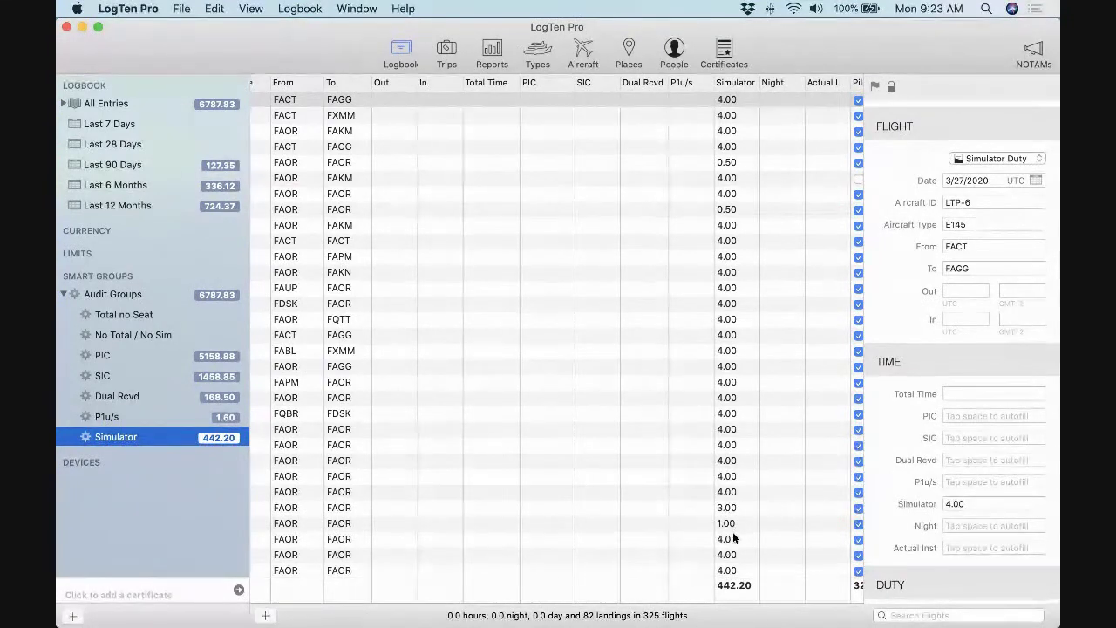
pyautogui.scroll(1, 724, 209)
pyautogui.hscroll(-1, 723, 209)
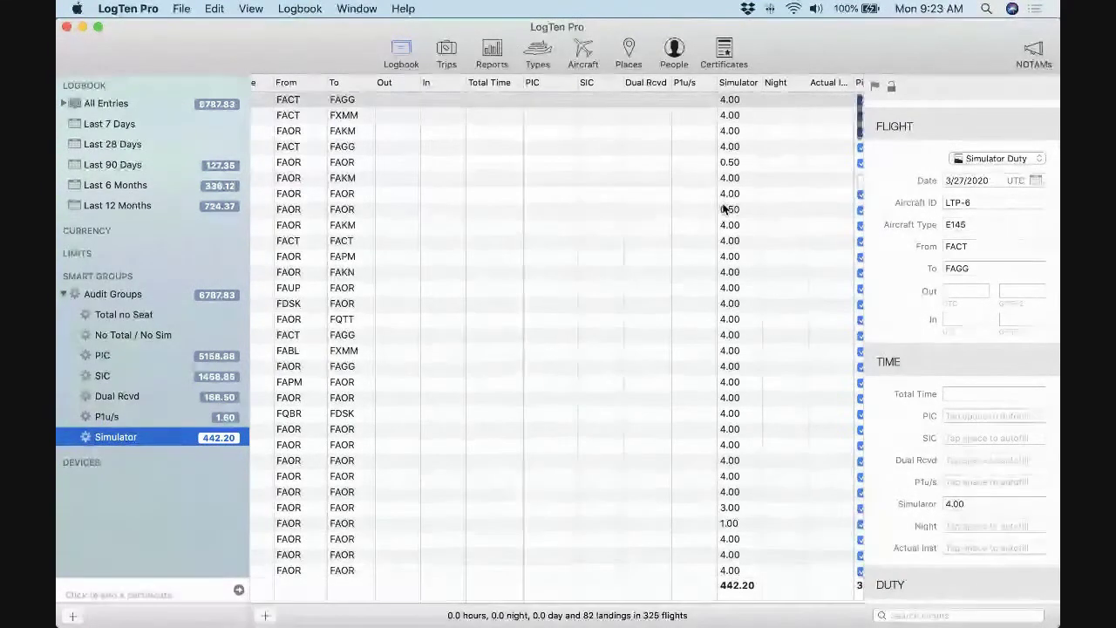
pyautogui.hscroll(-5, 667, 151)
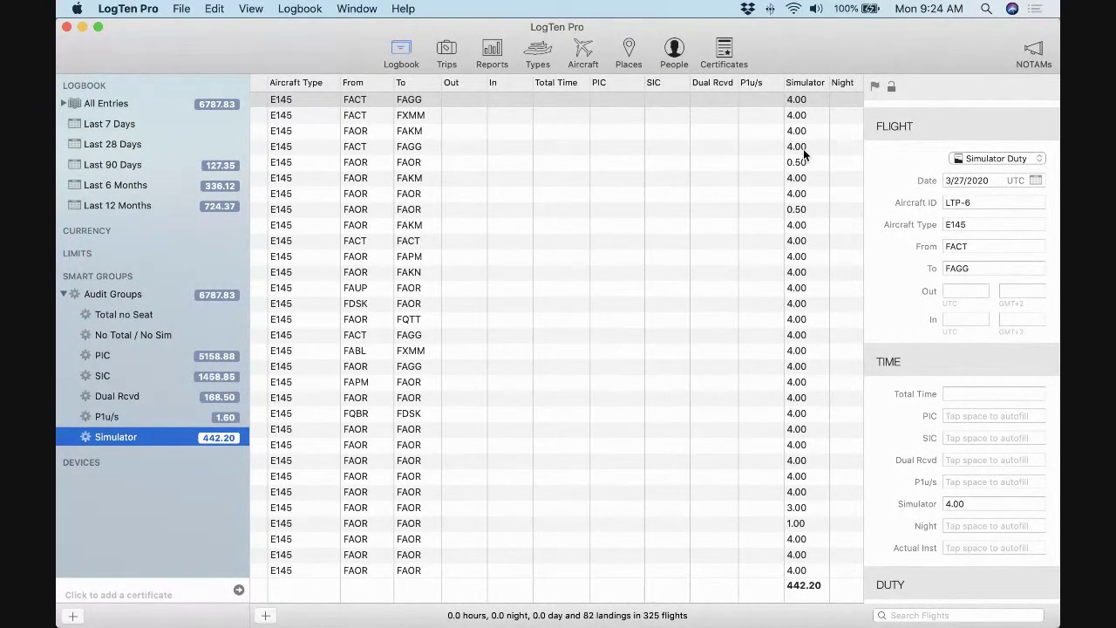
pyautogui.scroll(-5, 773, 148)
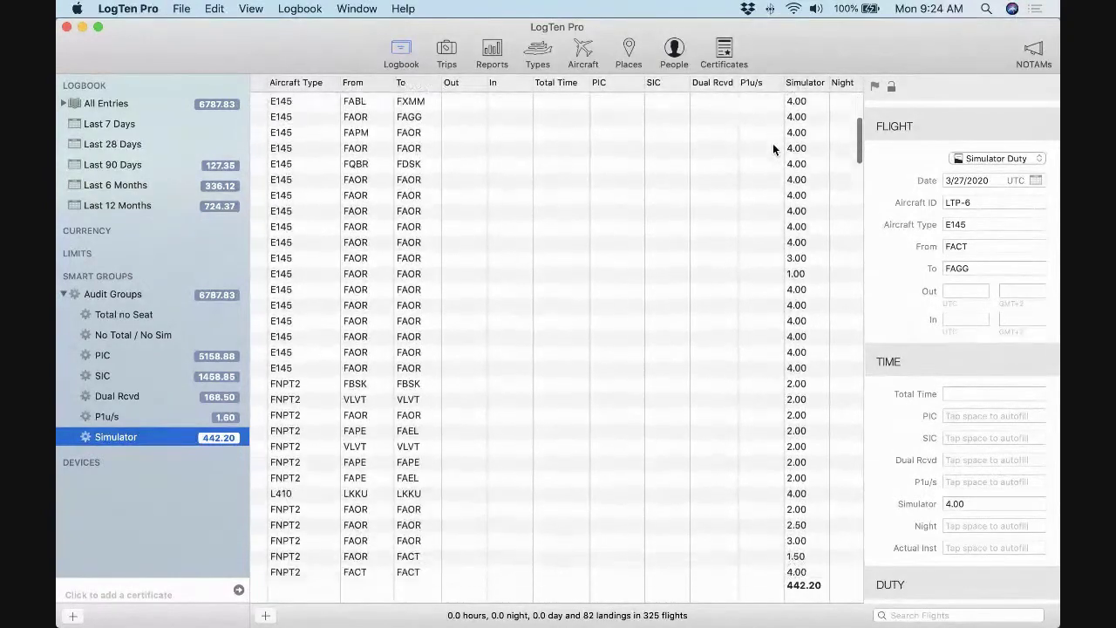
pyautogui.scroll(-10, 772, 148)
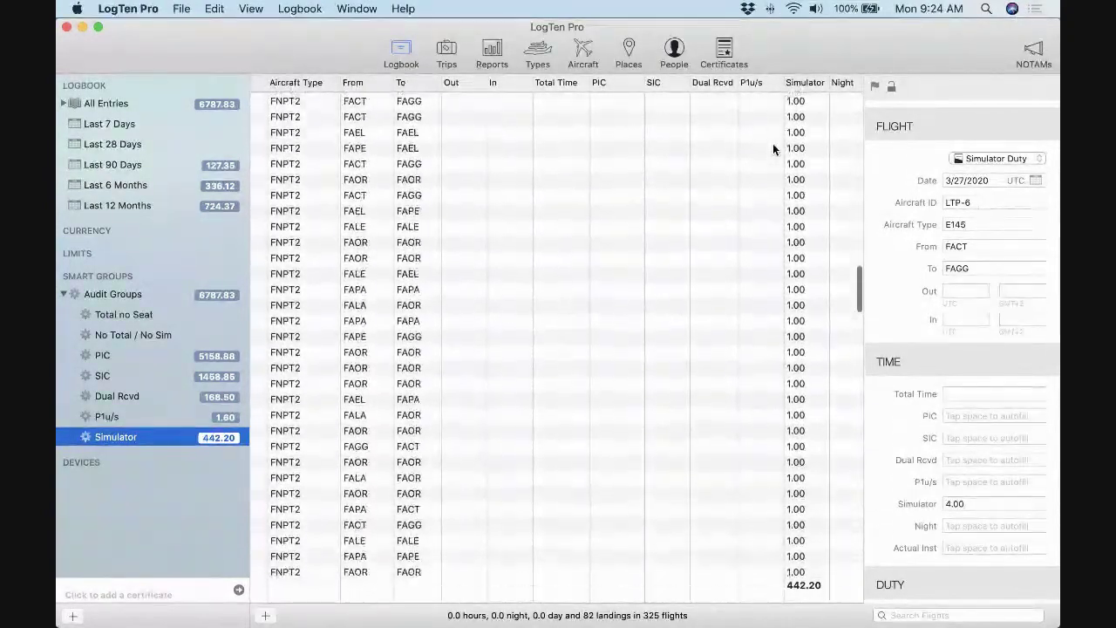
pyautogui.scroll(-10, 772, 149)
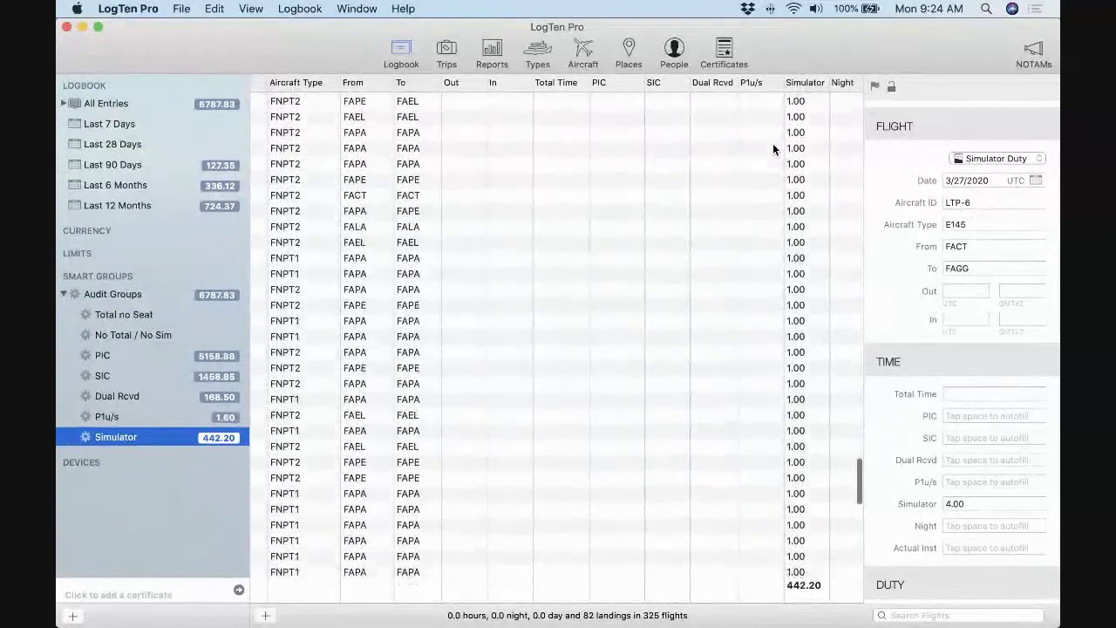
pyautogui.scroll(-10, 773, 148)
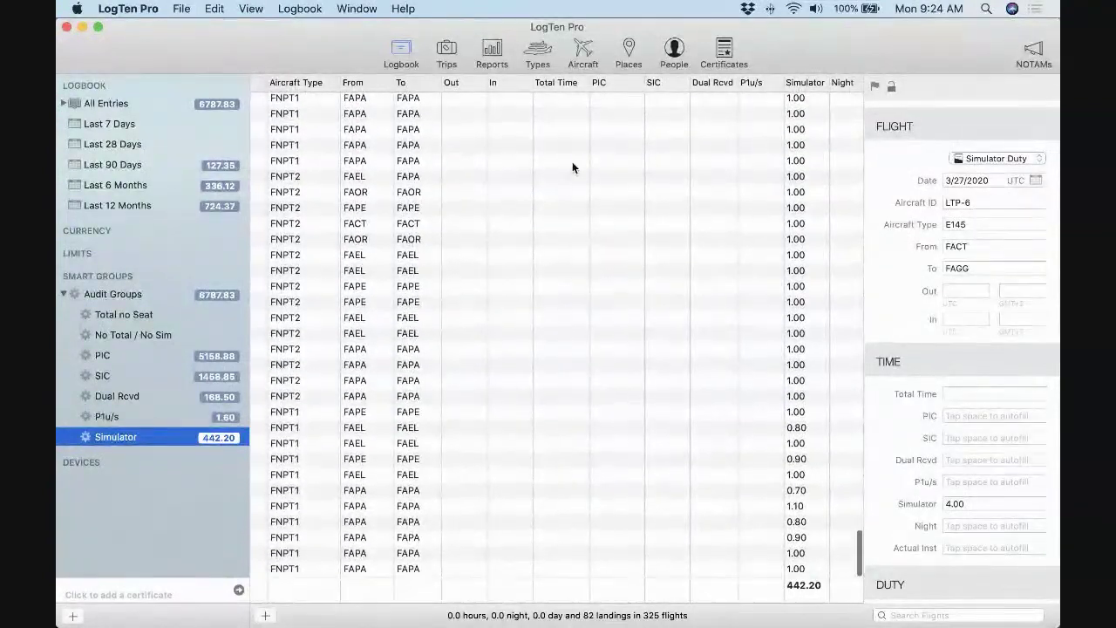
pyautogui.scroll(10, 649, 440)
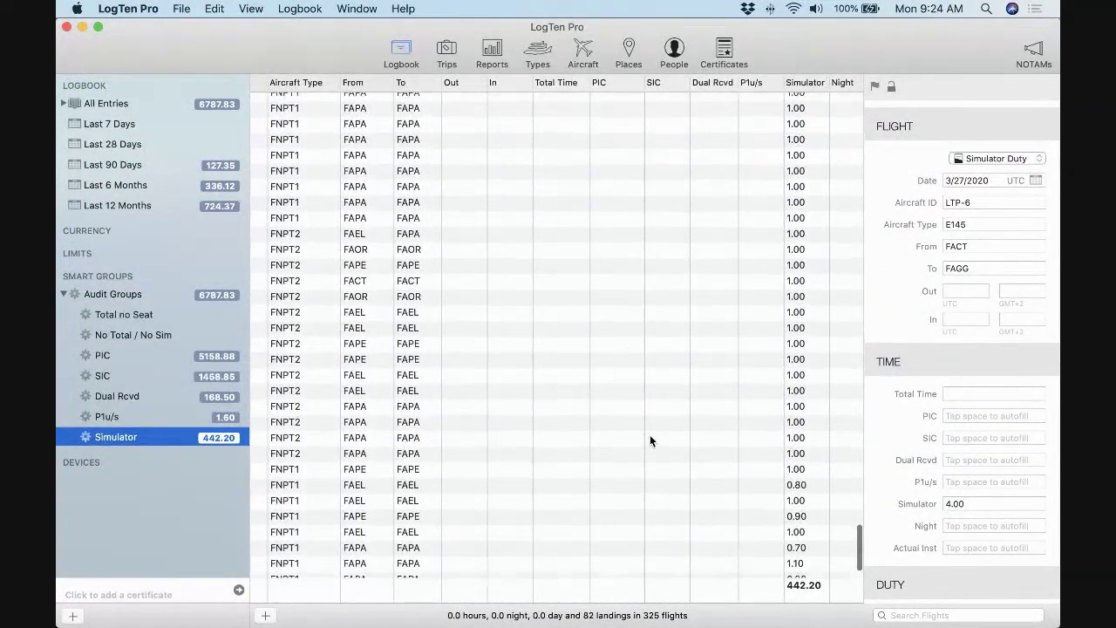
pyautogui.scroll(15, 649, 435)
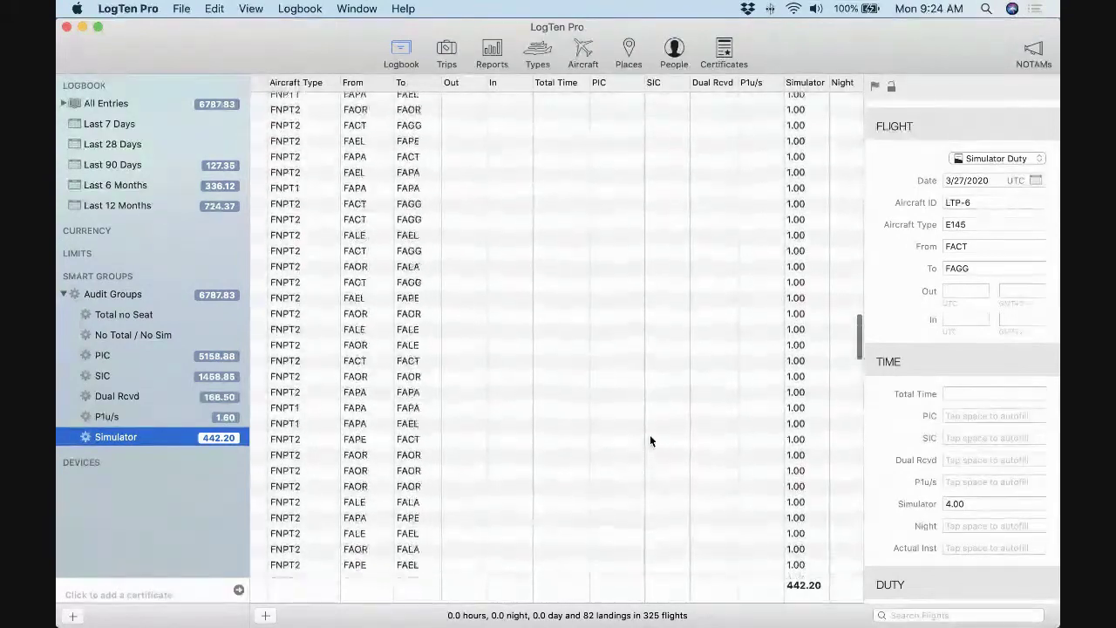
pyautogui.scroll(5, 649, 440)
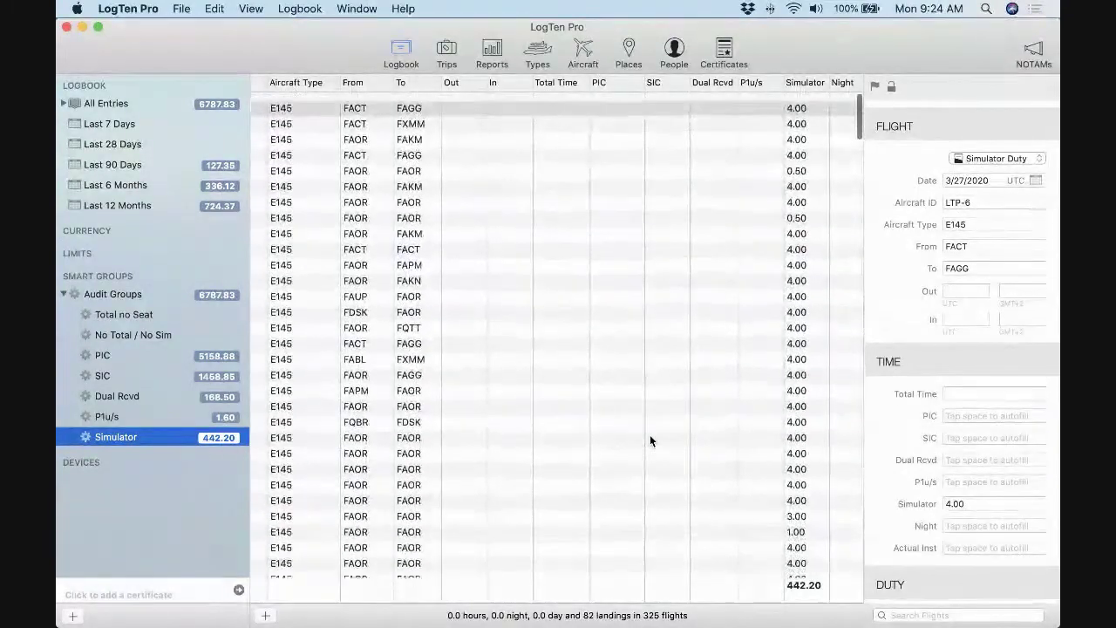
# Examine which aircraft IDs and aircraft types the Simulator group's entries are logged under, from the newest entries to the older ones
pyautogui.click(559, 351)
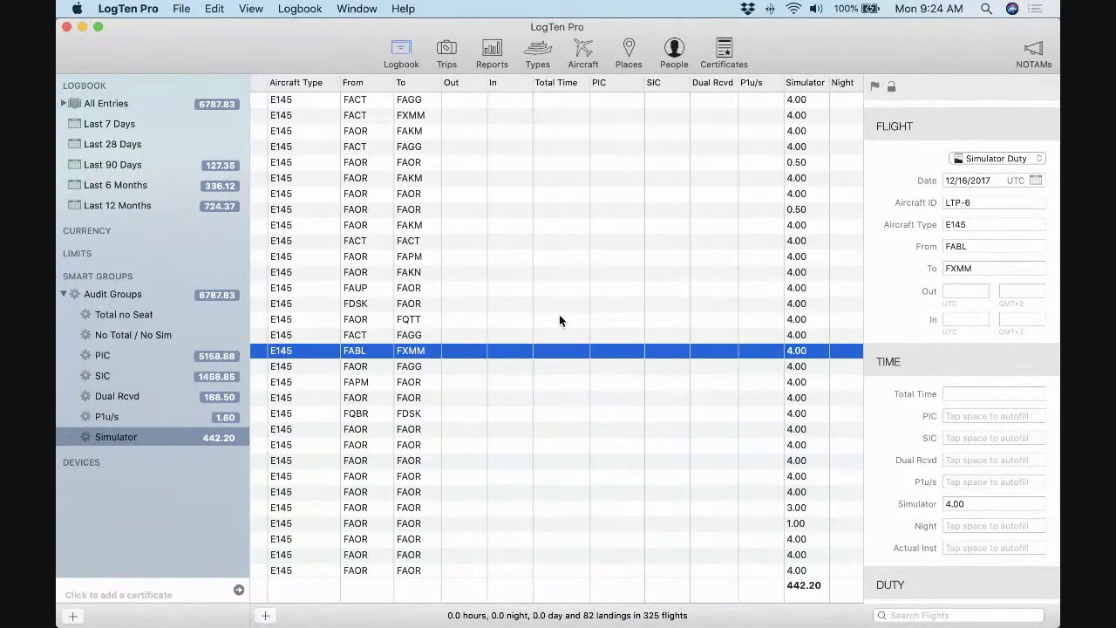
pyautogui.hscroll(-5, 559, 316)
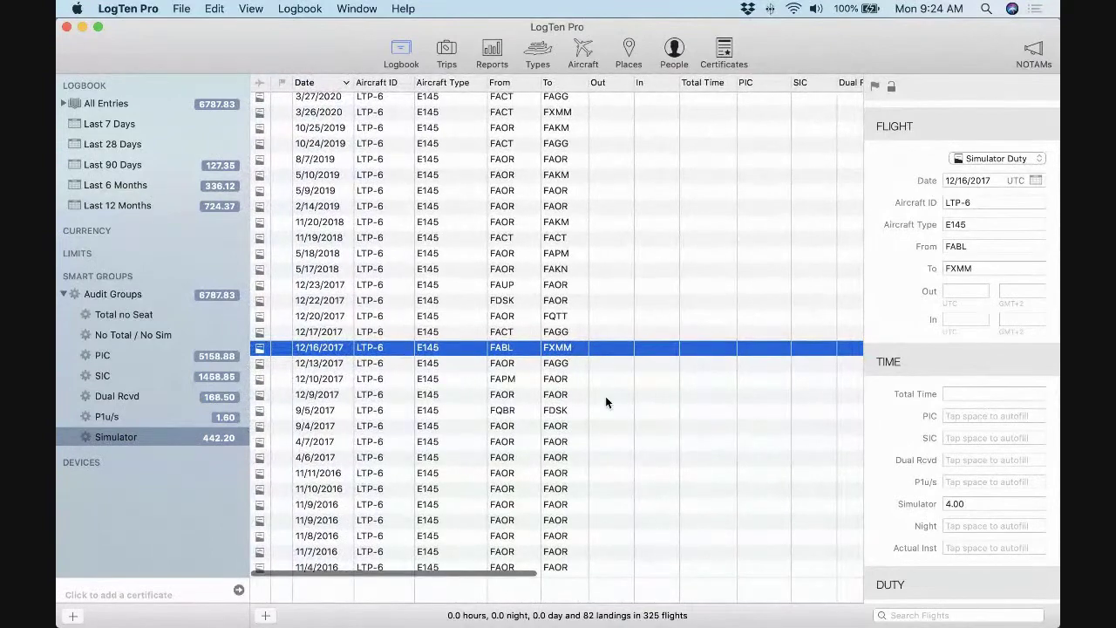
pyautogui.hscroll(5, 606, 396)
pyautogui.hscroll(-5, 605, 396)
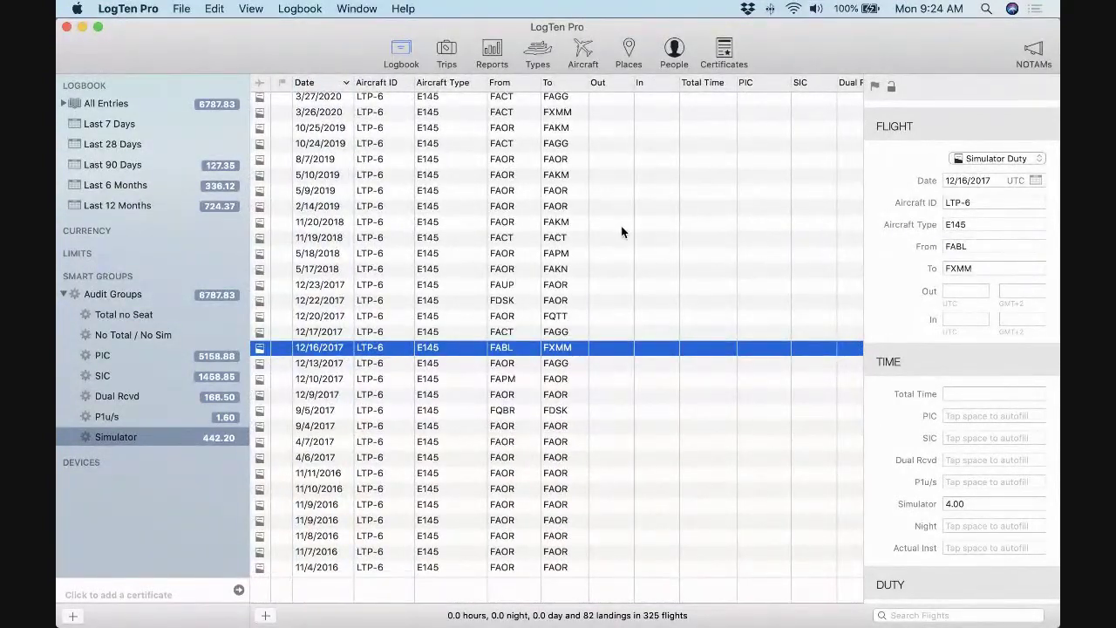
pyautogui.hscroll(5, 672, 270)
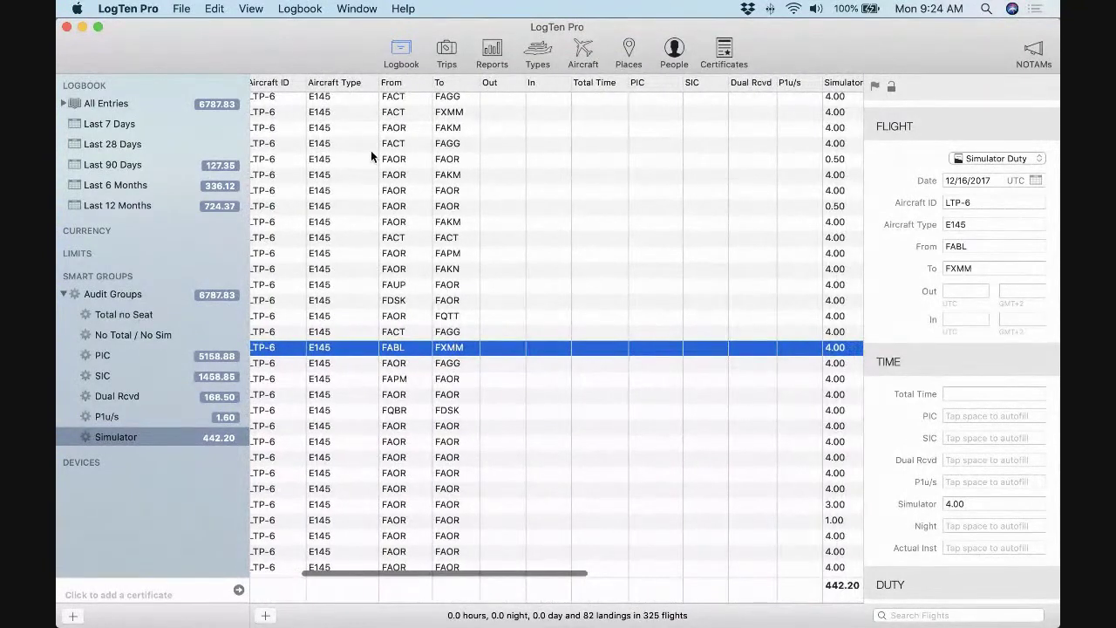
pyautogui.scroll(-5, 346, 297)
pyautogui.scroll(-7, 347, 291)
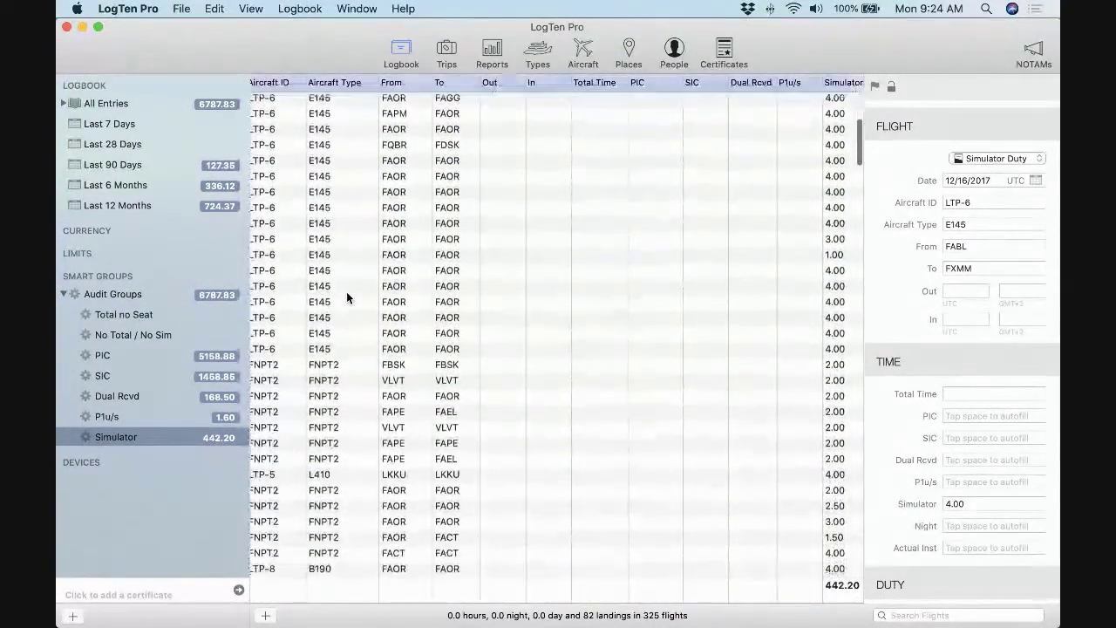
pyautogui.click(347, 274)
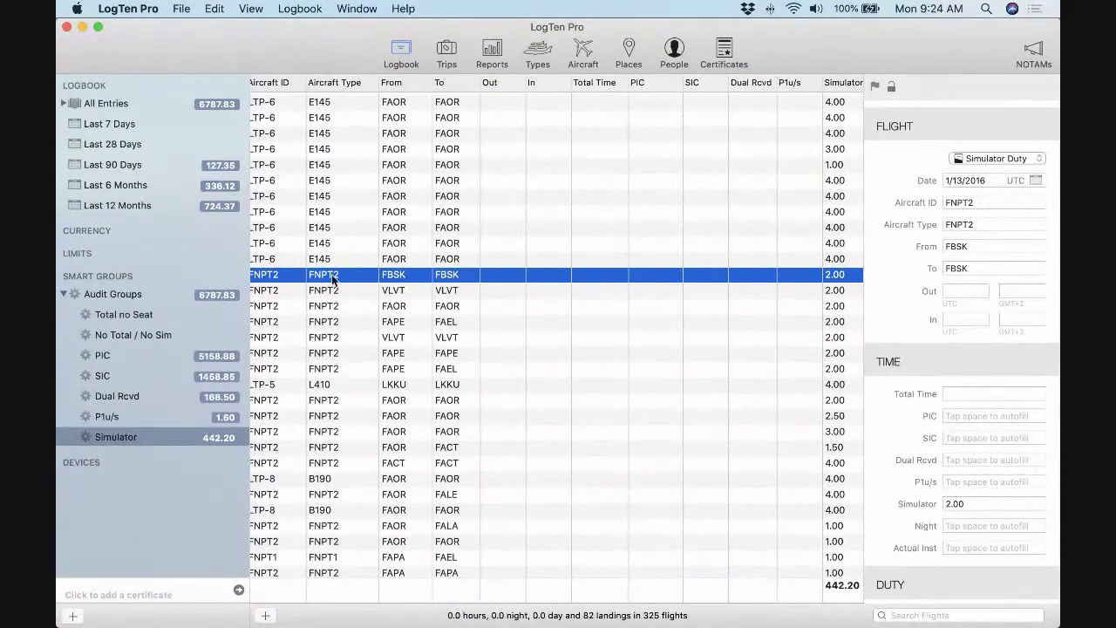
pyautogui.scroll(-7, 362, 431)
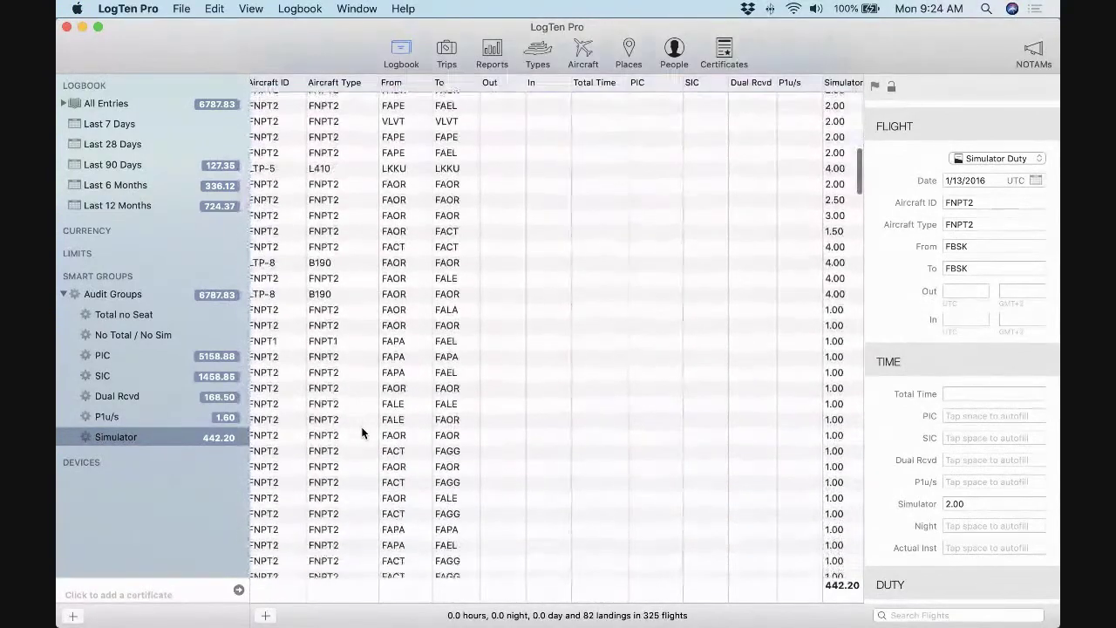
pyautogui.scroll(-10, 362, 429)
pyautogui.scroll(-5, 361, 427)
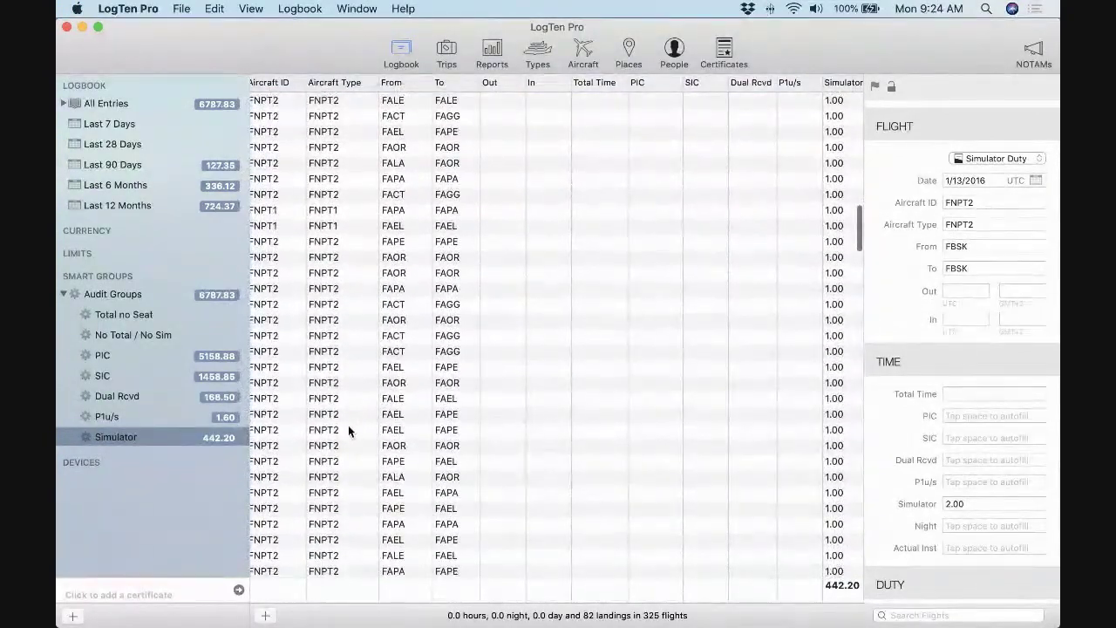
pyautogui.scroll(15, 344, 467)
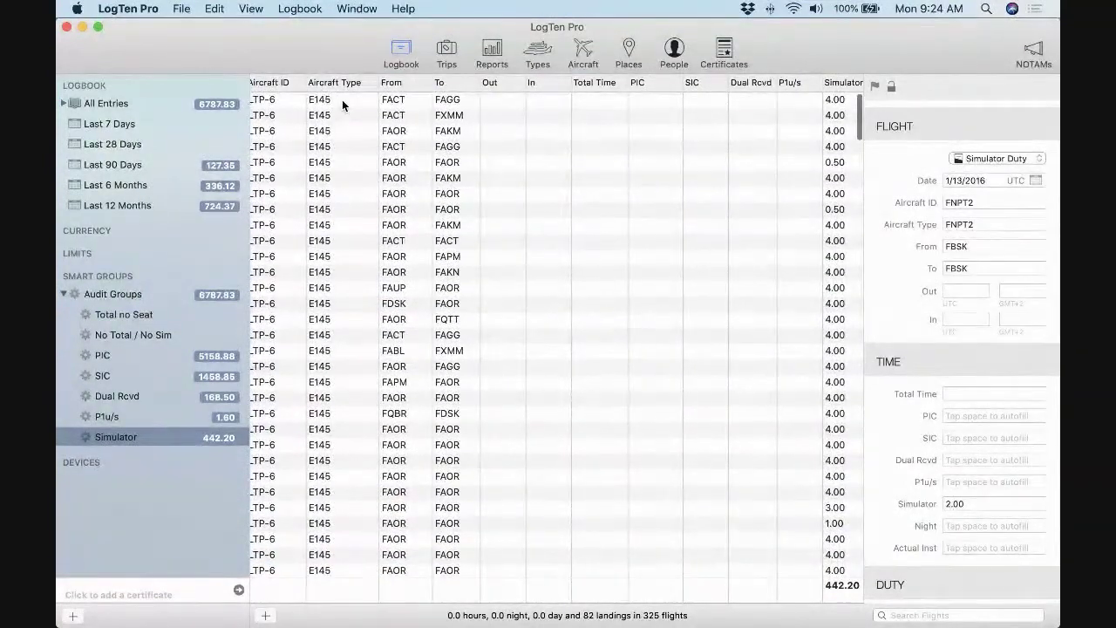
# Check the E145 of the newest simulator entry in the aircraft types list for its category, class and linked flights
pyautogui.click(342, 100)
pyautogui.hscroll(3, 342, 99)
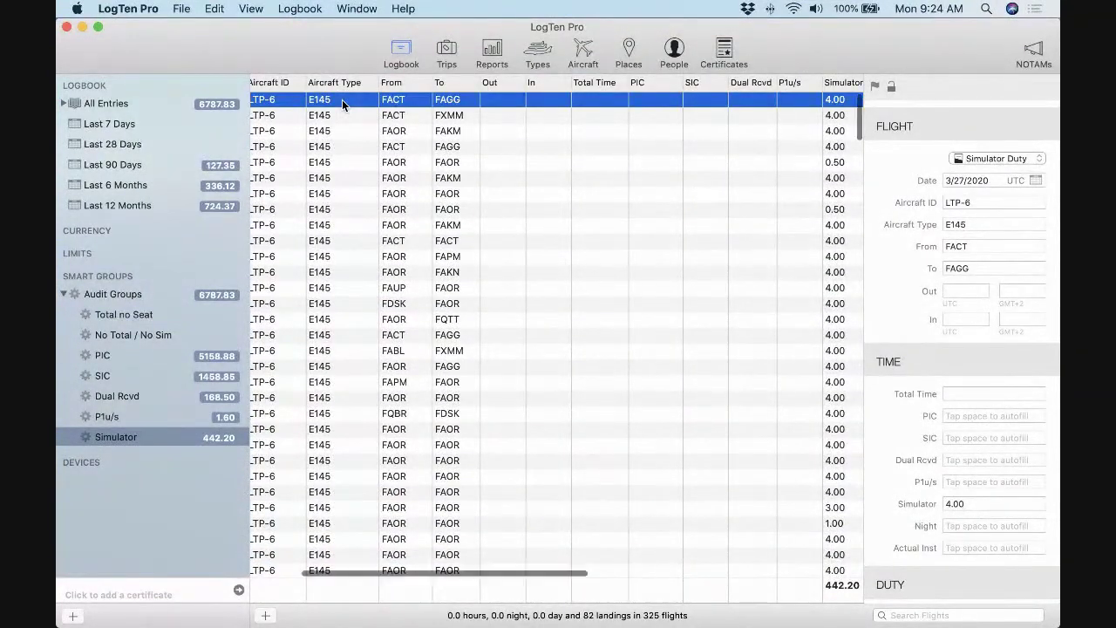
pyautogui.click(538, 54)
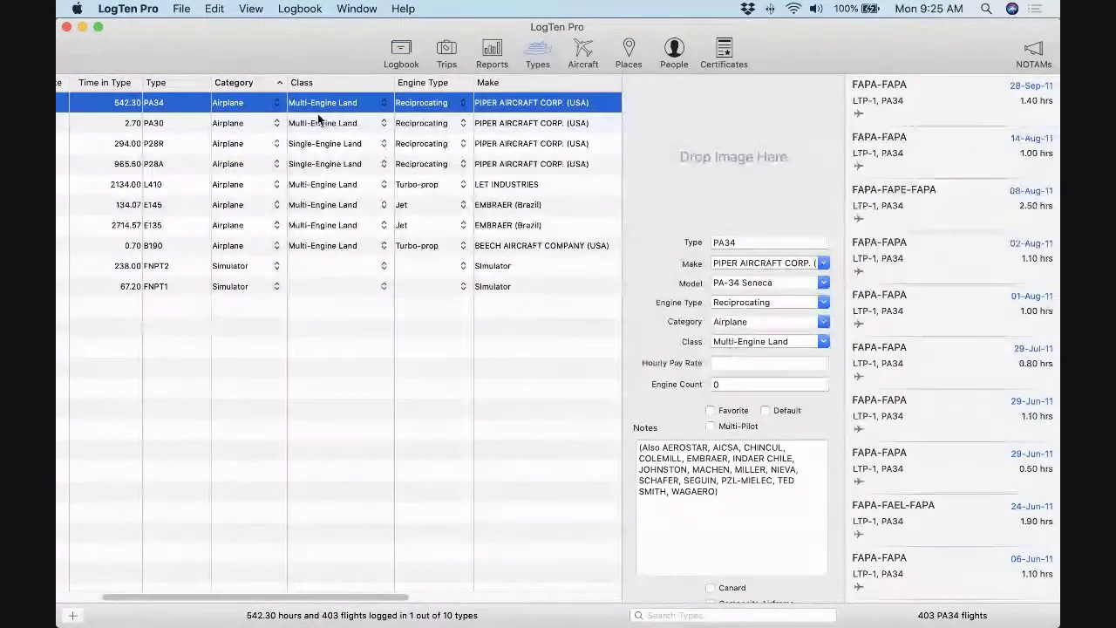
pyautogui.click(185, 205)
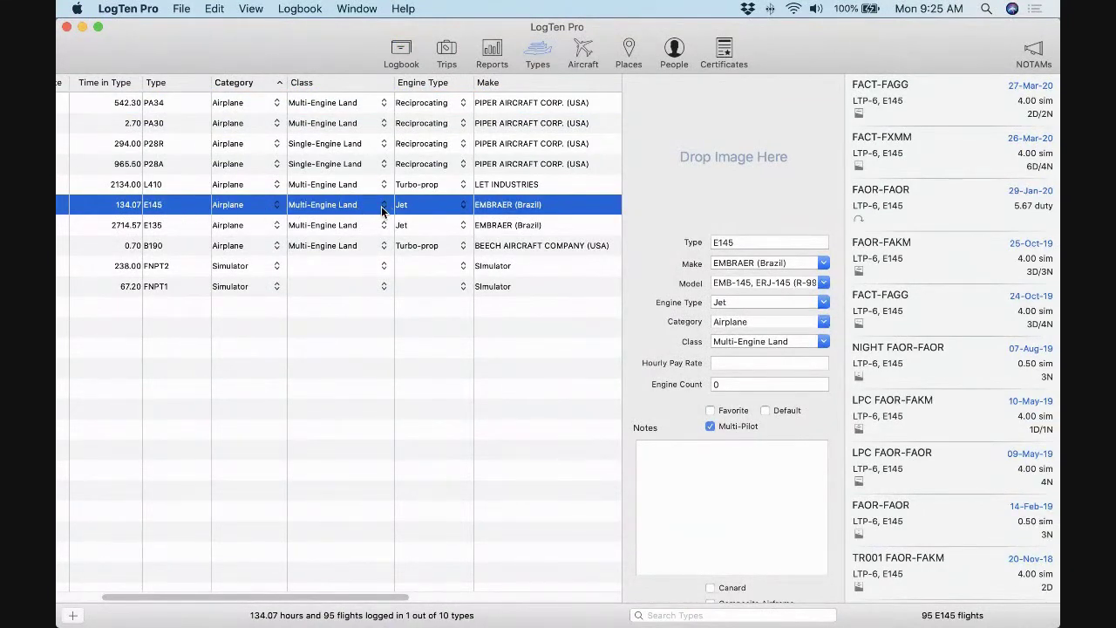
# Return to the logbook's Simulator group and sort its entries by Aircraft Type in ascending order
pyautogui.click(406, 46)
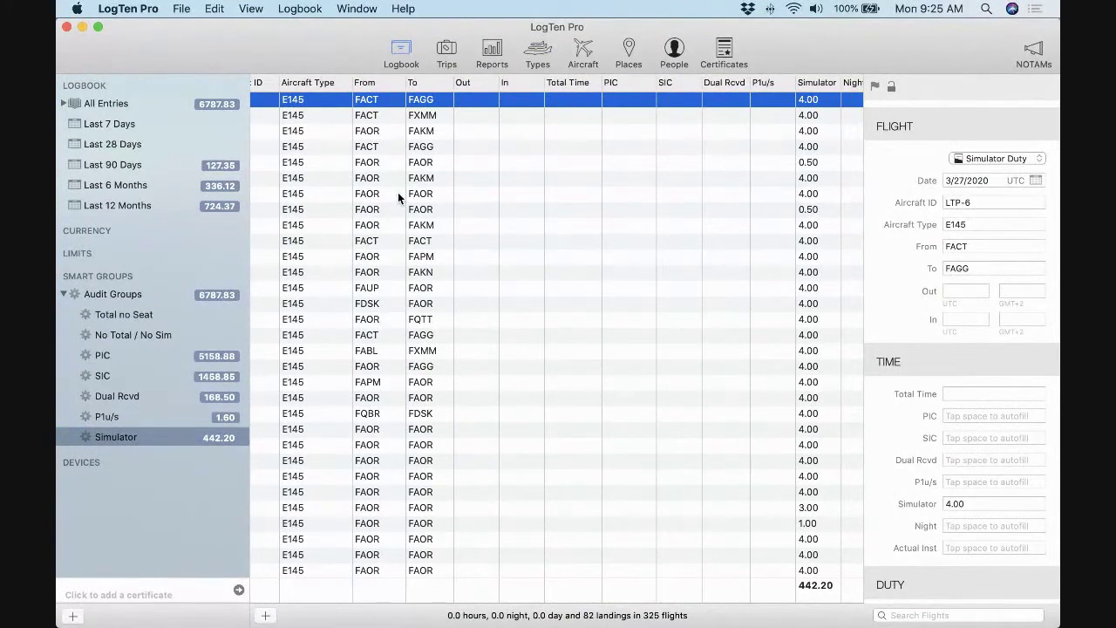
pyautogui.click(343, 83)
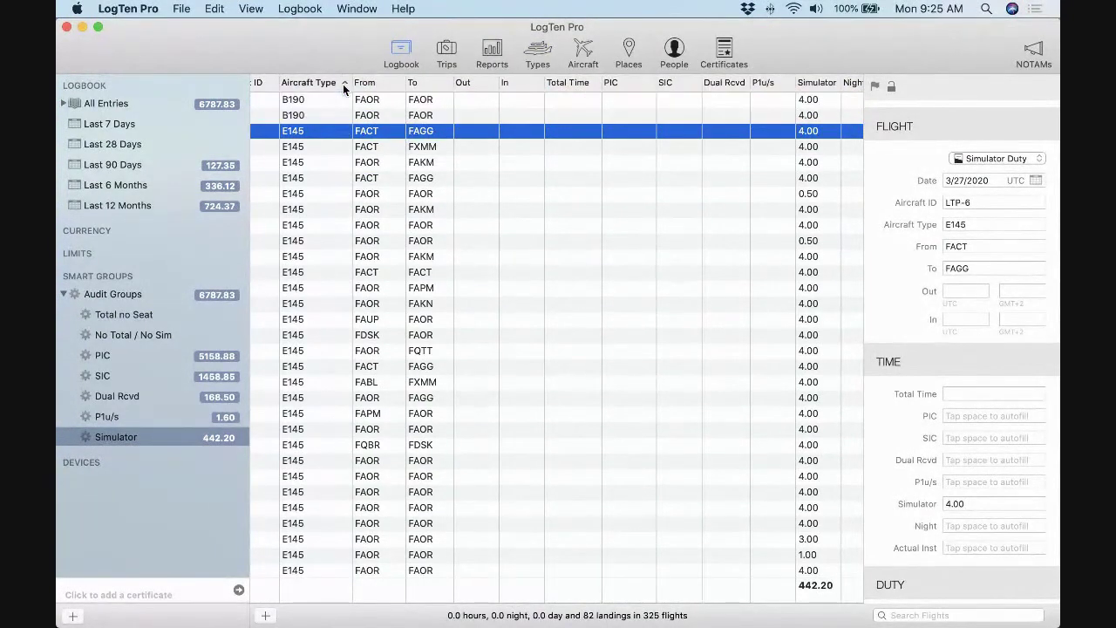
pyautogui.click(342, 84)
pyautogui.click(343, 84)
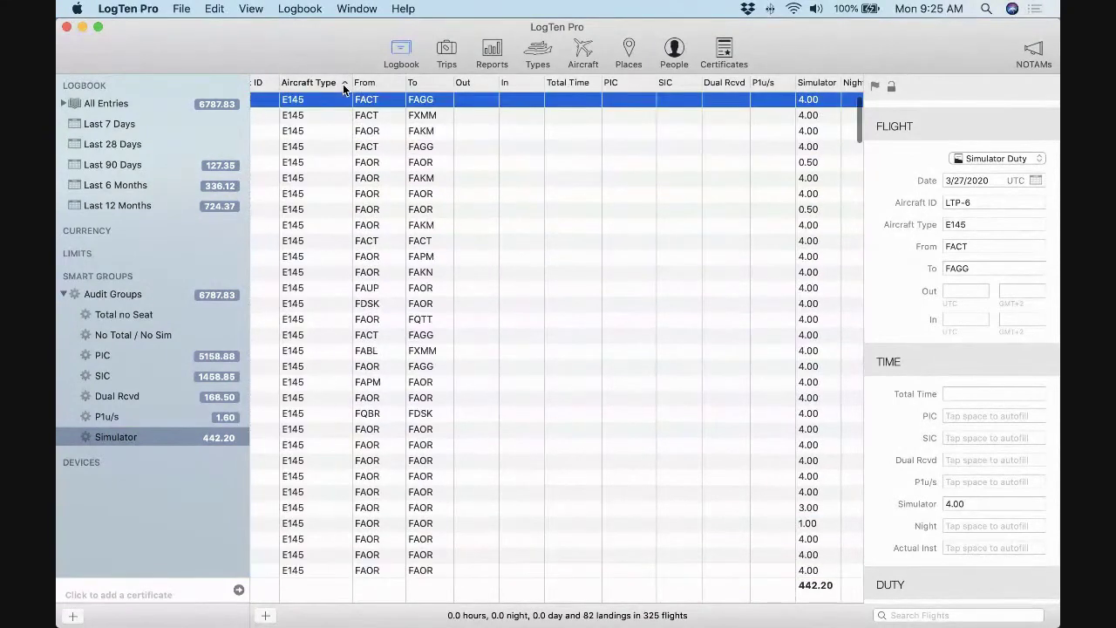
pyautogui.scroll(2, 342, 83)
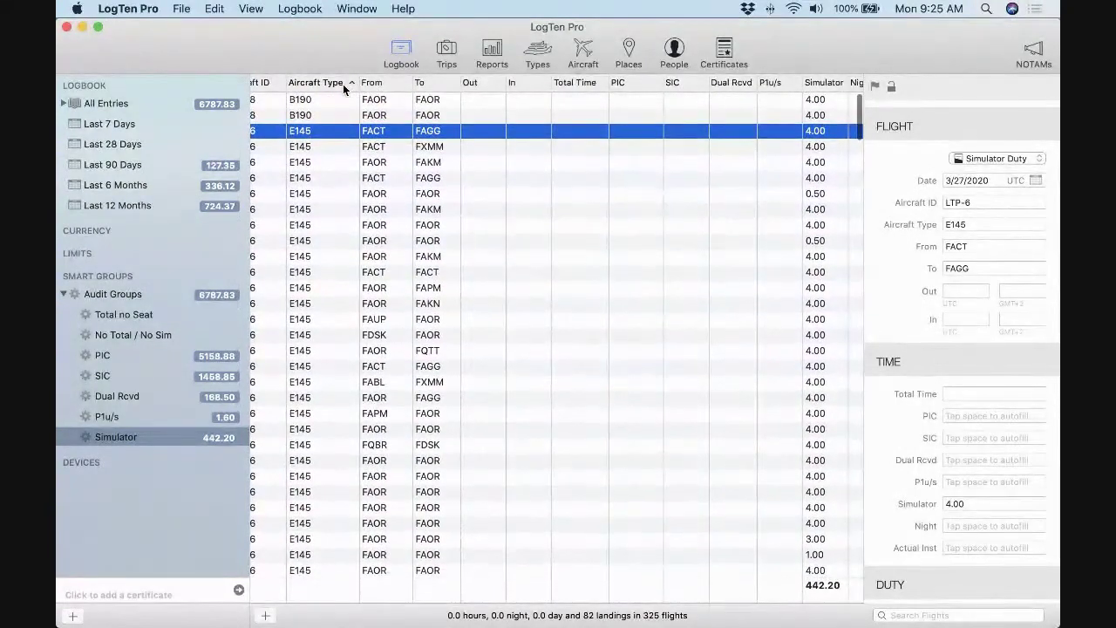
pyautogui.hscroll(-2, 366, 94)
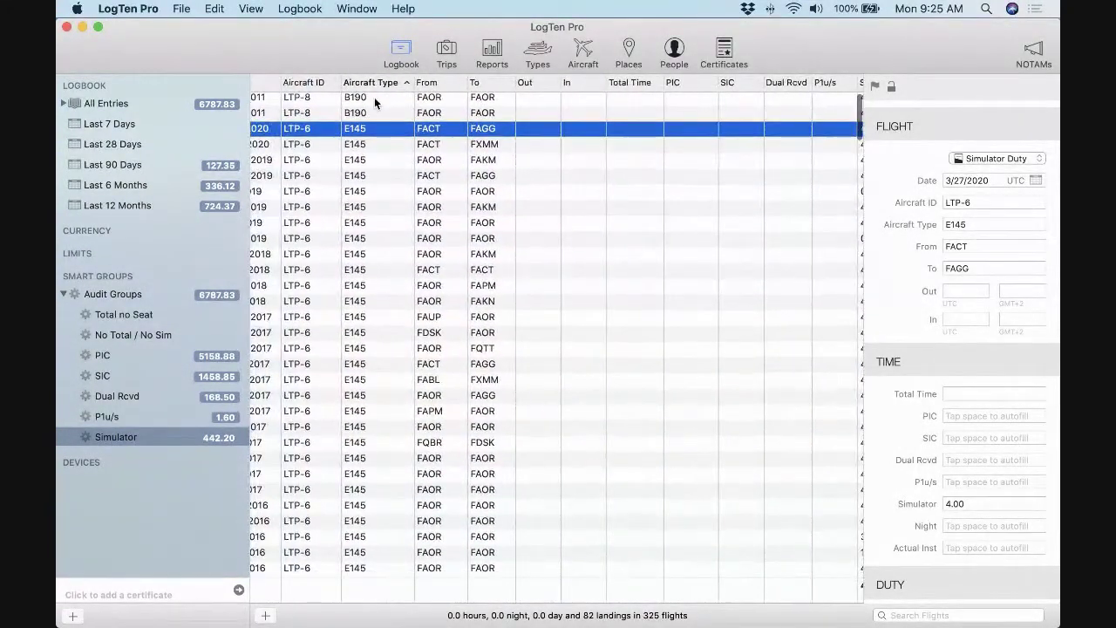
pyautogui.click(374, 97)
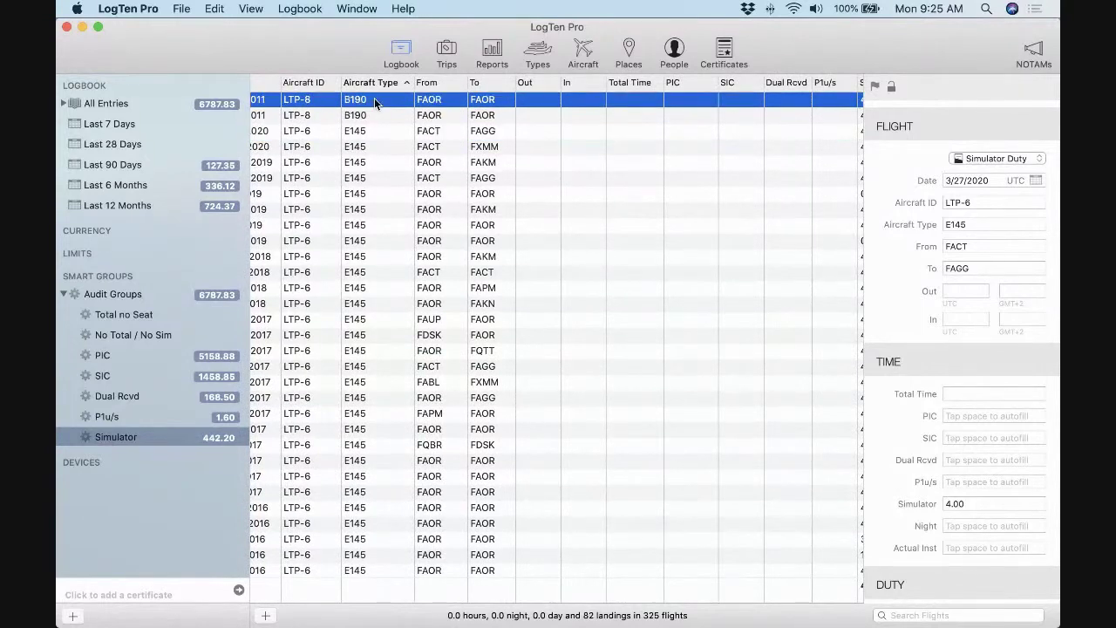
pyautogui.keyDown('shift'); pyautogui.click(374, 114); pyautogui.keyUp('shift')
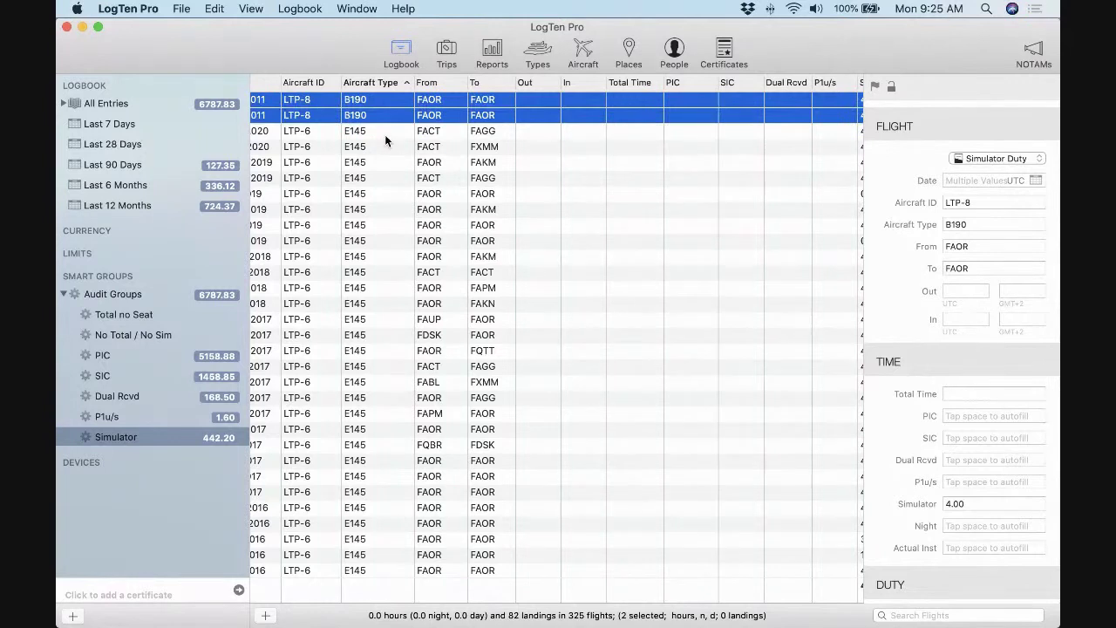
pyautogui.click(385, 133)
pyautogui.click(385, 112)
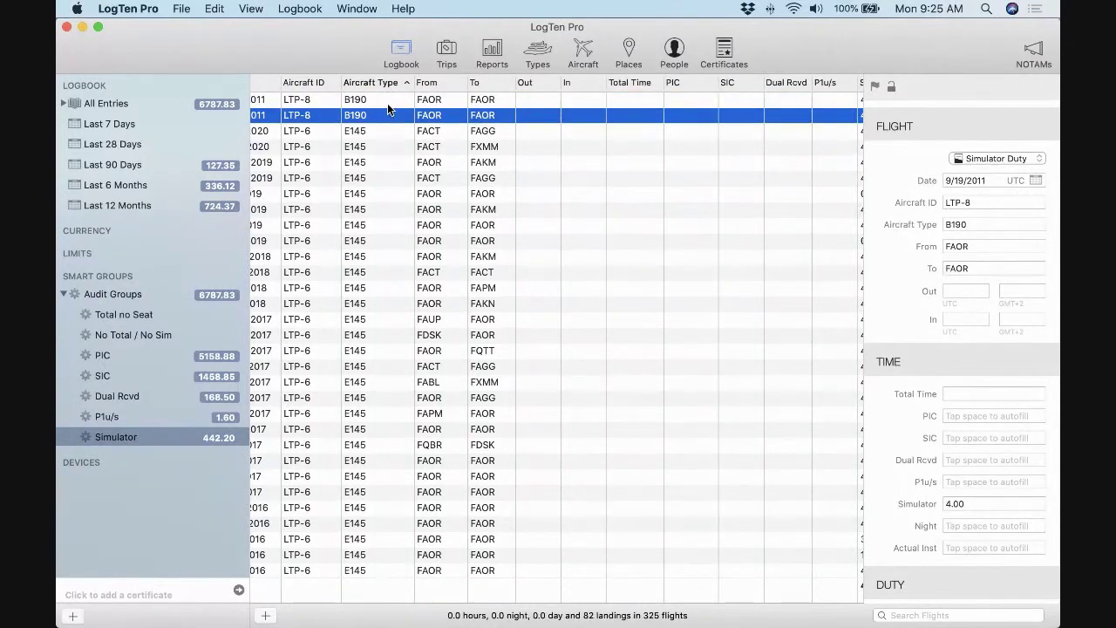
pyautogui.keyDown('shift'); pyautogui.click(387, 103); pyautogui.keyUp('shift')
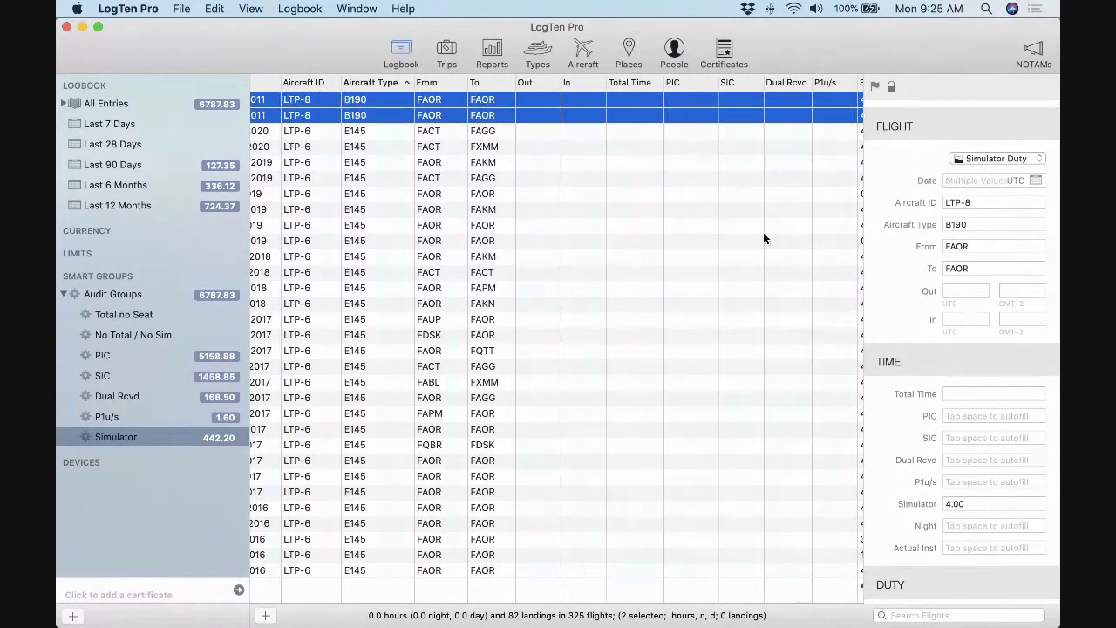
pyautogui.click(970, 225)
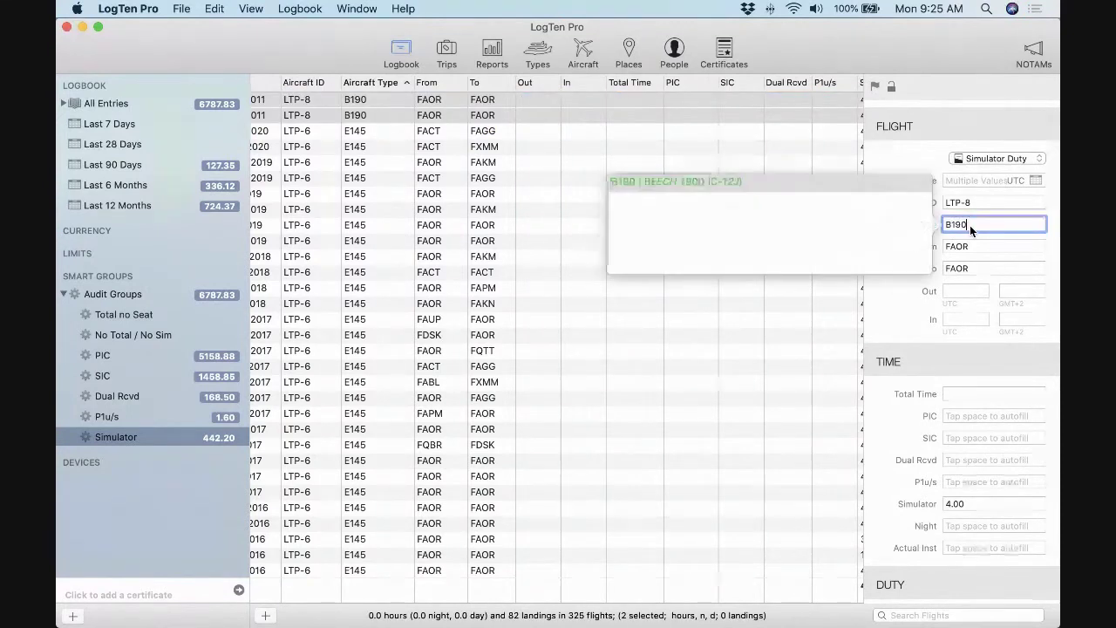
pyautogui.click(541, 162)
# Change the aircraft type of both B190 simulator entries together to B190 SIM
pyautogui.click(379, 100)
pyautogui.keyDown('shift'); pyautogui.click(379, 115); pyautogui.keyUp('shift')
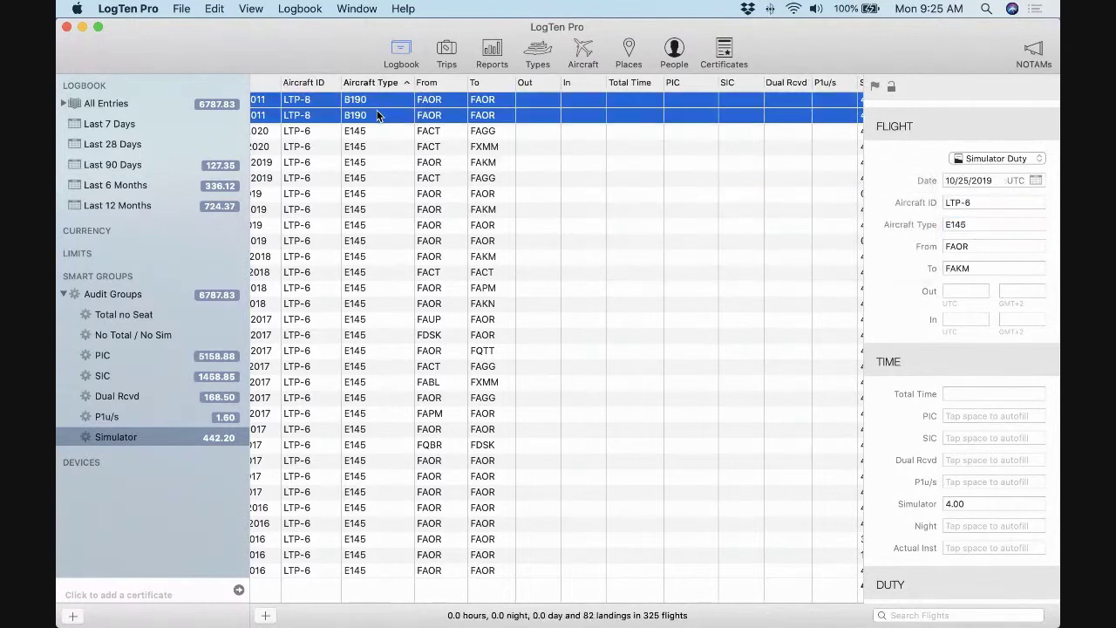
pyautogui.click(969, 225)
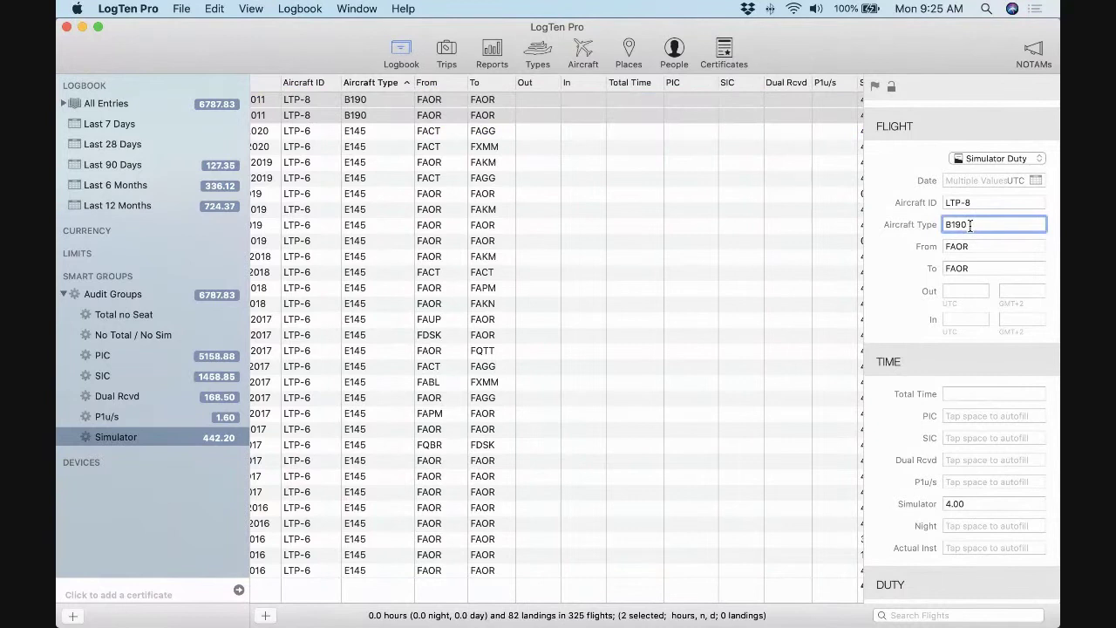
pyautogui.write('Sim')
pyautogui.click(578, 165)
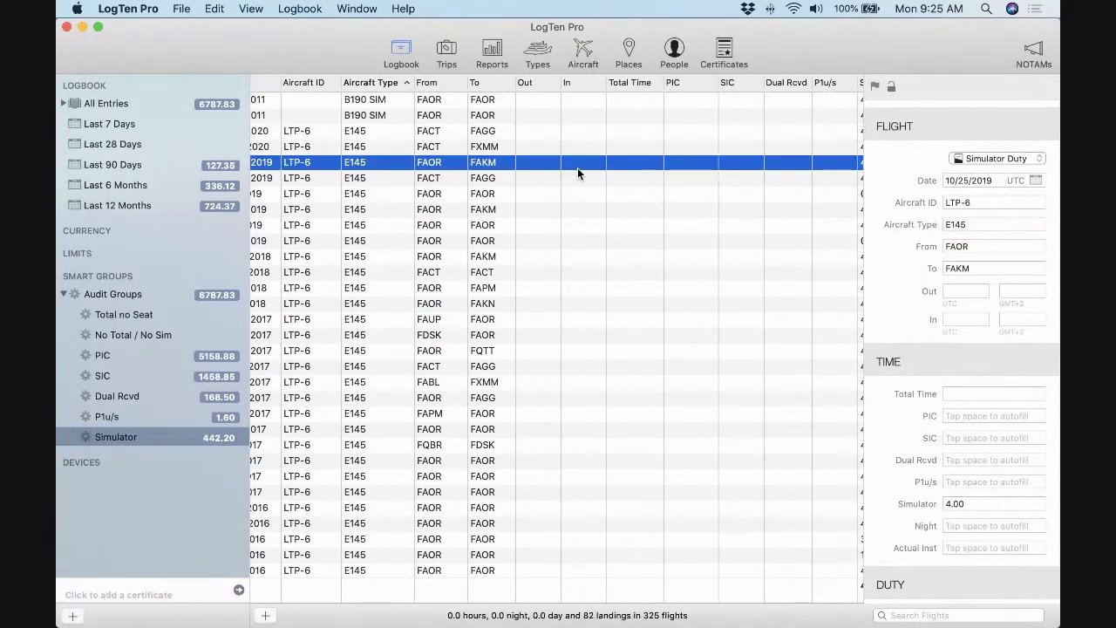
# Change the aircraft type of all E145 entries in the Simulator group together to E145 SIM
pyautogui.click(385, 132)
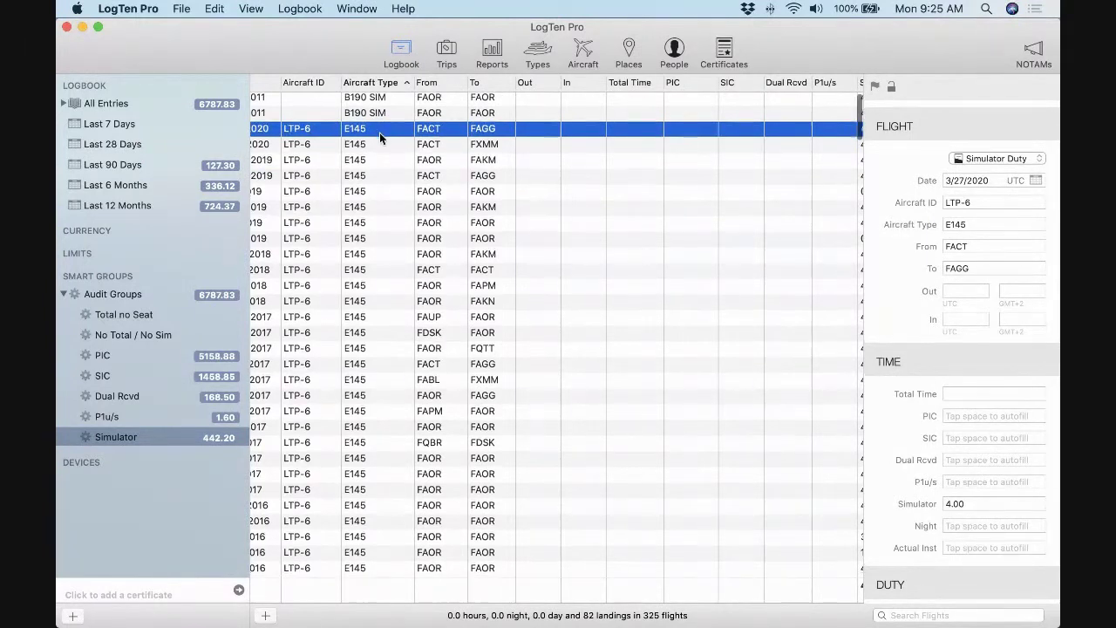
pyautogui.scroll(-10, 379, 133)
pyautogui.keyDown('shift'); pyautogui.click(376, 263); pyautogui.keyUp('shift')
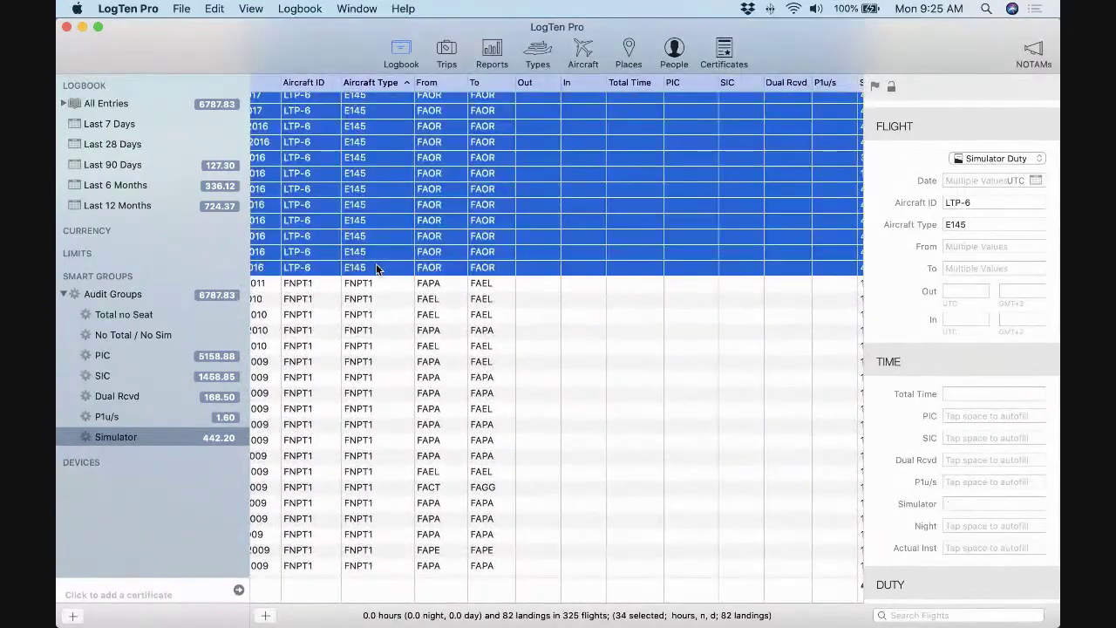
pyautogui.click(978, 225)
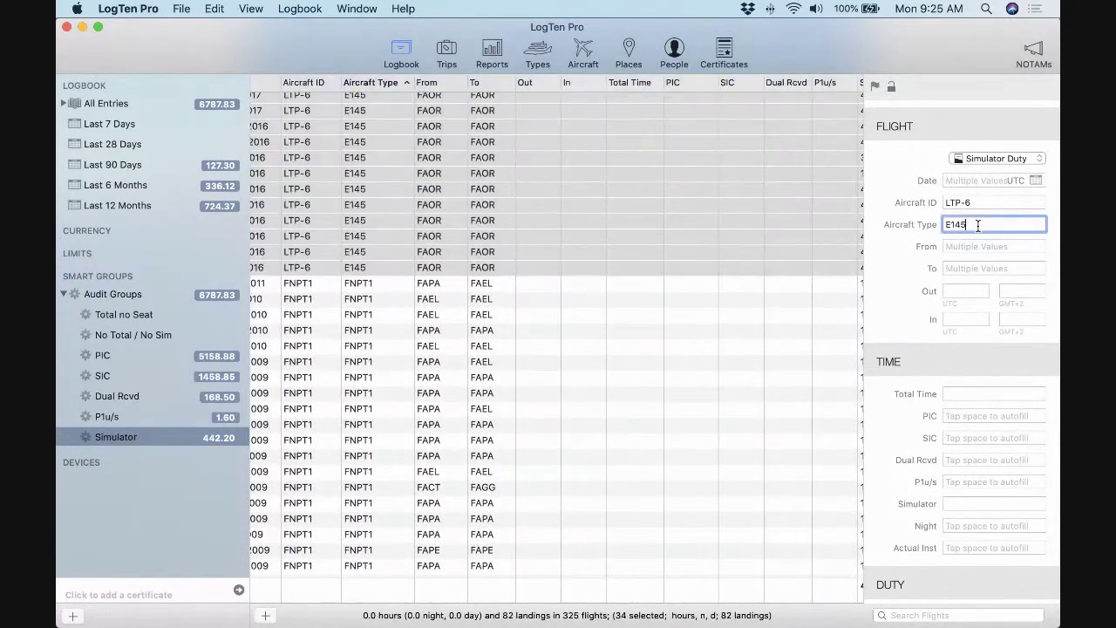
pyautogui.write('Sim')
pyautogui.click(639, 298)
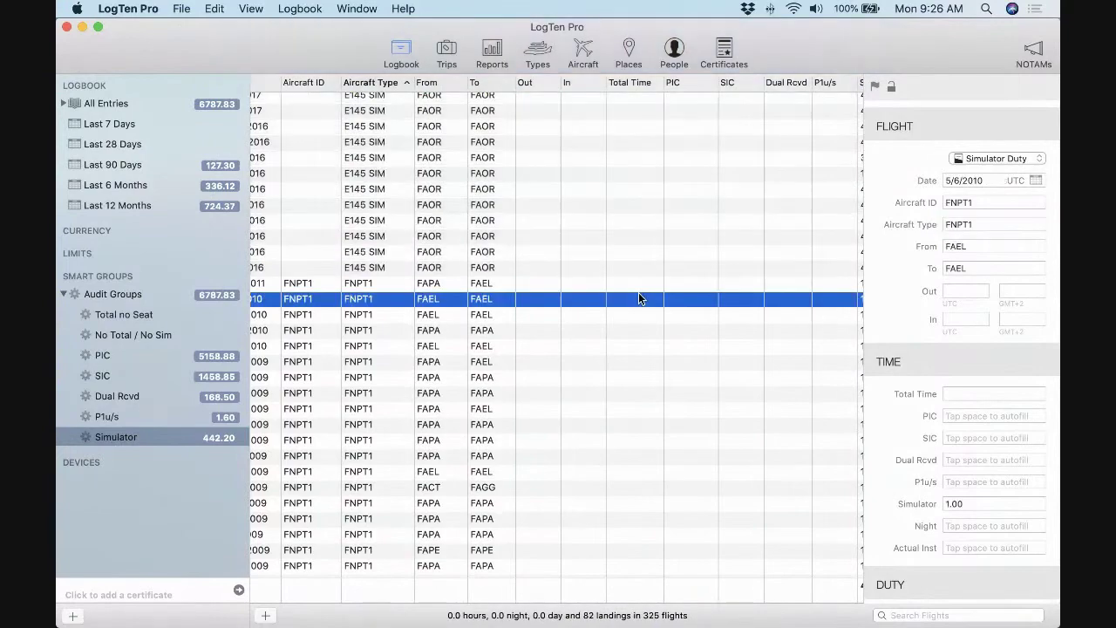
# Change the aircraft type of the L410 entry at the end of the Simulator group to L410 SIM
pyautogui.scroll(-10, 528, 313)
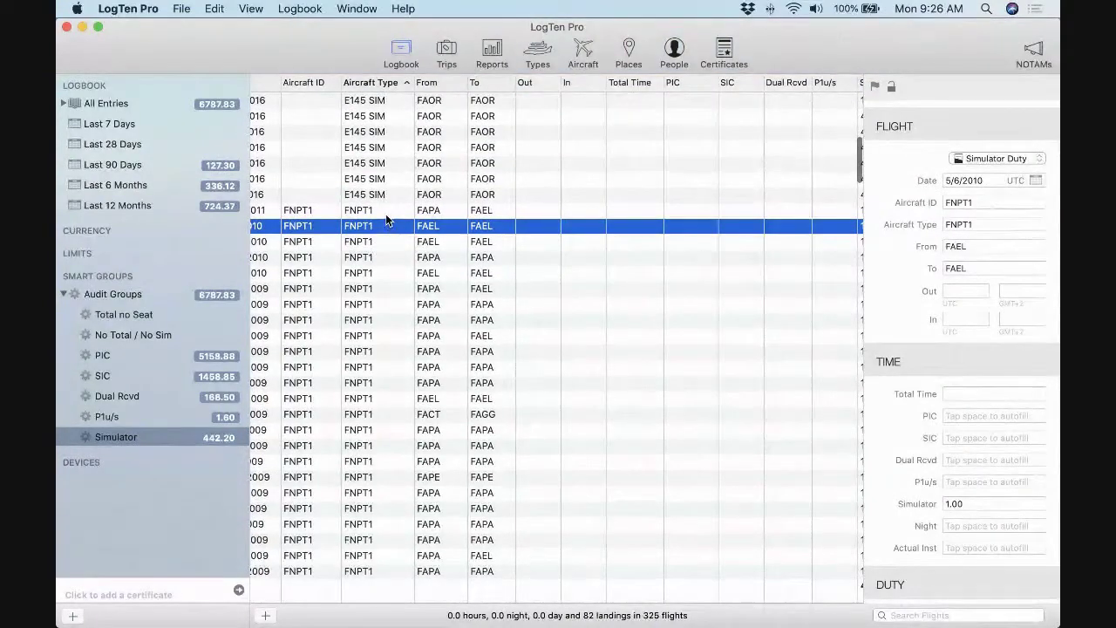
pyautogui.scroll(-15, 385, 216)
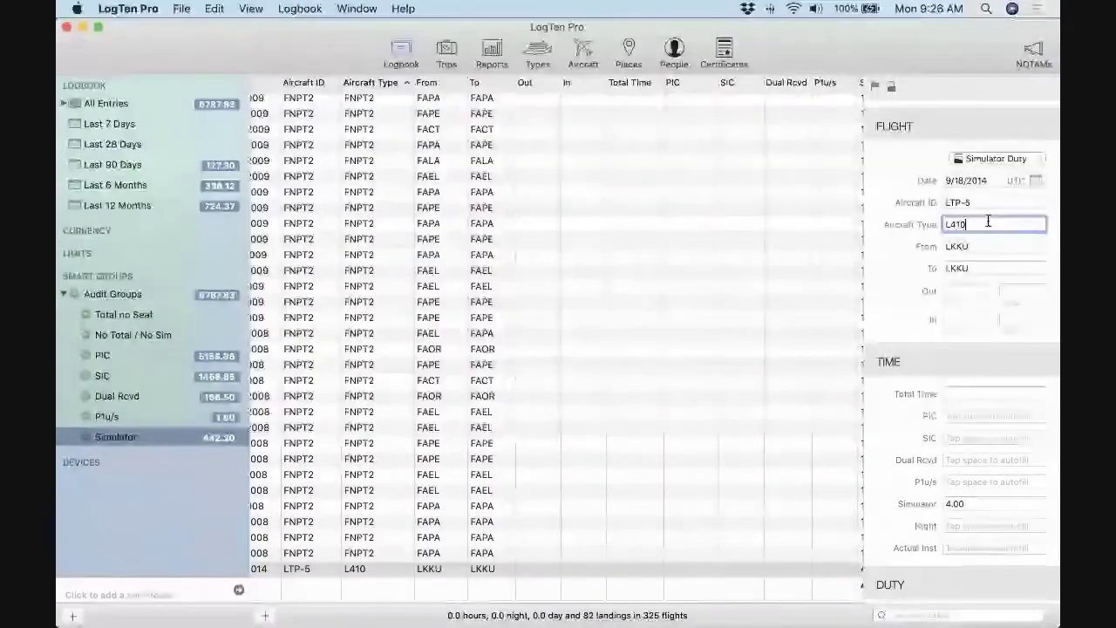
pyautogui.write('Sim')
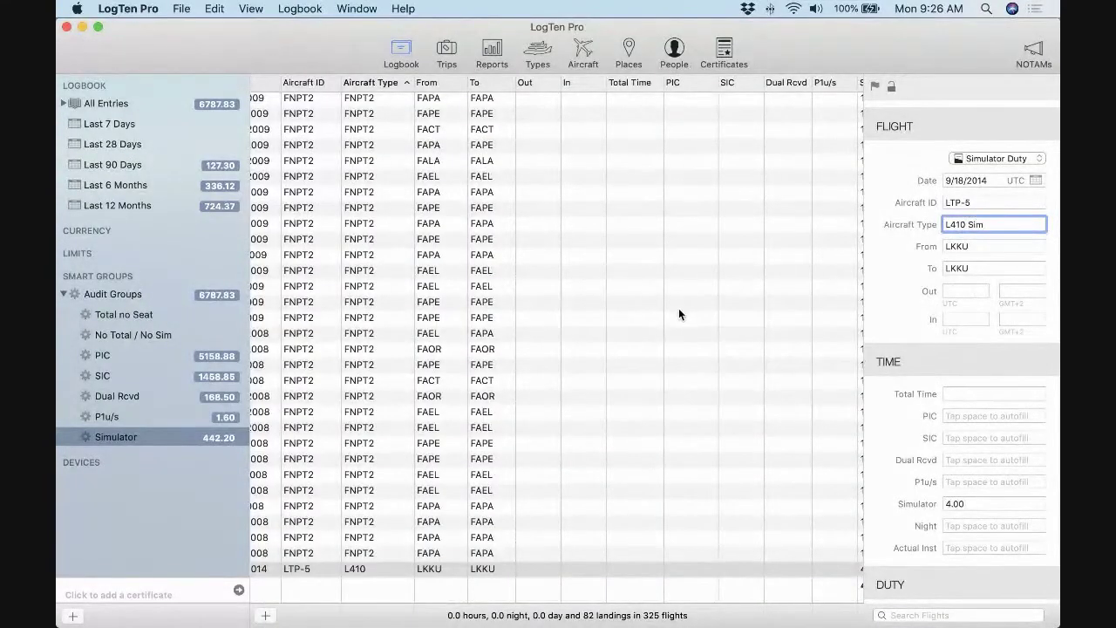
pyautogui.click(679, 307)
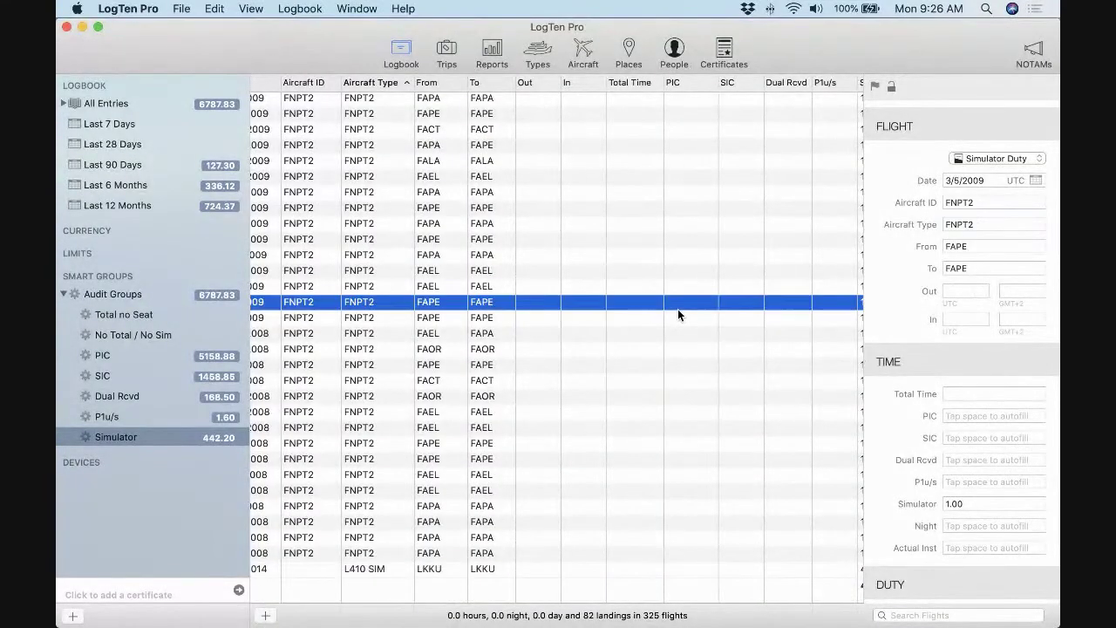
# Set the category of the L410 SIM, E145 SIM and B190 SIM aircraft types together to Simulator
pyautogui.click(538, 52)
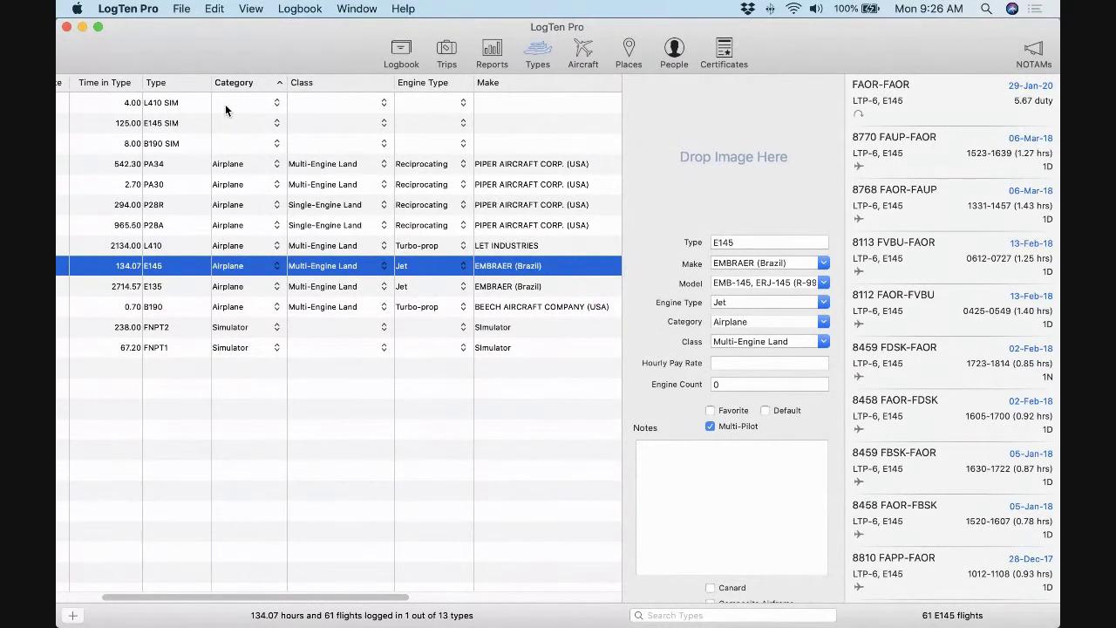
pyautogui.moveTo(225, 104); pyautogui.dragTo(224, 142)
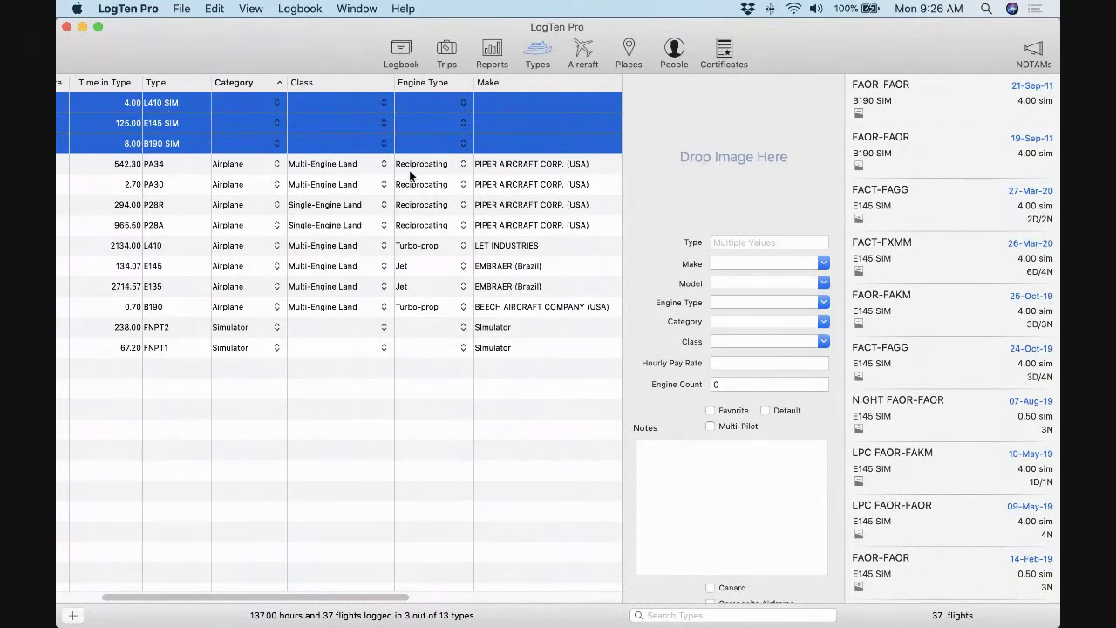
pyautogui.click(822, 321)
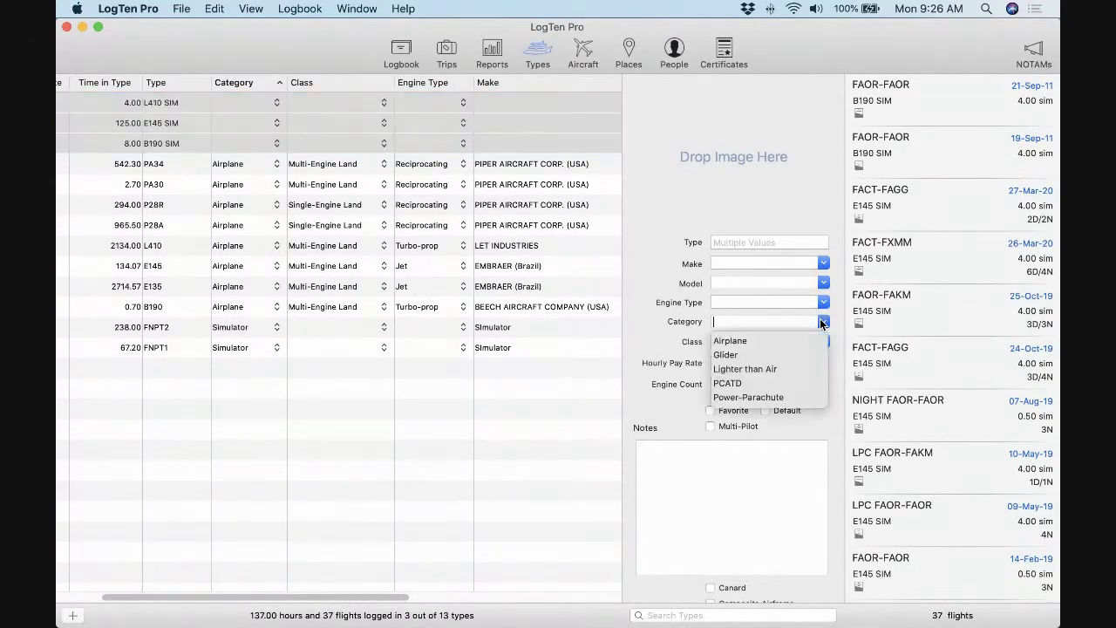
pyautogui.scroll(-3, 772, 358)
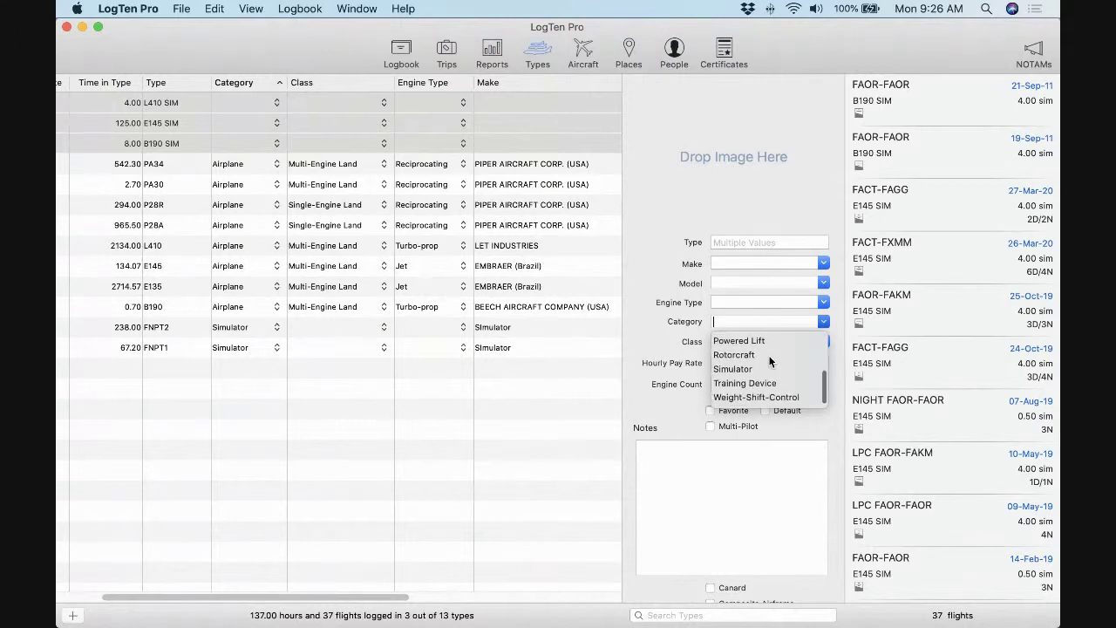
pyautogui.click(750, 370)
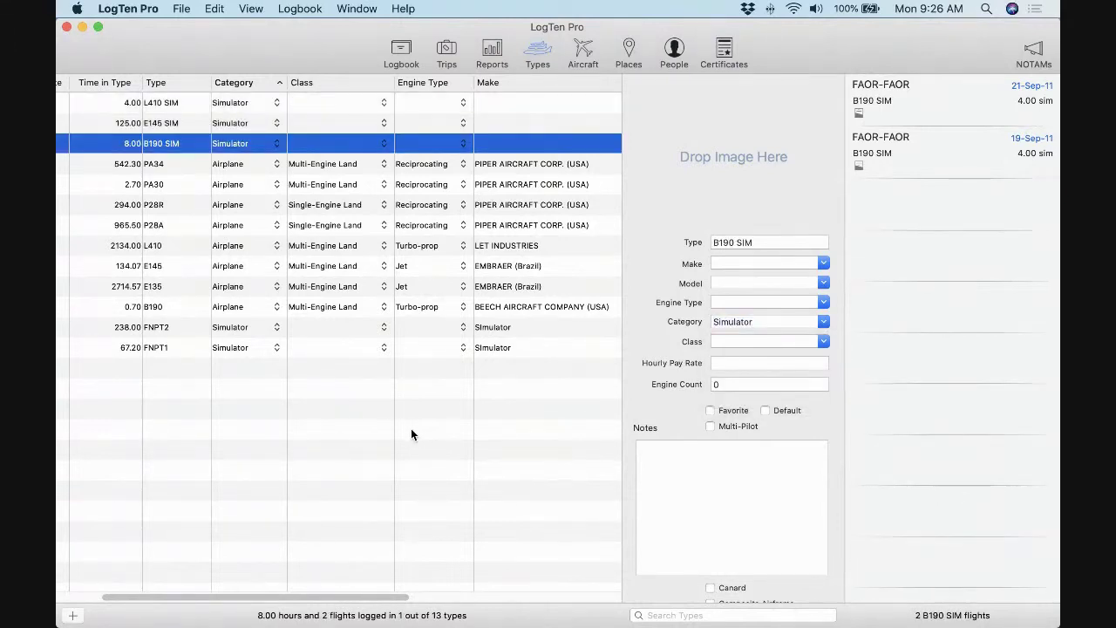
# Return to the logbook and review the Audit Groups total and its Simulator subgroup
pyautogui.click(401, 51)
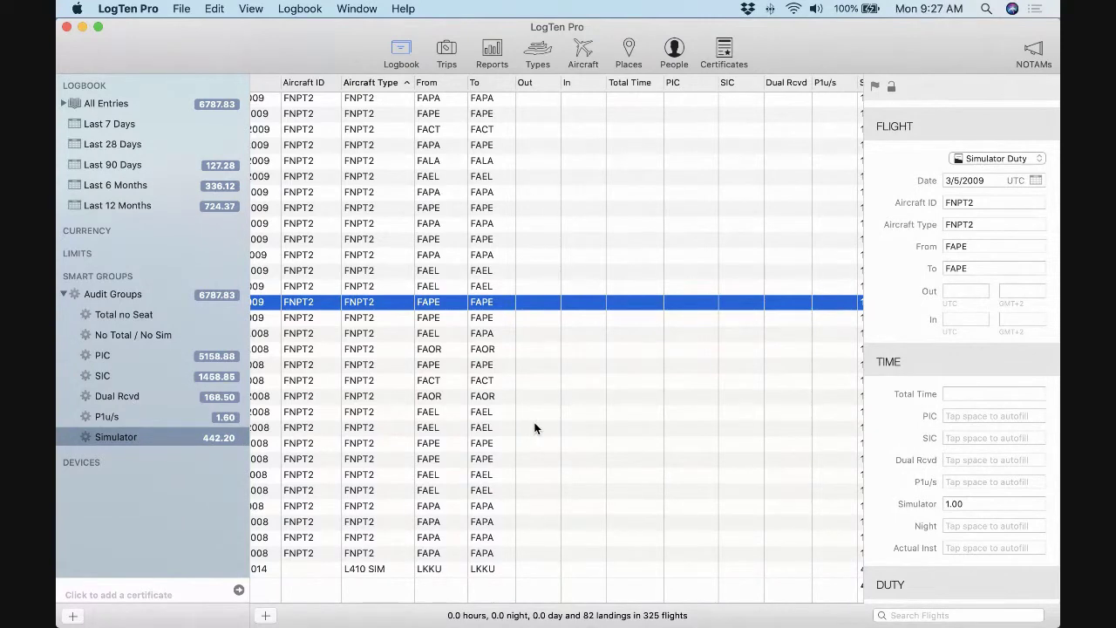
pyautogui.hscroll(-3, 535, 427)
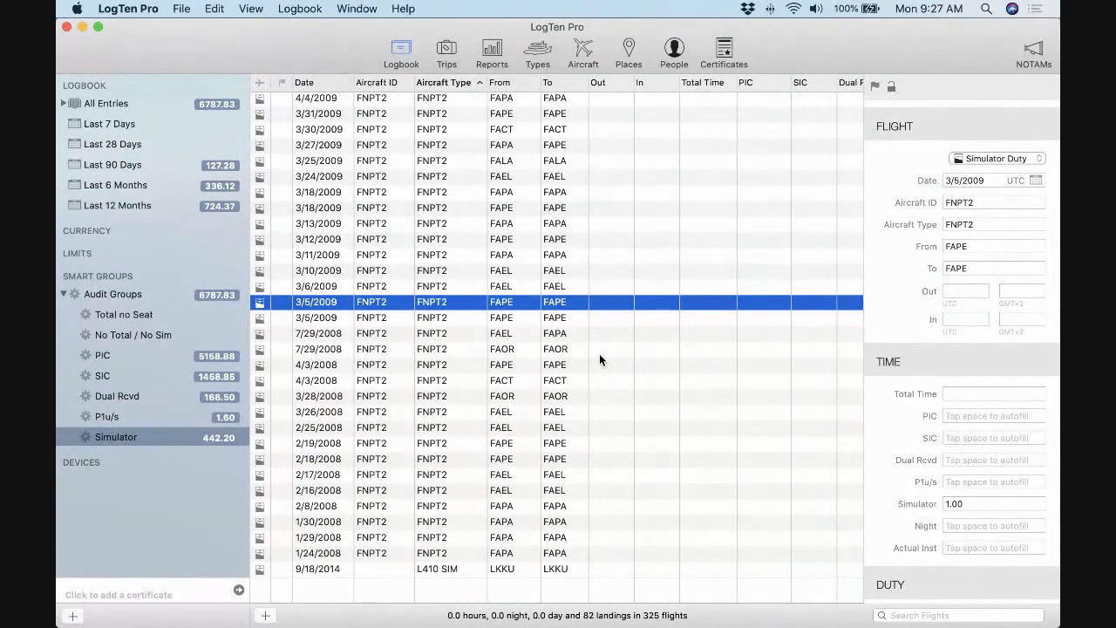
pyautogui.click(64, 295)
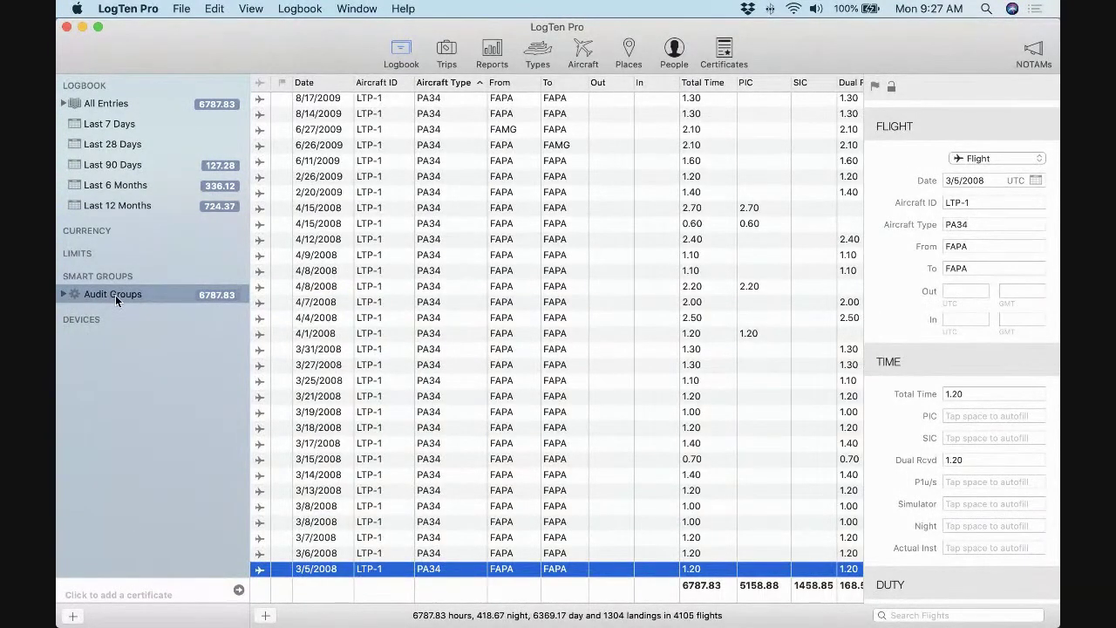
pyautogui.click(63, 295)
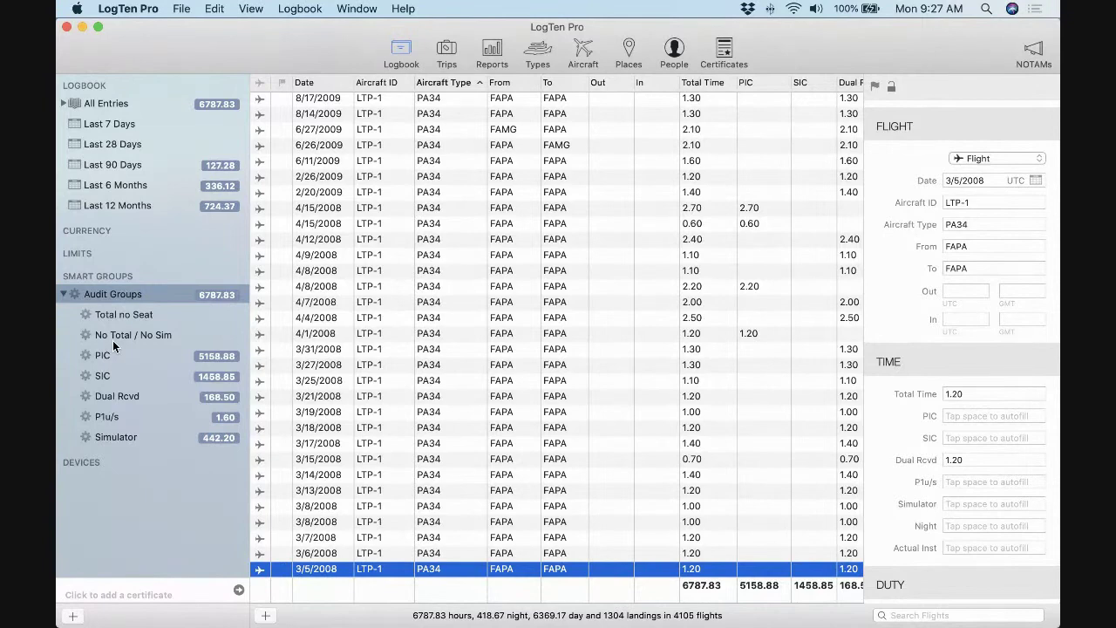
pyautogui.click(129, 437)
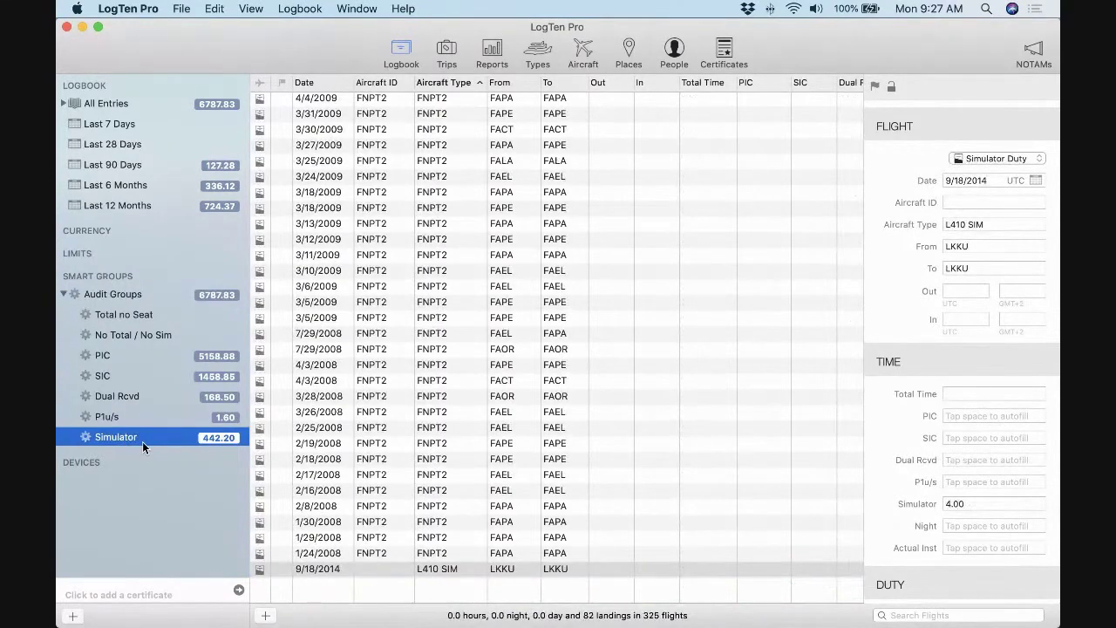
pyautogui.click(62, 294)
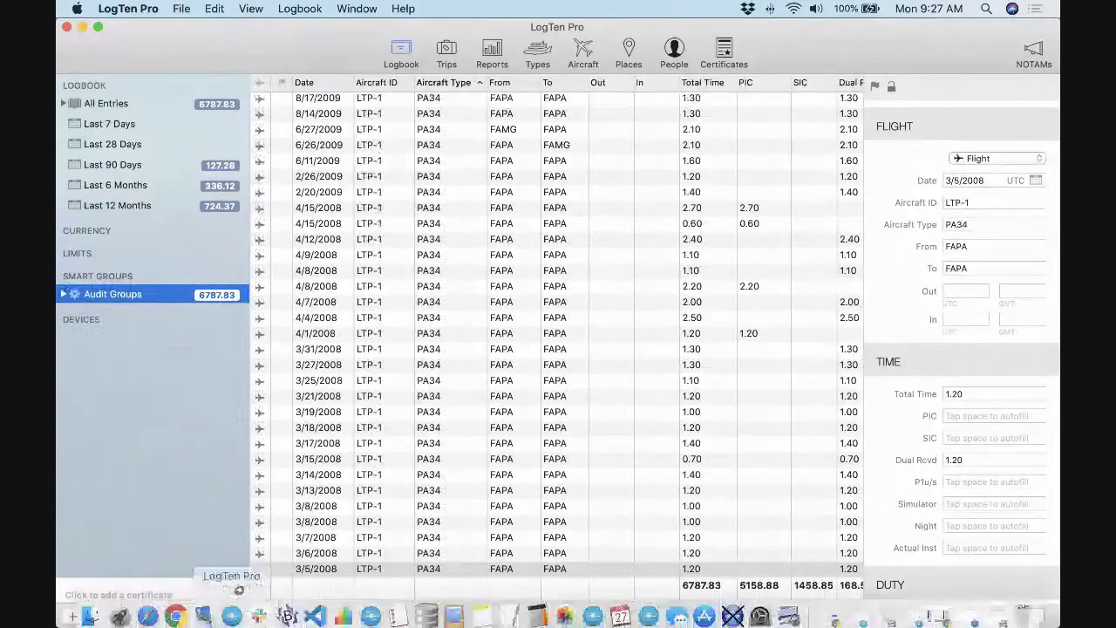
# Switch to the other LogTen Pro logbook, which holds the A320 flights
pyautogui.click(186, 616)
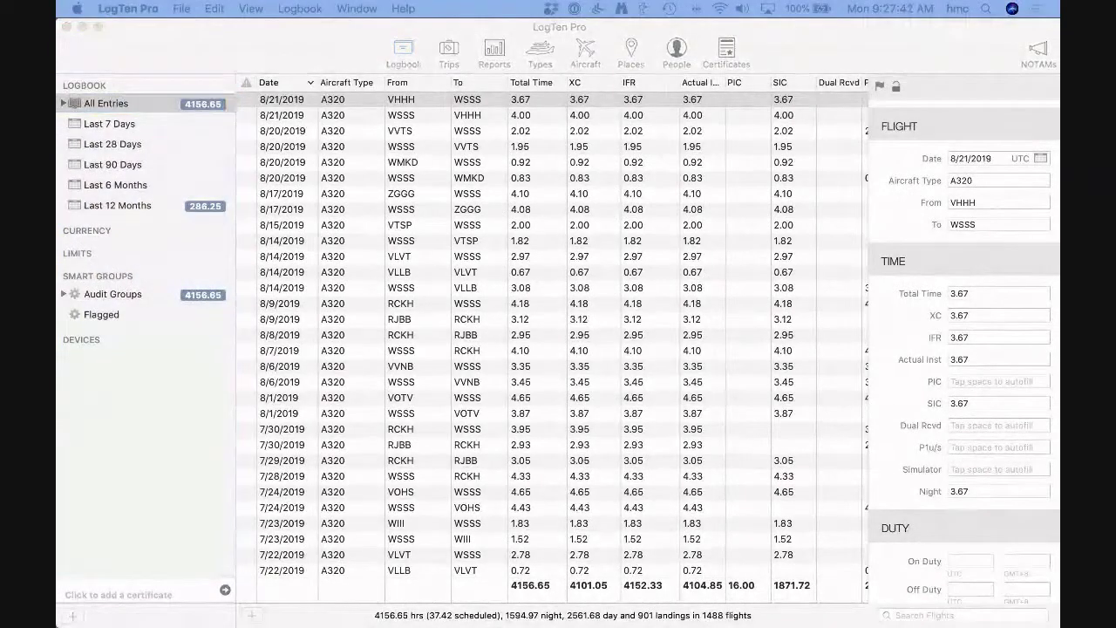
pyautogui.click(330, 51)
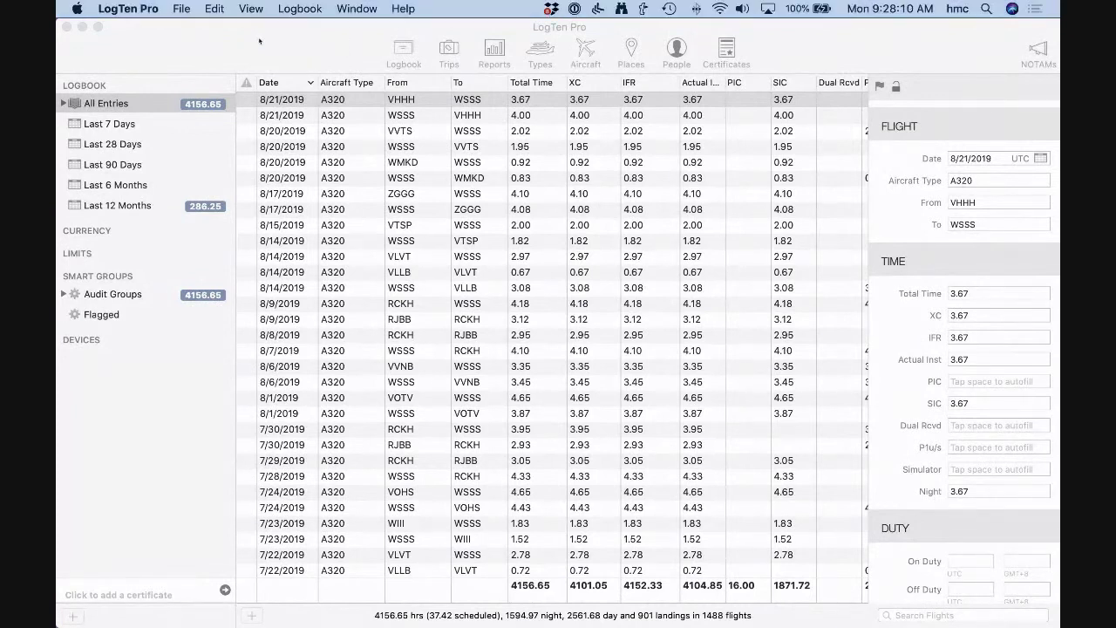
pyautogui.click(526, 31)
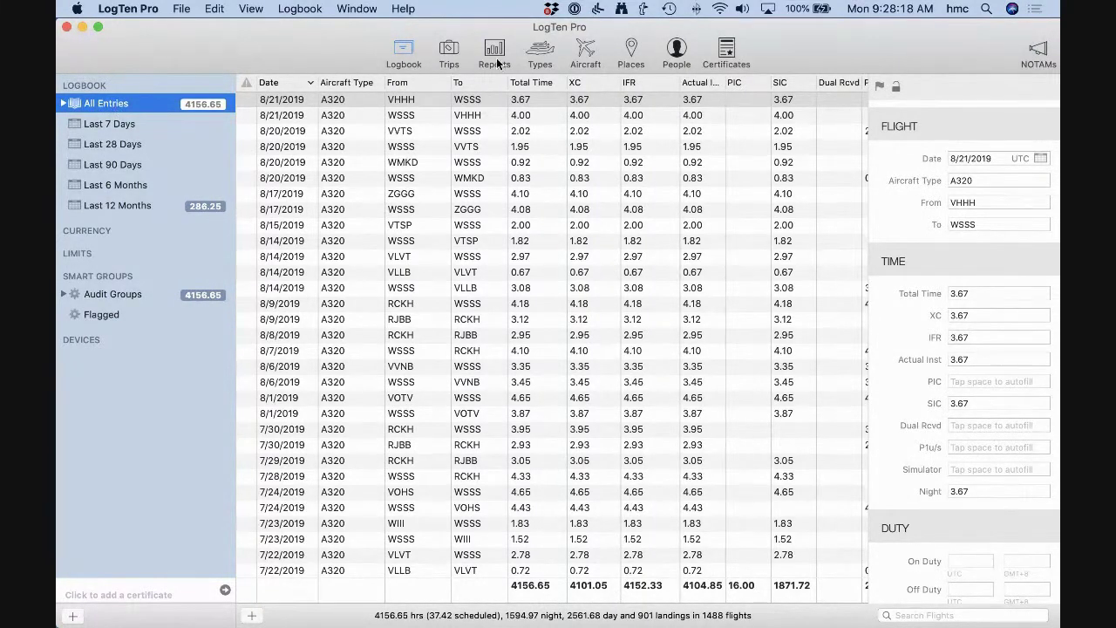
# Generate the Flight Experience (Resumé) report, compare its Multi-Engine Land time with Total Time, and close it
pyautogui.press('super+3')
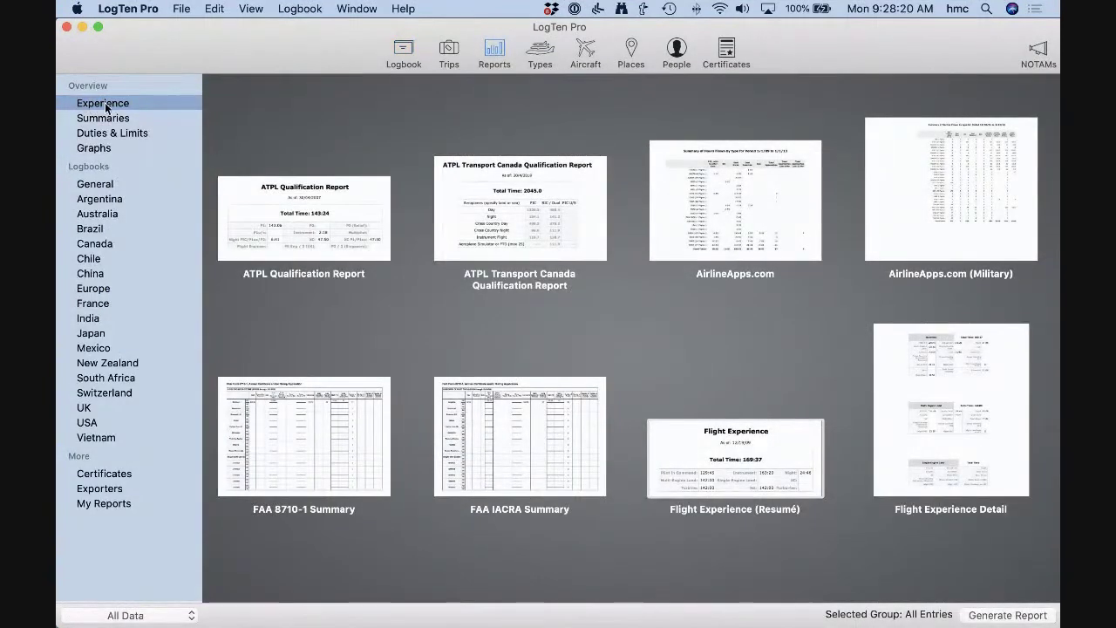
pyautogui.doubleClick(710, 486)
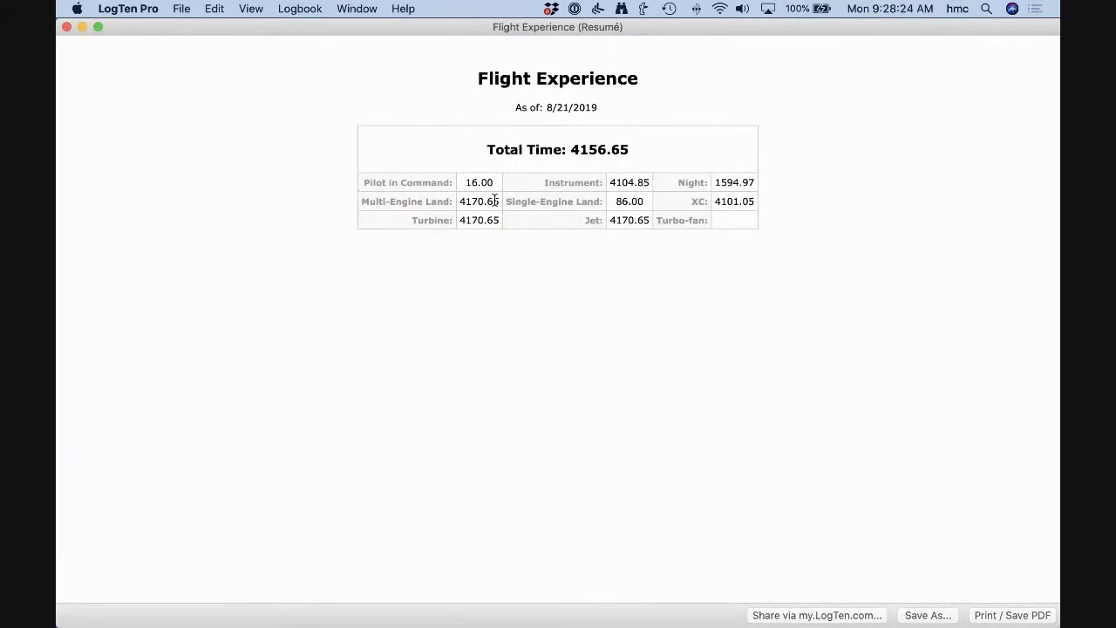
pyautogui.moveTo(498, 202); pyautogui.dragTo(455, 207)
pyautogui.moveTo(631, 151); pyautogui.dragTo(568, 148)
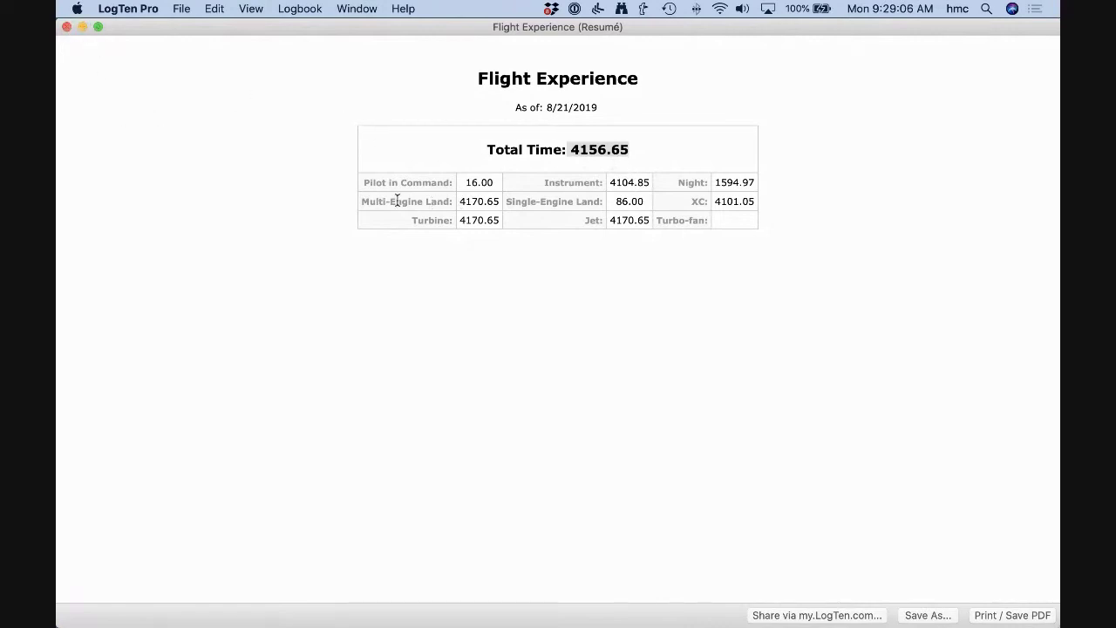
pyautogui.click(67, 27)
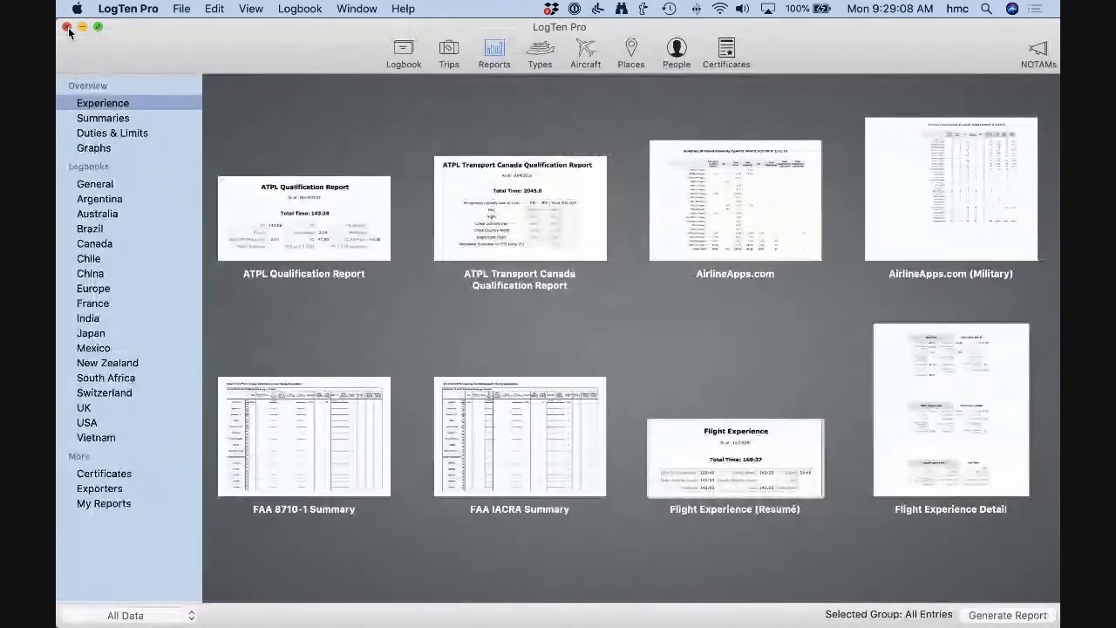
# Return to the logbook and add a new smart group named MEL
pyautogui.click(403, 52)
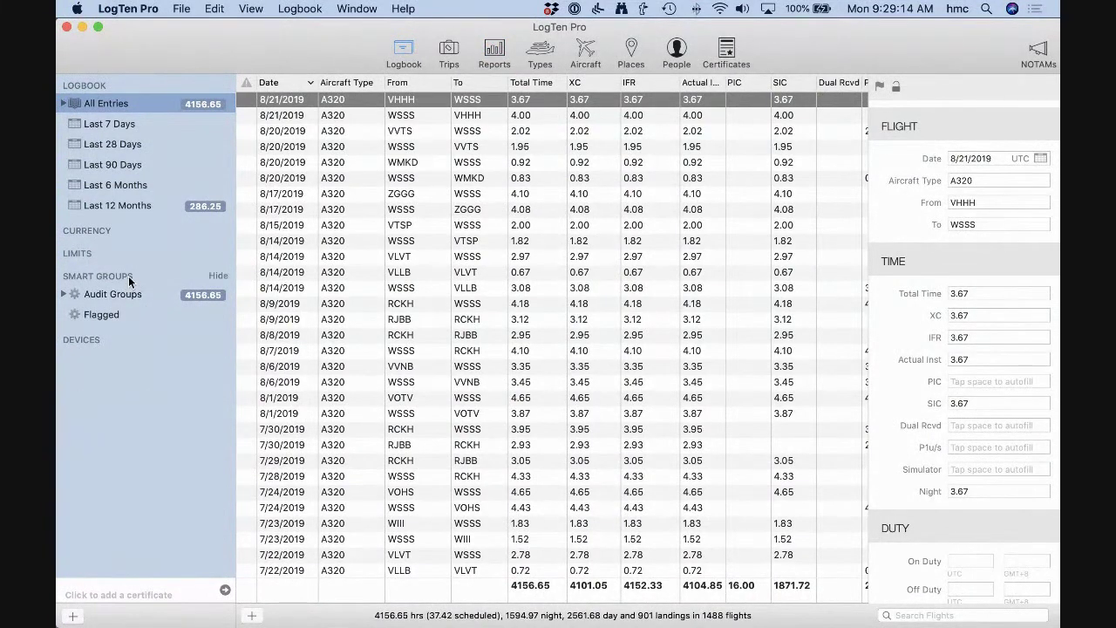
pyautogui.click(76, 616)
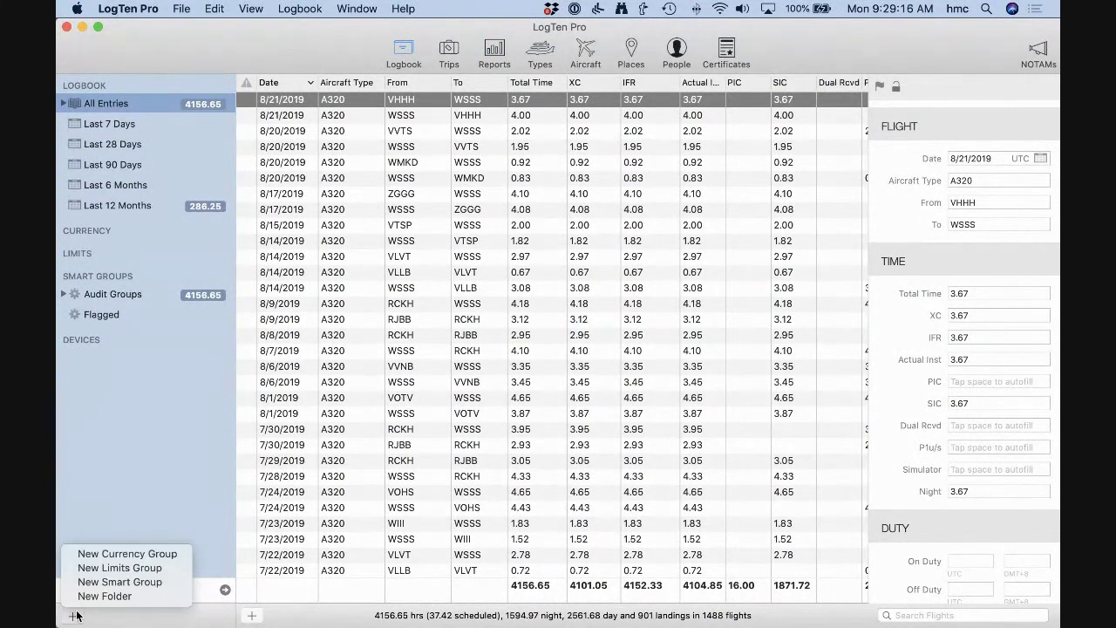
pyautogui.click(96, 583)
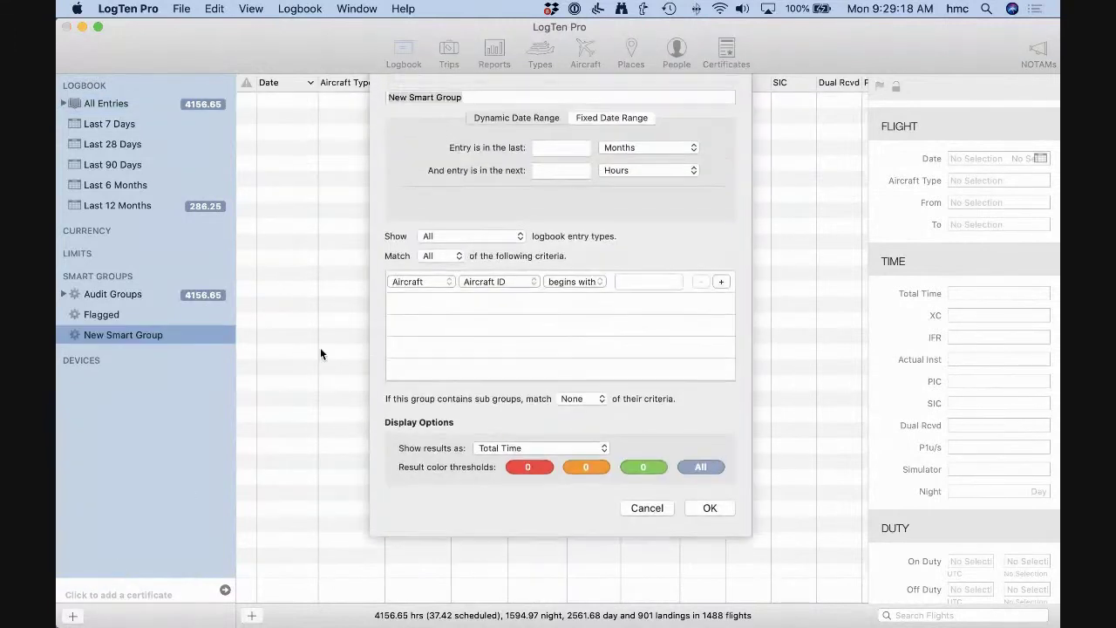
pyautogui.write('MEL')
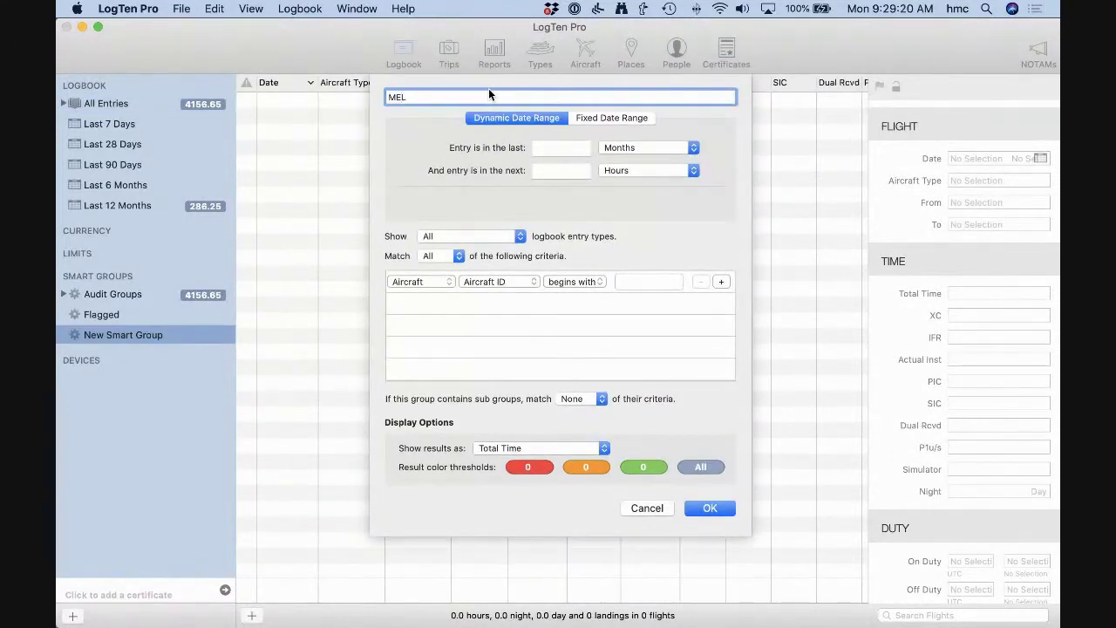
# Give the MEL group the criterion Aircraft Type Class is Multi-Engine Land and save the group
pyautogui.click(442, 282)
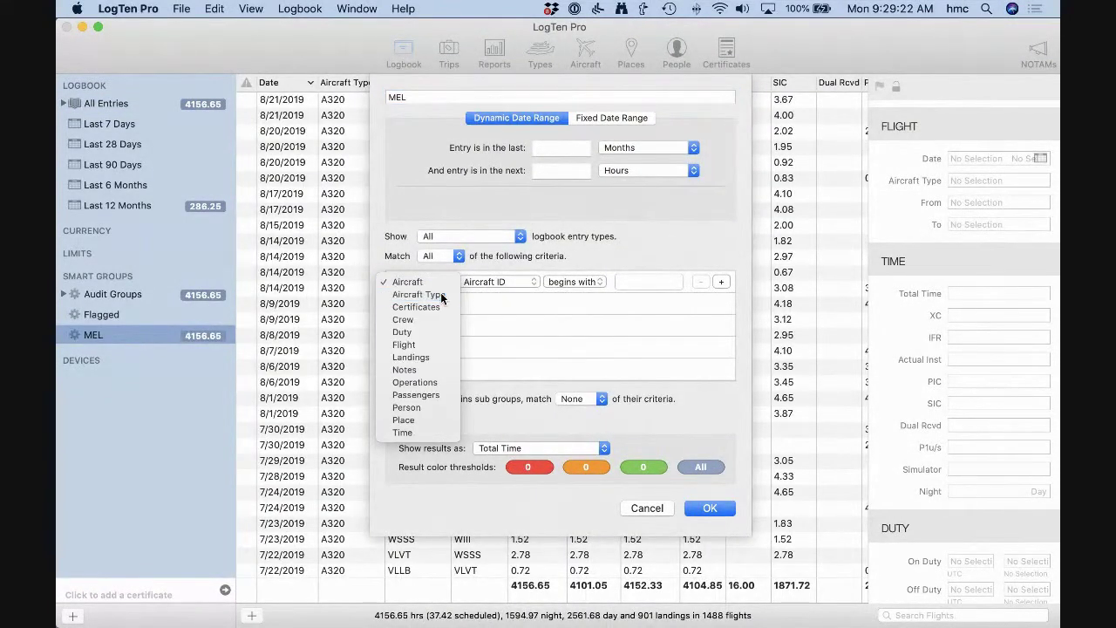
pyautogui.click(442, 297)
pyautogui.click(493, 281)
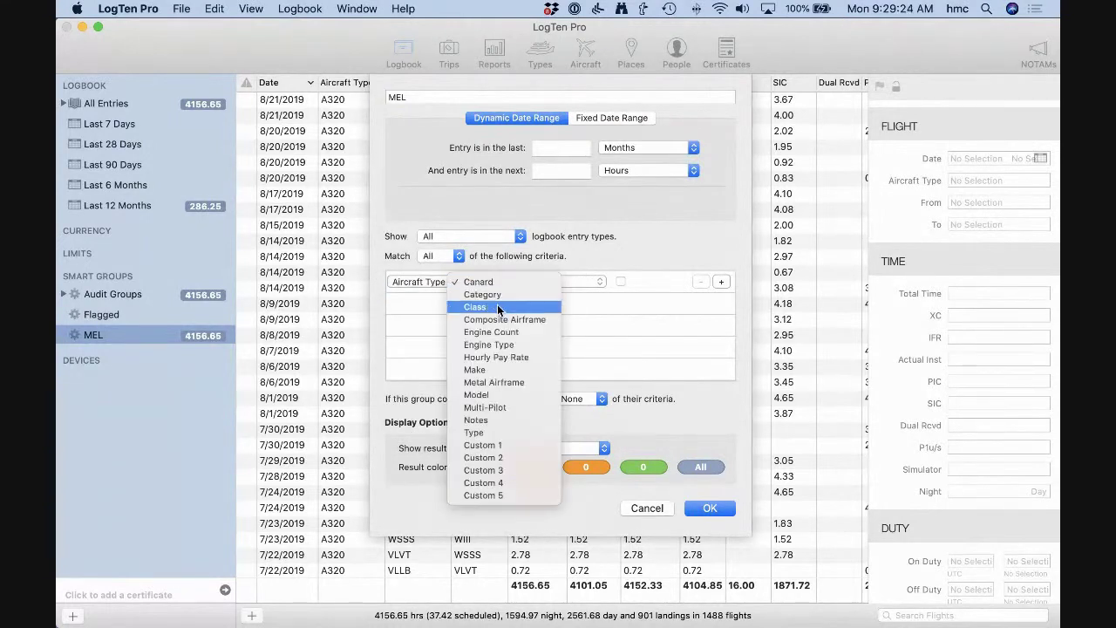
pyautogui.click(497, 305)
pyautogui.click(622, 281)
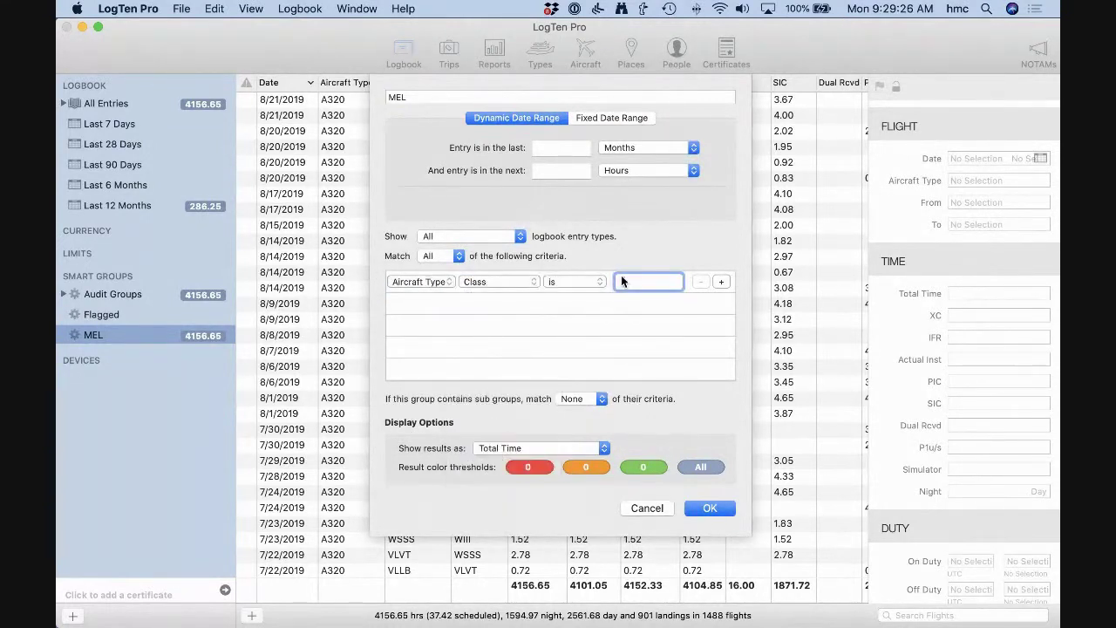
pyautogui.write('Multi-Engine Land')
pyautogui.click(713, 508)
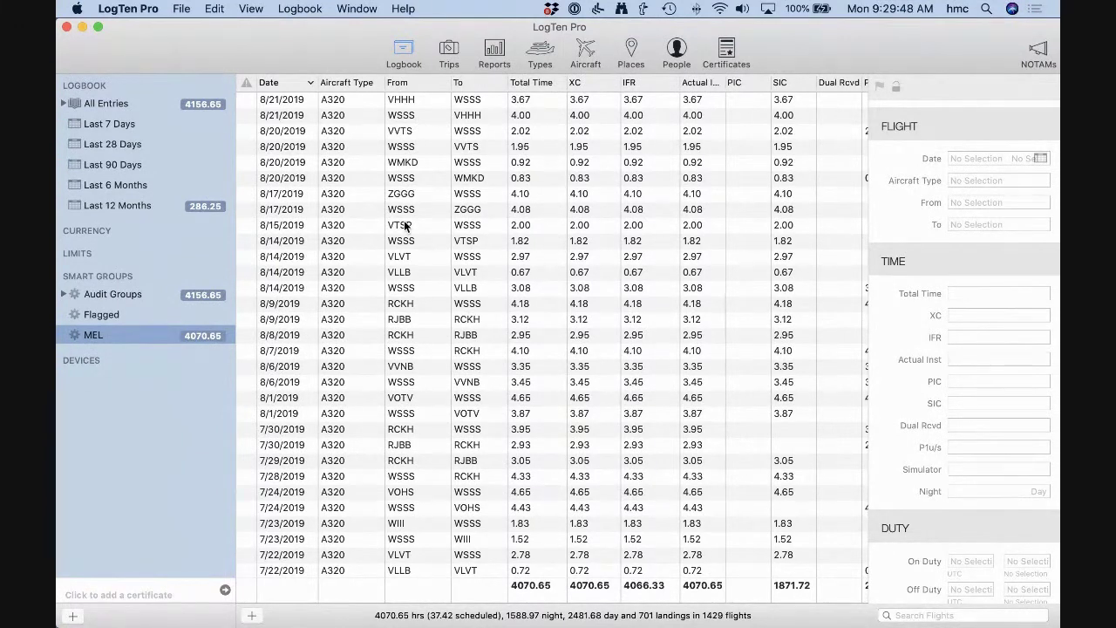
# Enable Multi-Engine Land under Time by Aircraft Class in the advanced Time preferences
pyautogui.click(144, 11)
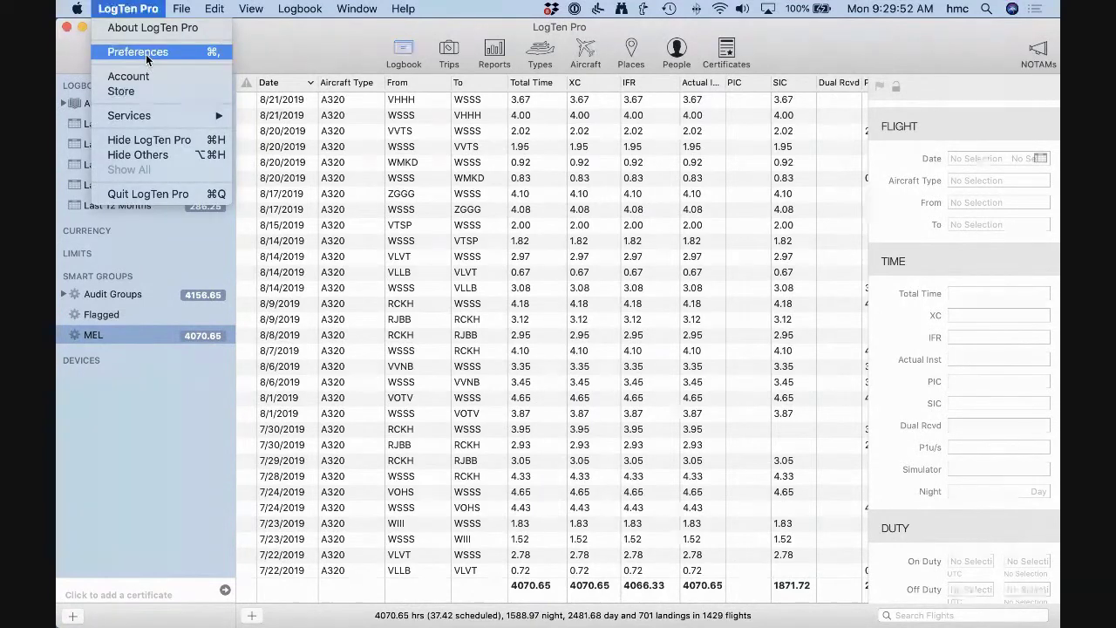
pyautogui.click(138, 52)
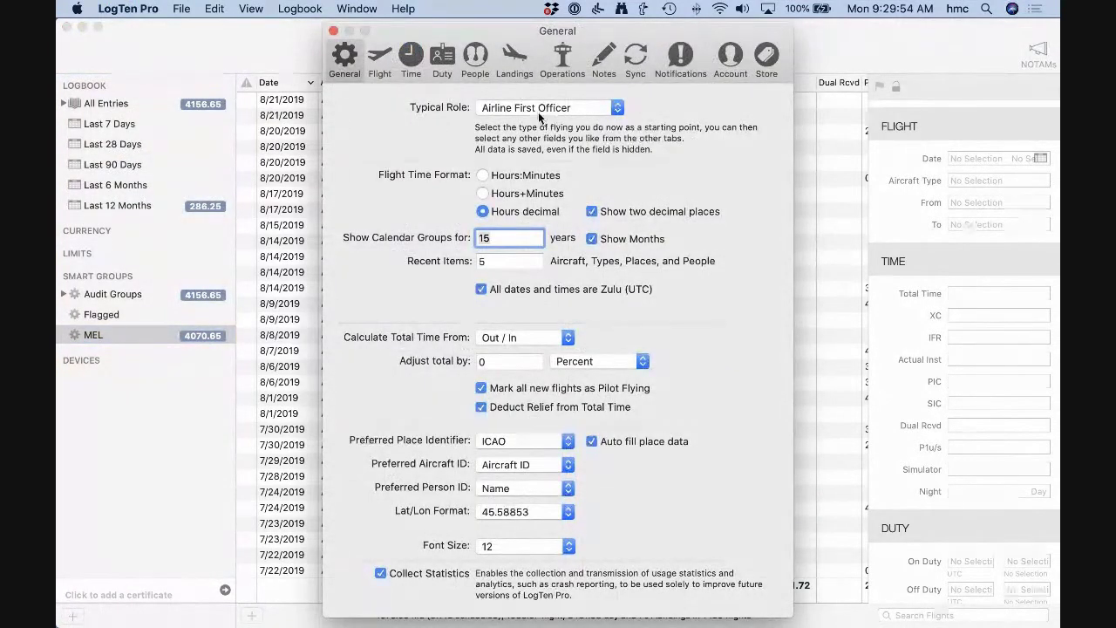
pyautogui.click(418, 68)
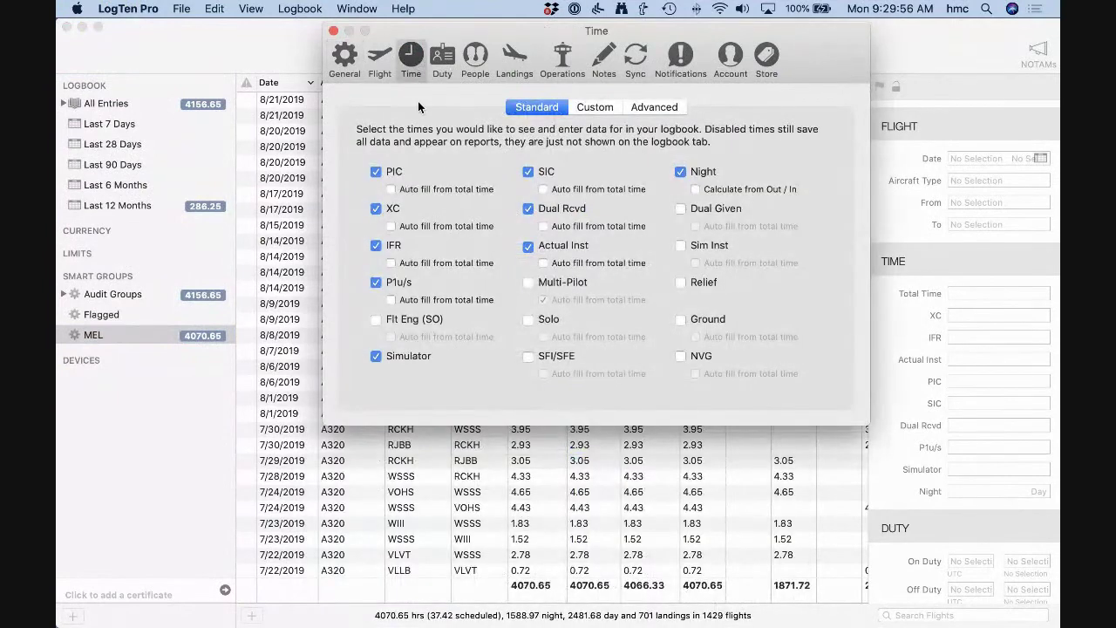
pyautogui.click(654, 105)
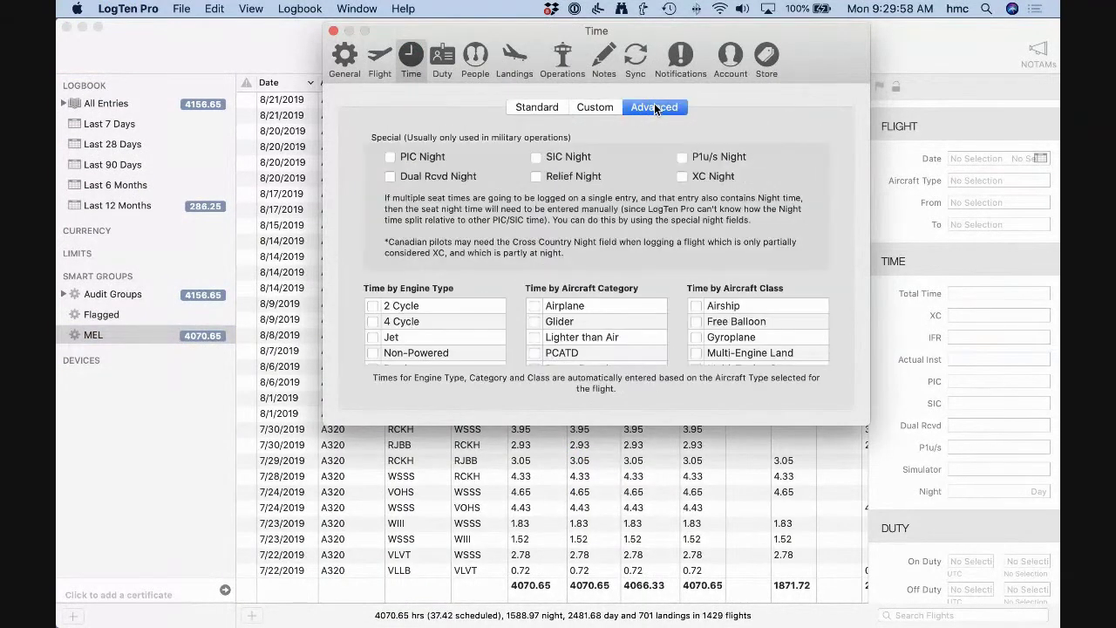
pyautogui.click(696, 352)
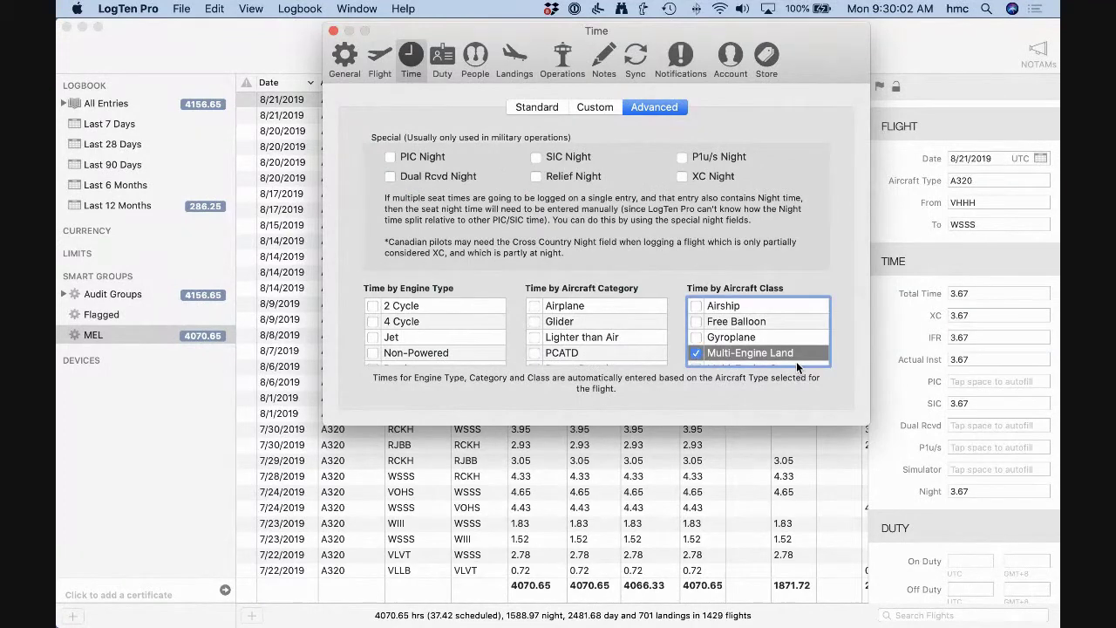
pyautogui.click(332, 32)
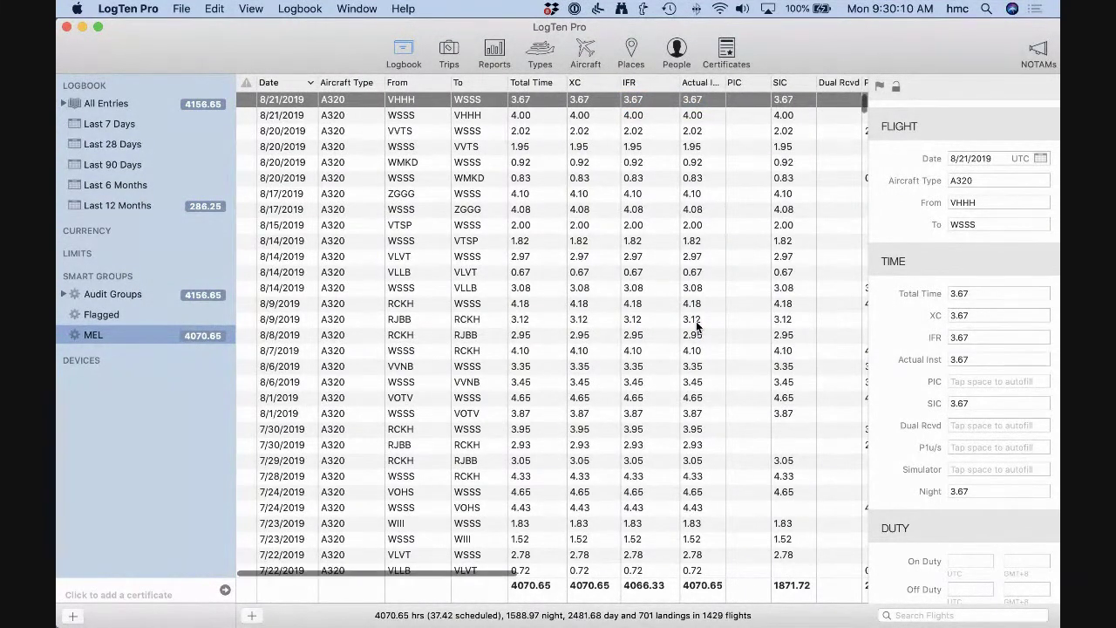
# Place the Multi-Engine Land column directly after Total Time and sort the MEL entries by Total Time in ascending order
pyautogui.hscroll(5, 697, 325)
pyautogui.hscroll(10, 697, 324)
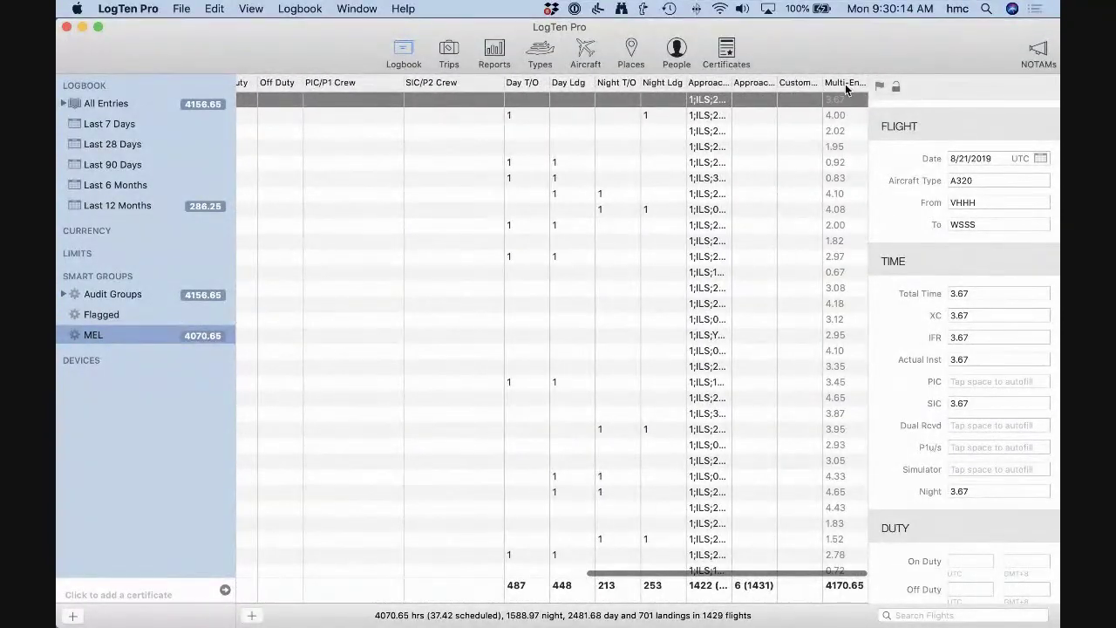
pyautogui.moveTo(846, 84); pyautogui.dragTo(567, 91)
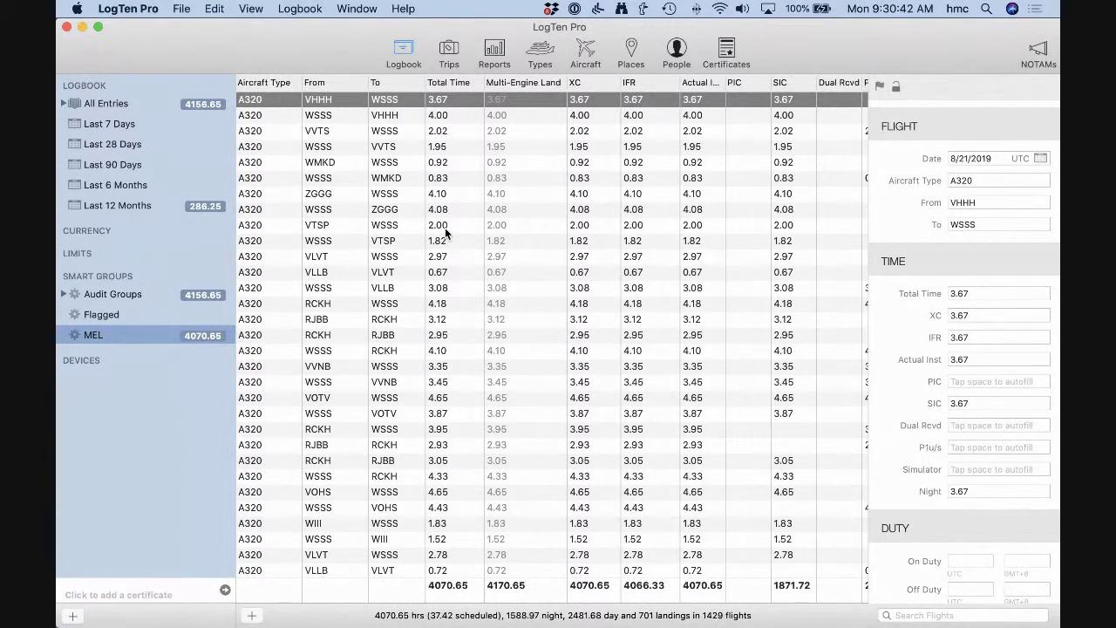
pyautogui.click(448, 81)
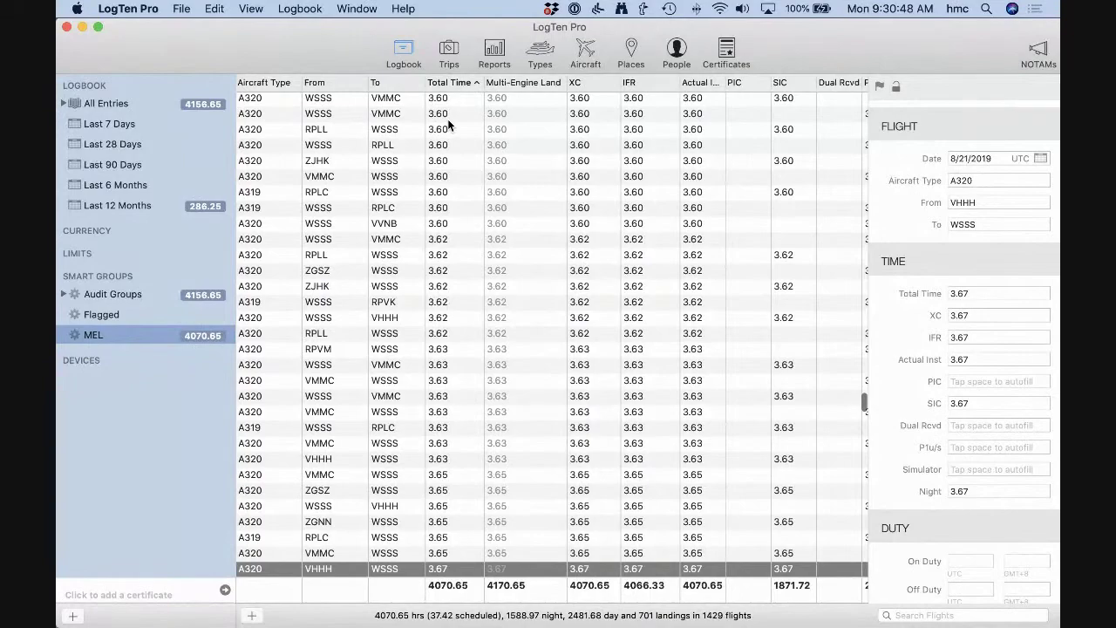
# Select all MEL entries with an empty Total Time and examine their dates, aircraft types, Multi-Engine Land and Simulator values
pyautogui.scroll(10, 447, 125)
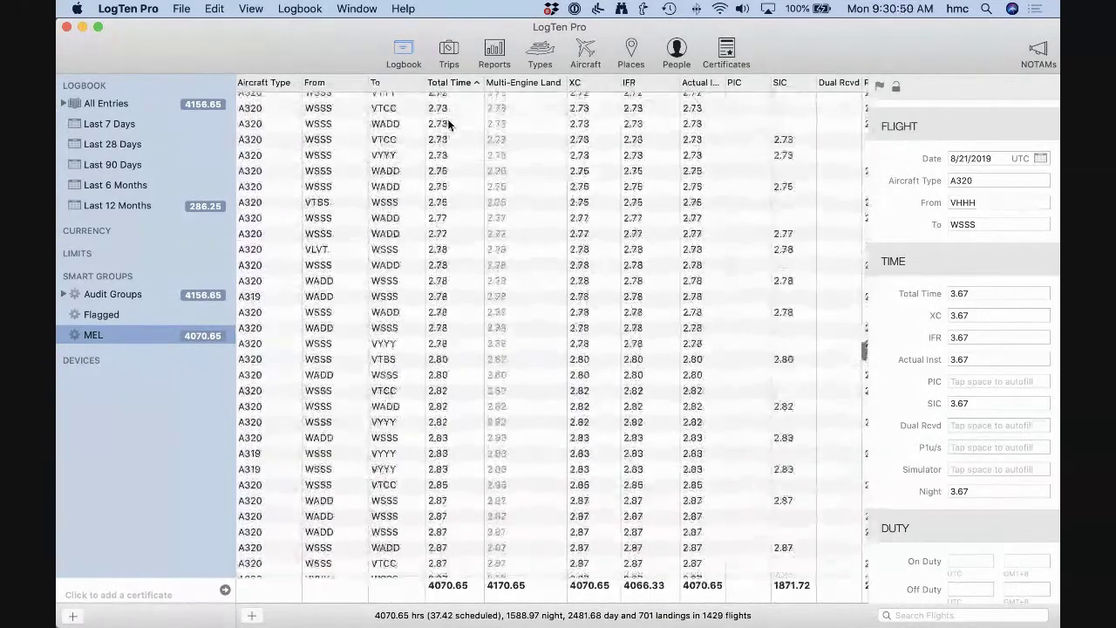
pyautogui.scroll(15, 447, 122)
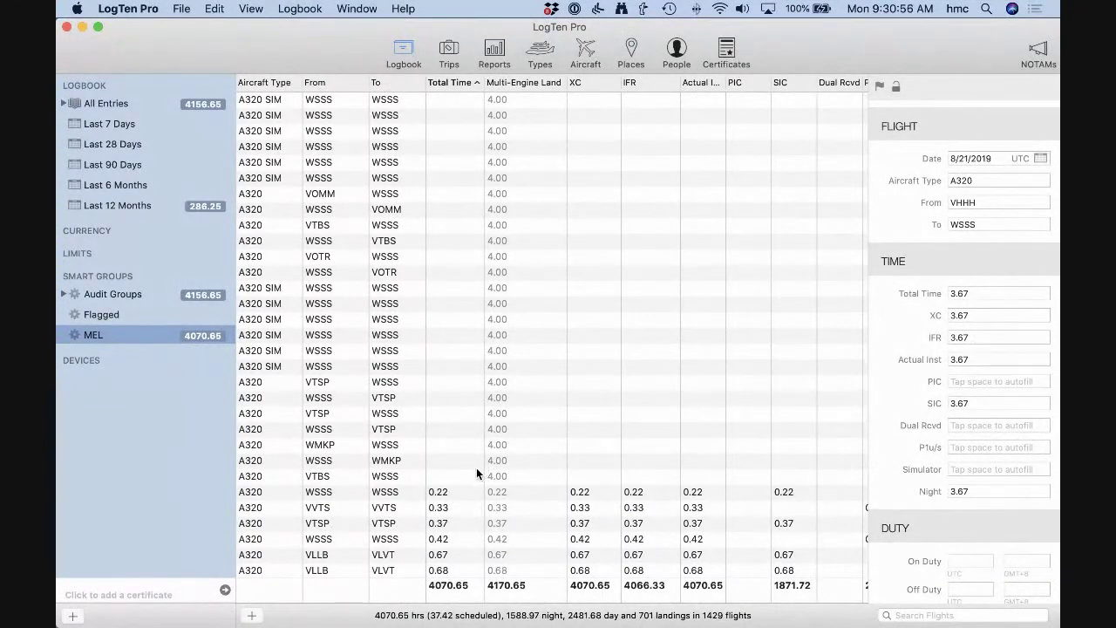
pyautogui.click(450, 477)
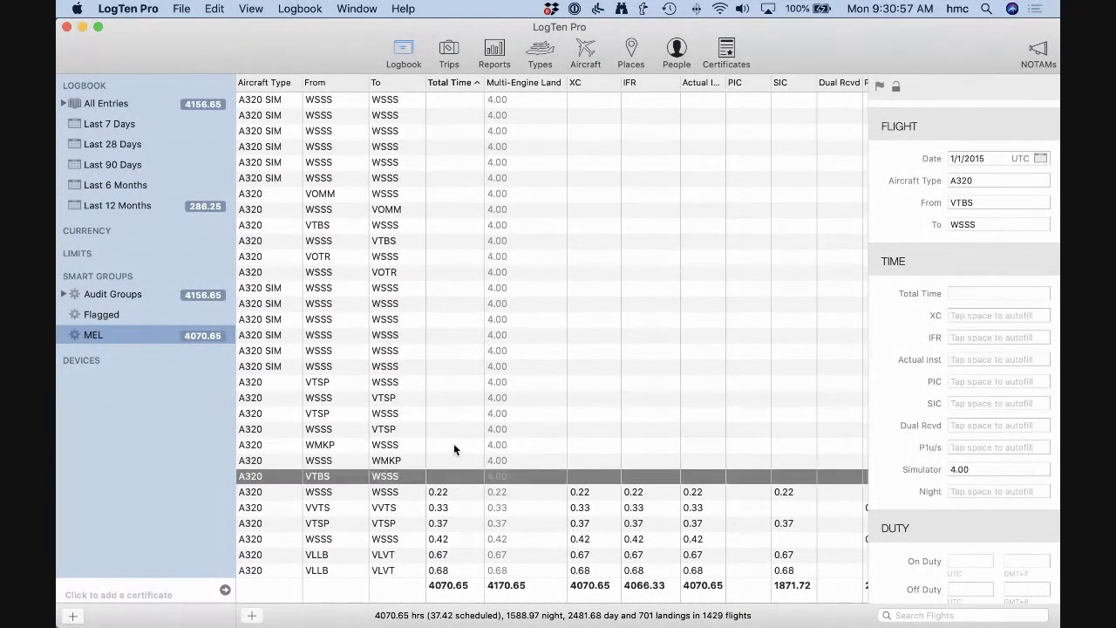
pyautogui.click(454, 100)
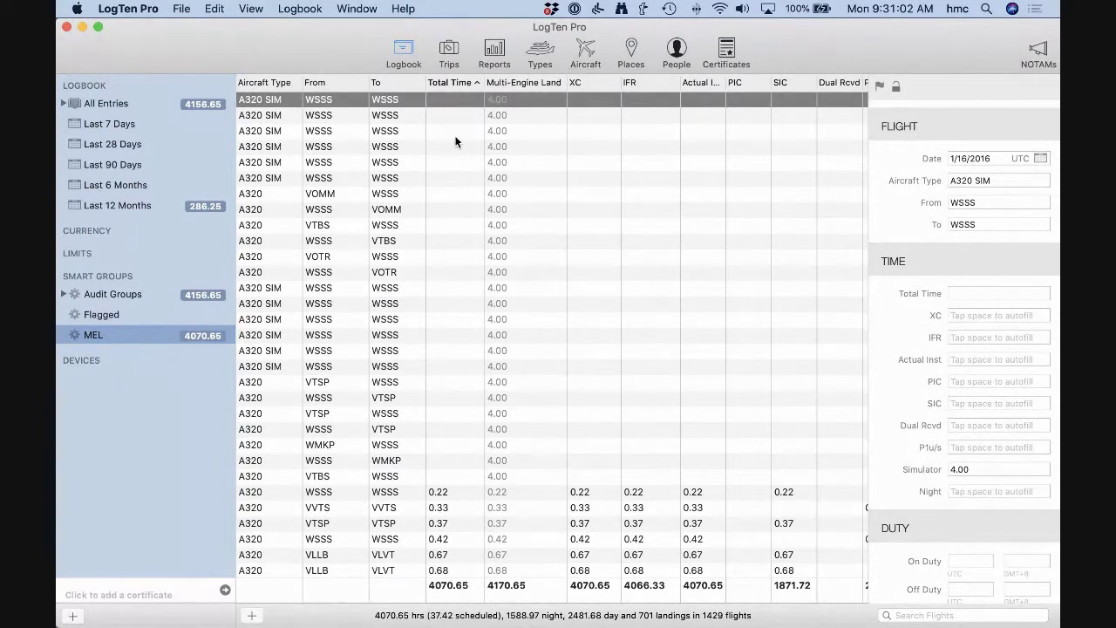
pyautogui.keyDown('shift'); pyautogui.click(451, 489); pyautogui.keyUp('shift')
pyautogui.keyDown('shift'); pyautogui.click(450, 477); pyautogui.keyUp('shift')
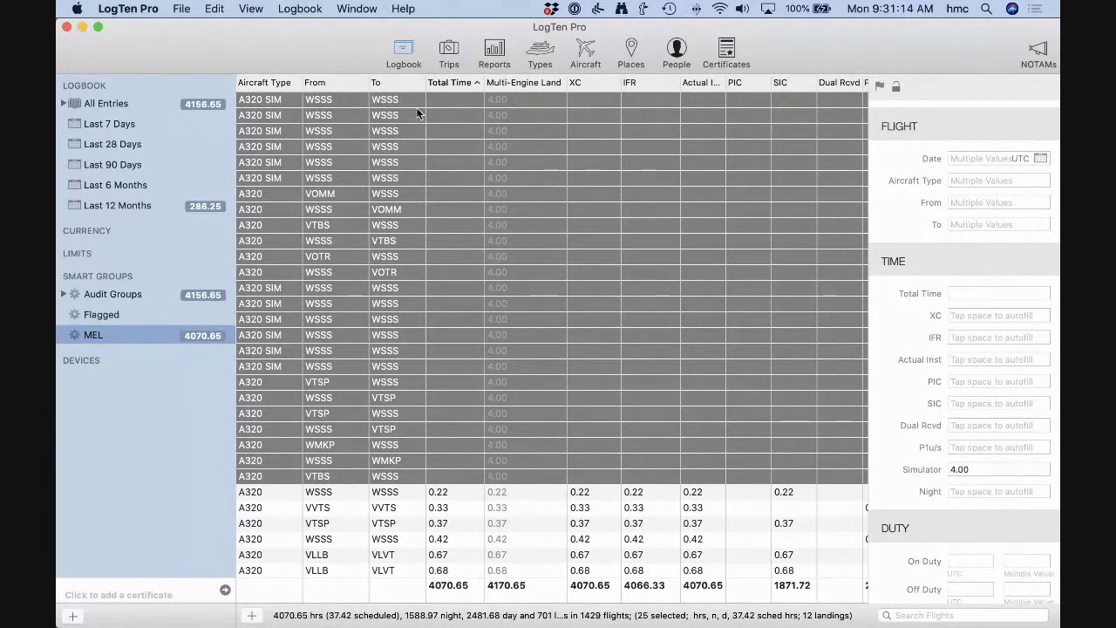
pyautogui.hscroll(-3, 364, 116)
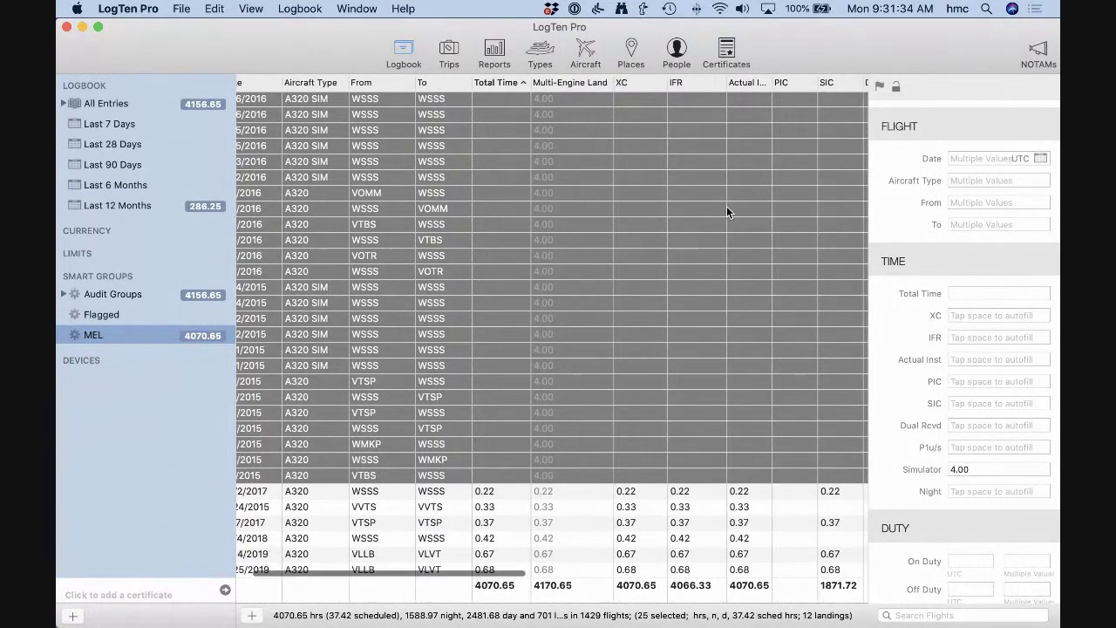
pyautogui.hscroll(5, 726, 205)
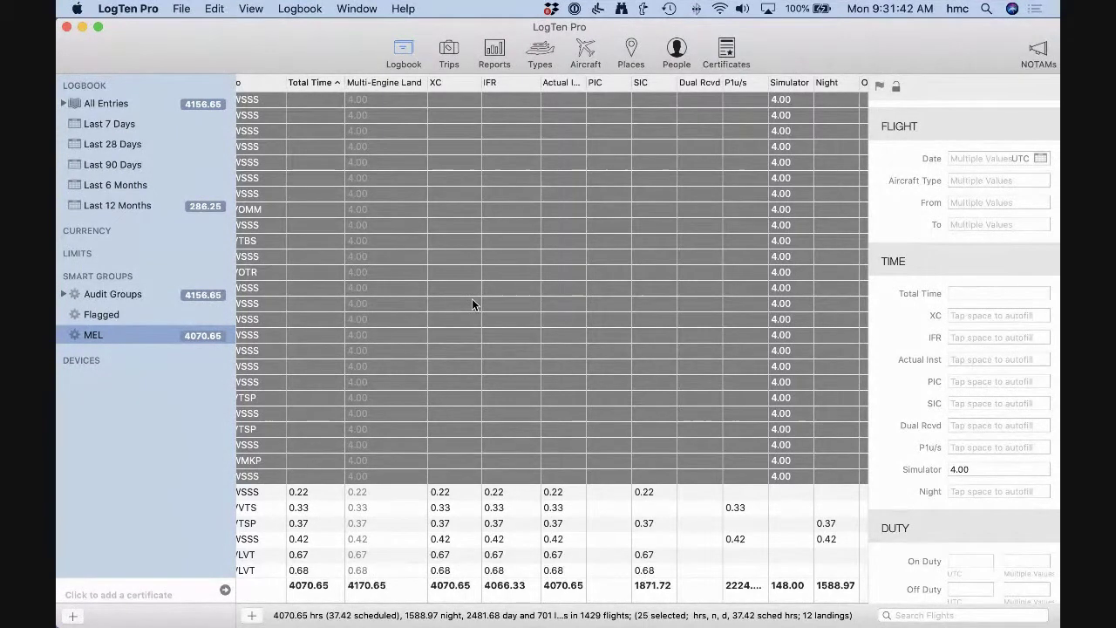
pyautogui.hscroll(-3, 456, 297)
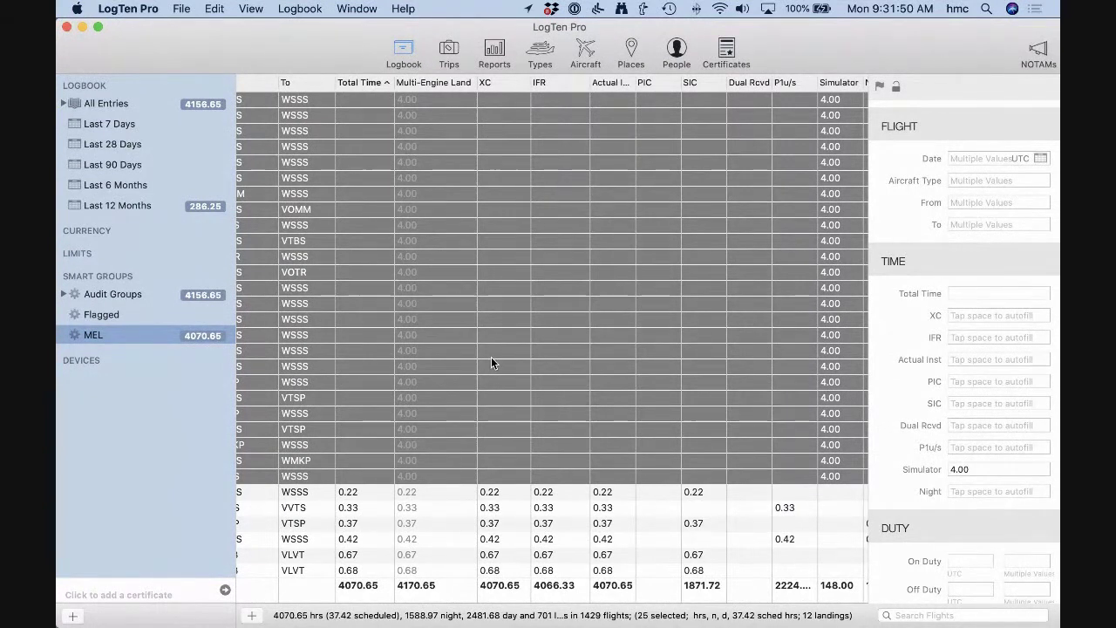
# Add a second criterion to the MEL smart group, Time Simulator > 0, and save the group
pyautogui.doubleClick(110, 335)
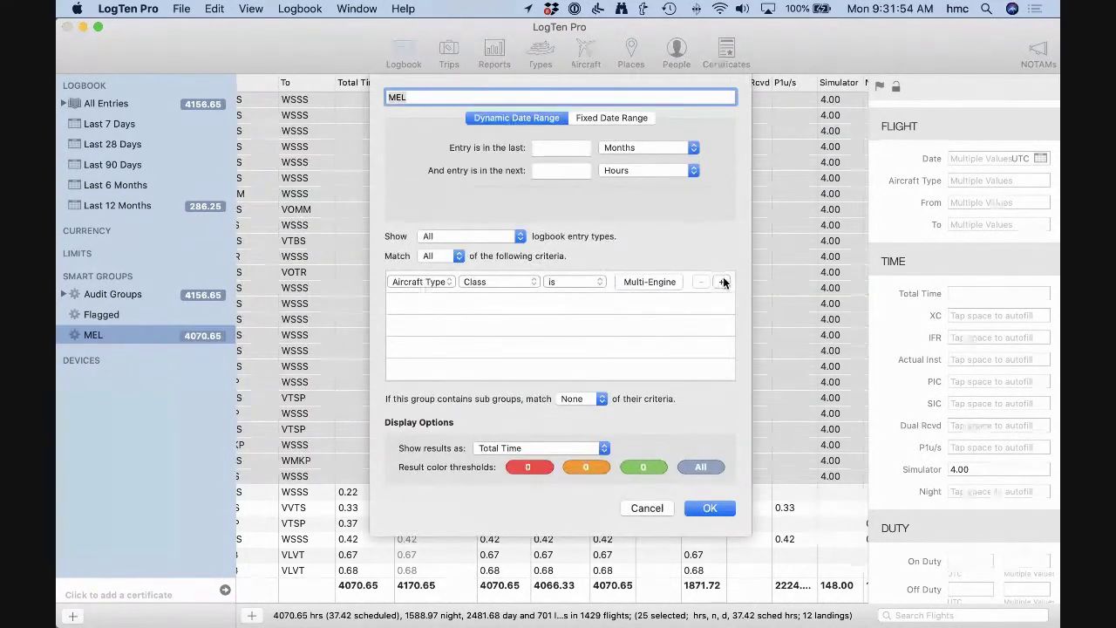
pyautogui.click(722, 281)
pyautogui.click(440, 307)
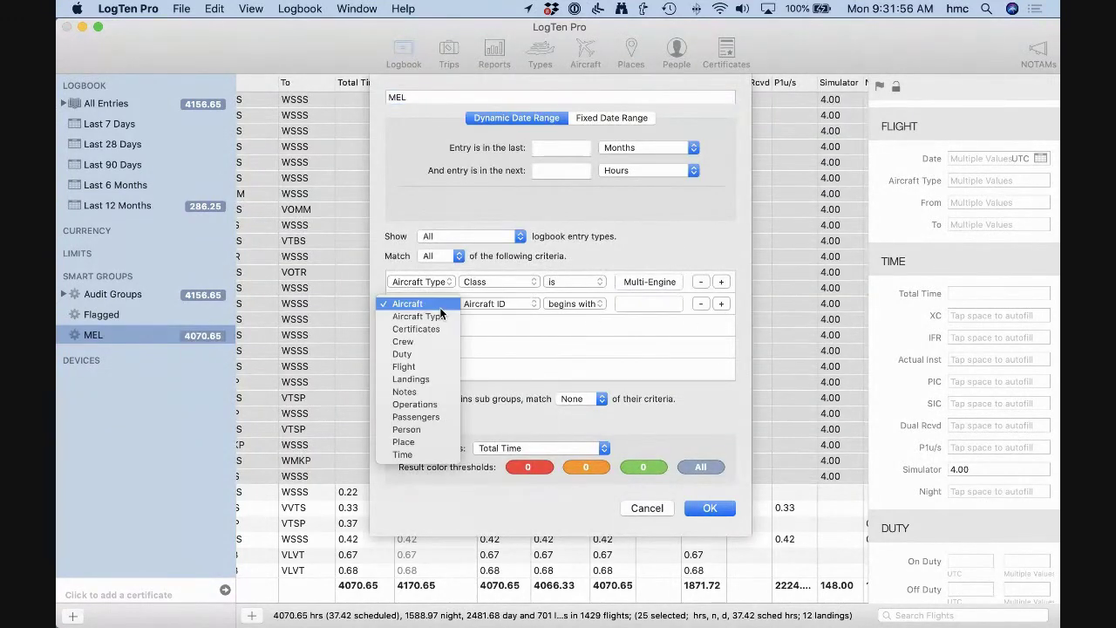
pyautogui.click(425, 455)
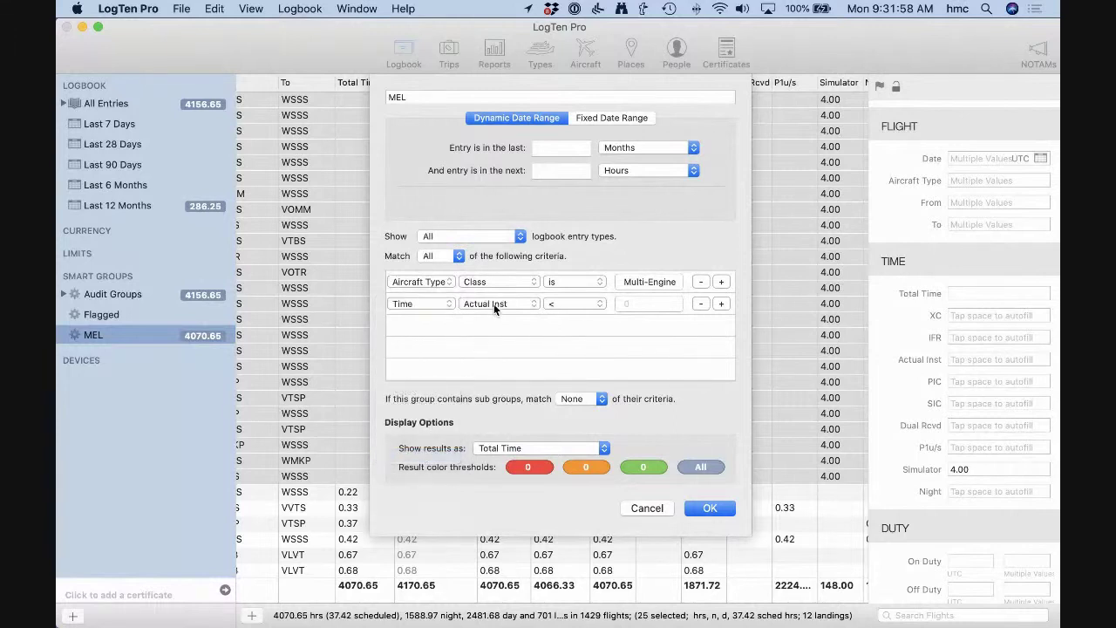
pyautogui.click(494, 304)
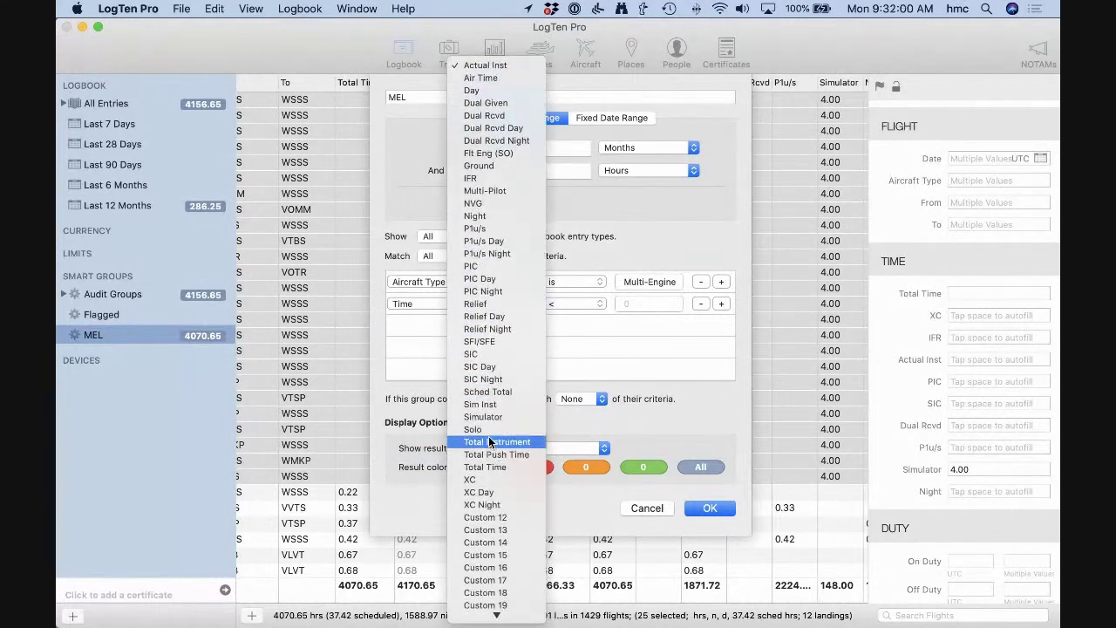
pyautogui.click(482, 416)
pyautogui.click(552, 305)
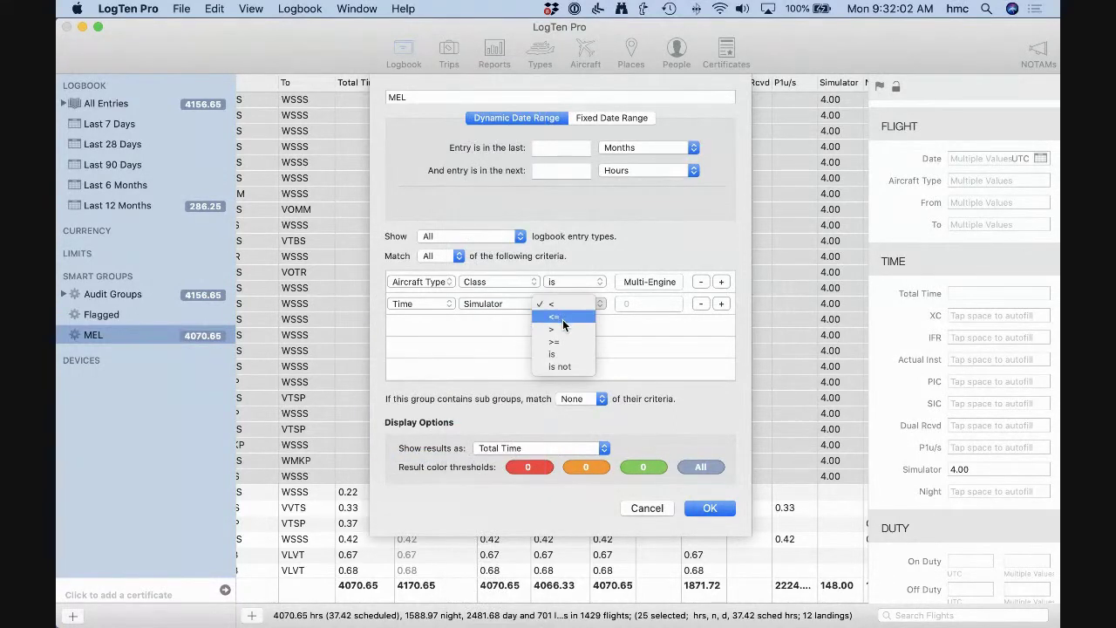
pyautogui.click(562, 329)
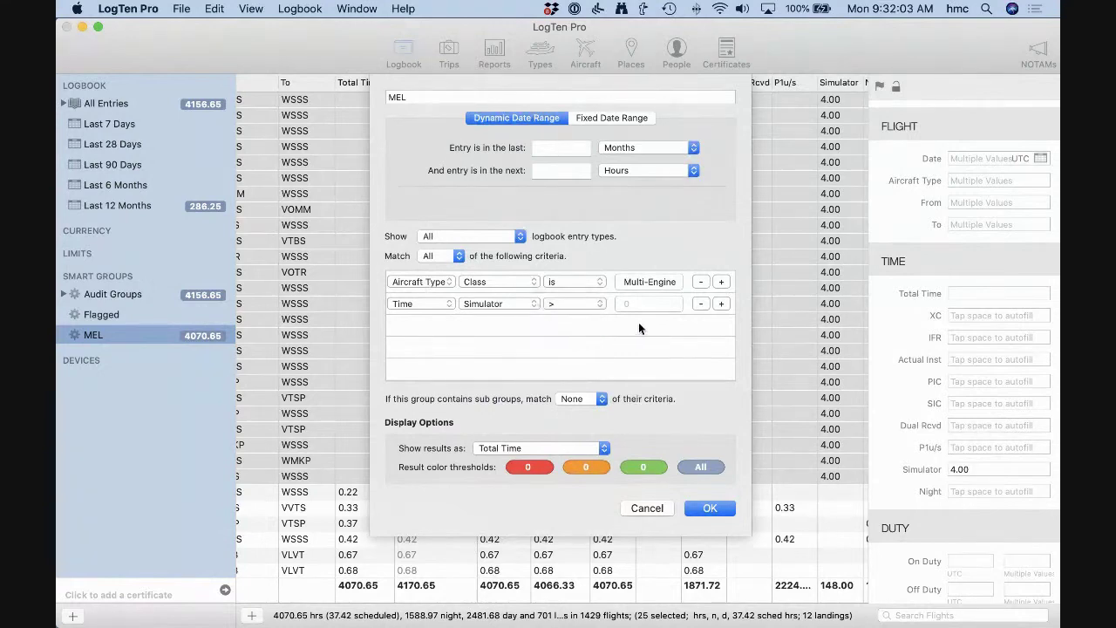
pyautogui.click(710, 509)
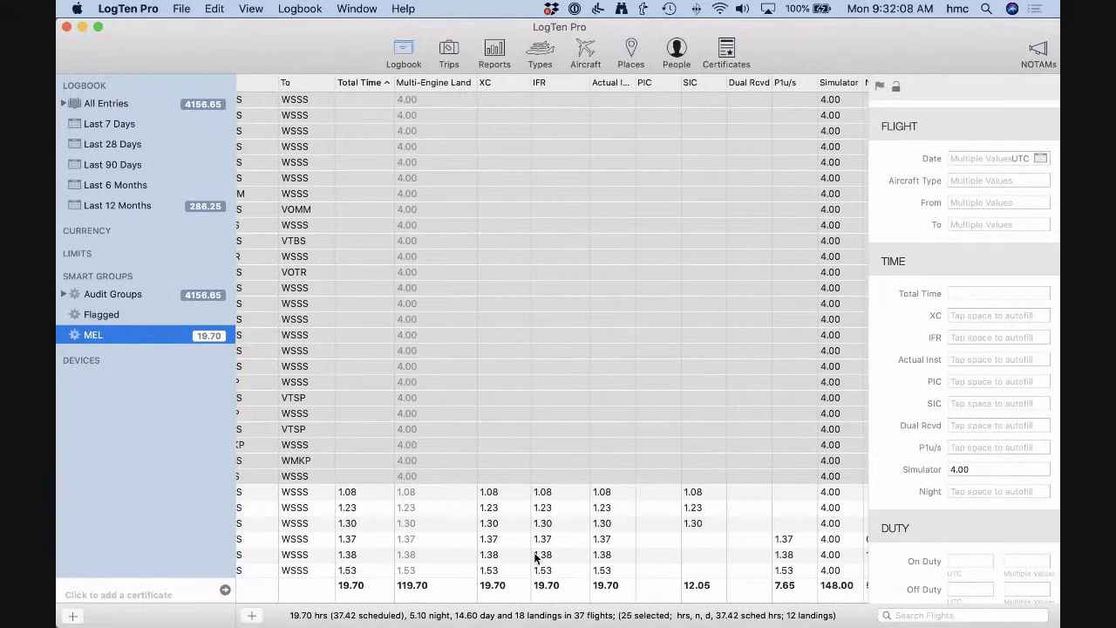
# Examine the filtered MEL entries, comparing Total Time, Multi-Engine Land and Simulator values with each entry's date and aircraft type
pyautogui.click(605, 316)
pyautogui.scroll(-1, 532, 383)
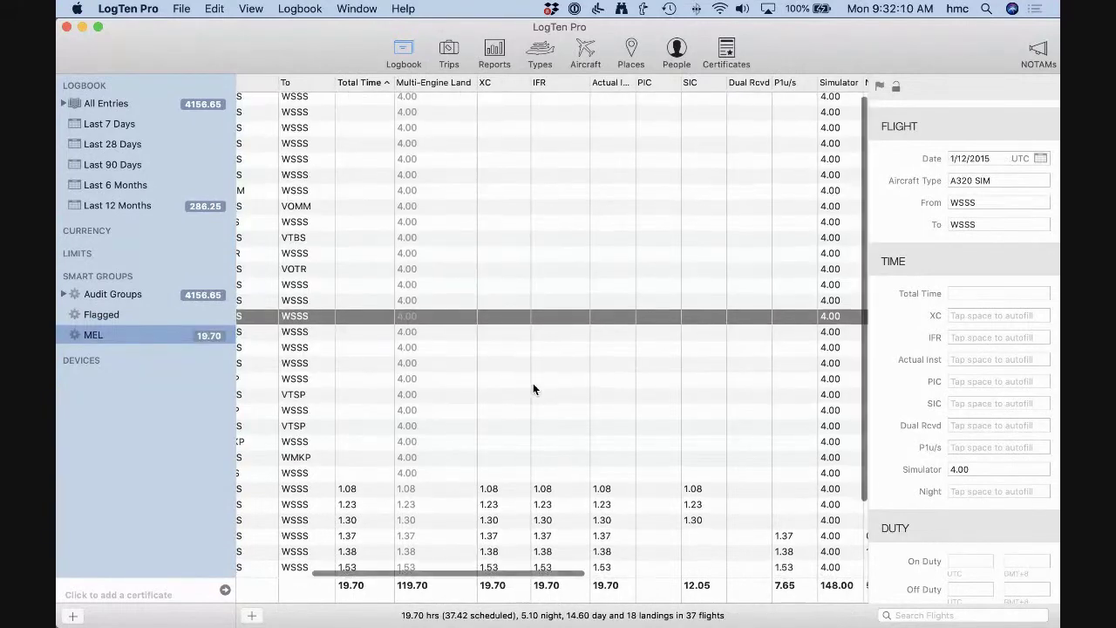
pyautogui.hscroll(2, 533, 389)
pyautogui.scroll(-3, 533, 389)
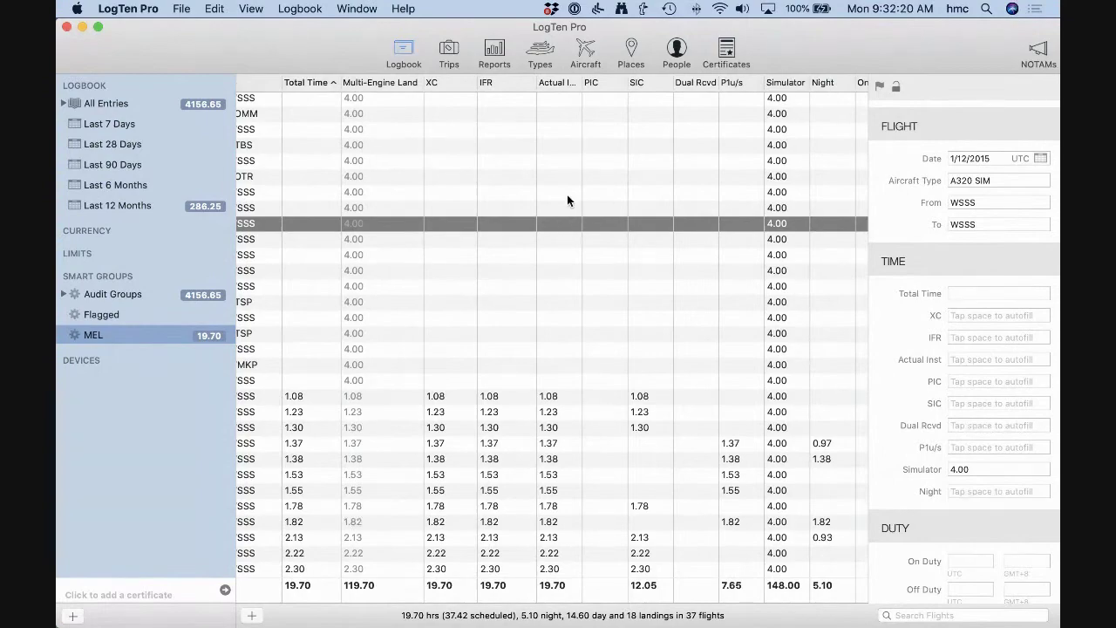
pyautogui.hscroll(-10, 497, 222)
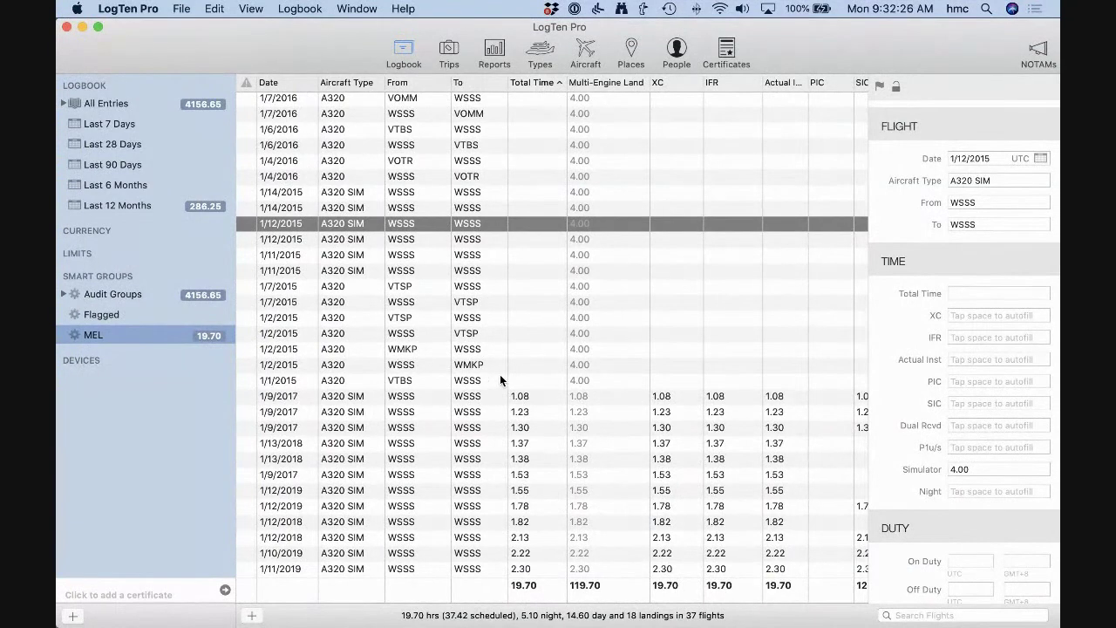
pyautogui.scroll(-3, 616, 353)
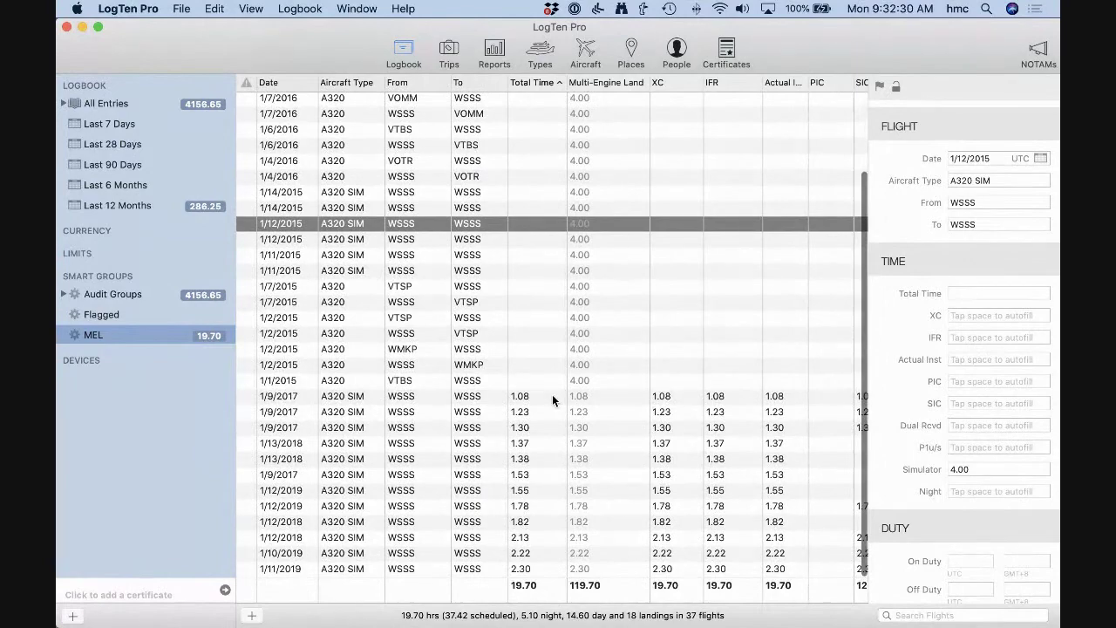
pyautogui.hscroll(3, 655, 394)
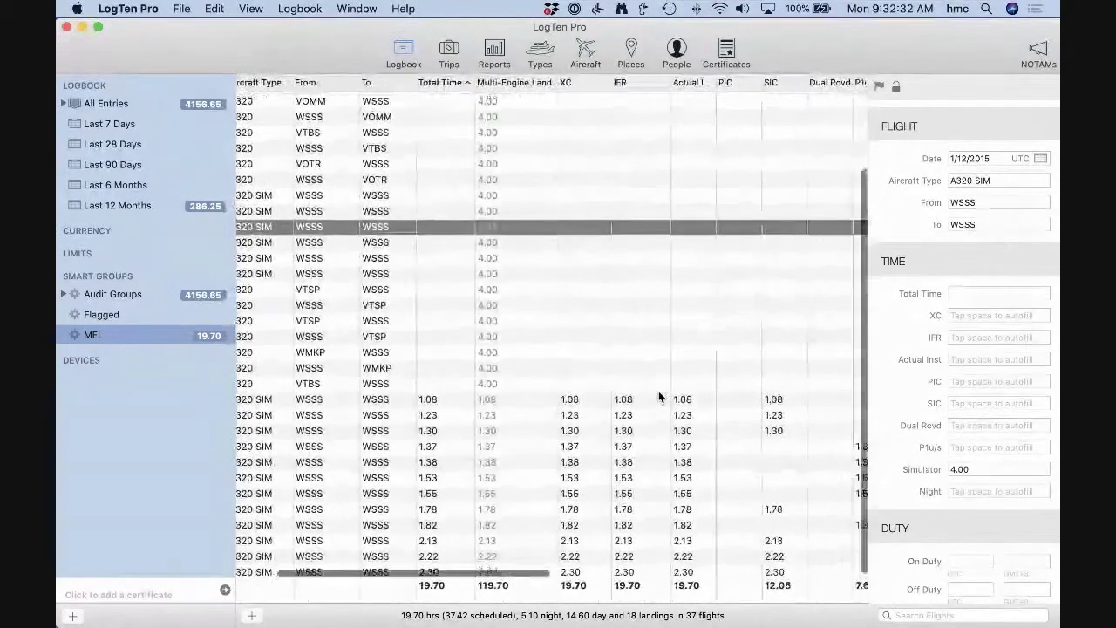
pyautogui.hscroll(2, 726, 390)
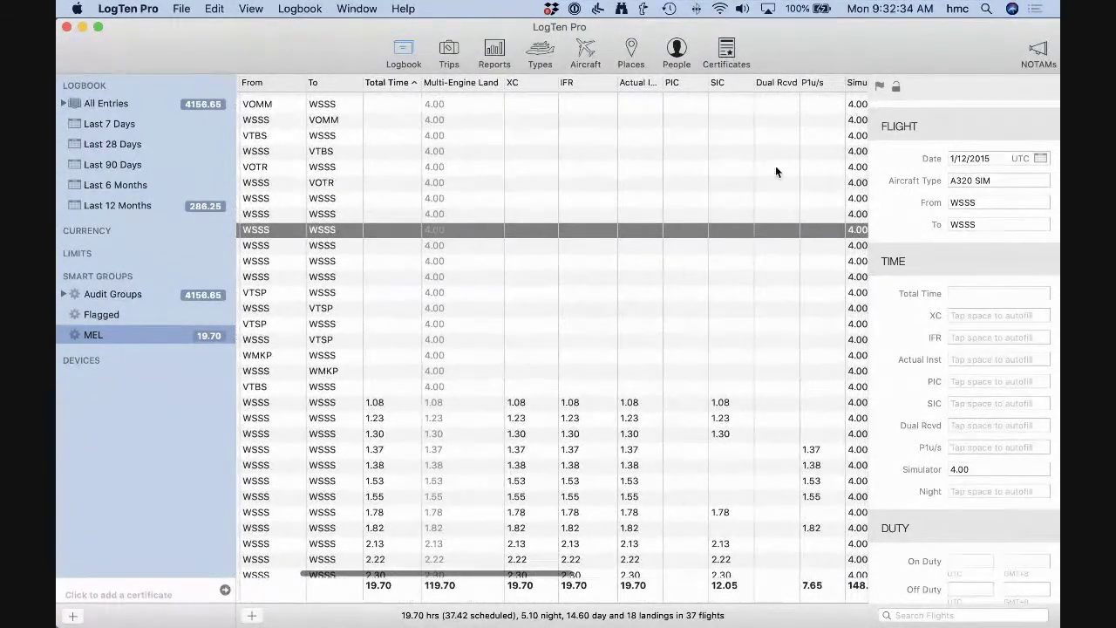
pyautogui.hscroll(2, 591, 471)
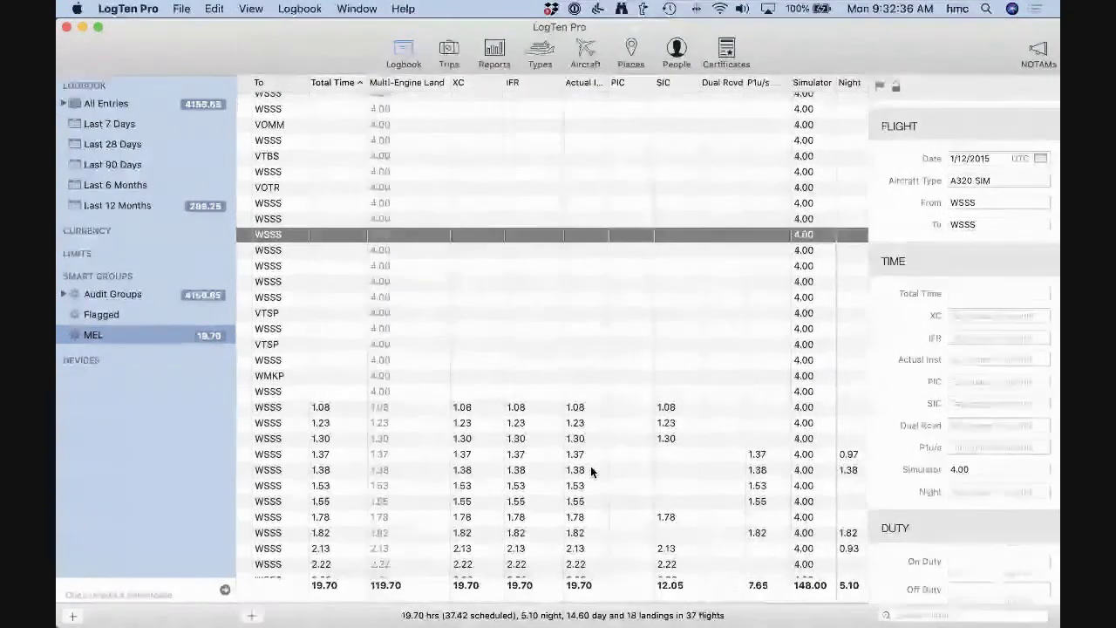
pyautogui.scroll(-1, 591, 471)
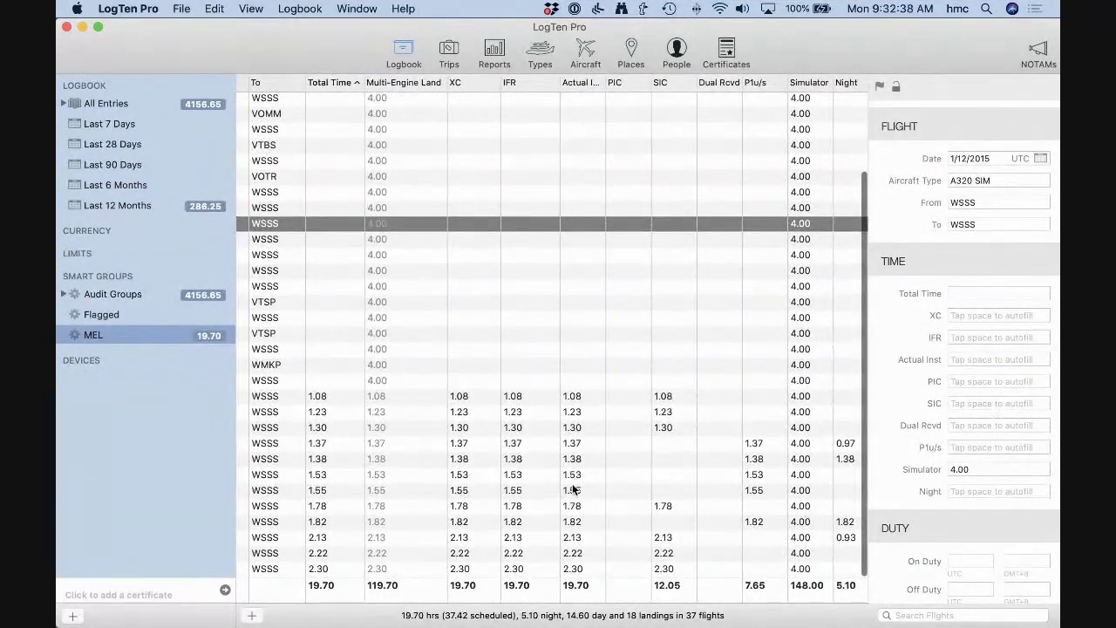
pyautogui.hscroll(-3, 573, 490)
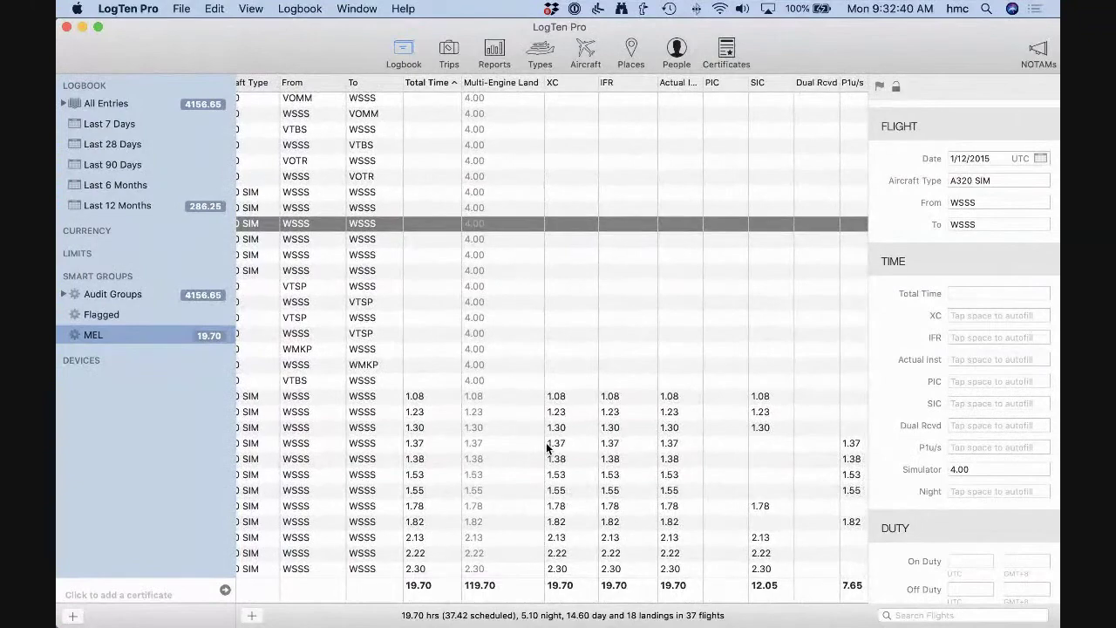
# Select all A320 SIM entries in the MEL group that have a Total Time and set their Total Time and XC to 0
pyautogui.click(503, 395)
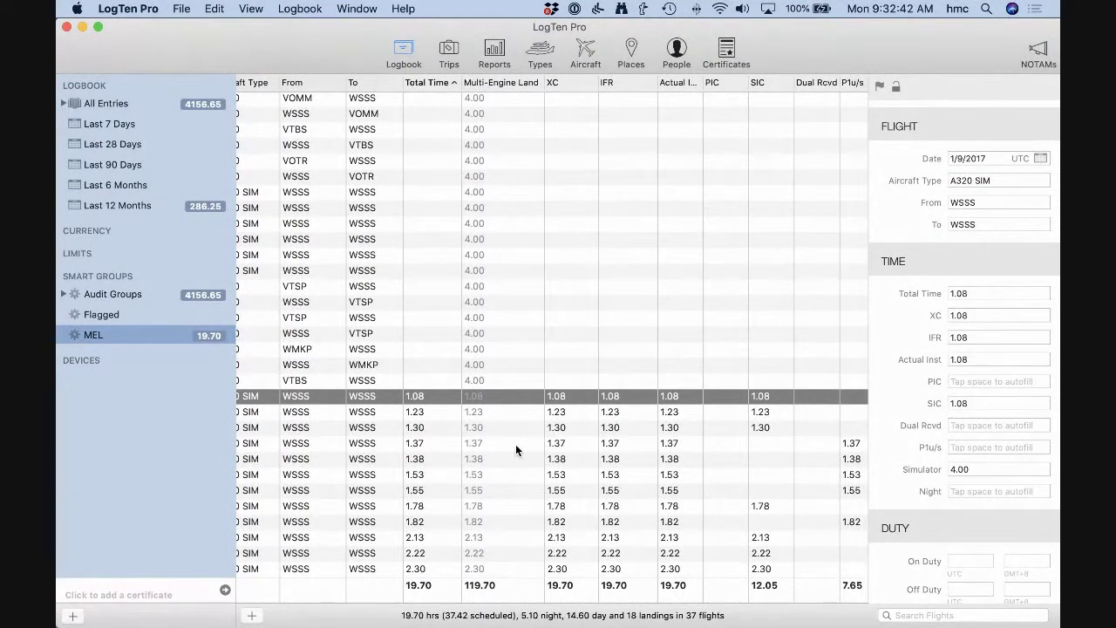
pyautogui.hscroll(-3, 516, 444)
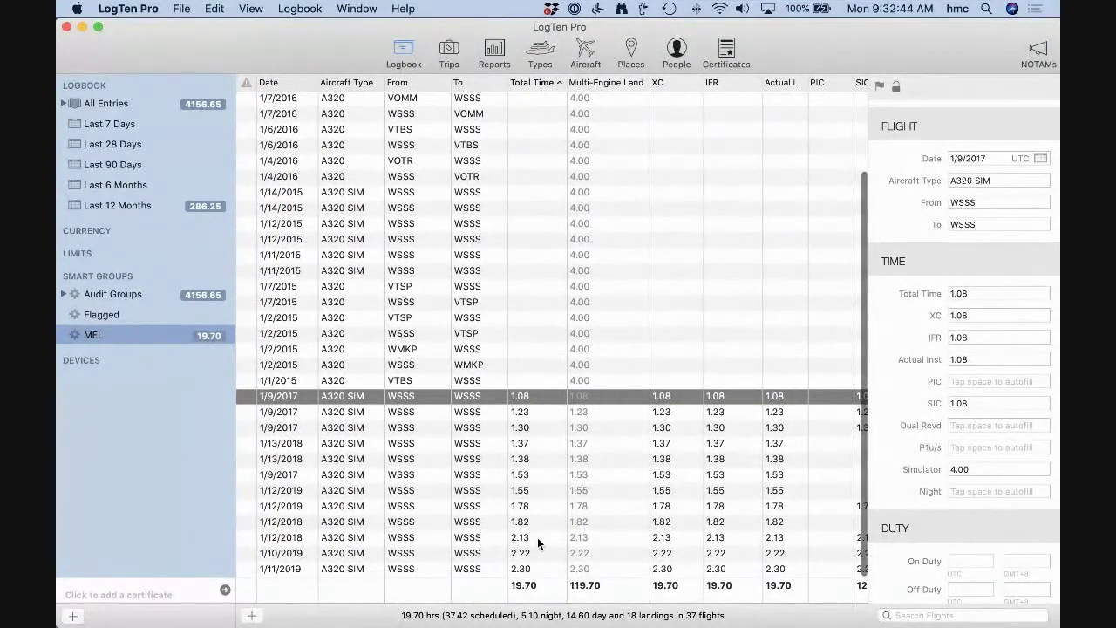
pyautogui.keyDown('shift'); pyautogui.click(489, 568); pyautogui.keyUp('shift')
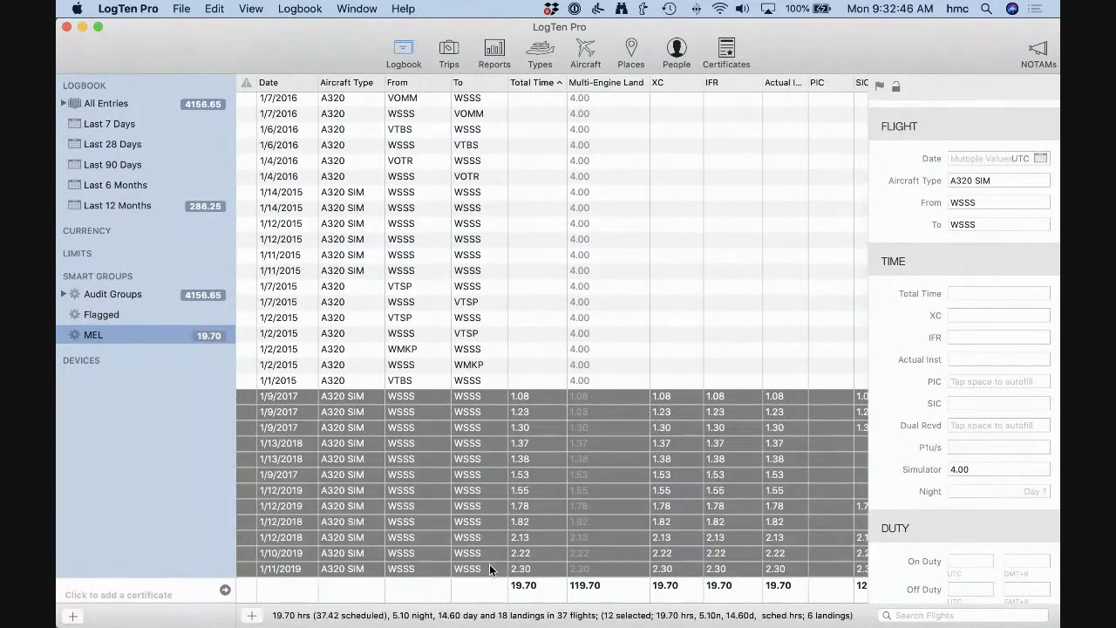
pyautogui.moveTo(489, 564); pyautogui.dragTo(583, 464)
pyautogui.hscroll(5, 813, 422)
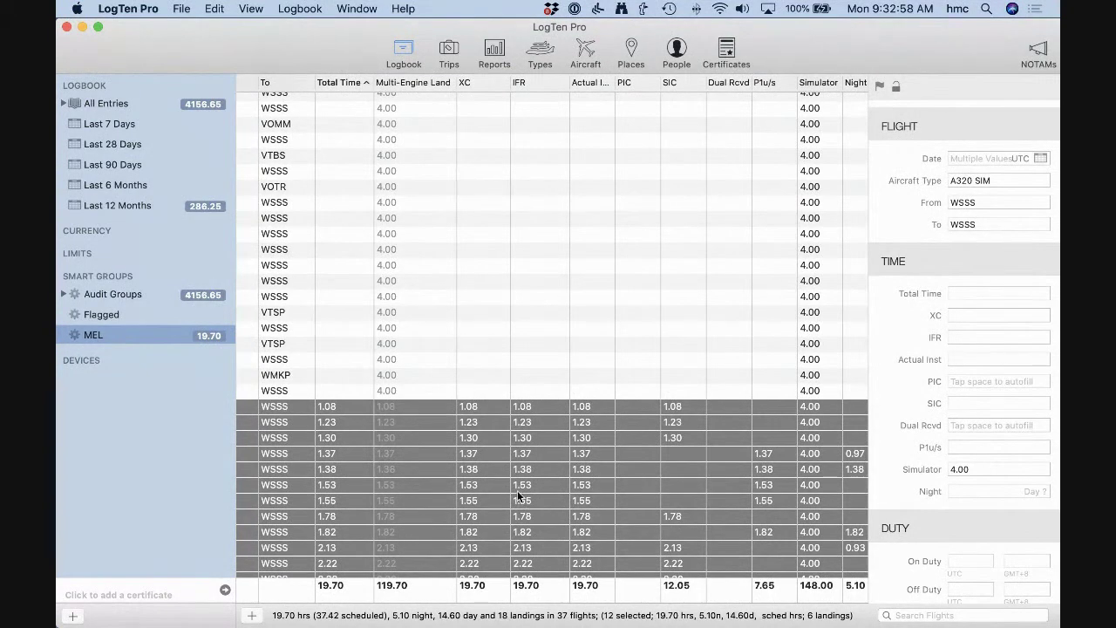
pyautogui.click(968, 292)
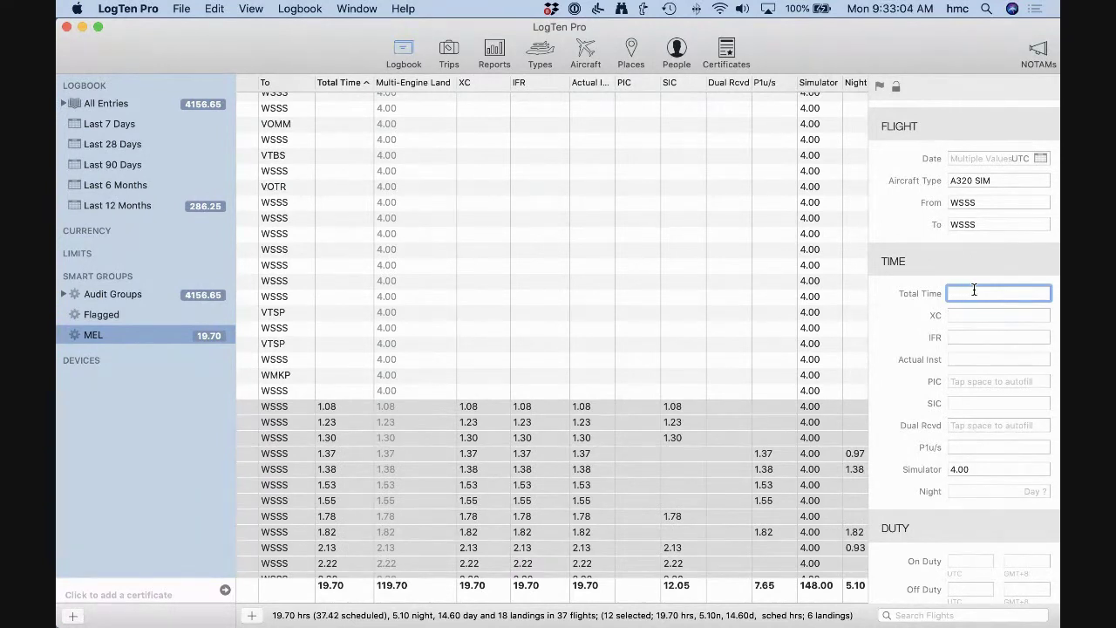
pyautogui.write('0')
pyautogui.press('Tab')
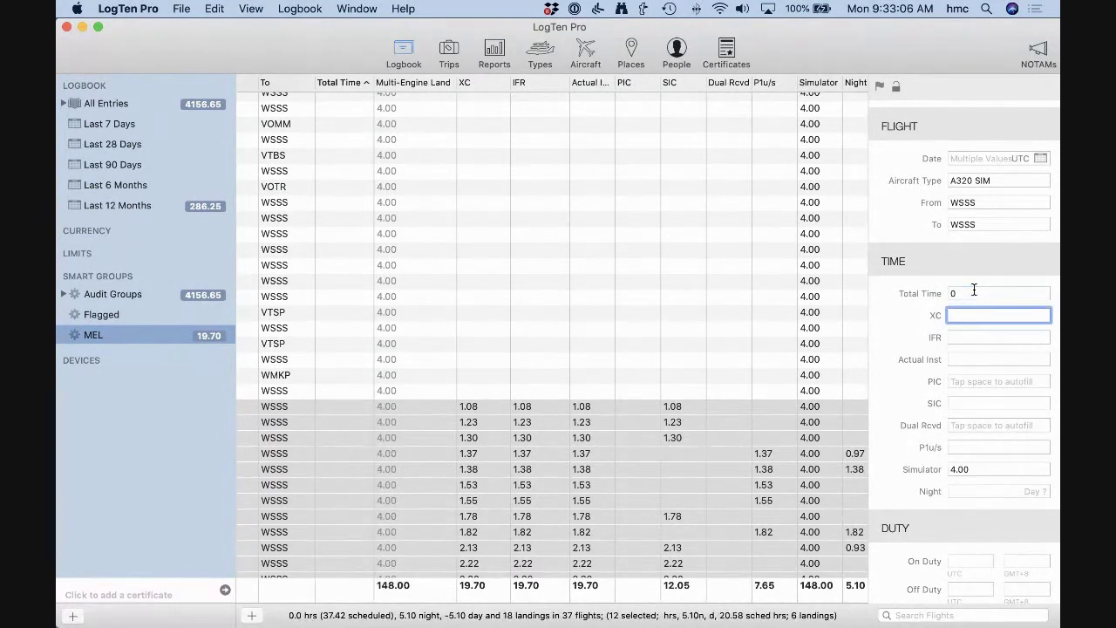
pyautogui.write('0')
pyautogui.press('Tab')
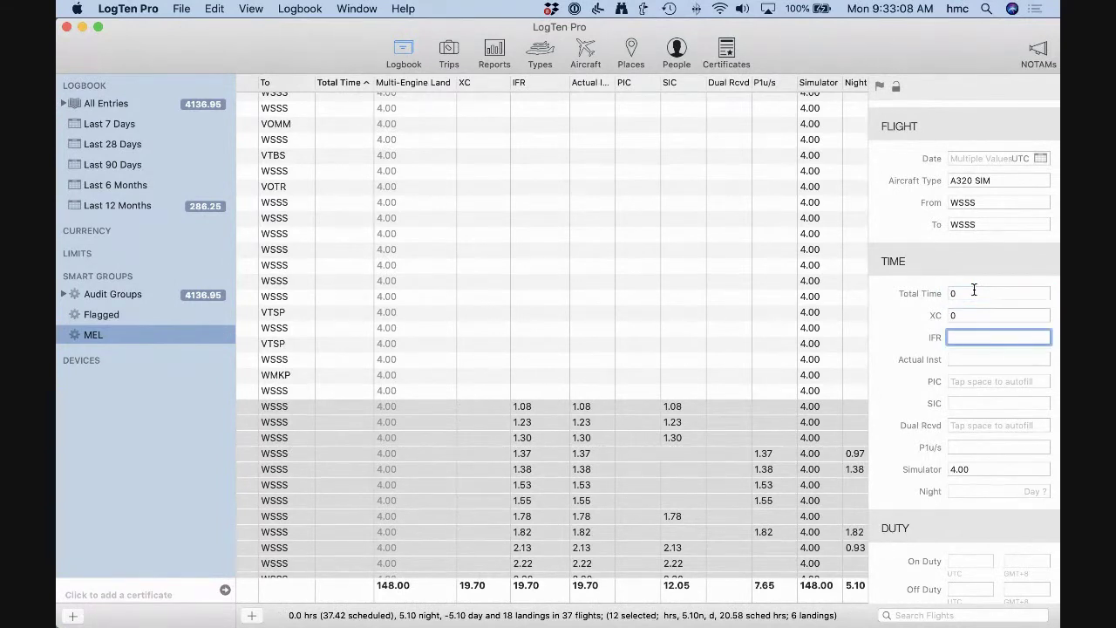
# Set IFR, Actual Inst, SIC, P1u/s and Night to 0 for the selected A320 SIM entries
pyautogui.write('0')
pyautogui.press('Tab')
pyautogui.write('0')
pyautogui.press('Tab')
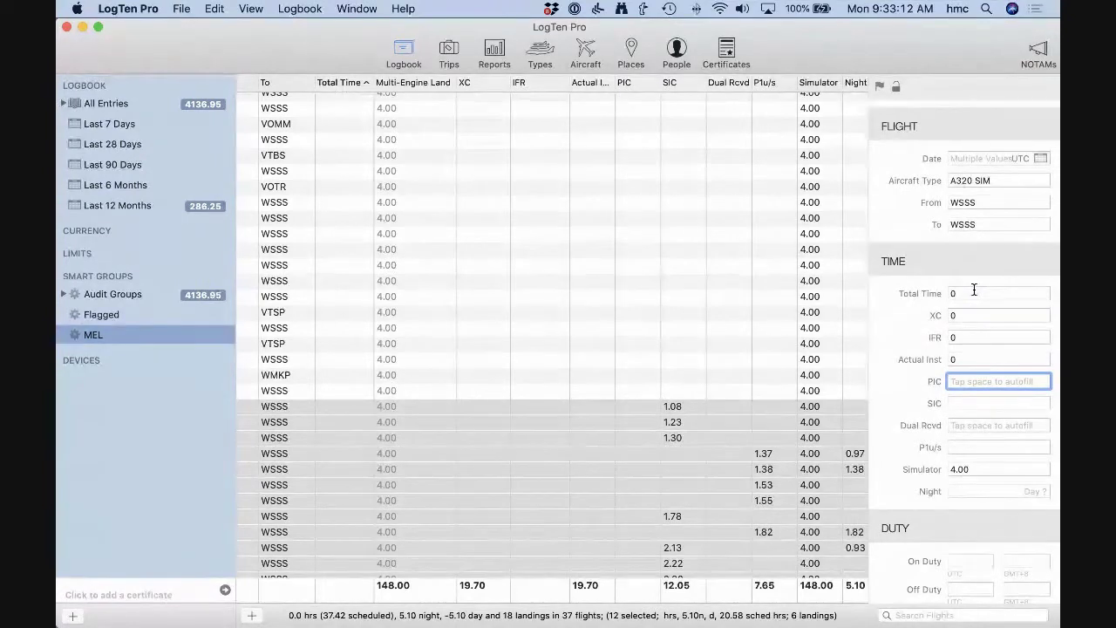
pyautogui.press('Tab')
pyautogui.write('0')
pyautogui.press('Tab')
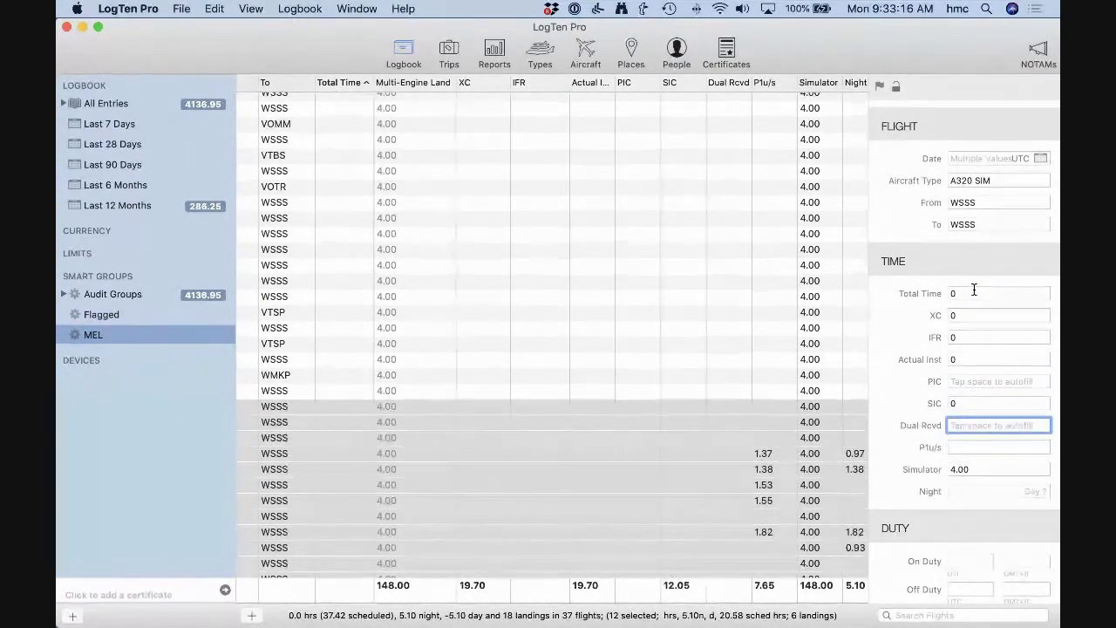
pyautogui.press('Tab')
pyautogui.press('Tab')
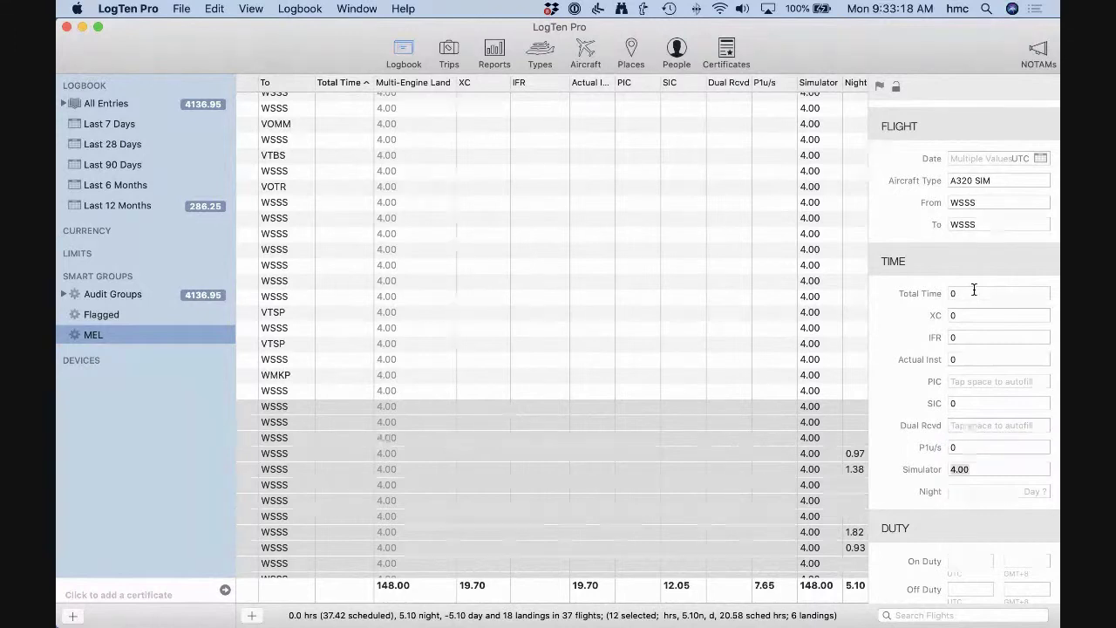
pyautogui.press('Tab')
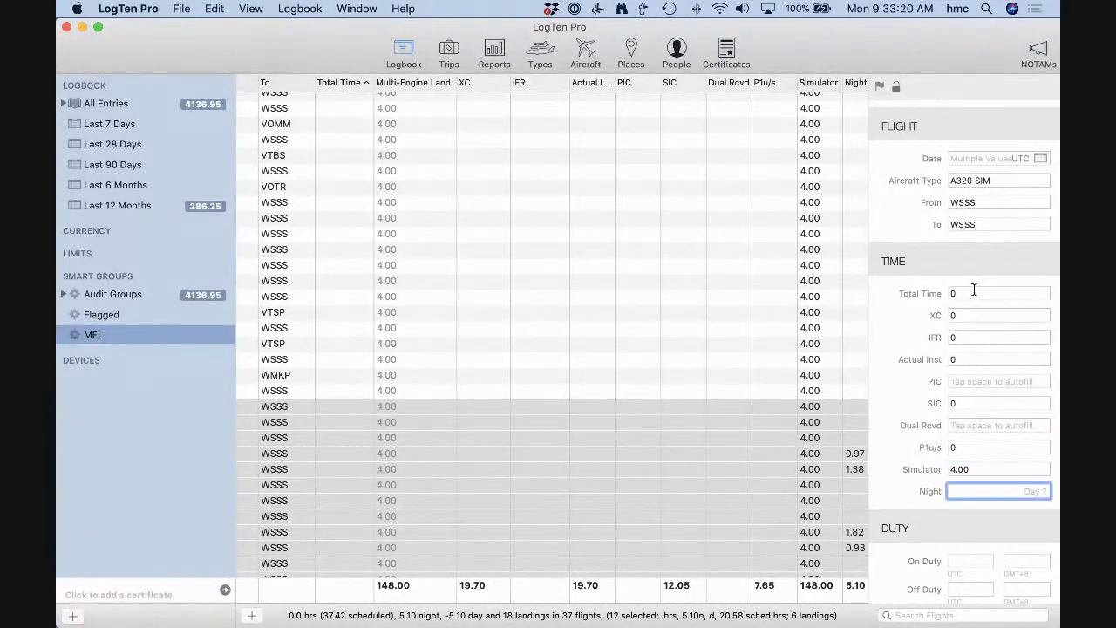
pyautogui.press('Tab')
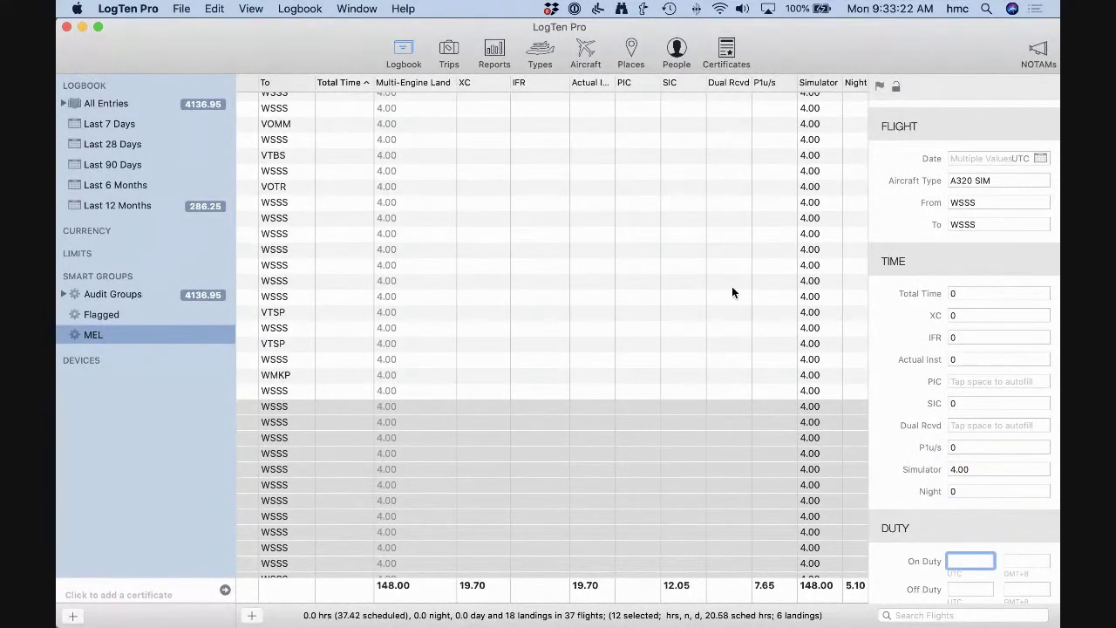
# Reload the MEL smart group and examine its entries' aircraft types, Multi-Engine Land, Simulator and other time columns
pyautogui.click(103, 314)
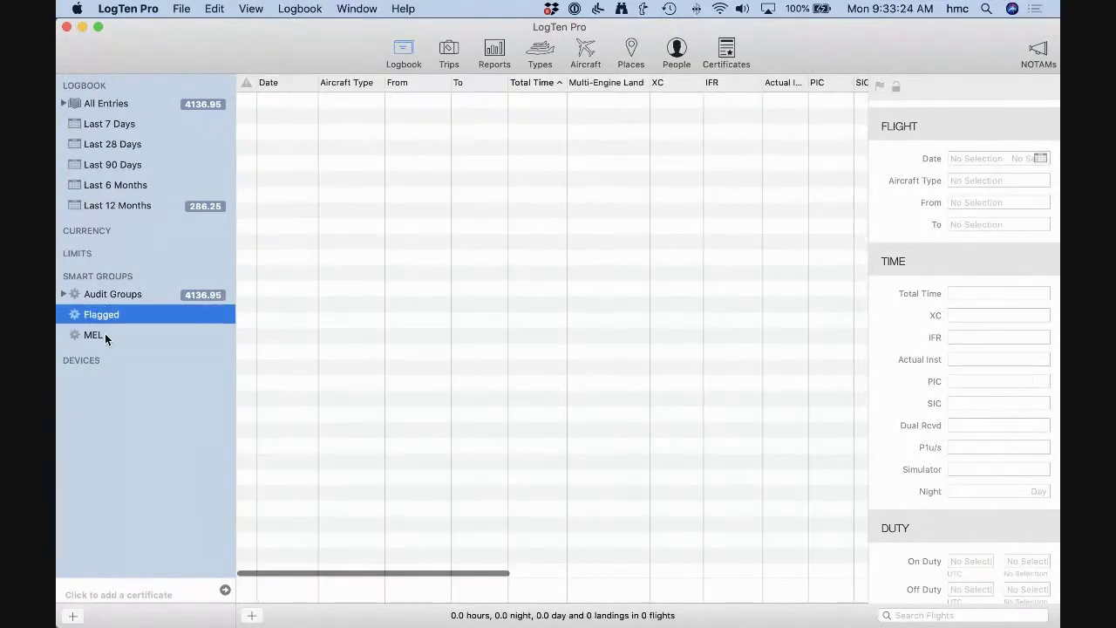
pyautogui.click(105, 334)
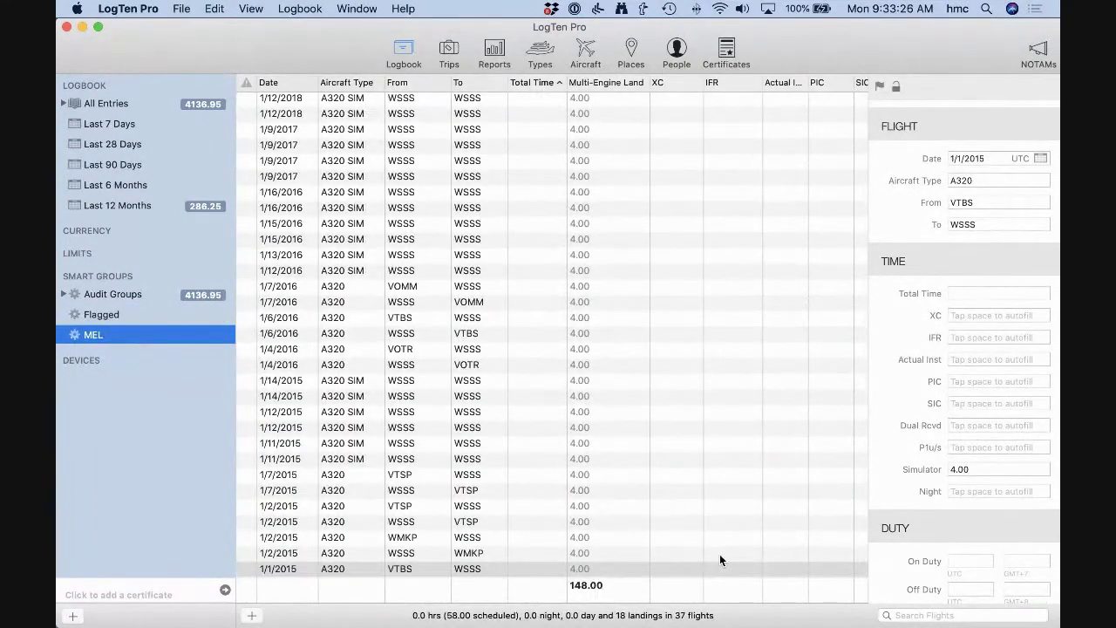
pyautogui.scroll(3, 702, 595)
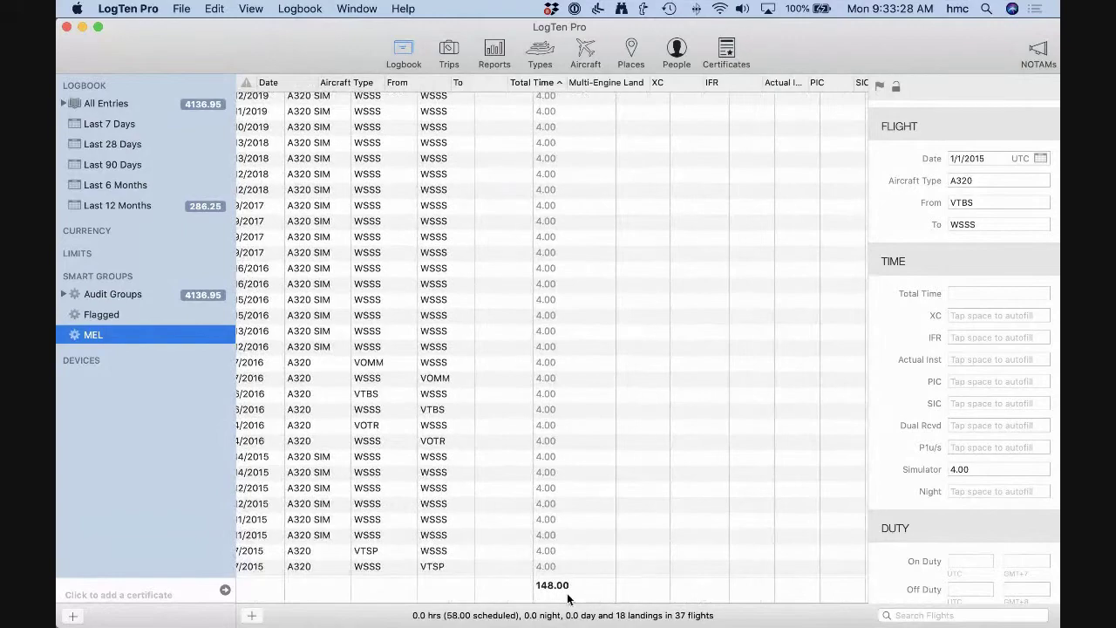
pyautogui.hscroll(5, 565, 599)
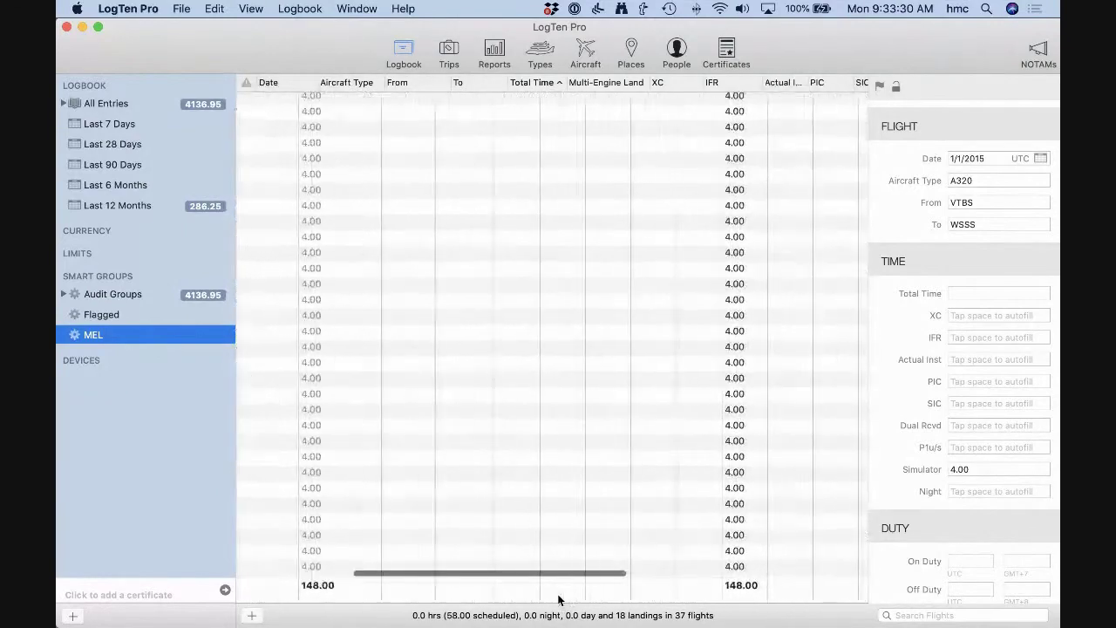
pyautogui.hscroll(10, 740, 392)
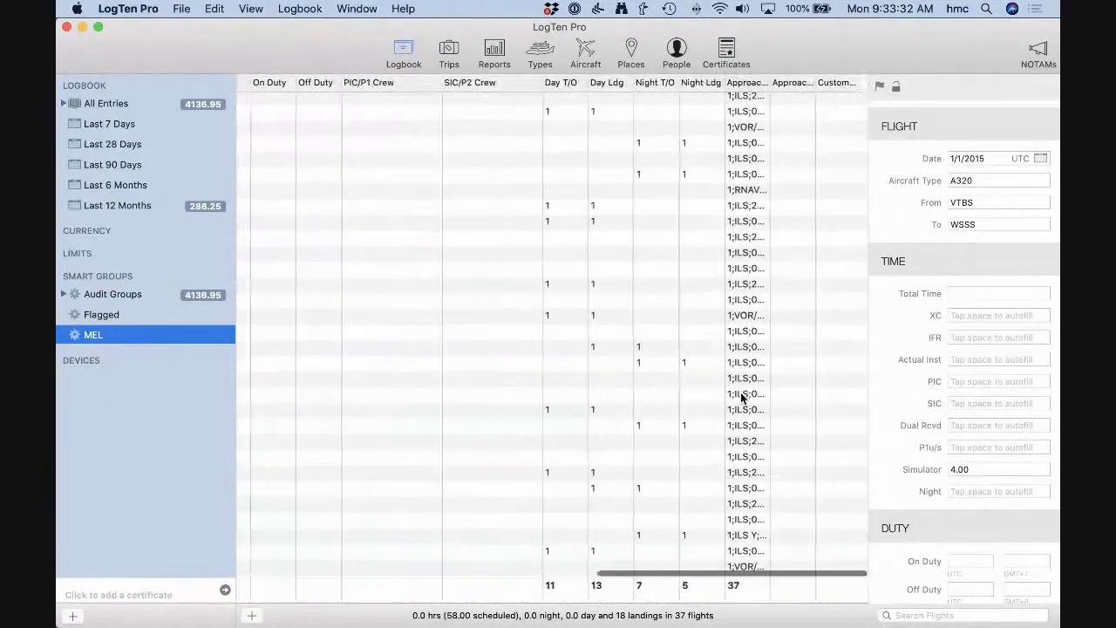
pyautogui.hscroll(-15, 741, 392)
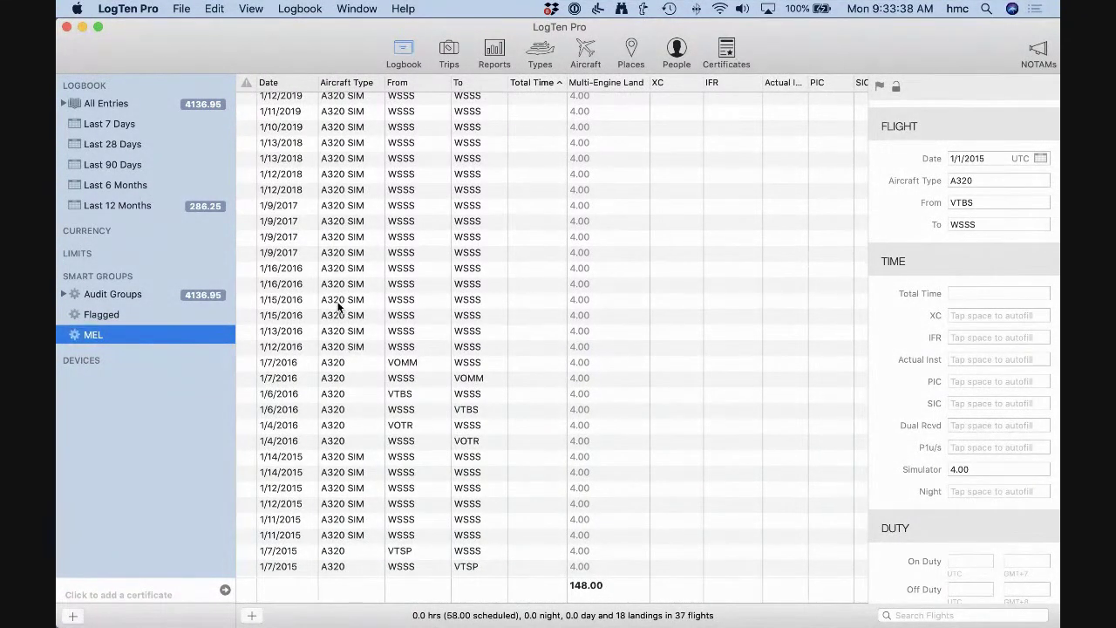
pyautogui.hscroll(5, 671, 185)
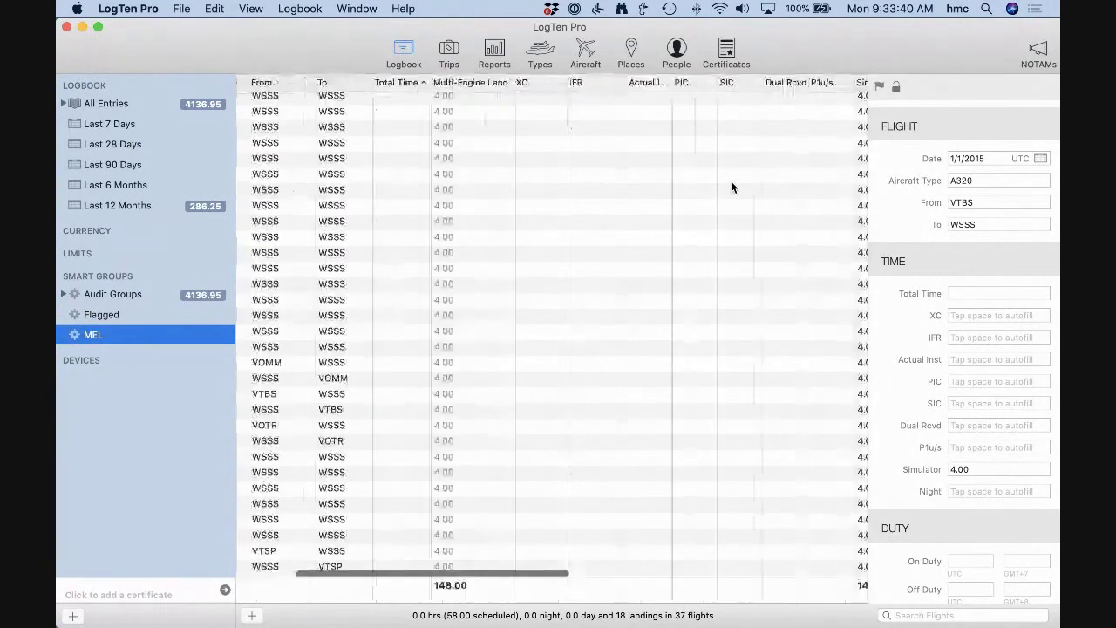
pyautogui.hscroll(3, 731, 186)
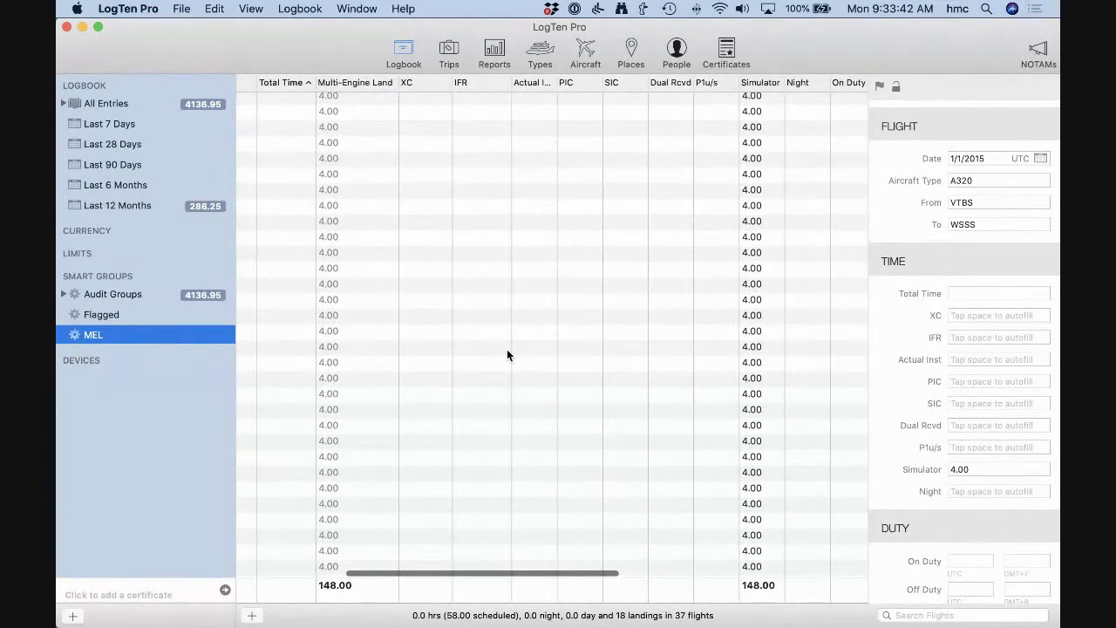
pyautogui.hscroll(-8, 503, 349)
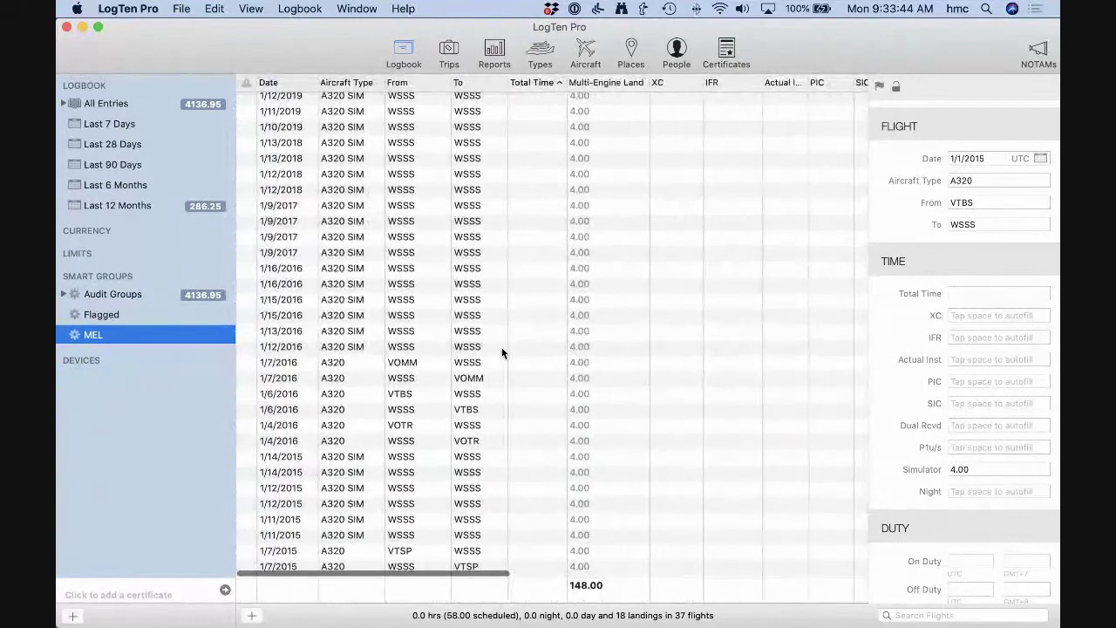
# Select all entries in the MEL group and set their Aircraft Type to A320 SIM
pyautogui.click(688, 291)
pyautogui.press('super+a')
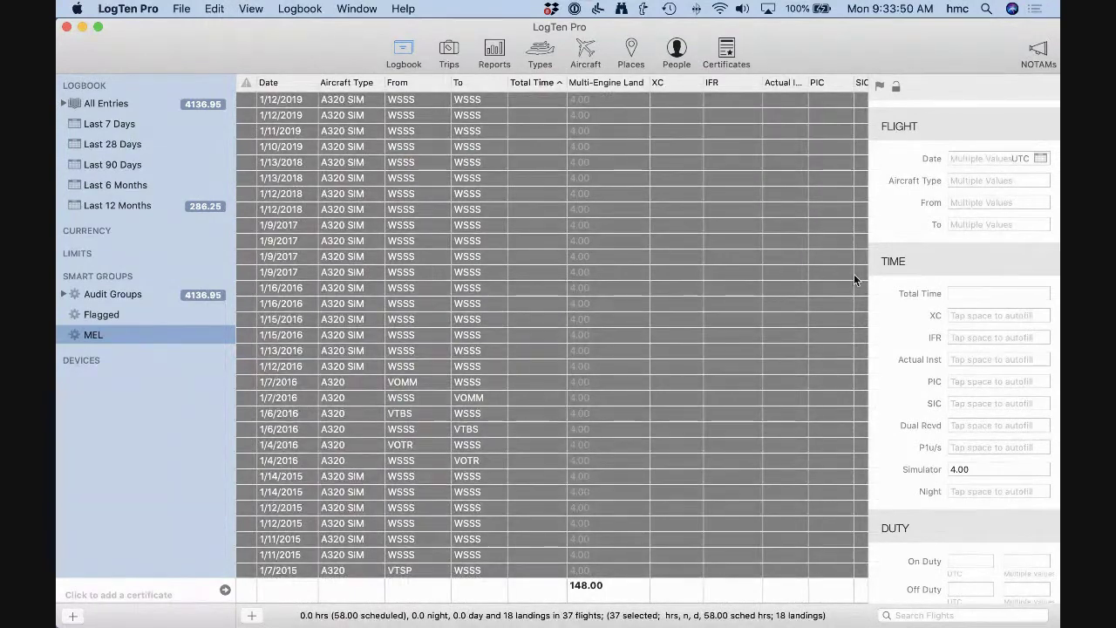
pyautogui.scroll(2, 420, 259)
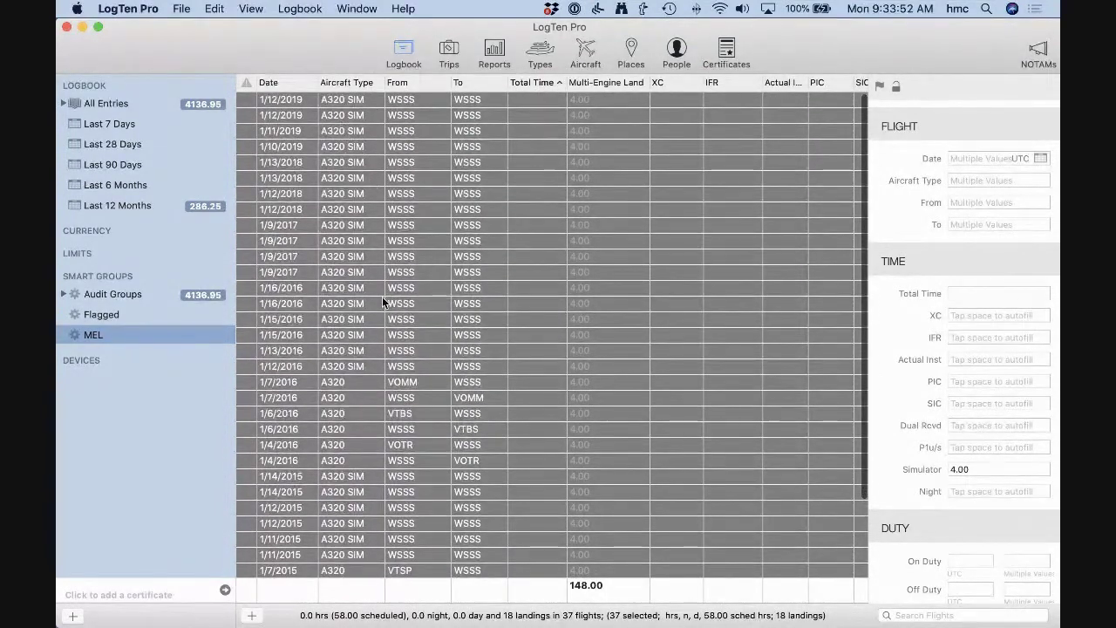
pyautogui.click(965, 181)
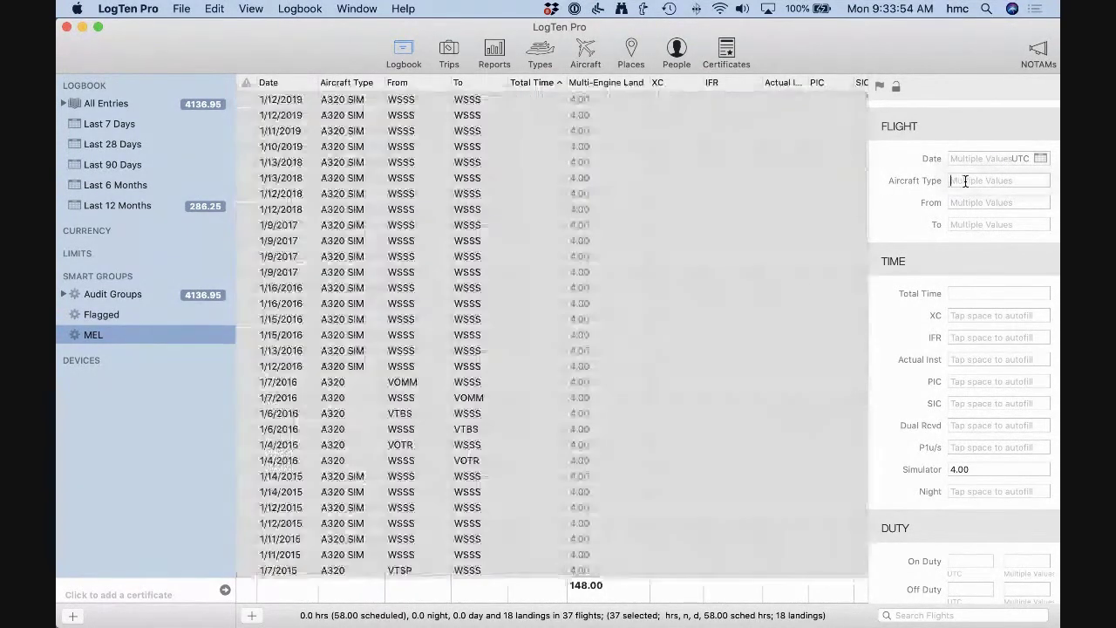
pyautogui.write('A320 SIM')
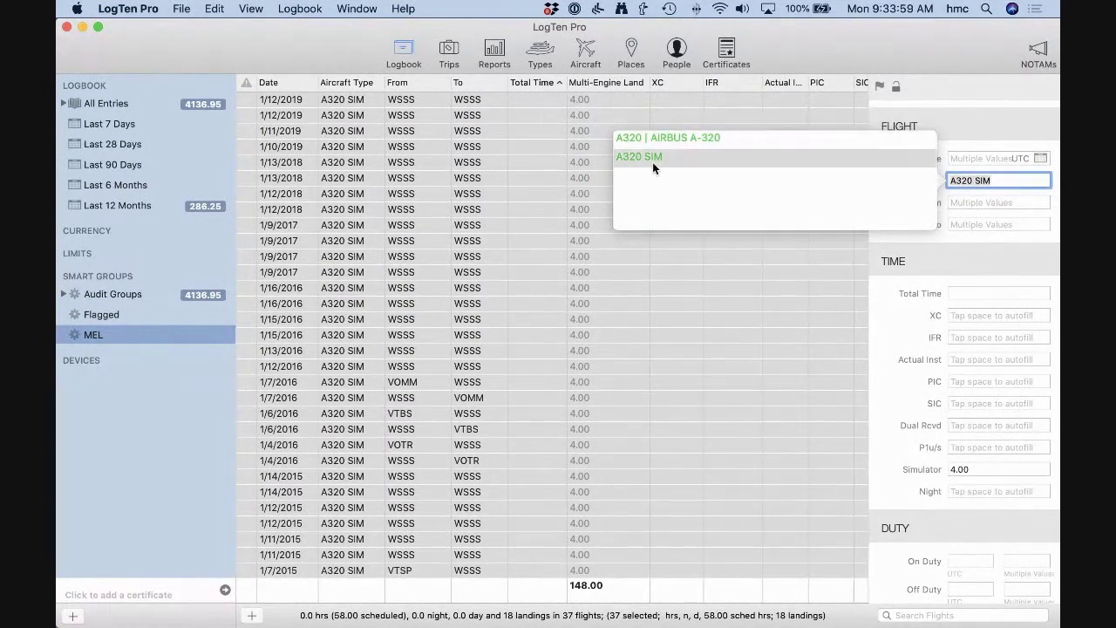
pyautogui.click(653, 162)
pyautogui.press('Tab')
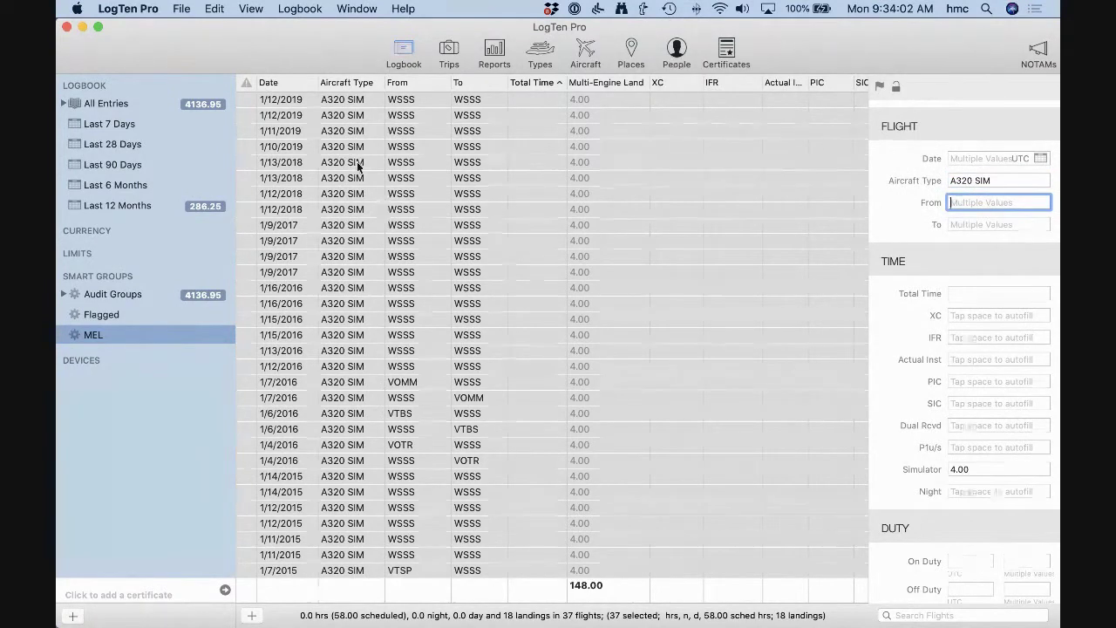
pyautogui.click(695, 129)
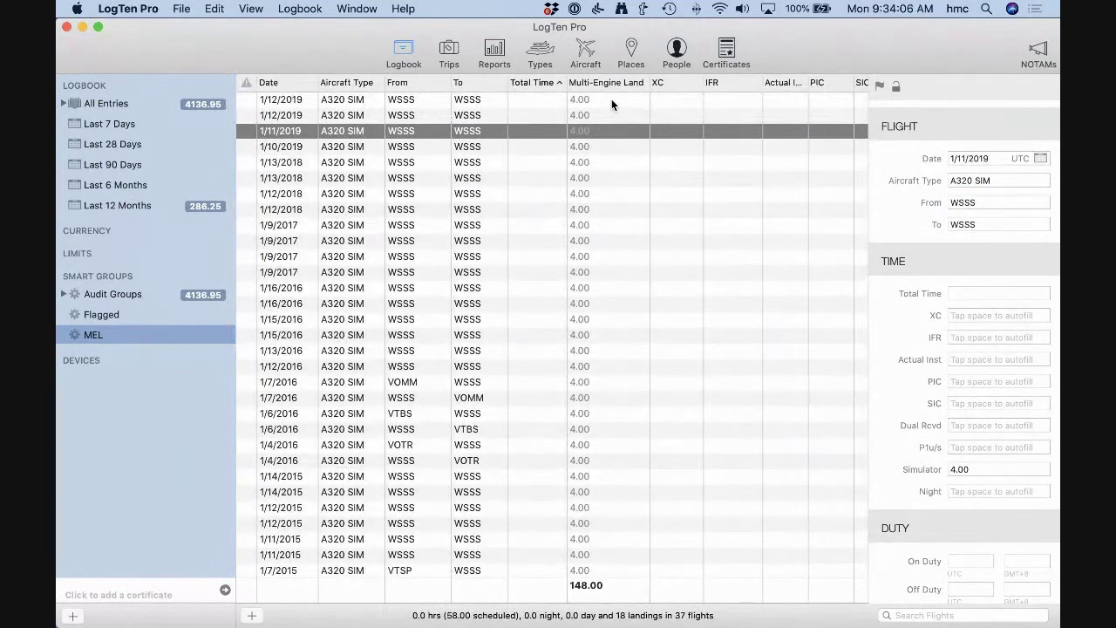
pyautogui.click(611, 100)
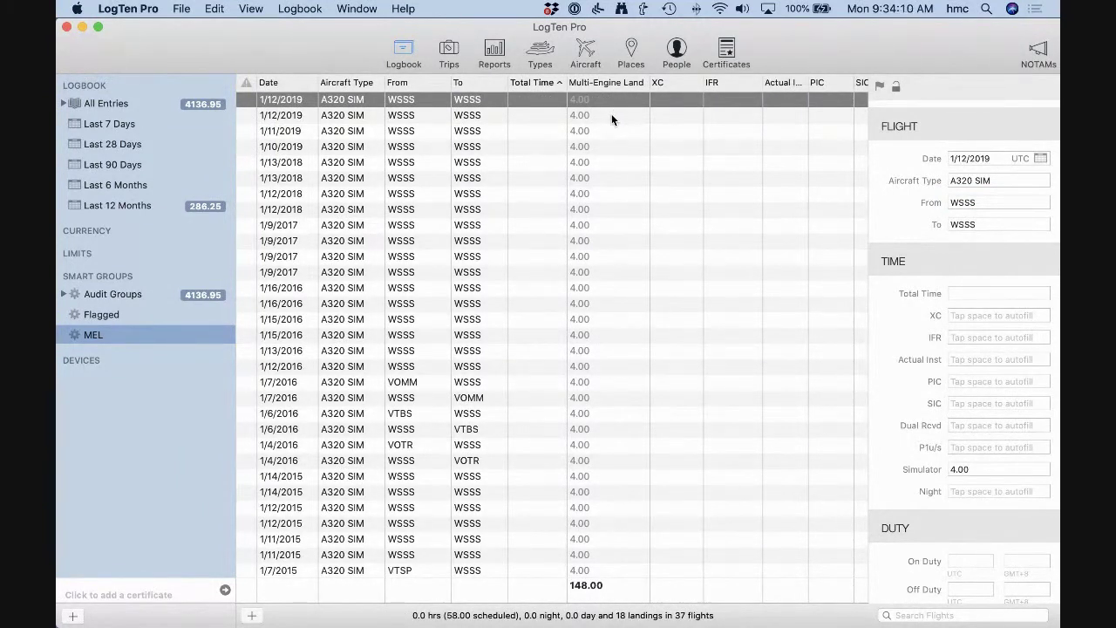
# Open the A320 SIM record among the aircraft types and its Engine Type for editing
pyautogui.click(541, 51)
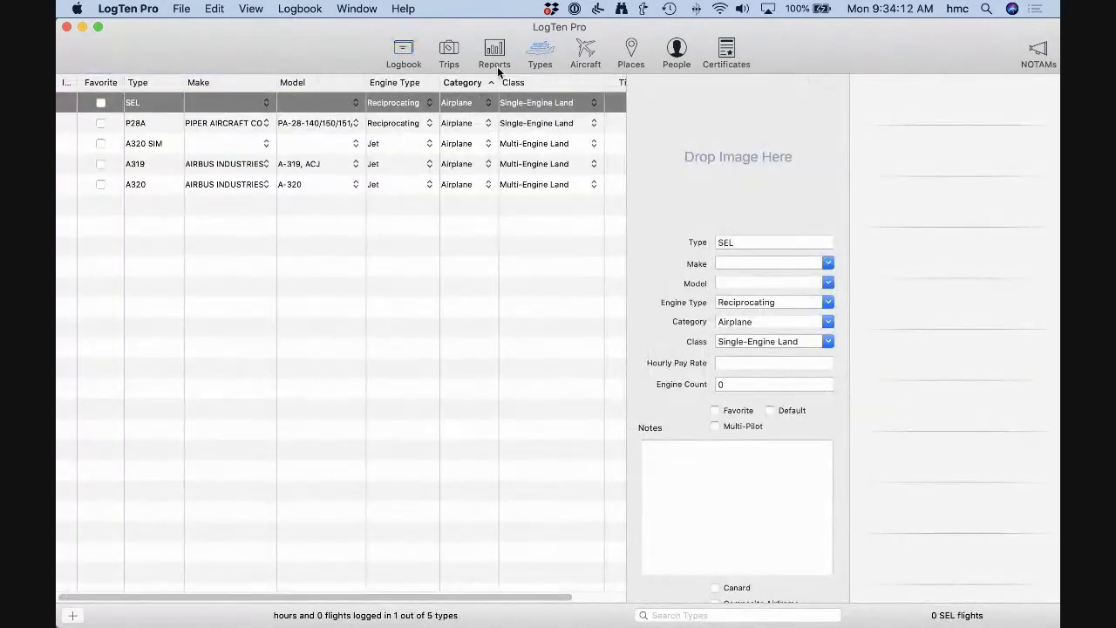
pyautogui.click(177, 145)
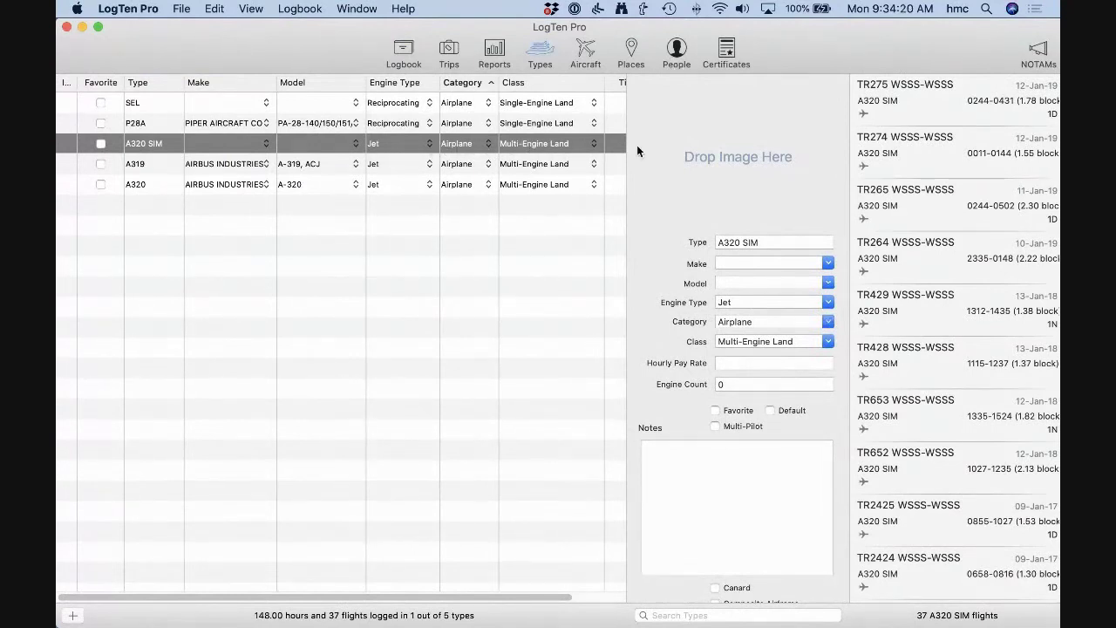
pyautogui.click(743, 301)
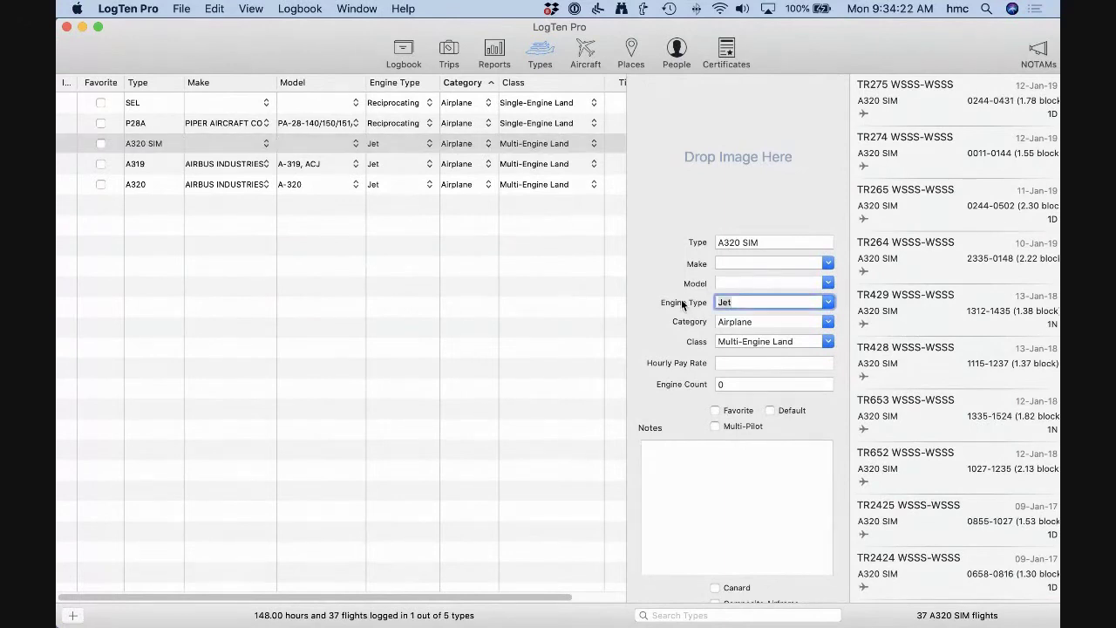
# Clear the engine type of the A320 SIM aircraft type and set its category to Simulator
pyautogui.press('BackSpace')
pyautogui.press('BackSpace')
pyautogui.press('BackSpace')
pyautogui.press('Tab')
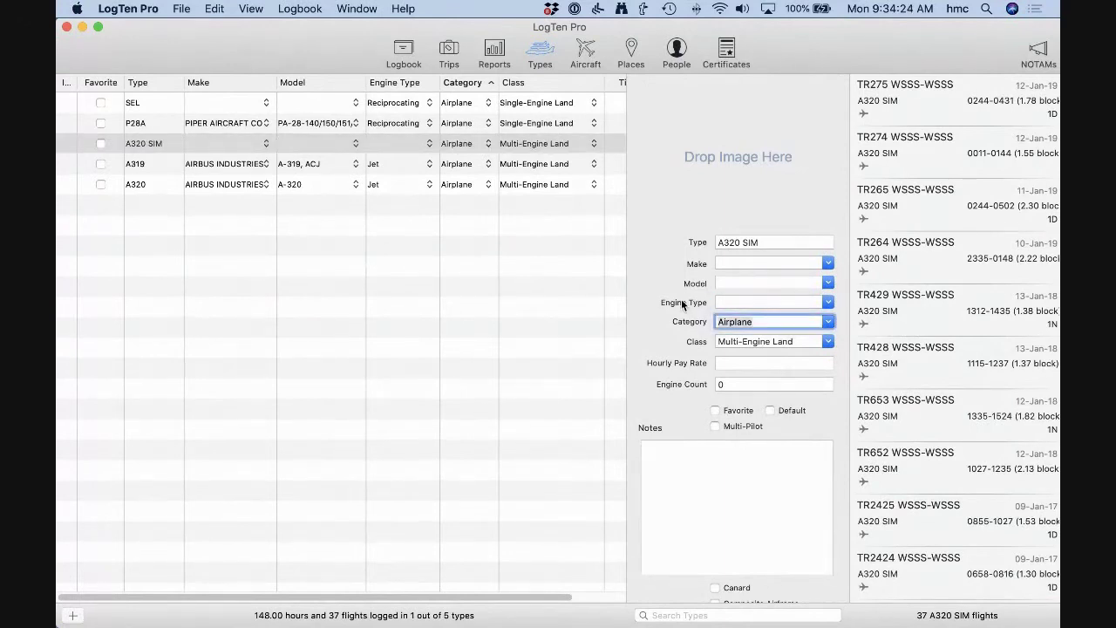
pyautogui.click(828, 322)
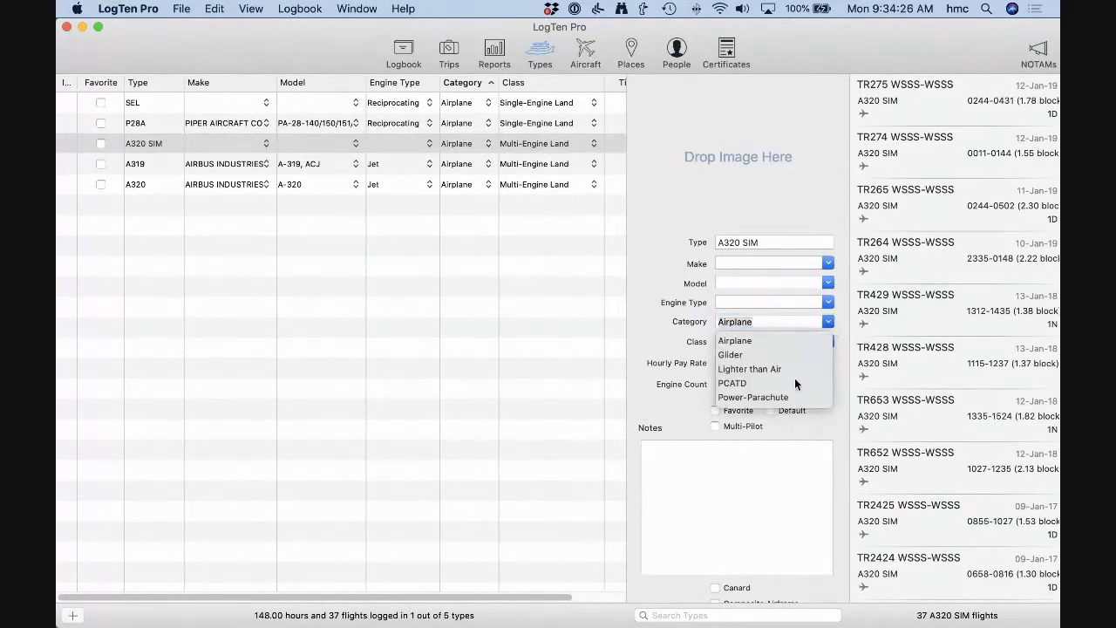
pyautogui.scroll(-2, 795, 382)
pyautogui.click(759, 388)
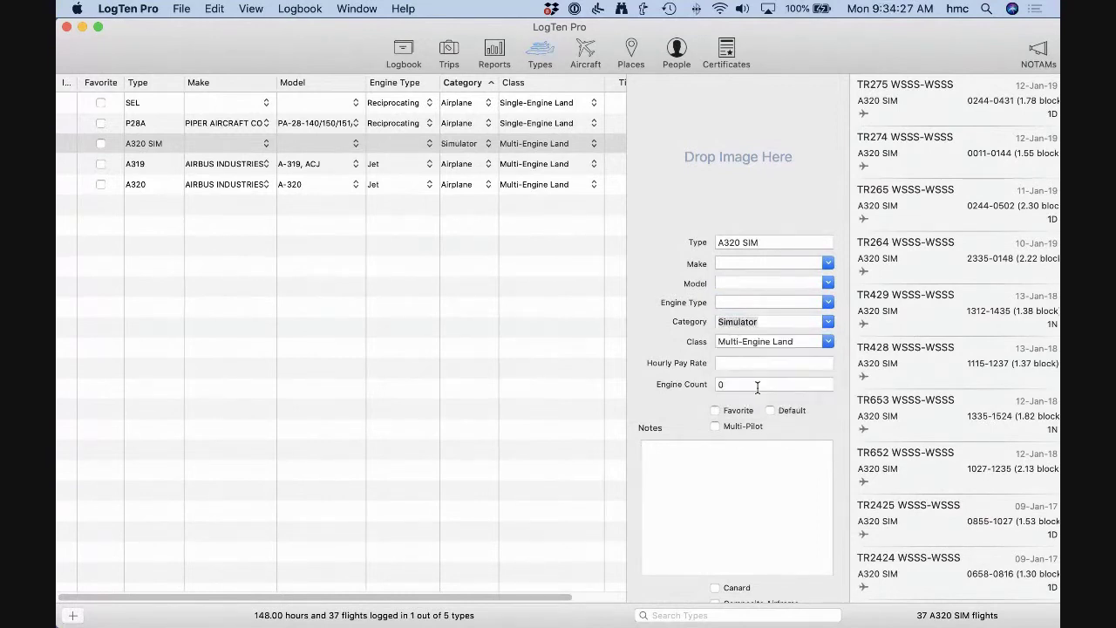
# Clear the class of the A320 SIM aircraft type
pyautogui.tripleClick(813, 341)
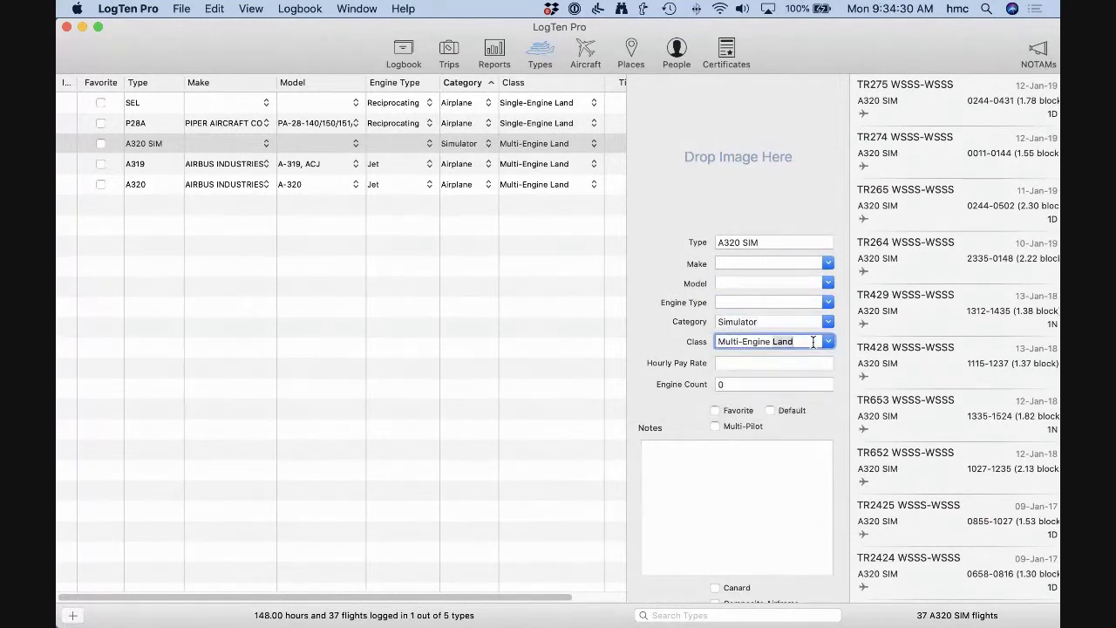
pyautogui.press('BackSpace')
pyautogui.press('Tab')
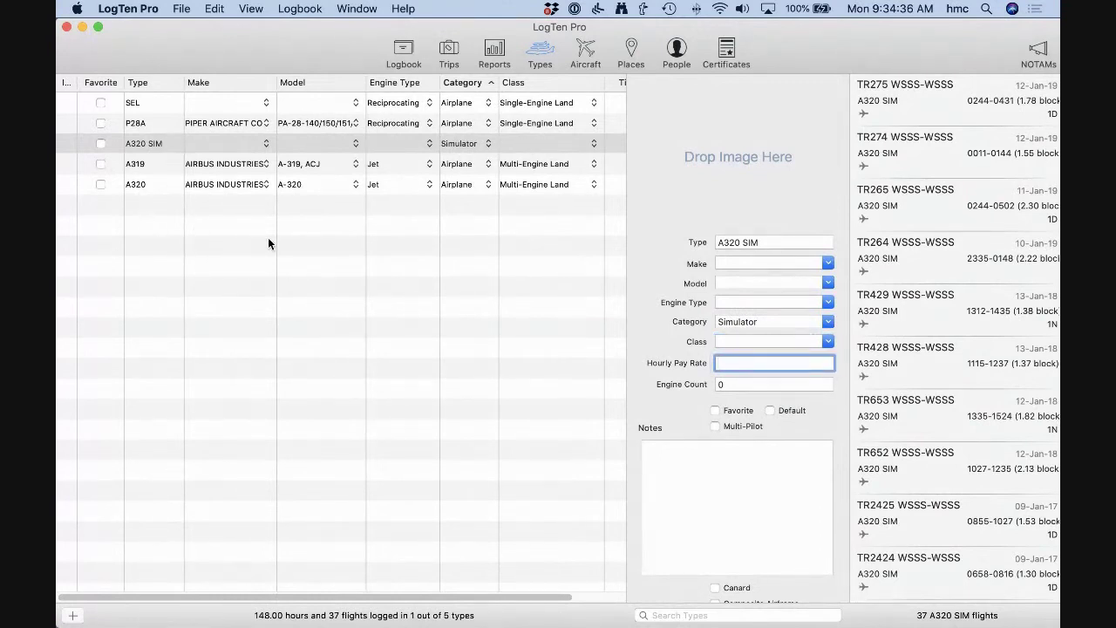
# Select all logbook entries, view the Flight Experience (Resumé) report for them, and close it
pyautogui.click(404, 48)
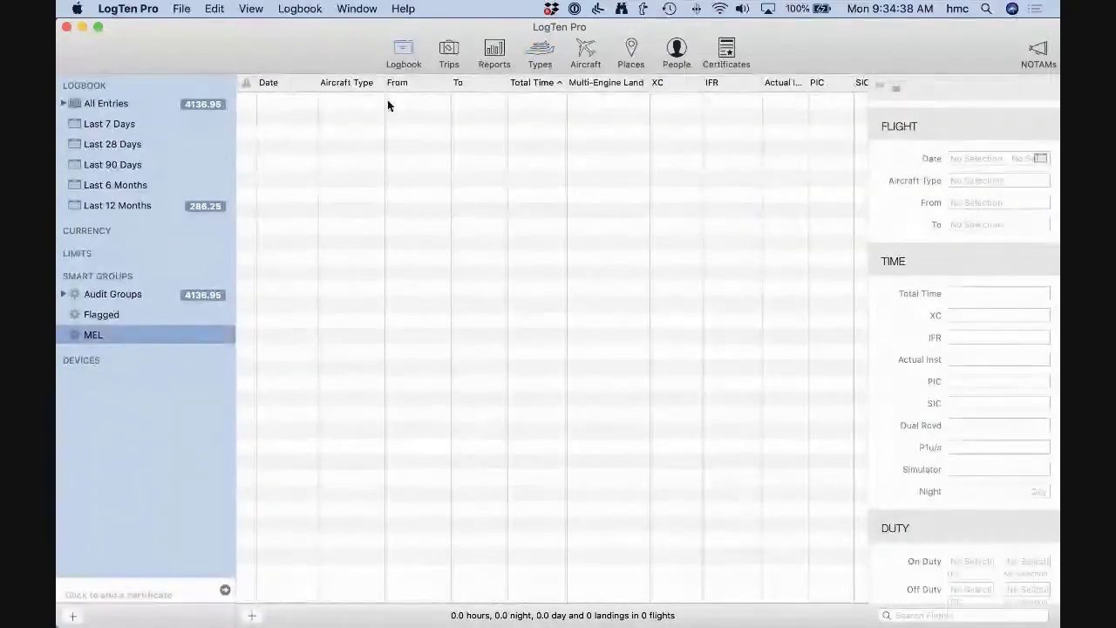
pyautogui.click(103, 103)
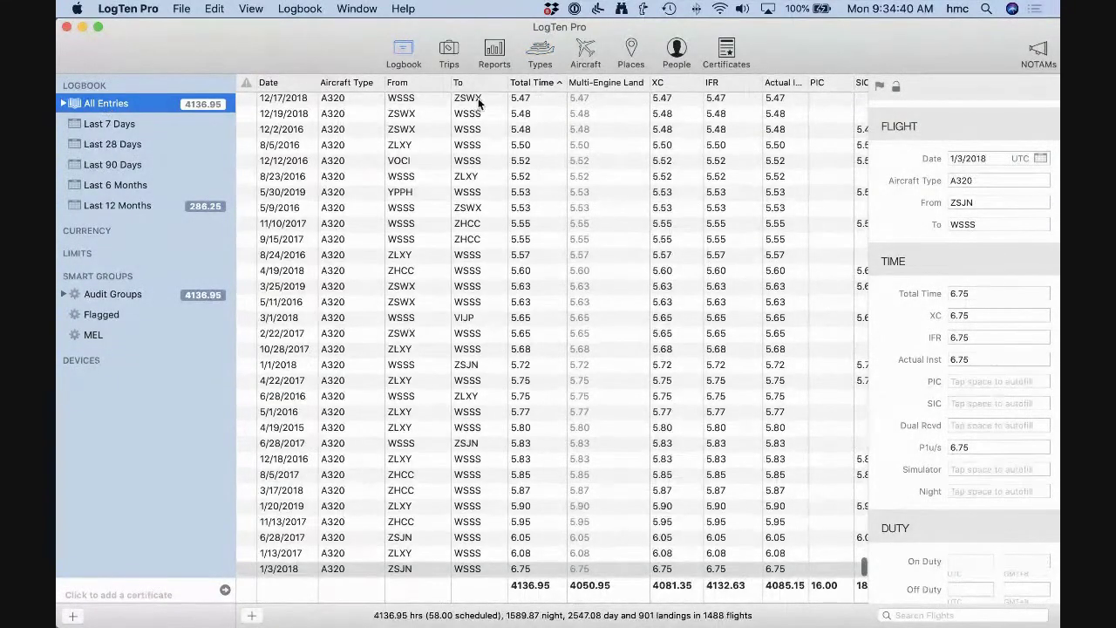
pyautogui.click(494, 51)
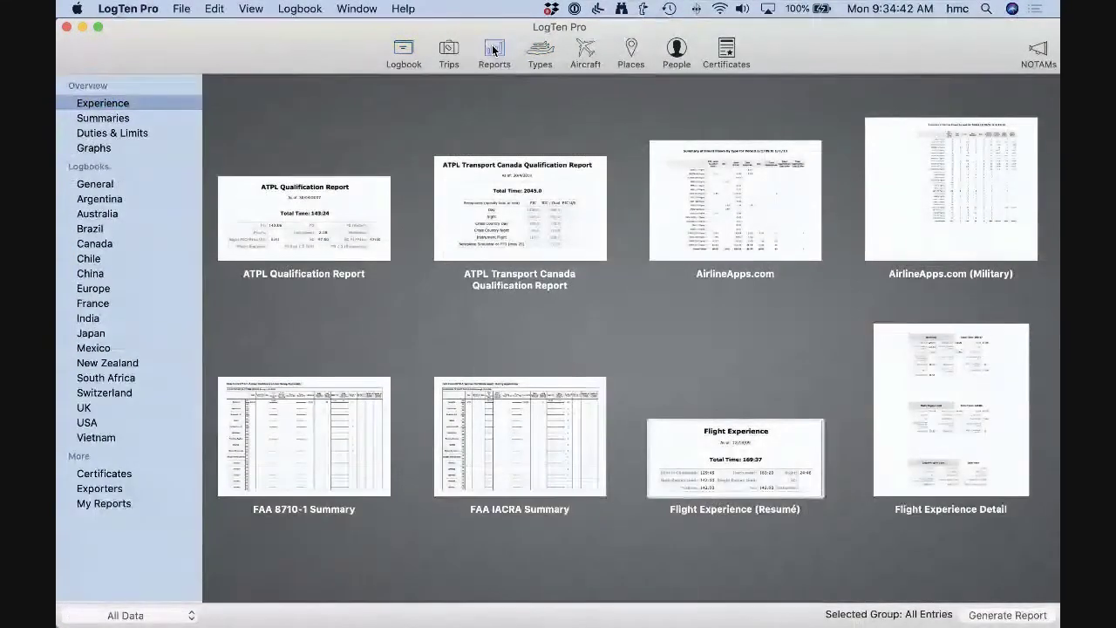
pyautogui.doubleClick(744, 476)
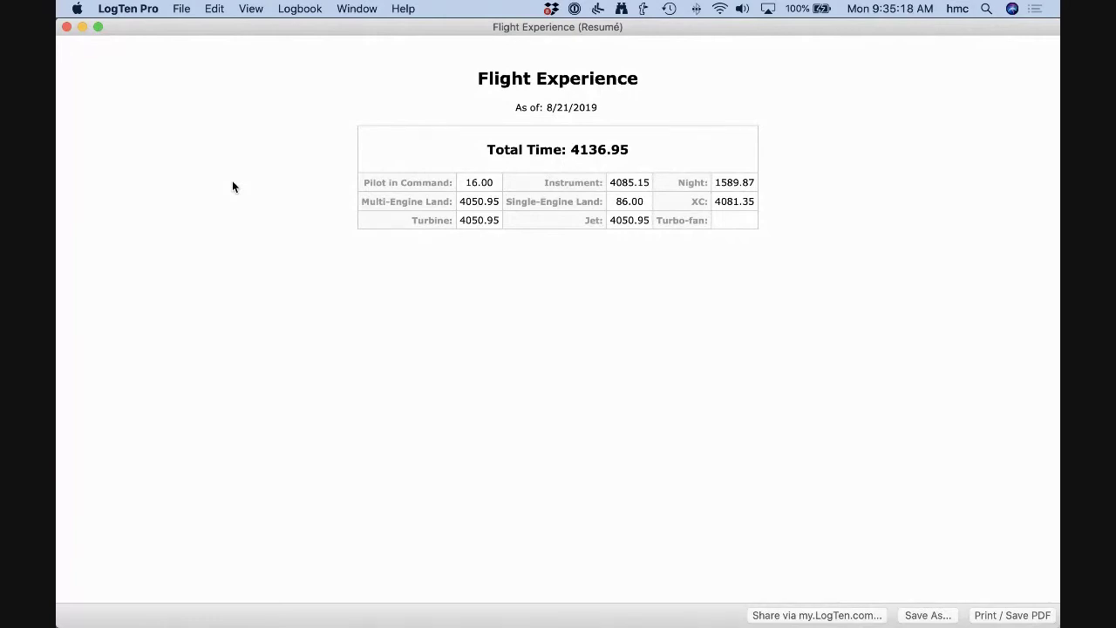
pyautogui.click(67, 27)
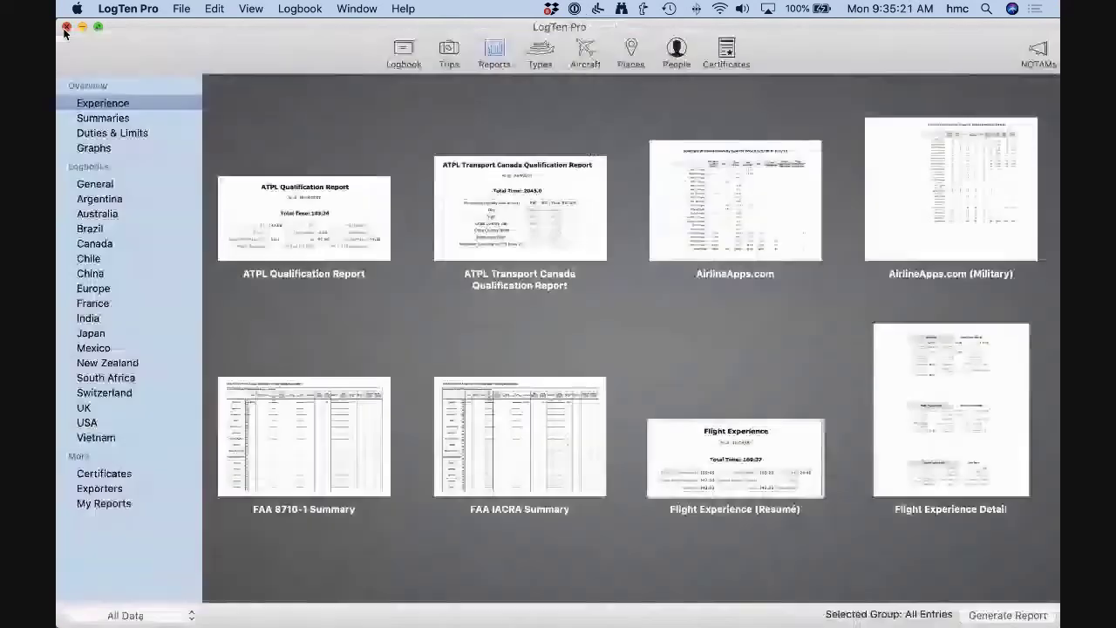
# Return to the logbook and examine the available sync methods in the preferences, keeping Wi-Fi
pyautogui.click(408, 49)
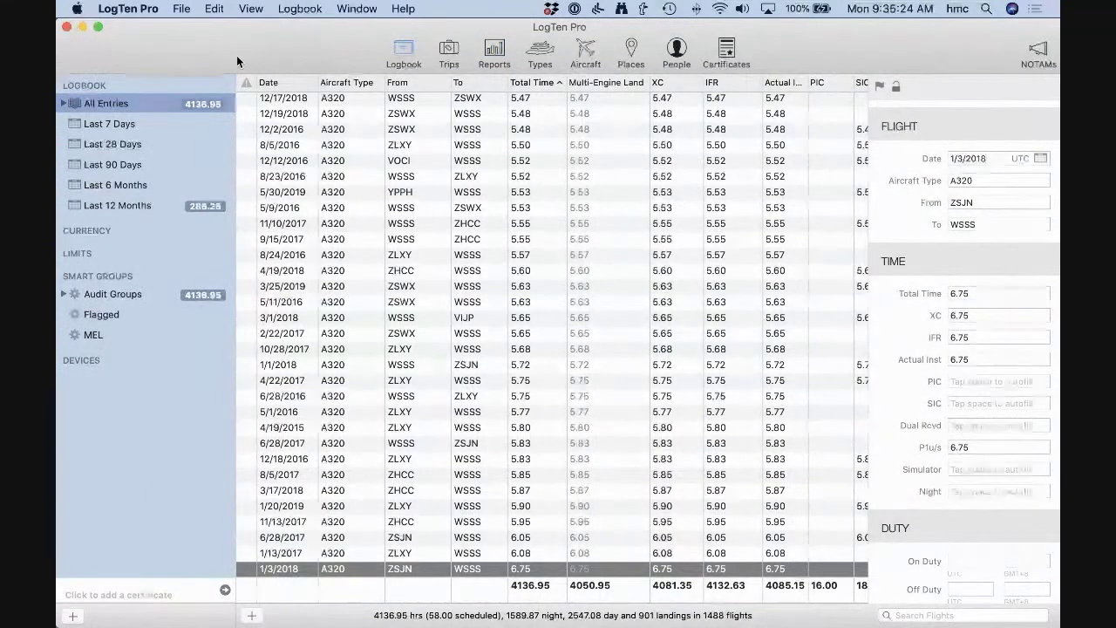
pyautogui.click(128, 9)
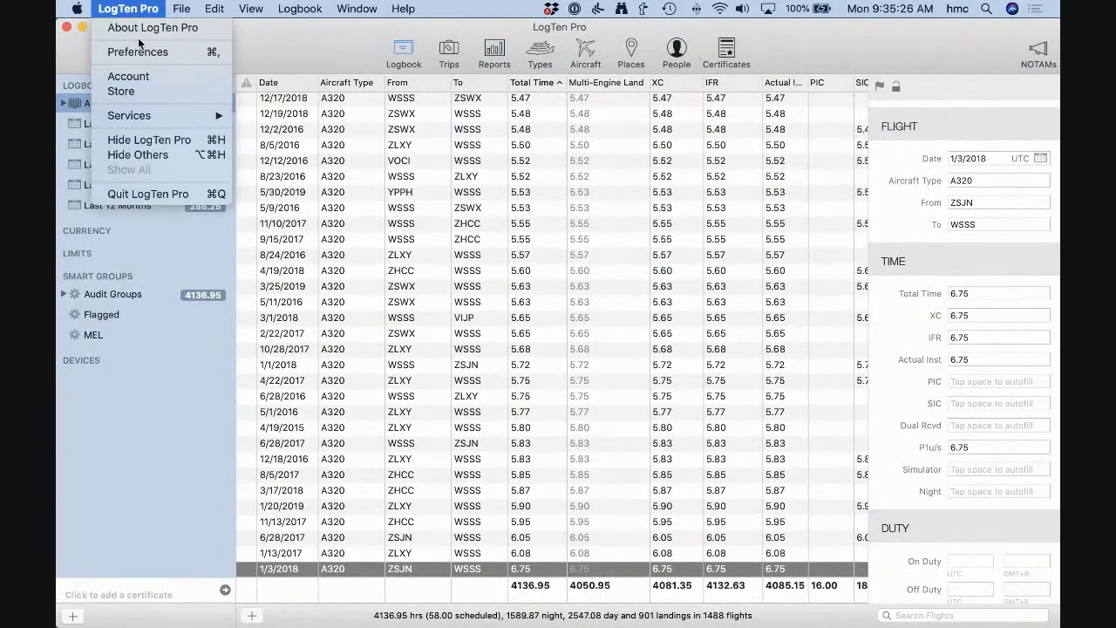
pyautogui.click(140, 53)
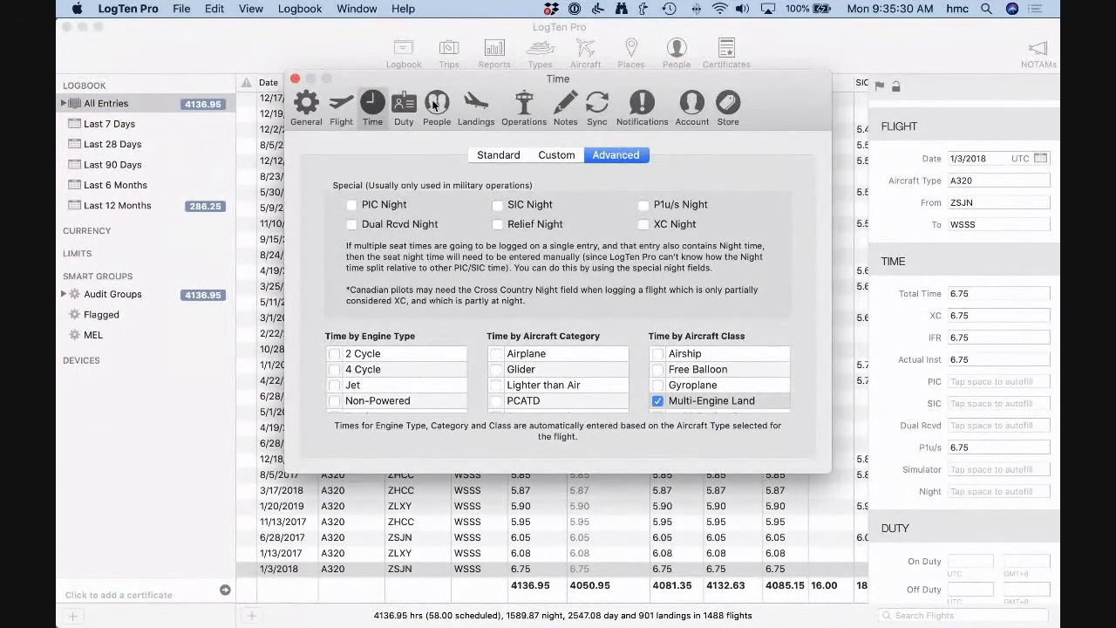
pyautogui.click(602, 102)
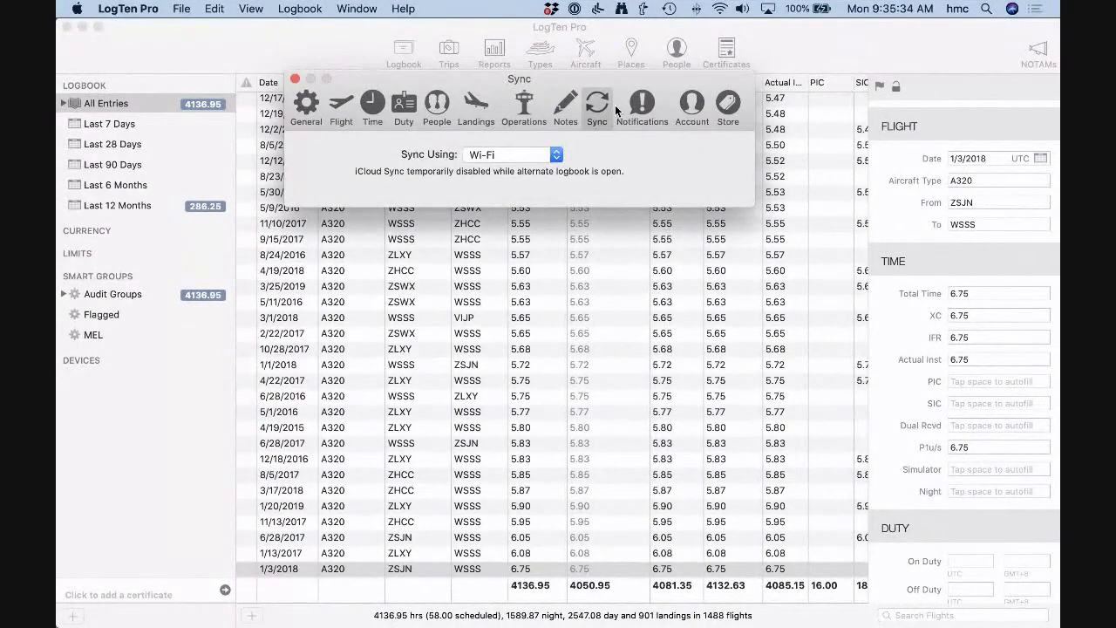
pyautogui.click(555, 156)
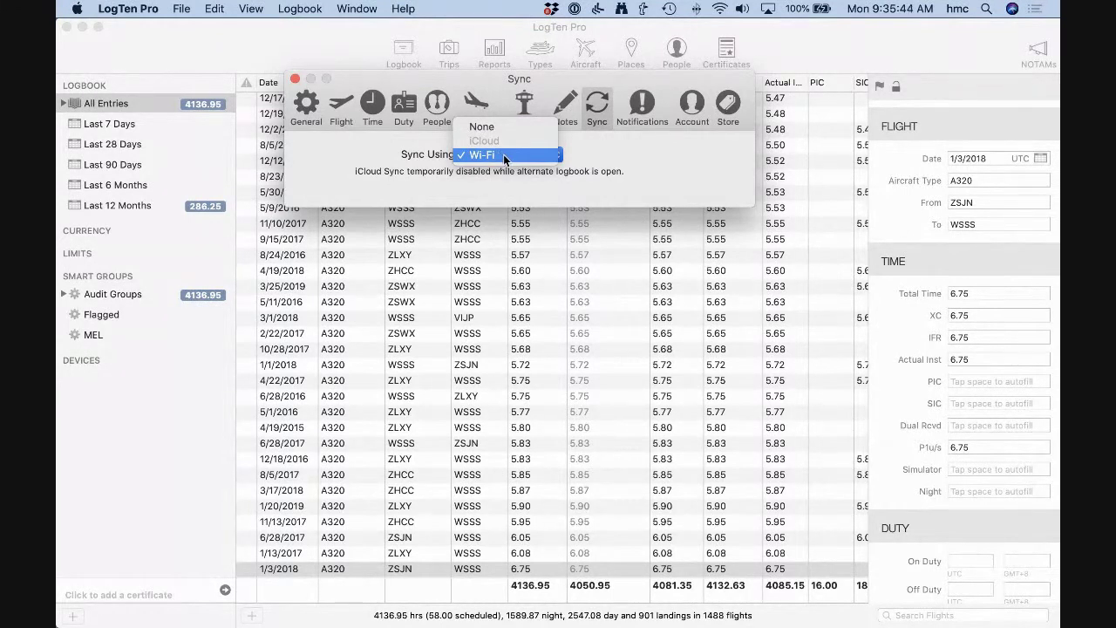
pyautogui.click(615, 147)
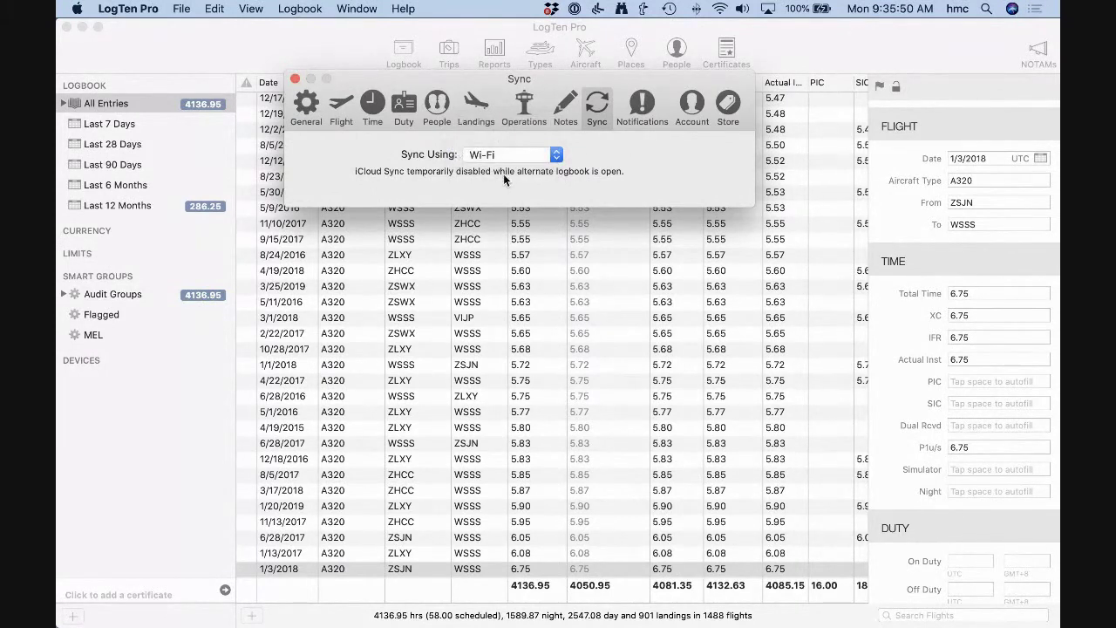
pyautogui.click(306, 106)
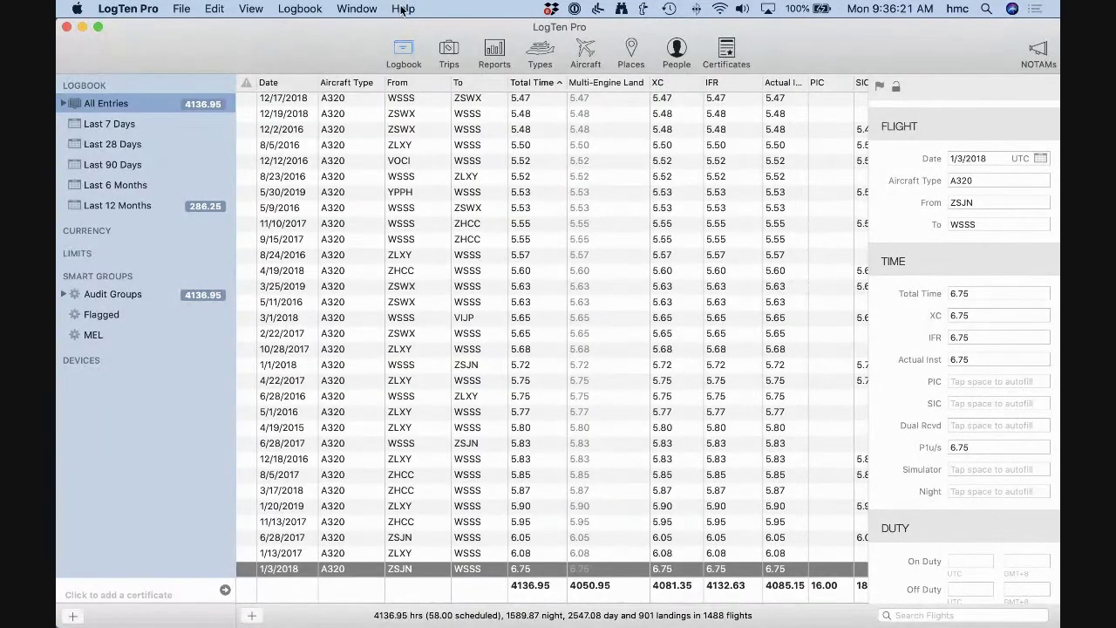
# Open the Contact Support form, look over its message and attachment options, and cancel it
pyautogui.click(403, 9)
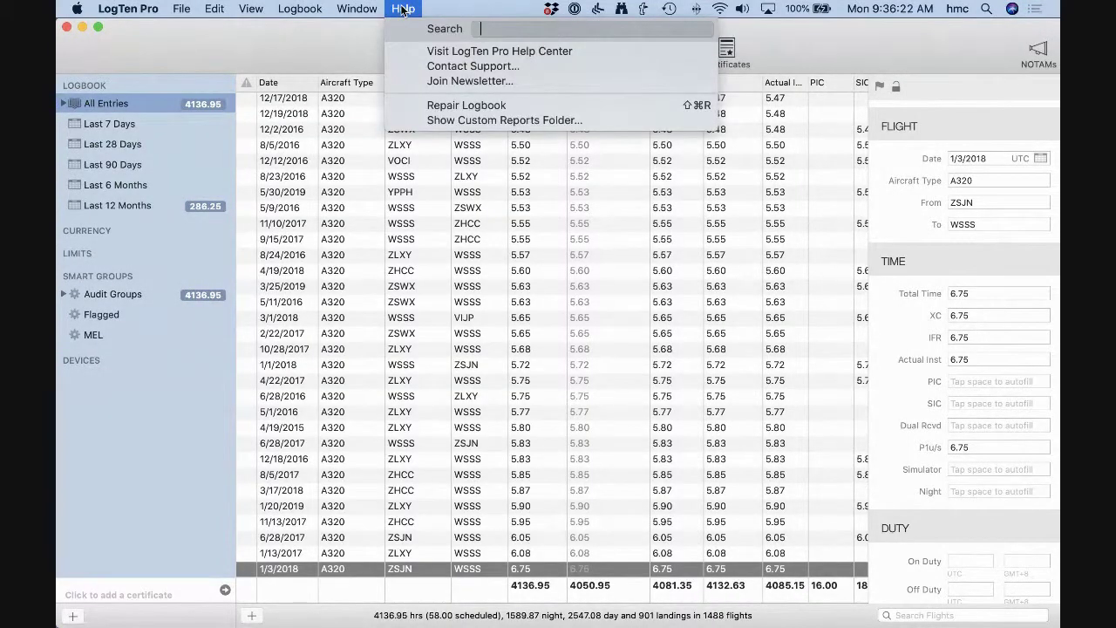
pyautogui.click(424, 66)
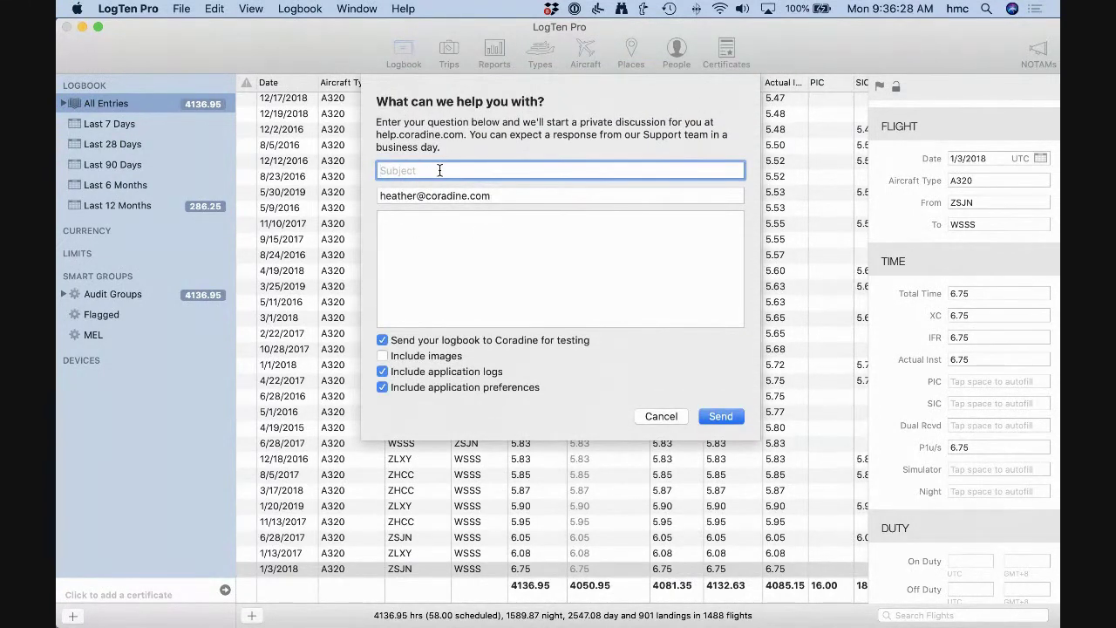
pyautogui.click(447, 228)
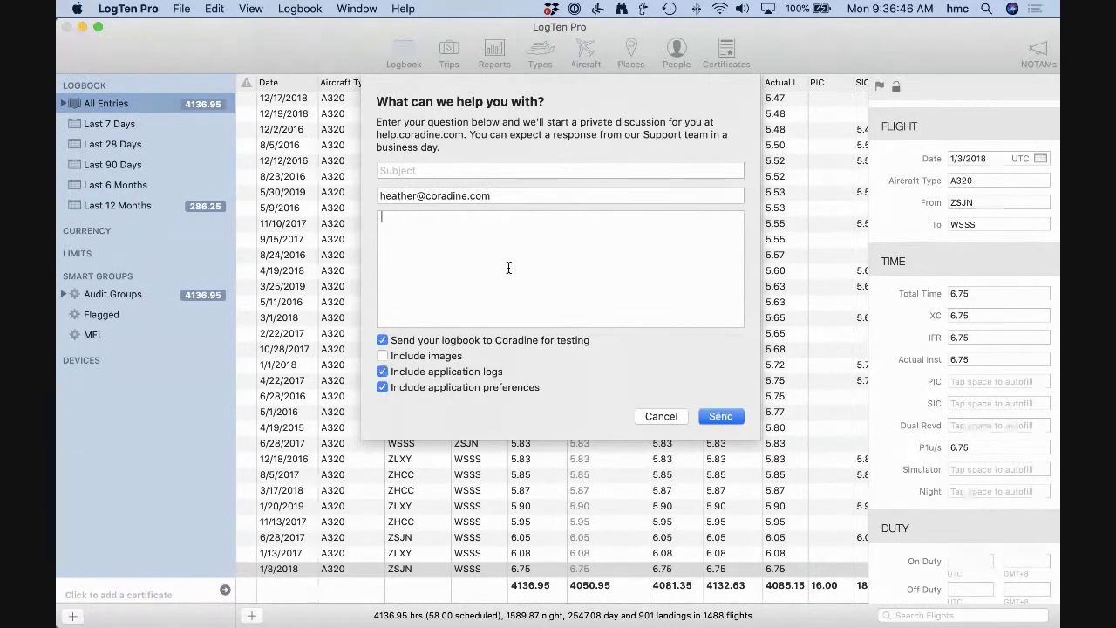
pyautogui.click(659, 416)
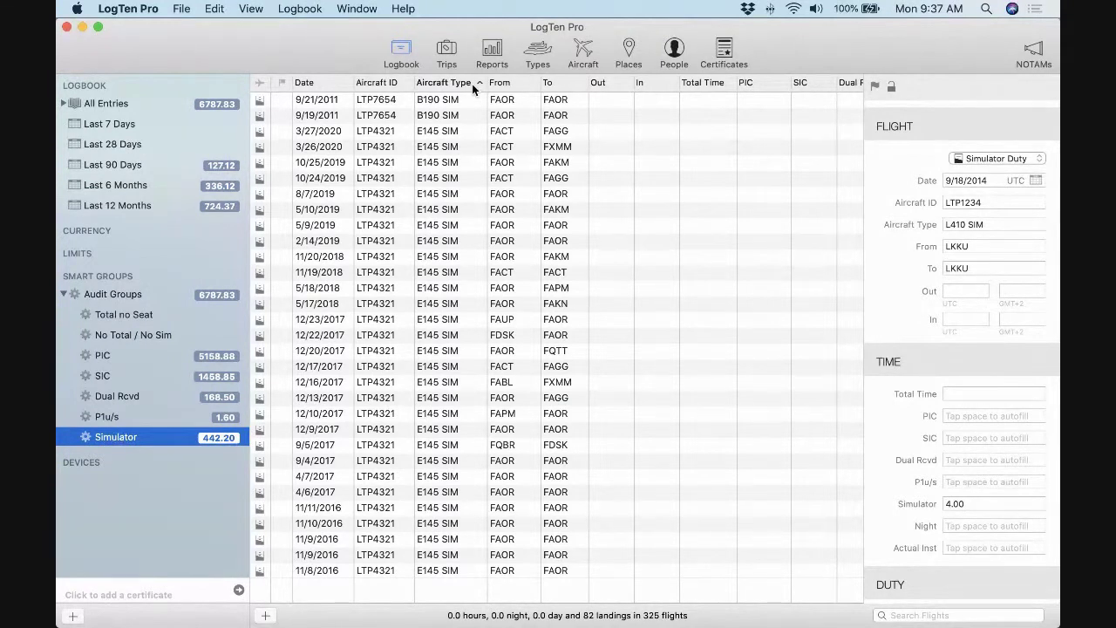
# Inspect the E145 SIM entries of 10/25/2019 and 3/27/2020 in the Simulator audit group
pyautogui.click(394, 161)
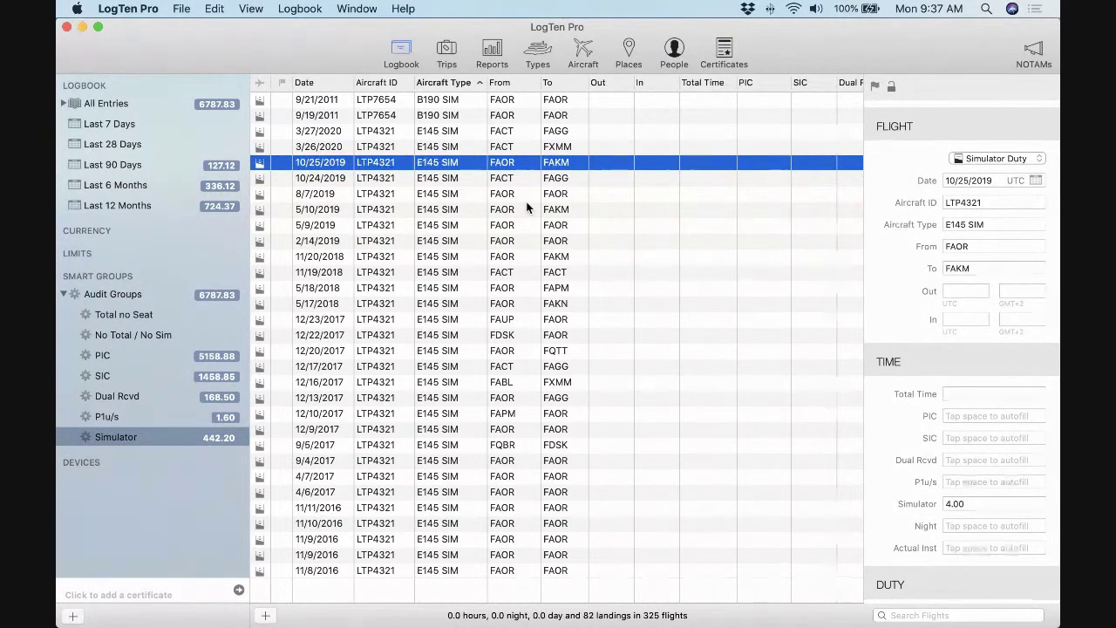
pyautogui.click(381, 134)
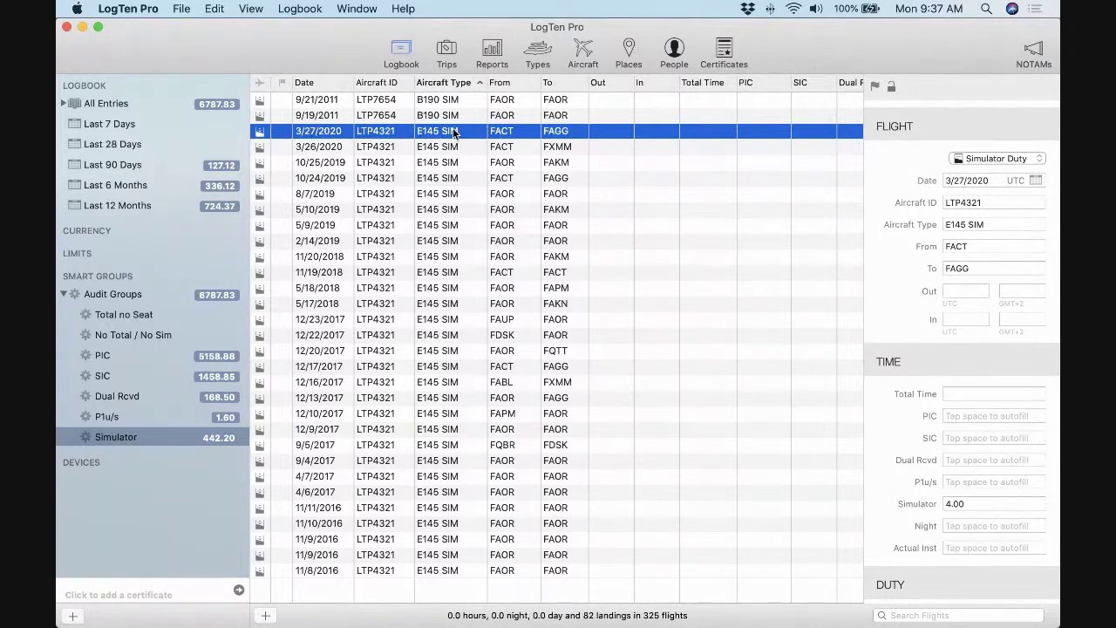
pyautogui.scroll(2, 436, 205)
pyautogui.scroll(2, 474, 146)
# Select both B190 SIM entries in the Simulator group and change their aircraft type to King Air Sim
pyautogui.click(460, 99)
pyautogui.keyDown('shift'); pyautogui.click(460, 113); pyautogui.keyUp('shift')
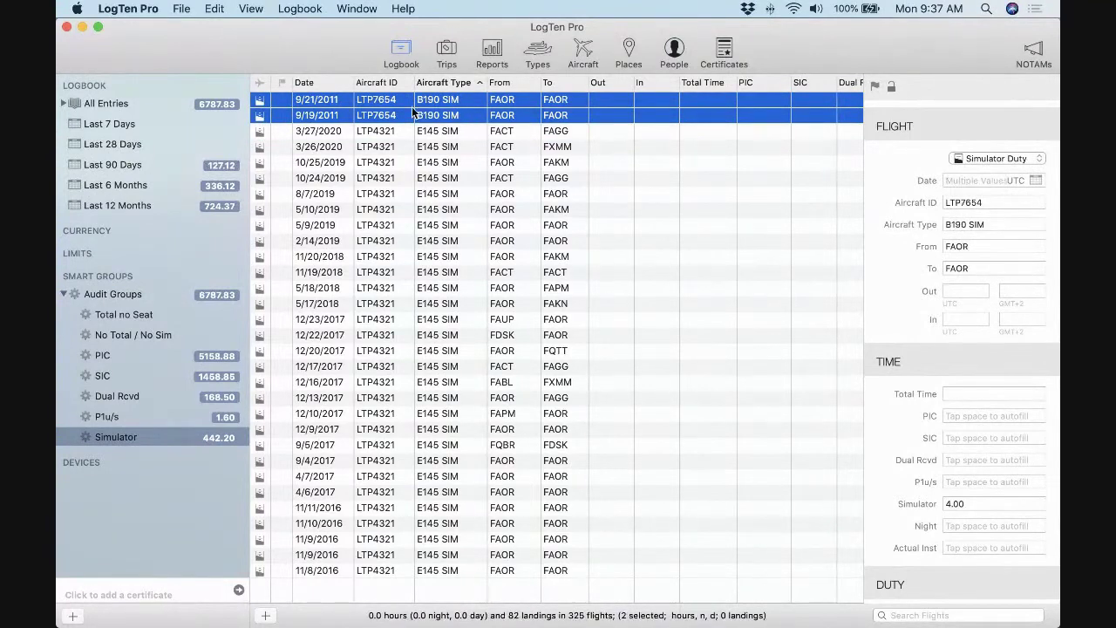
pyautogui.click(986, 224)
pyautogui.tripleClick(986, 224)
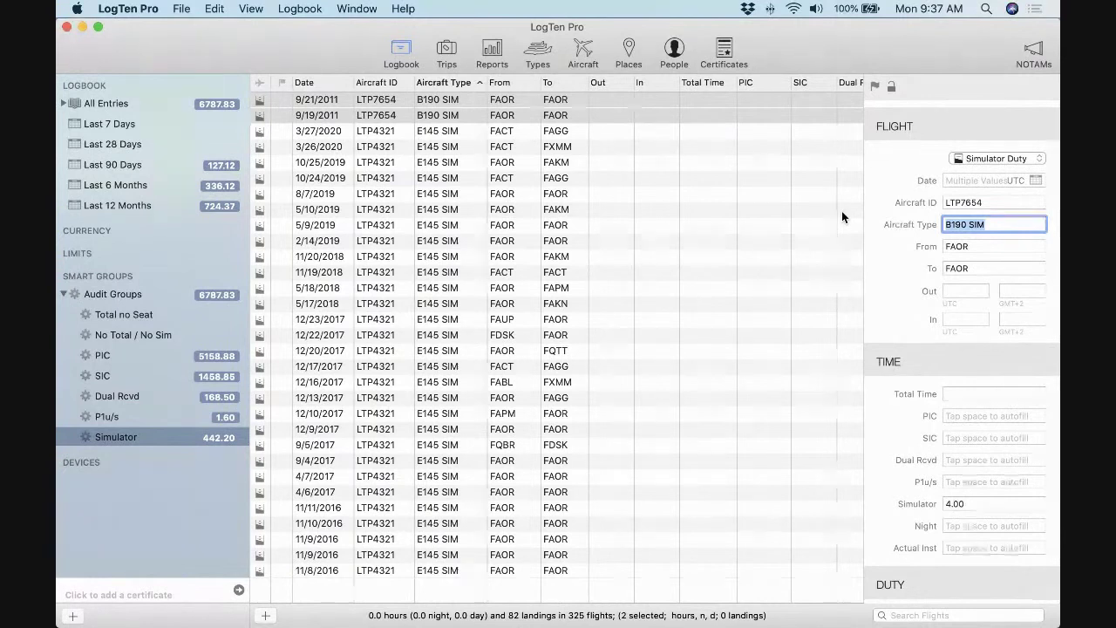
pyautogui.write('KIngv A')
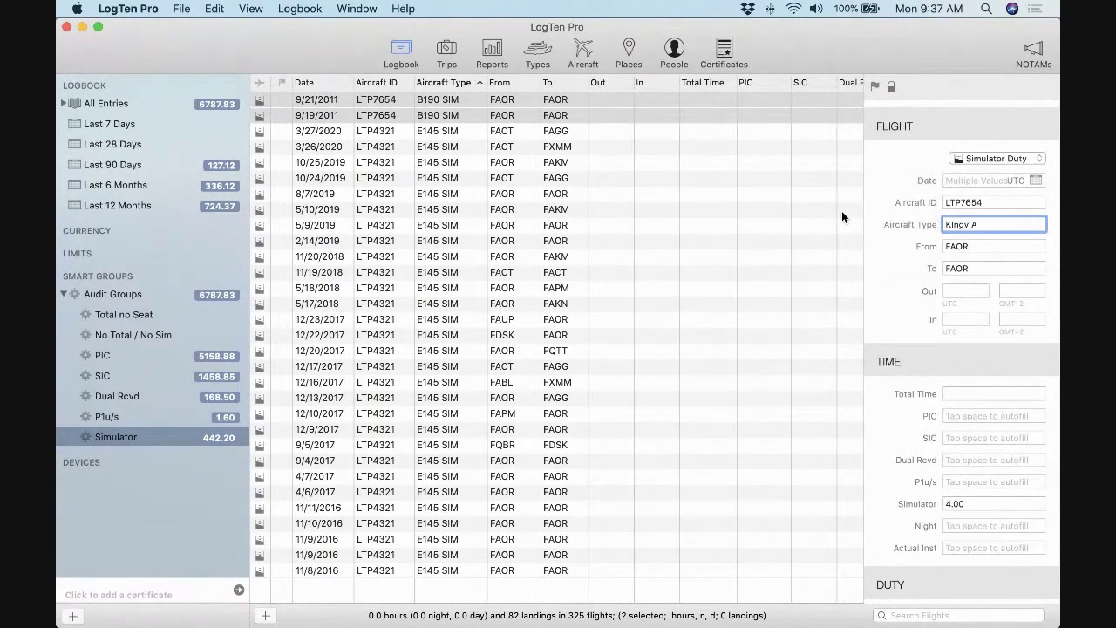
pyautogui.press('BackSpace')
pyautogui.press('BackSpace')
pyautogui.press('BackSpace')
pyautogui.write('A')
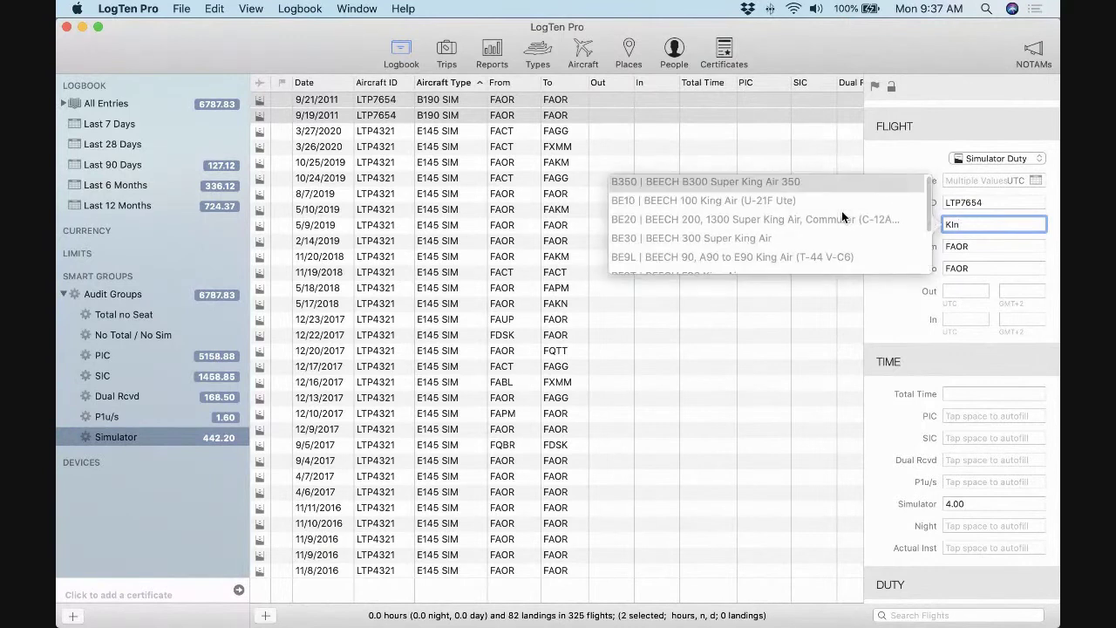
pyautogui.write('ir Sim')
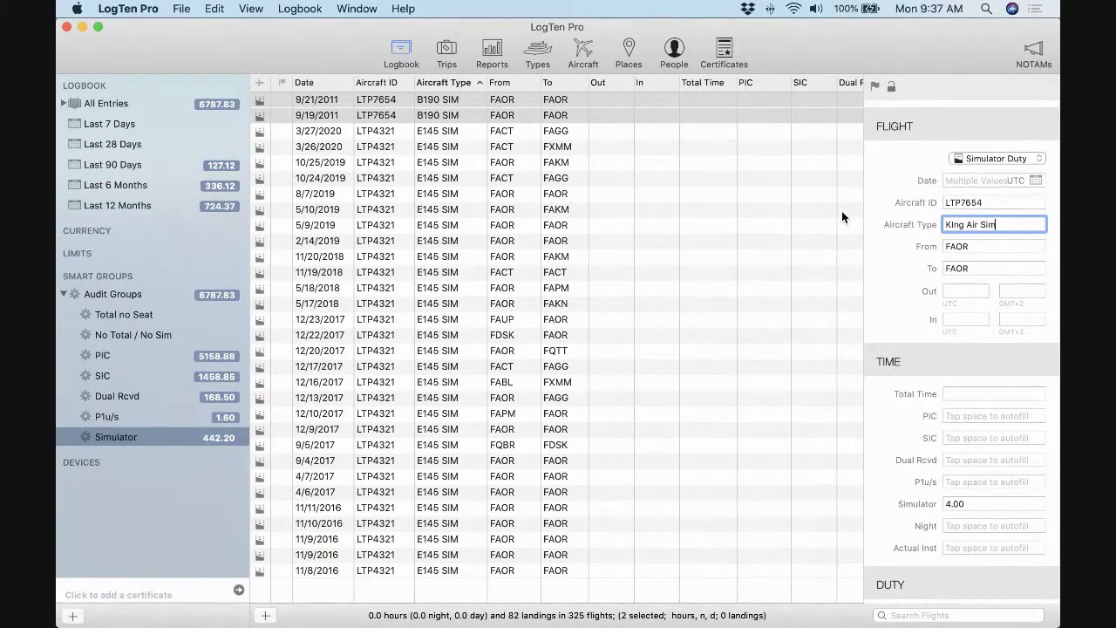
pyautogui.click(561, 181)
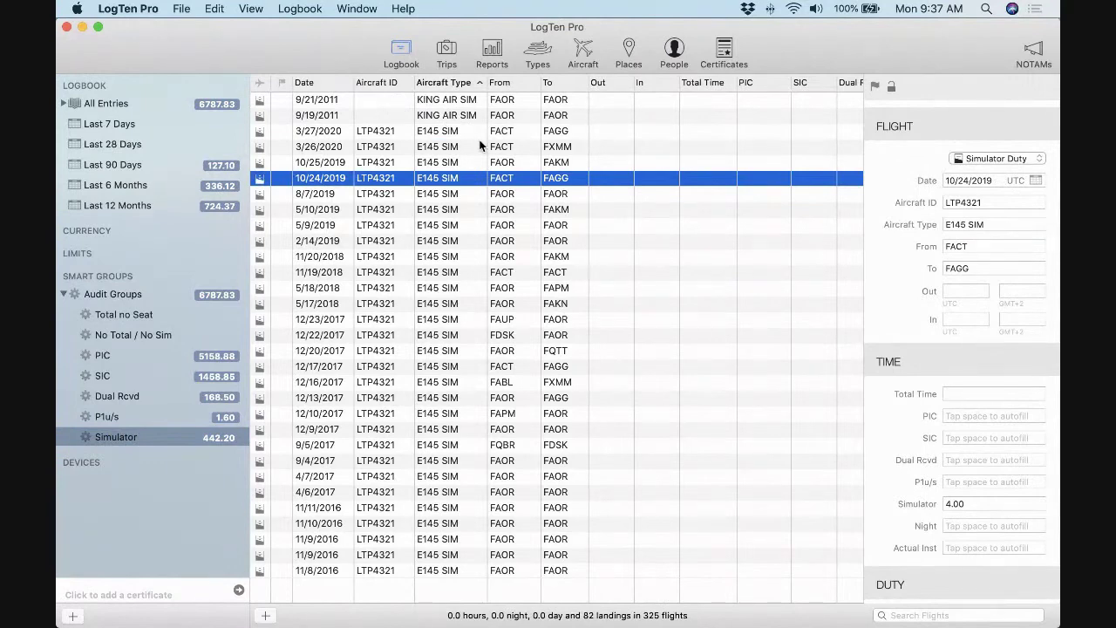
# Look through the Simulator group's remaining entries, starting from the E145 SIM entry of 3/27/2020
pyautogui.click(385, 133)
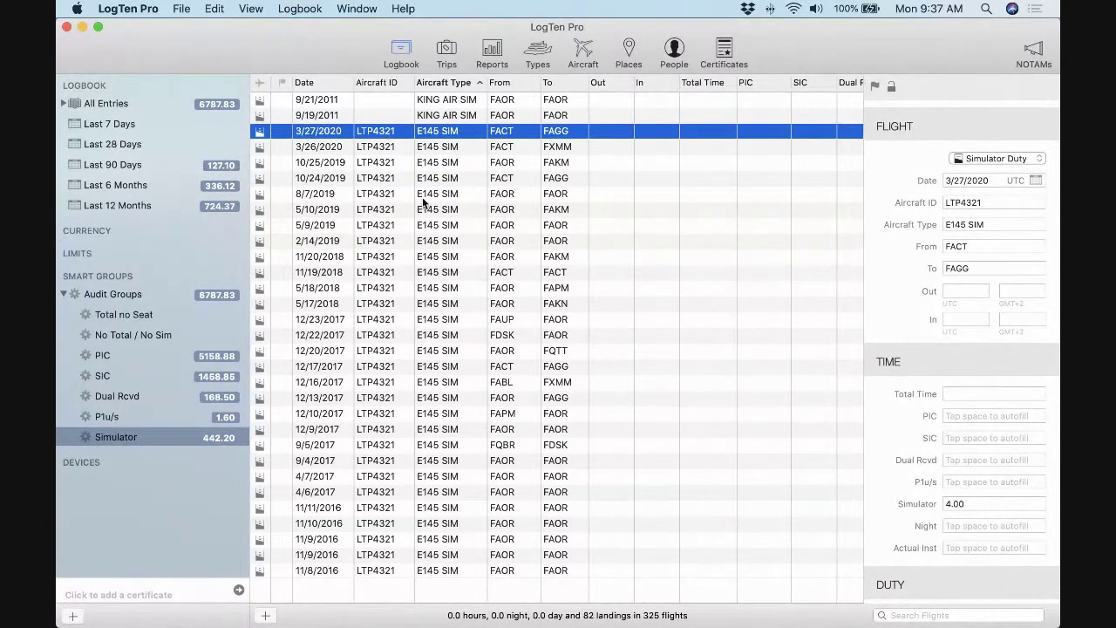
pyautogui.scroll(-5, 423, 203)
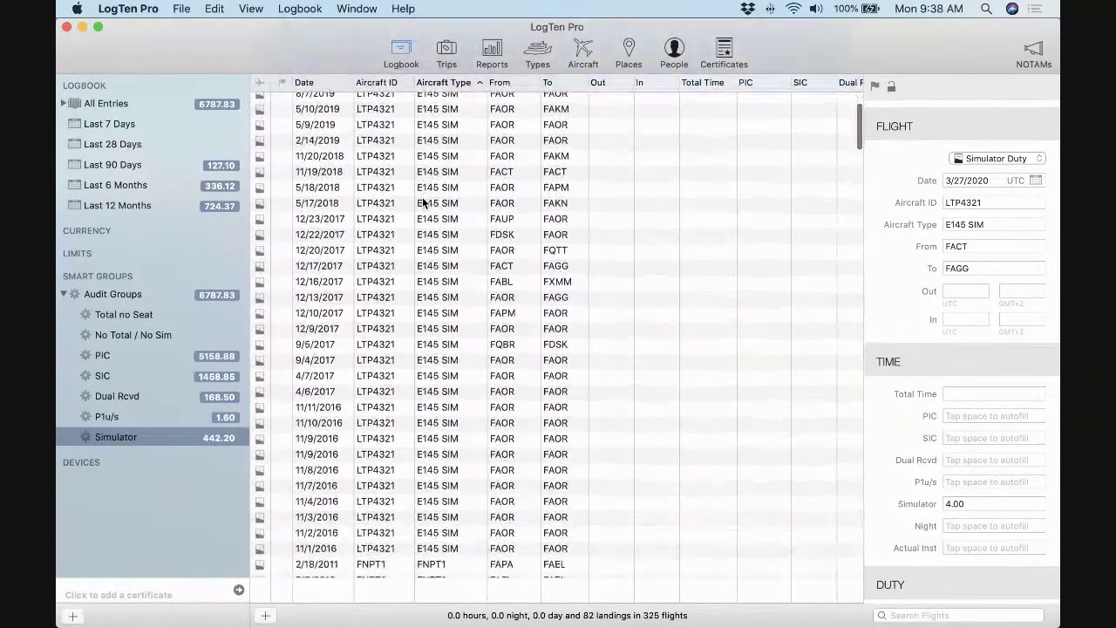
pyautogui.scroll(5, 449, 209)
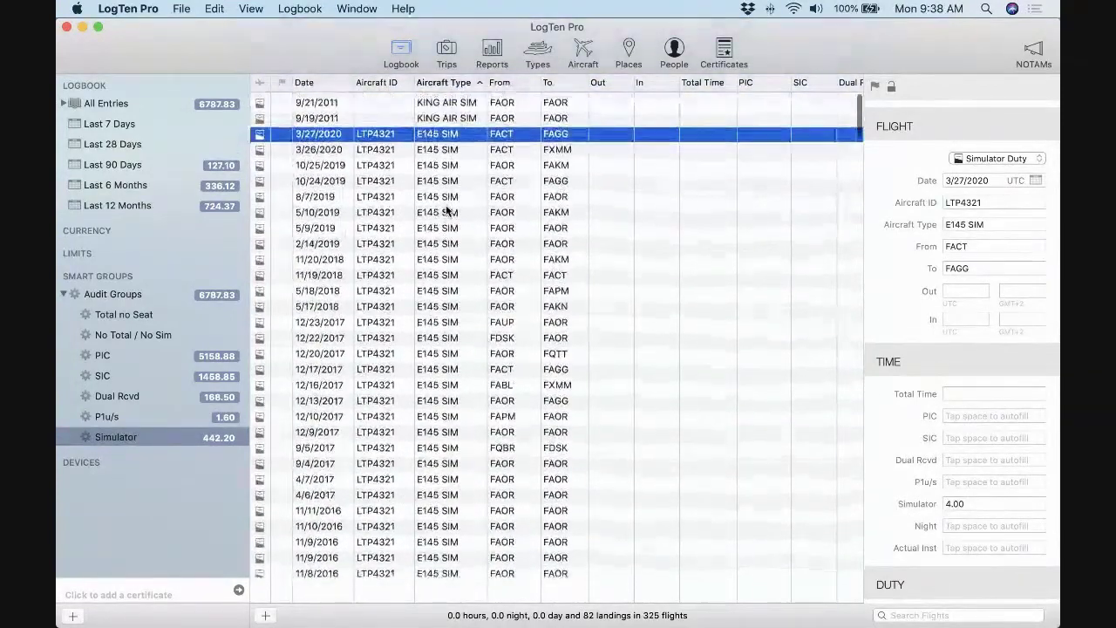
# Sort the aircraft list by type and select the E145 SIM aircraft LTP4321
pyautogui.click(584, 52)
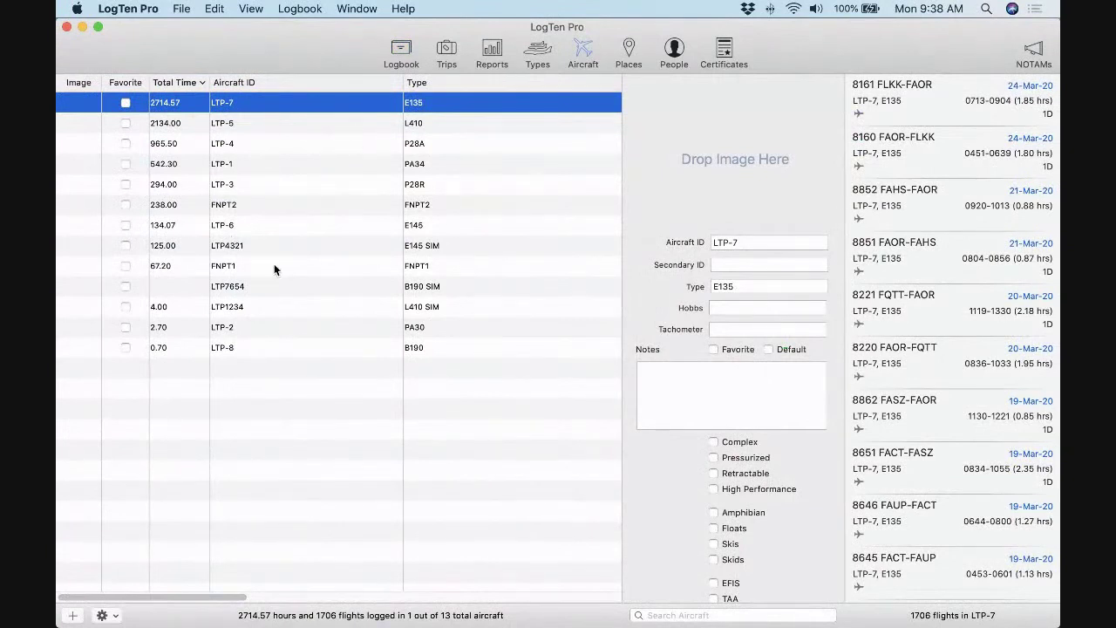
pyautogui.click(447, 83)
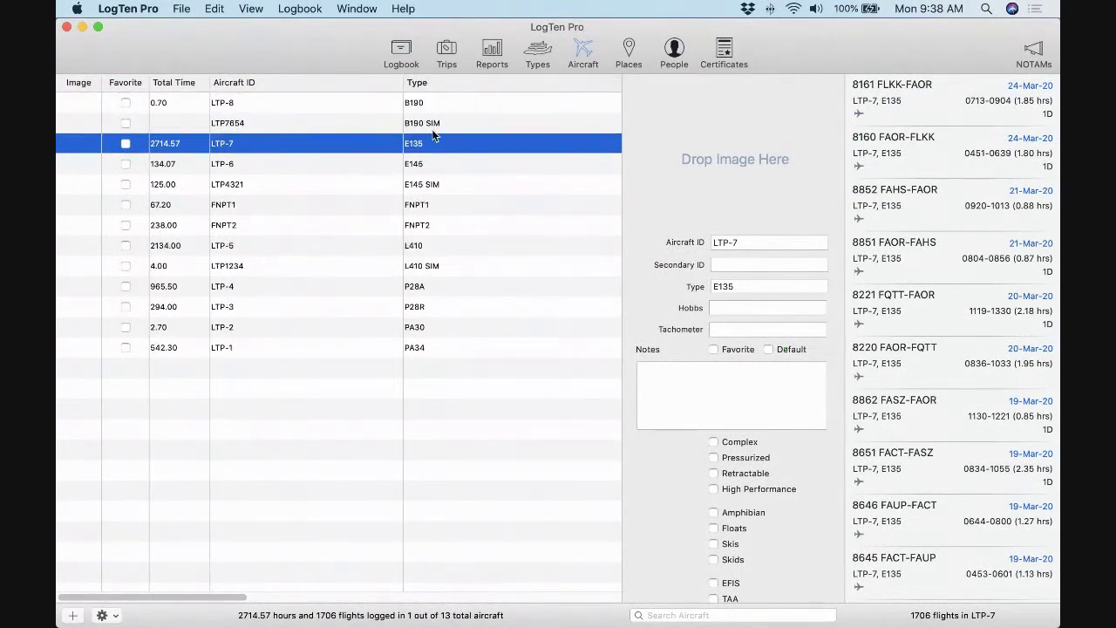
pyautogui.click(386, 185)
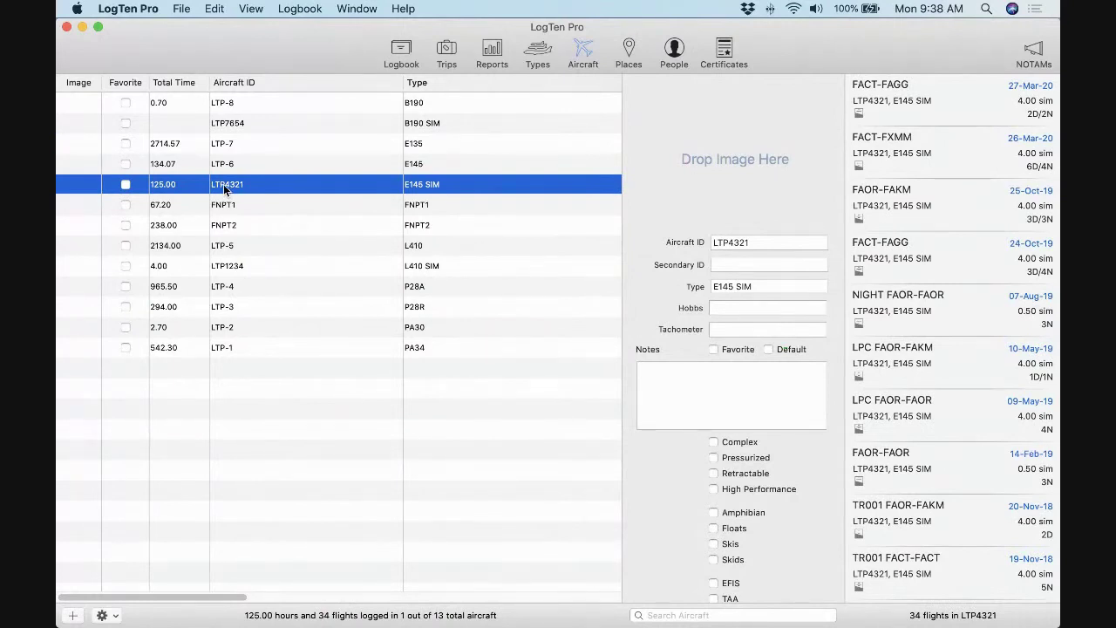
# Change the type of aircraft LTP4321 to EMB Sim and check its entries in the logbook's Simulator group
pyautogui.click(752, 284)
pyautogui.write('E')
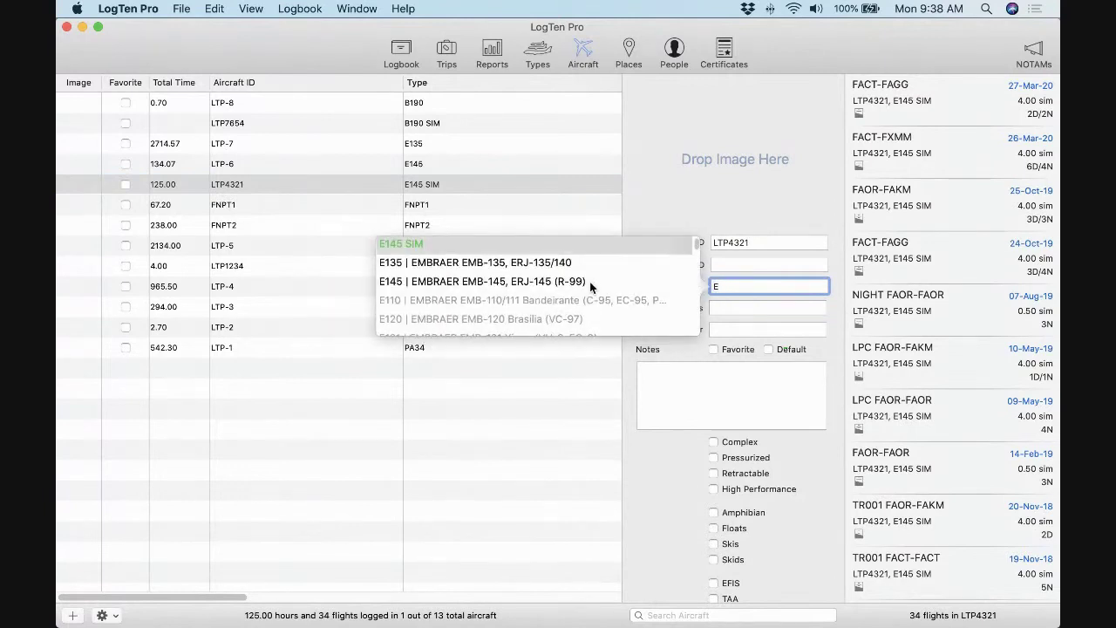
pyautogui.write('MB')
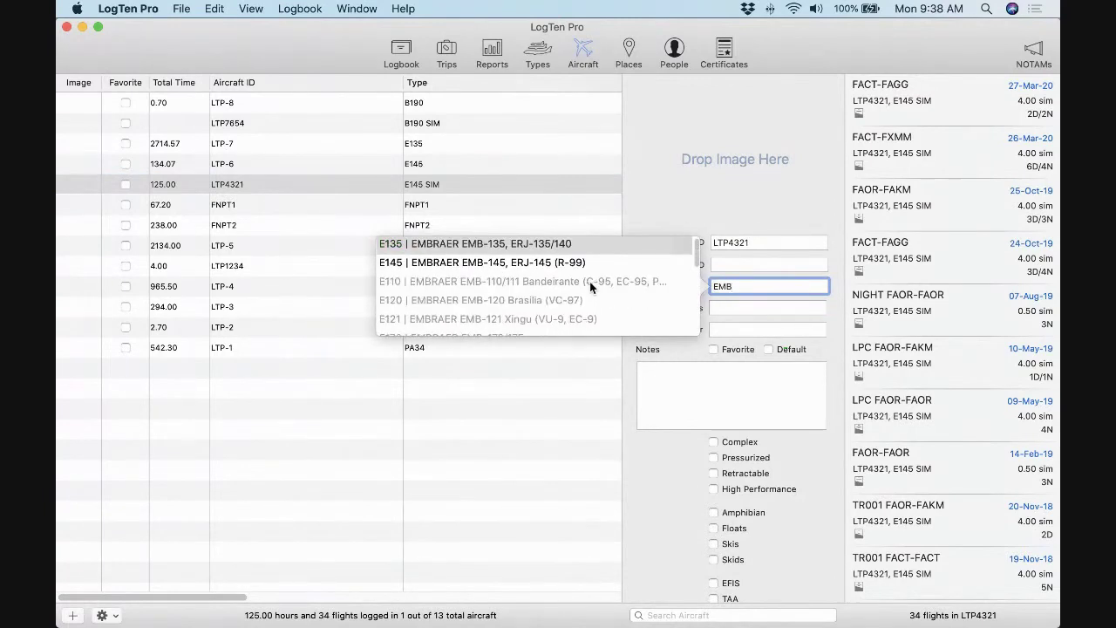
pyautogui.write(' Sim')
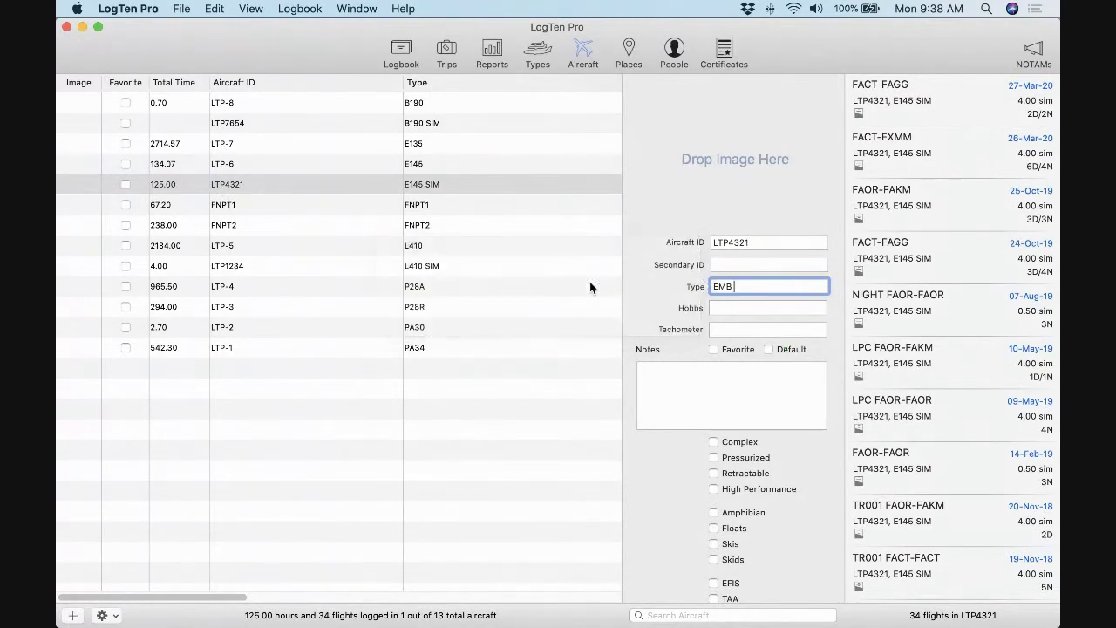
pyautogui.click(375, 210)
pyautogui.click(397, 184)
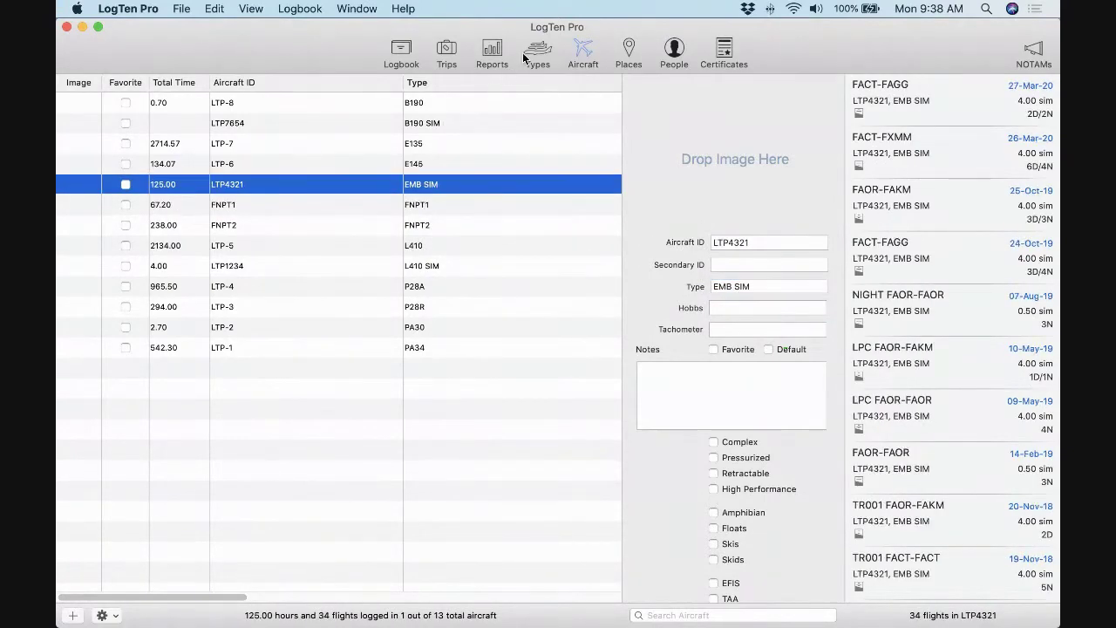
pyautogui.click(397, 50)
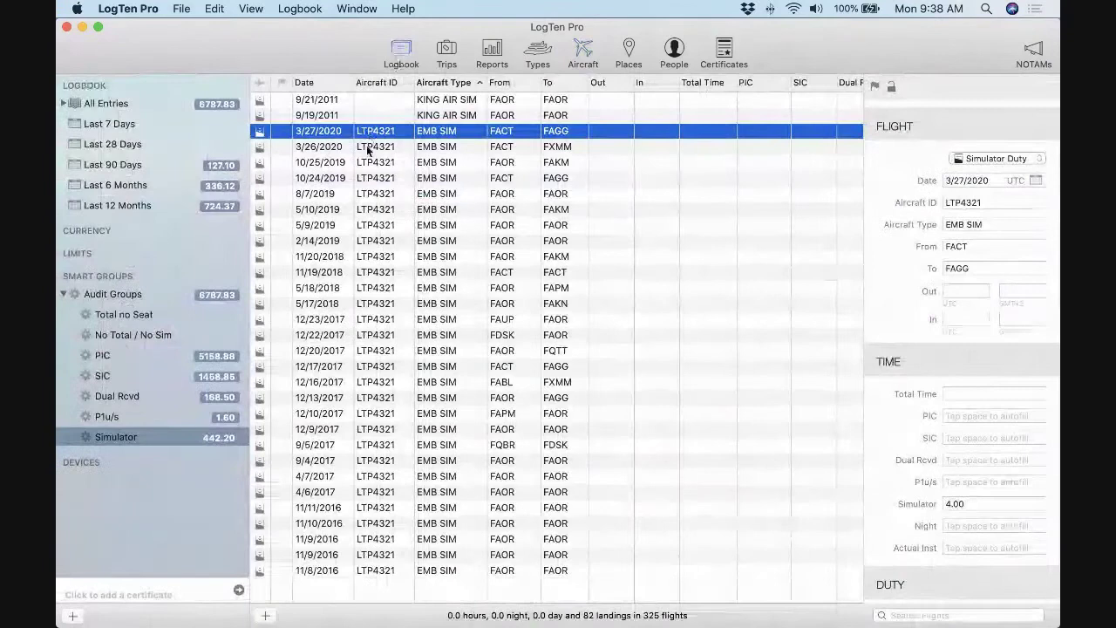
pyautogui.click(381, 229)
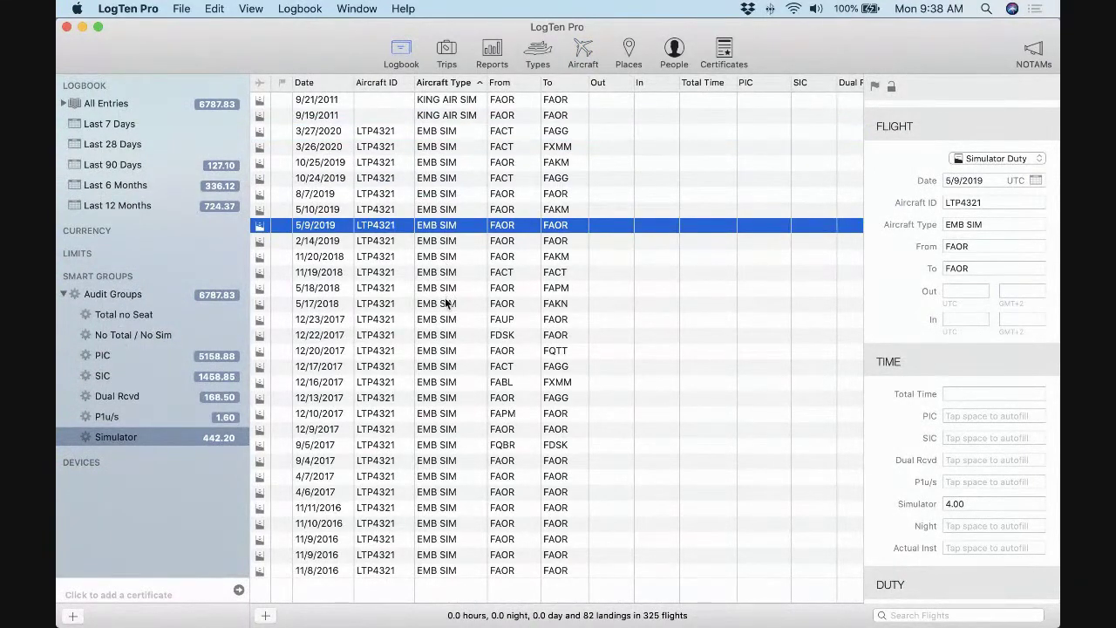
# Set the category of the EMB SIM aircraft type to Simulator
pyautogui.click(546, 54)
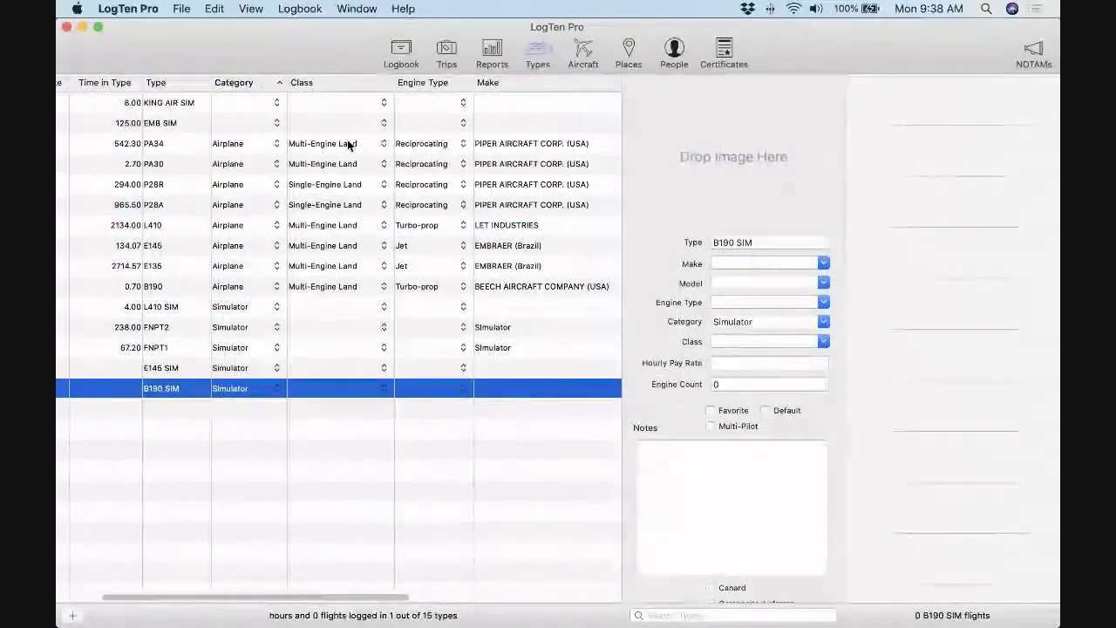
pyautogui.click(184, 124)
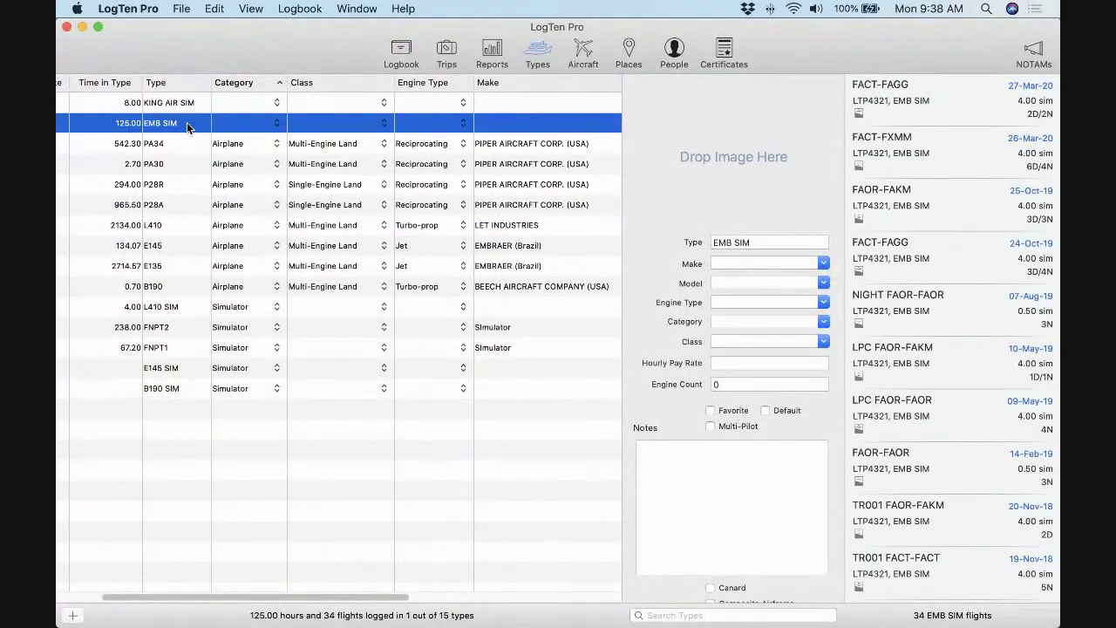
pyautogui.click(820, 322)
pyautogui.scroll(-3, 791, 363)
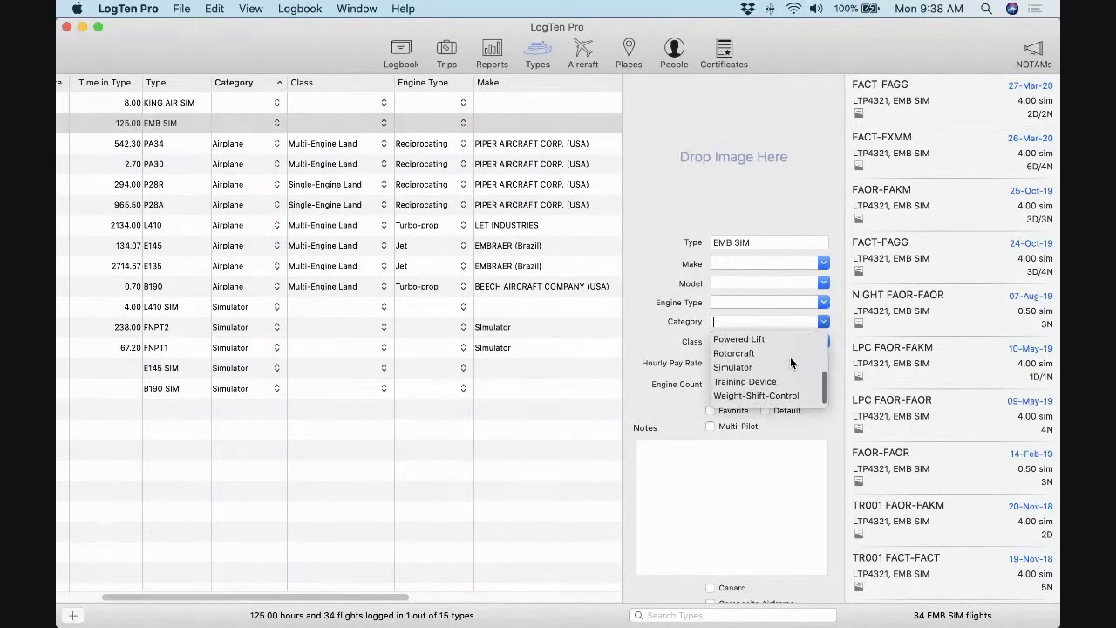
pyautogui.click(767, 367)
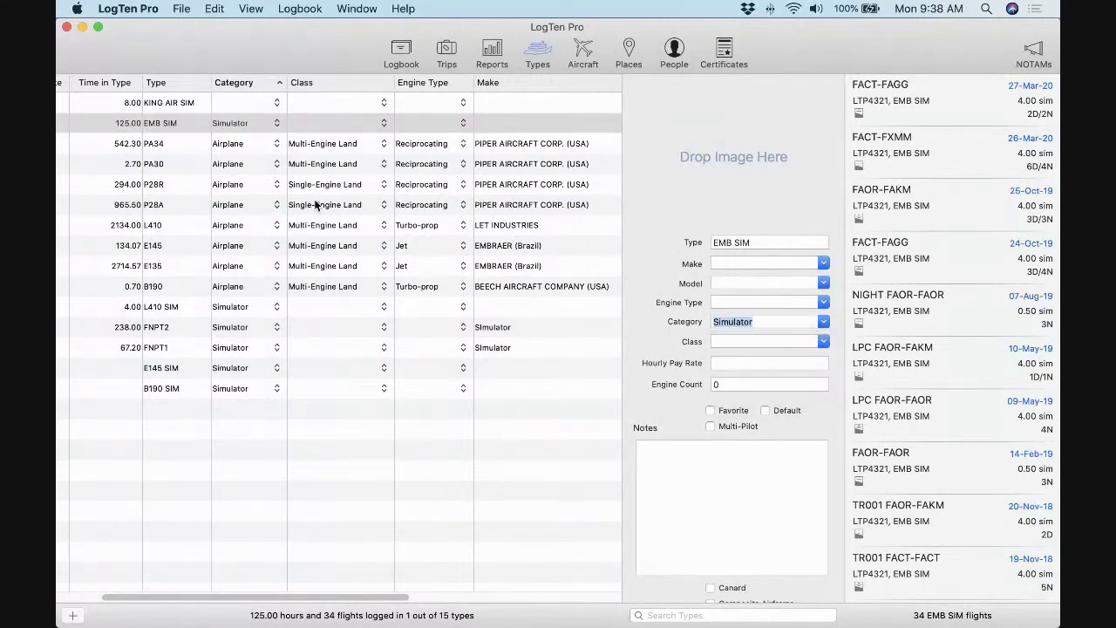
# Set the category of the KING AIR SIM aircraft type to Simulator
pyautogui.click(274, 103)
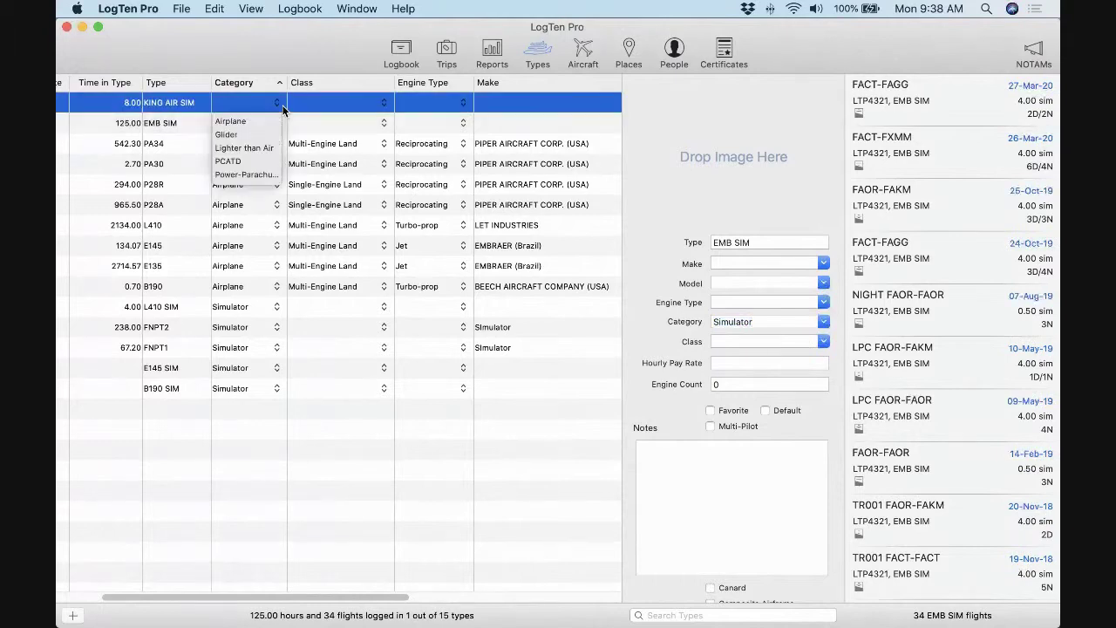
pyautogui.scroll(-2, 262, 150)
pyautogui.click(261, 148)
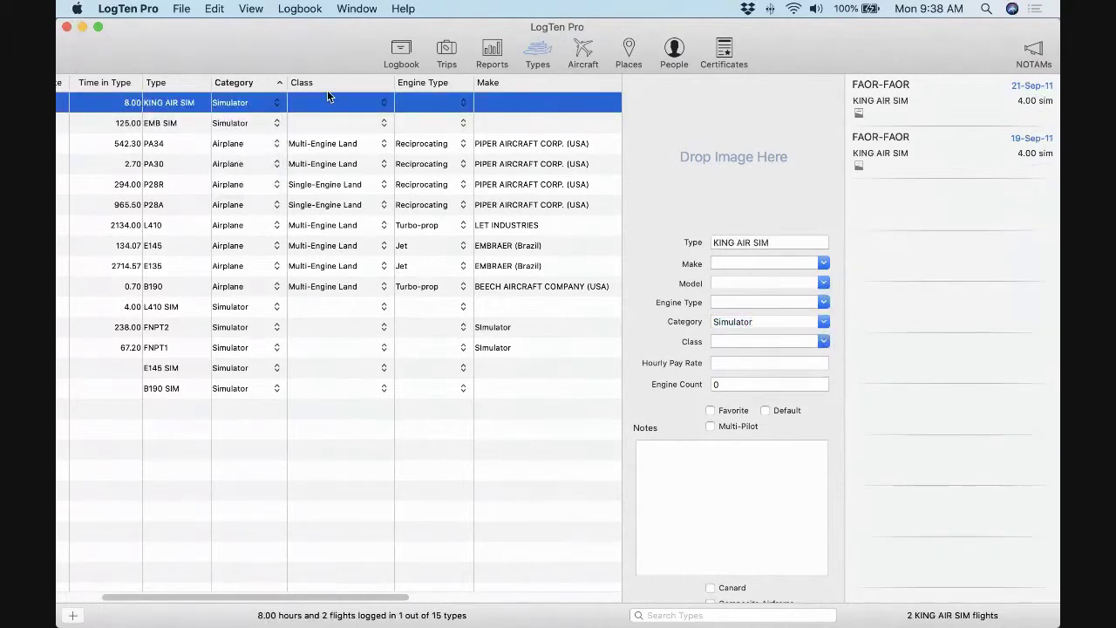
# Collapse the Audit Groups in the logbook and create a separate smart group named Turbine
pyautogui.click(399, 52)
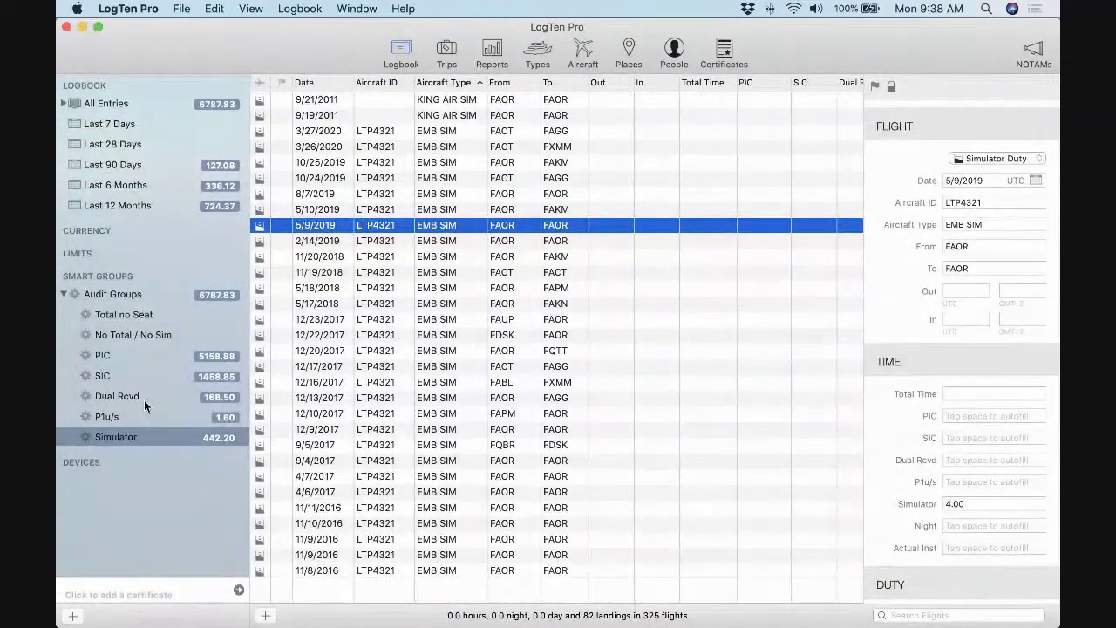
pyautogui.click(64, 295)
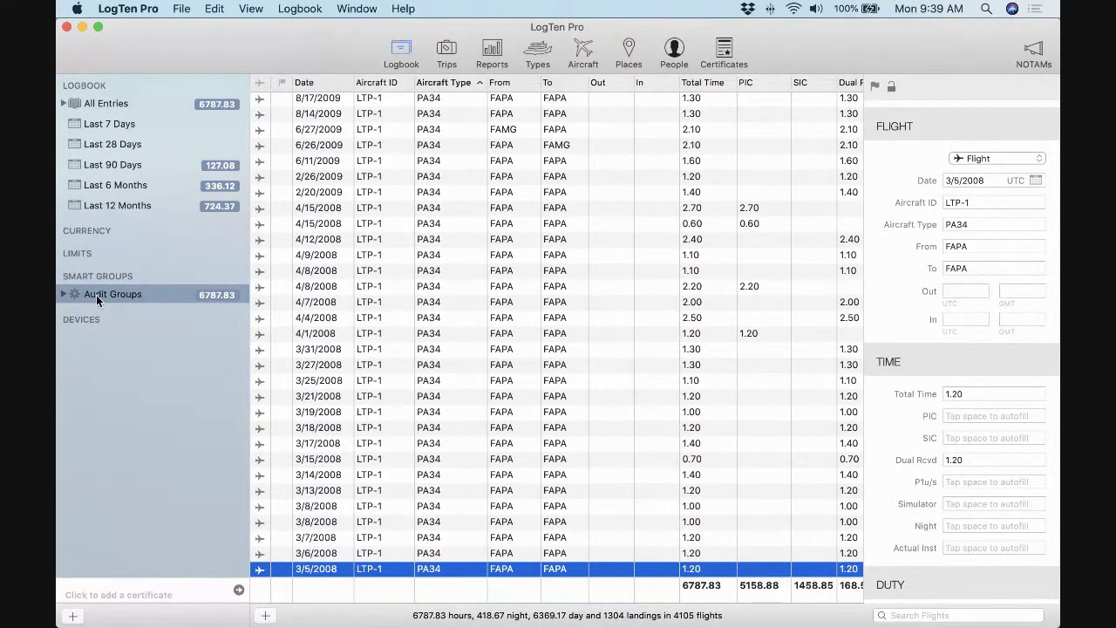
pyautogui.click(106, 102)
pyautogui.click(73, 615)
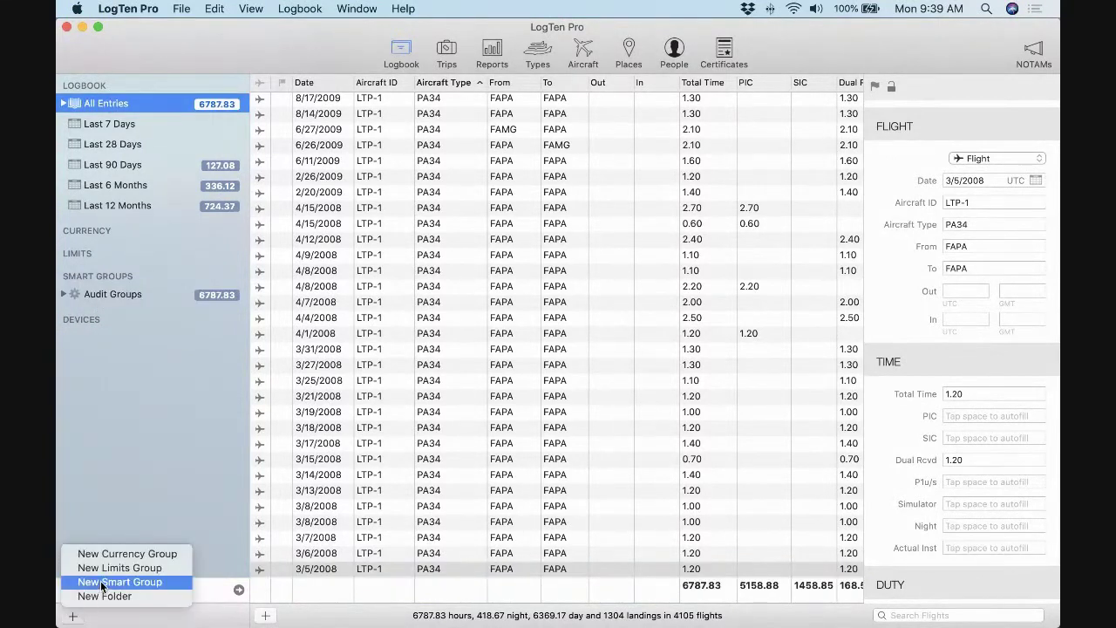
pyautogui.click(103, 581)
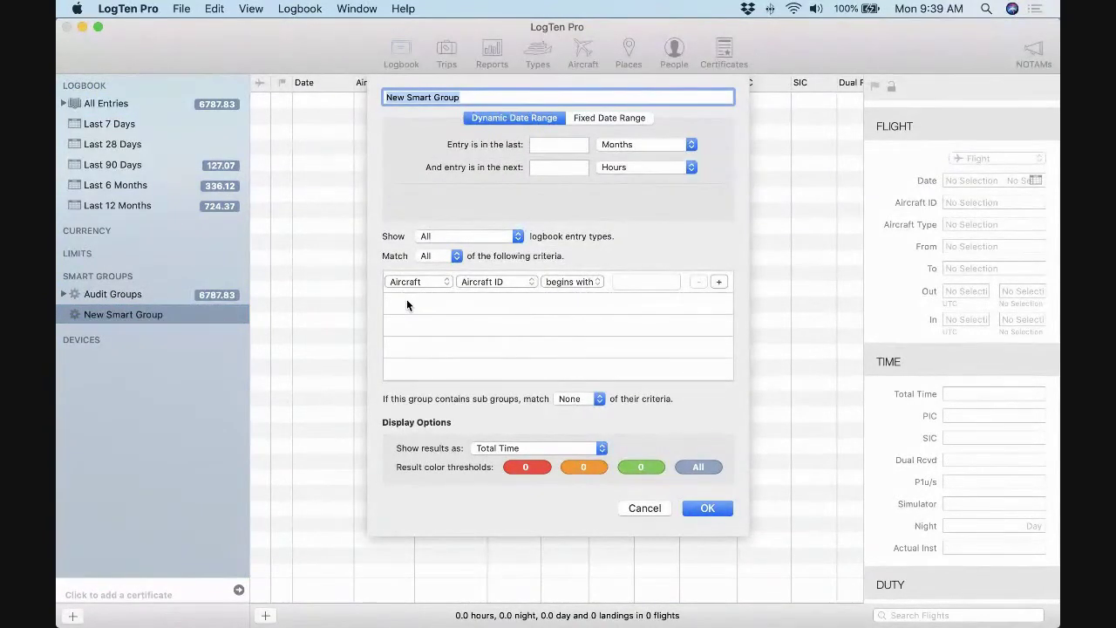
pyautogui.write('Turbine')
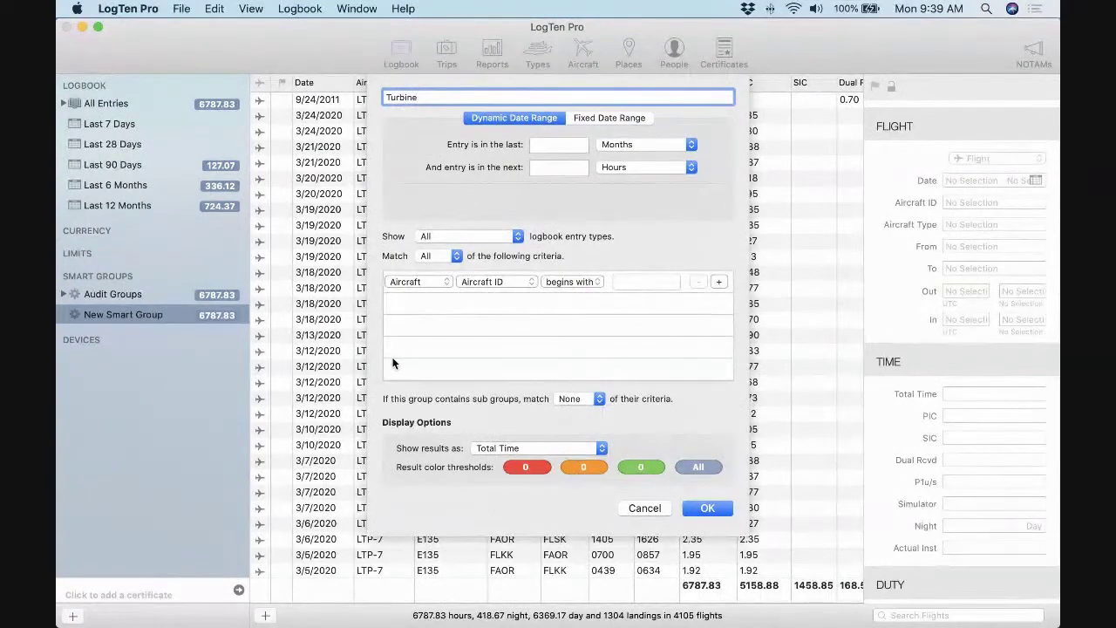
# Define the Turbine group's first criterion as Aircraft Type, Engine Type begins with "turb"
pyautogui.click(447, 283)
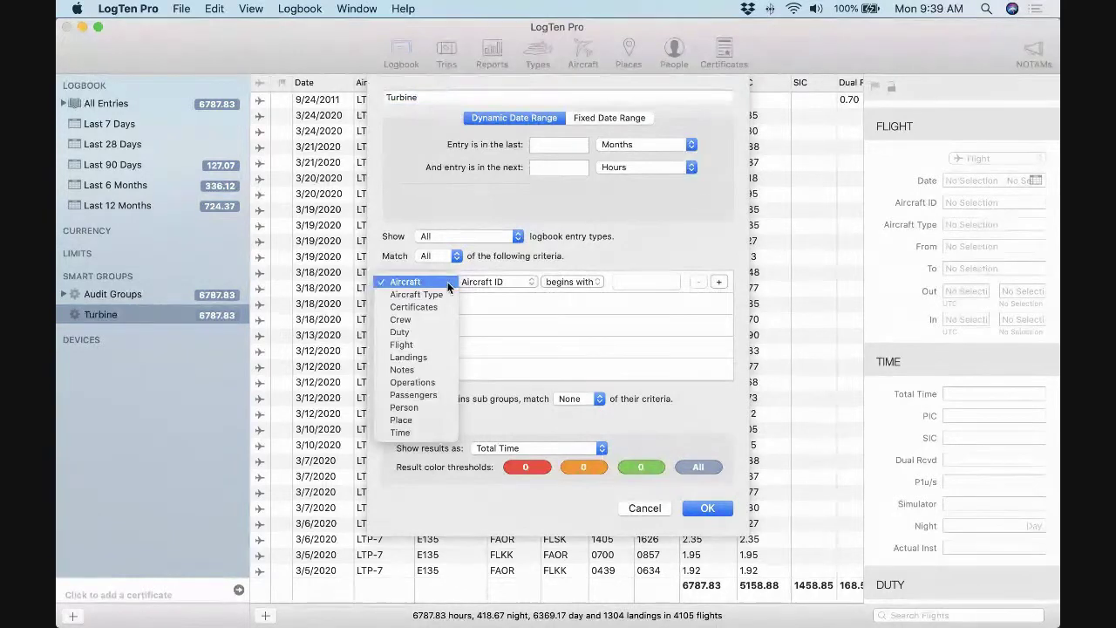
pyautogui.click(447, 283)
pyautogui.click(497, 281)
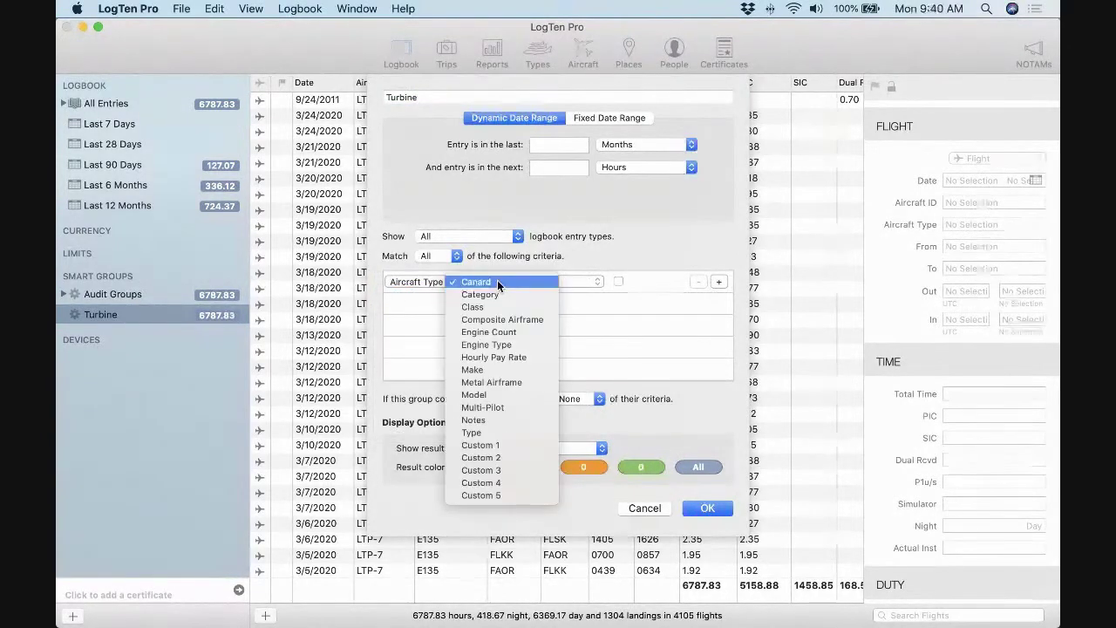
pyautogui.click(488, 345)
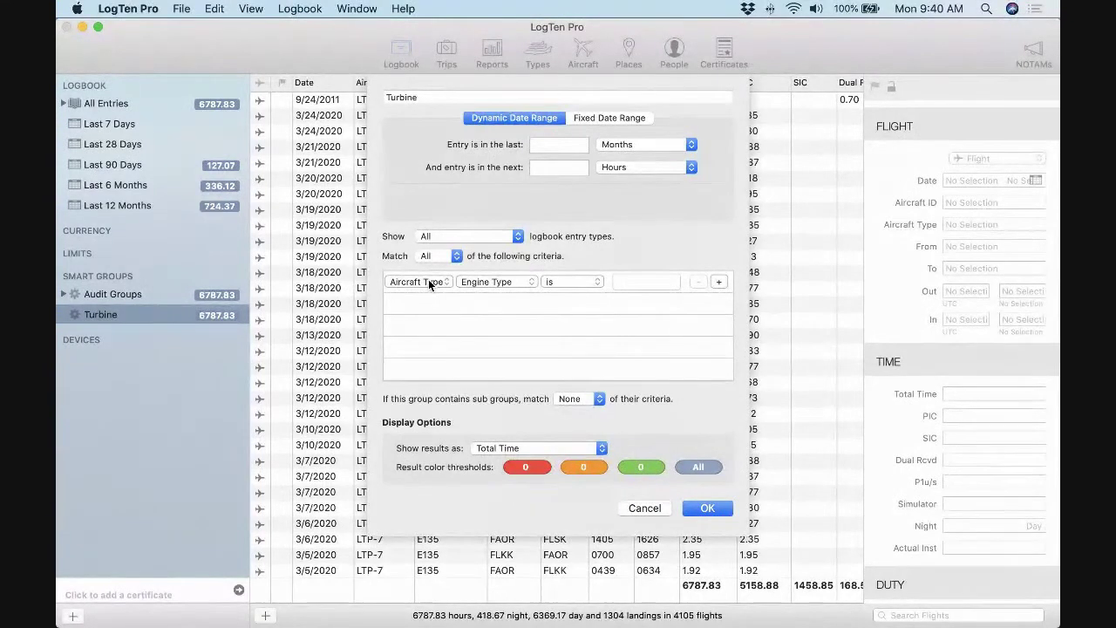
pyautogui.click(596, 284)
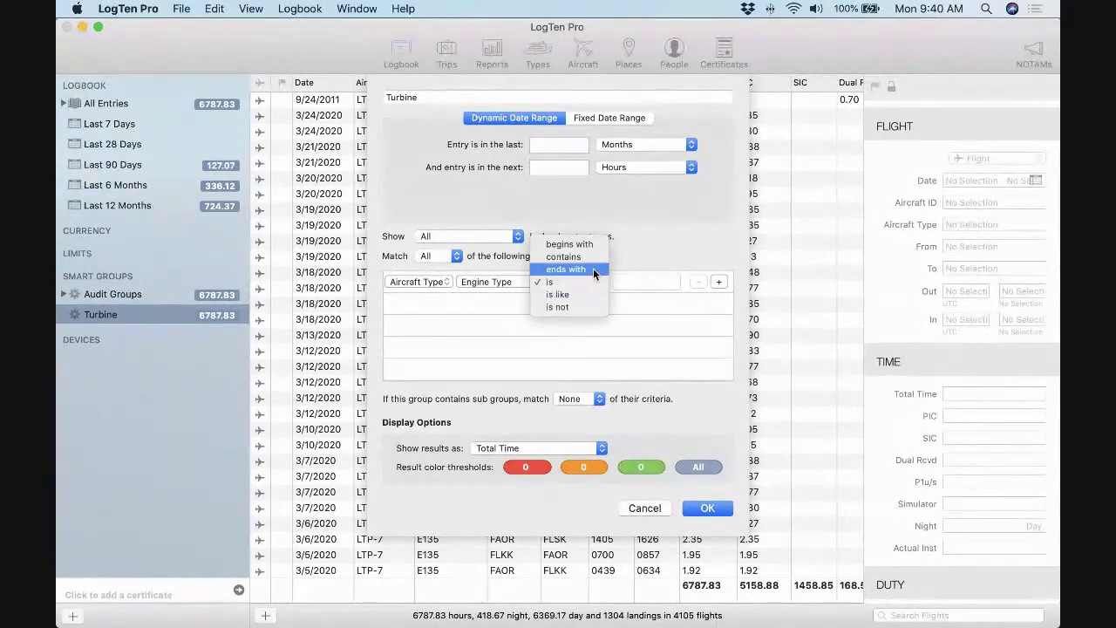
pyautogui.click(588, 240)
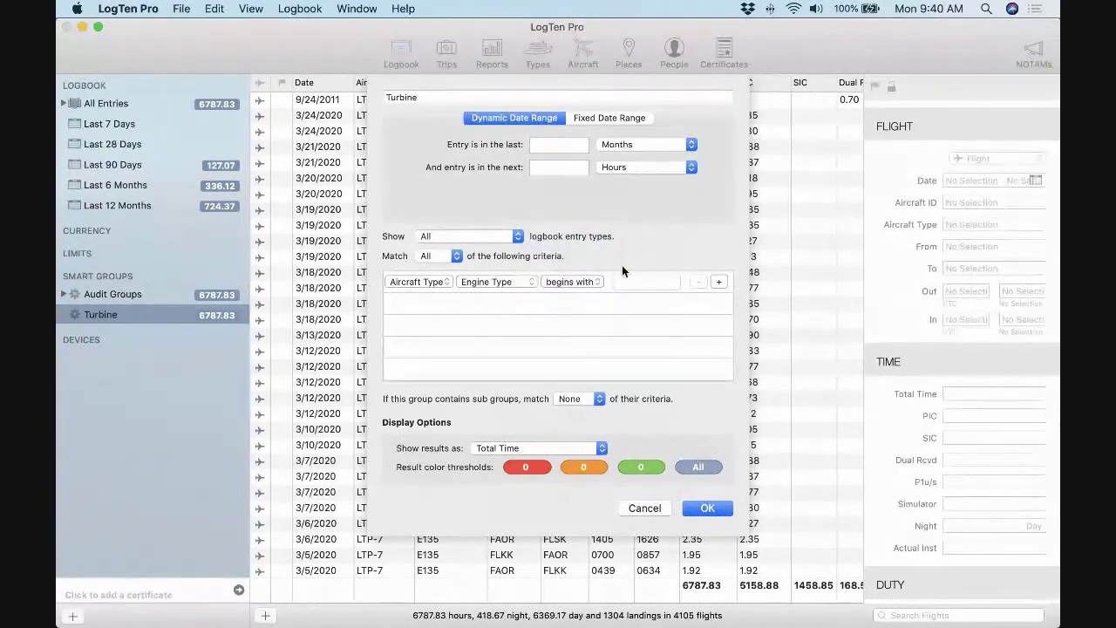
pyautogui.click(635, 280)
pyautogui.write('turb')
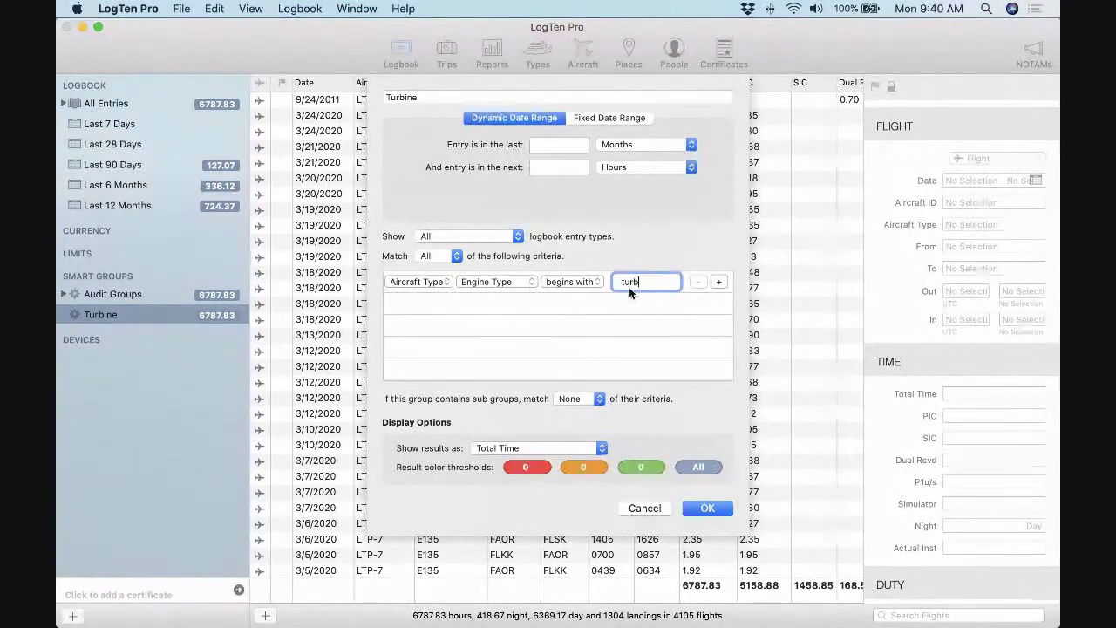
pyautogui.click(625, 298)
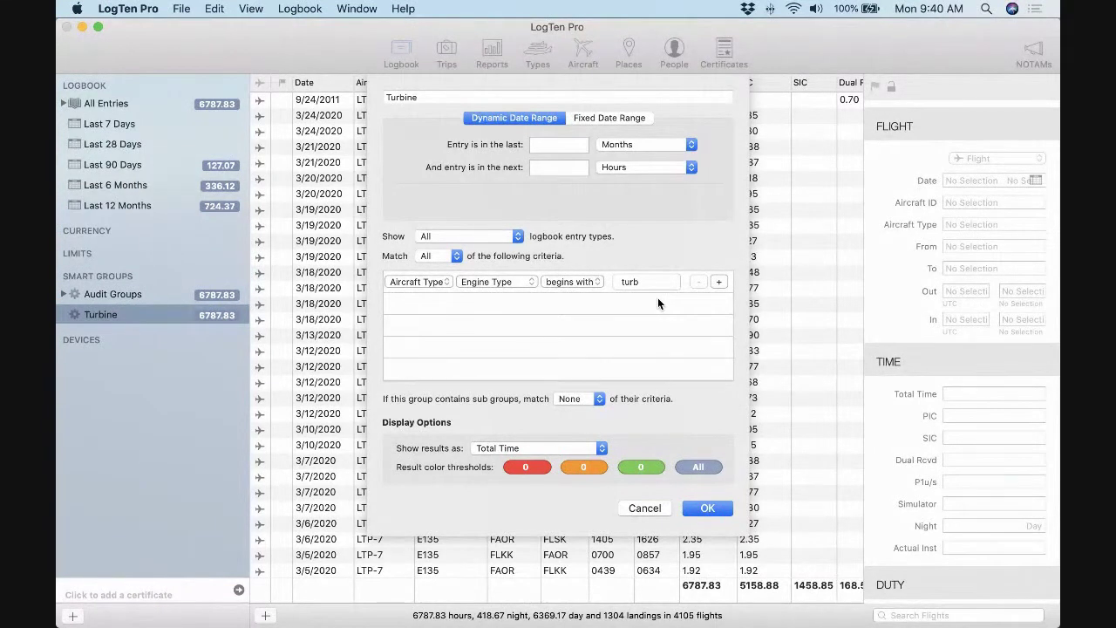
# Add a second criterion to the Turbine group: Aircraft Type, Engine Type contains "jet"
pyautogui.click(718, 282)
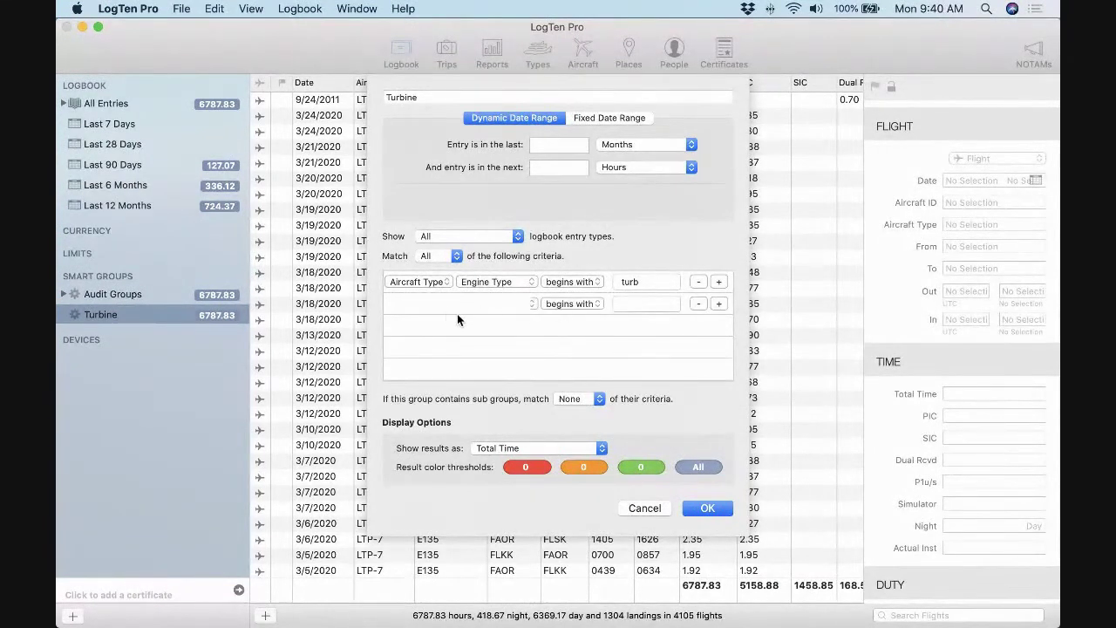
pyautogui.click(427, 303)
pyautogui.click(431, 317)
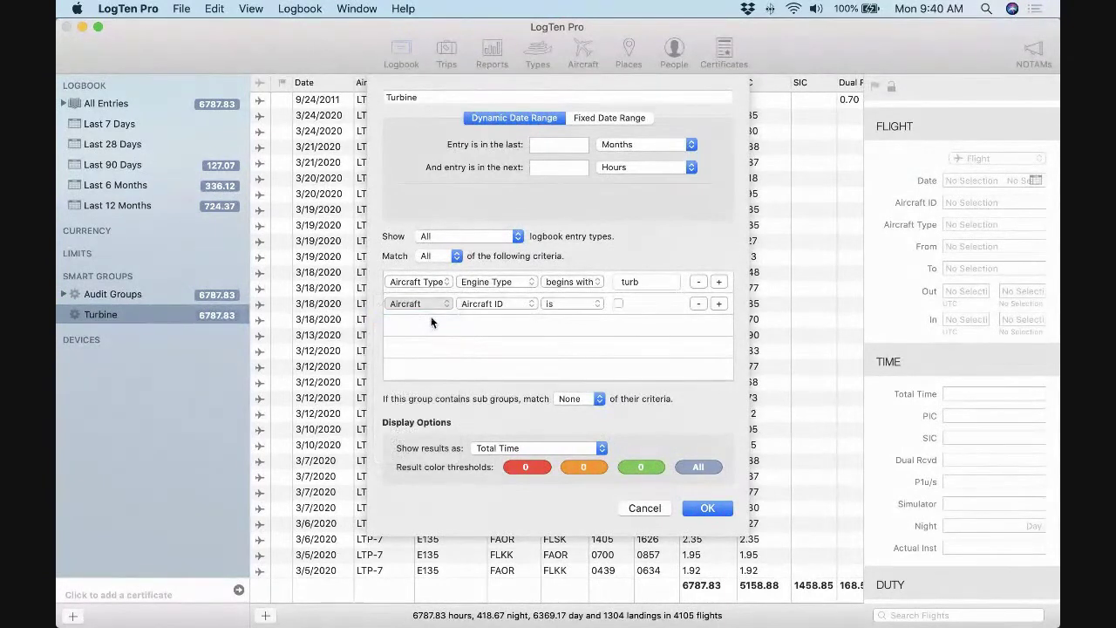
pyautogui.click(500, 301)
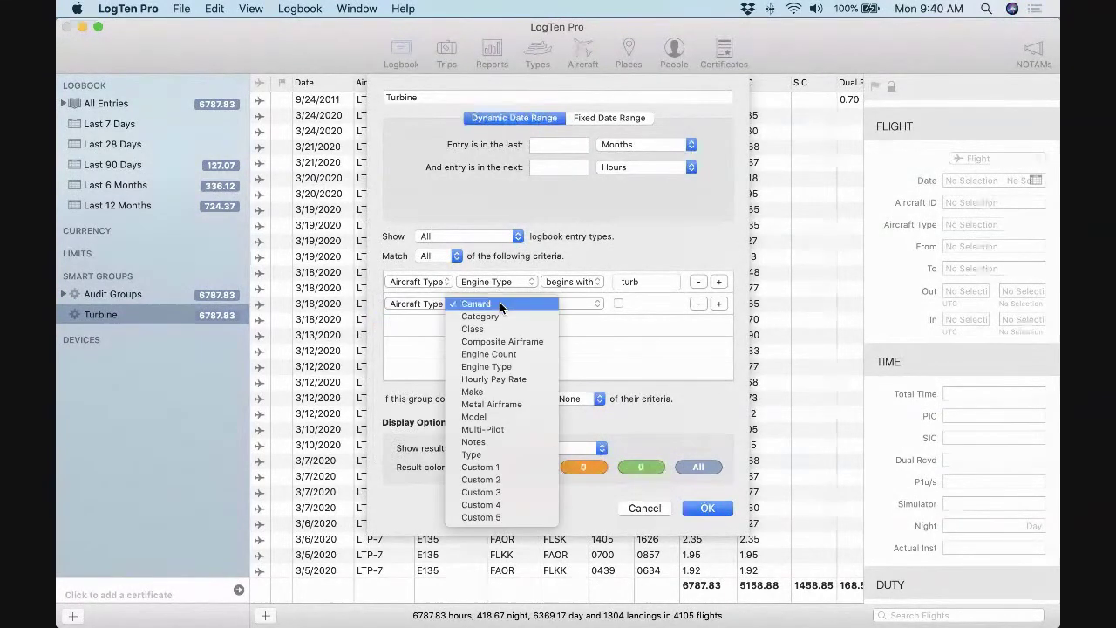
pyautogui.click(490, 367)
pyautogui.click(564, 302)
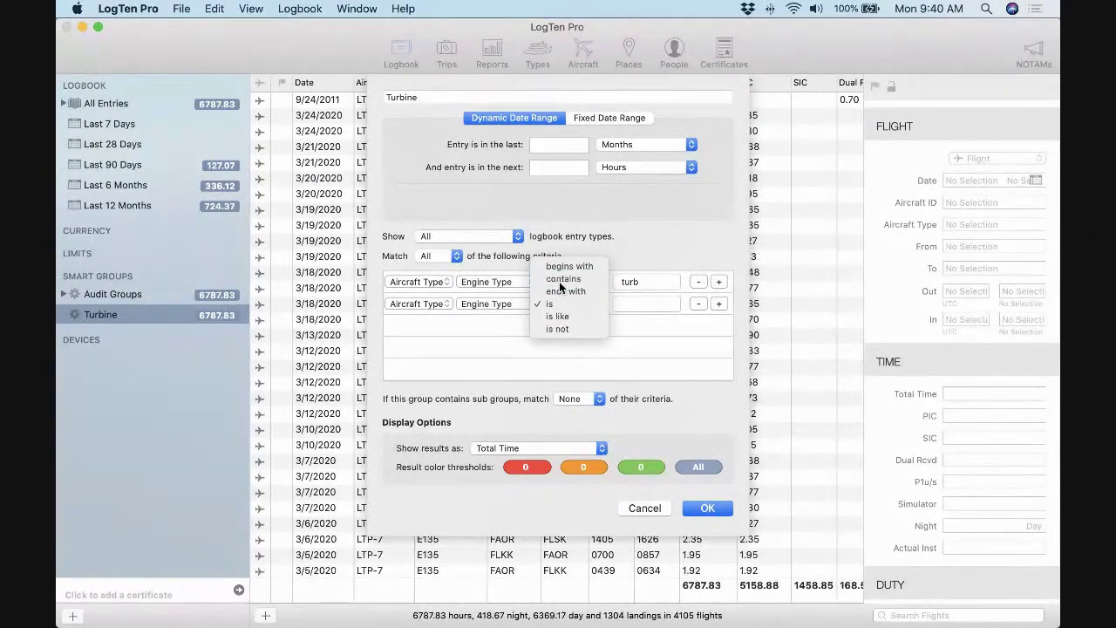
pyautogui.click(560, 279)
pyautogui.click(628, 303)
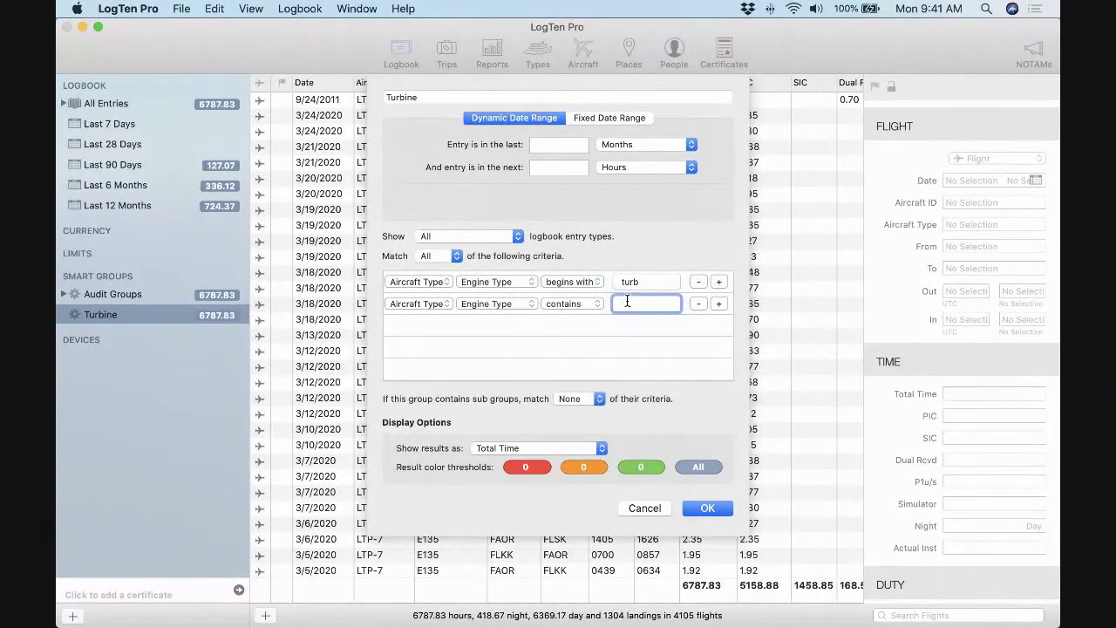
pyautogui.write('jet')
pyautogui.click(568, 324)
# Set the Turbine group to match any of its criteria and save it
pyautogui.click(456, 258)
pyautogui.click(449, 269)
pyautogui.click(706, 509)
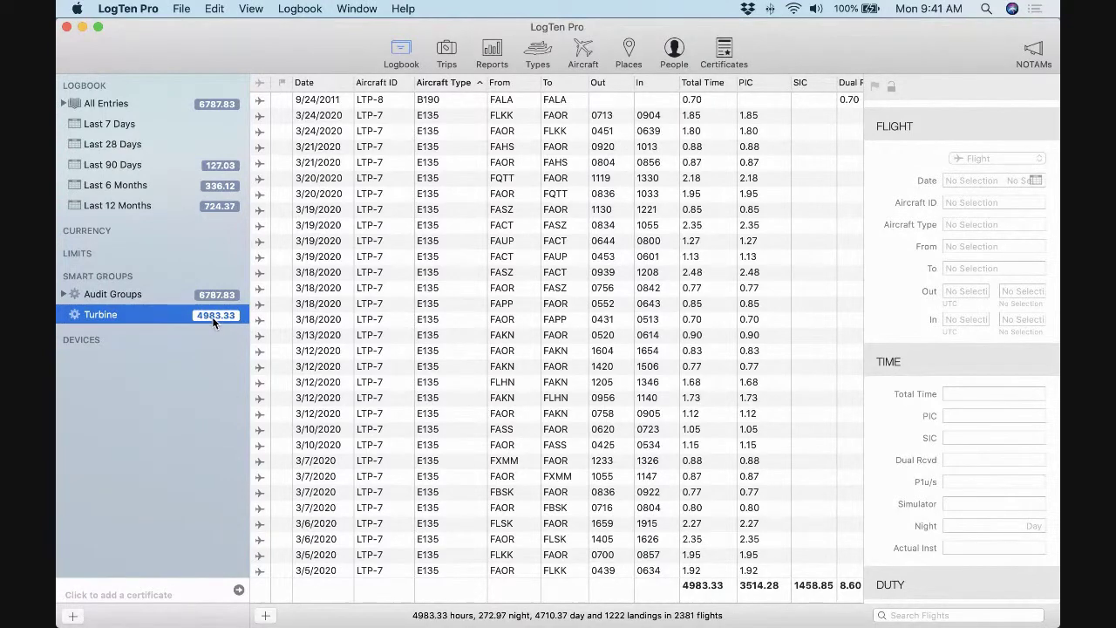
# Look through the Turbine group's entries and sort them by aircraft type in descending order
pyautogui.scroll(-5, 410, 340)
pyautogui.scroll(-20, 411, 341)
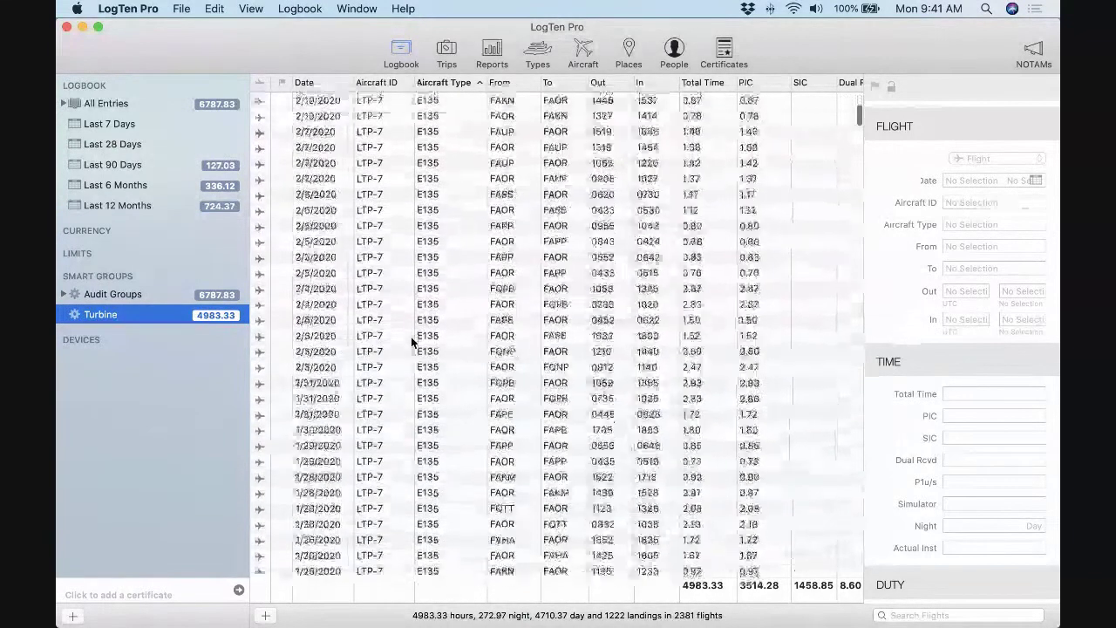
pyautogui.scroll(-15, 411, 341)
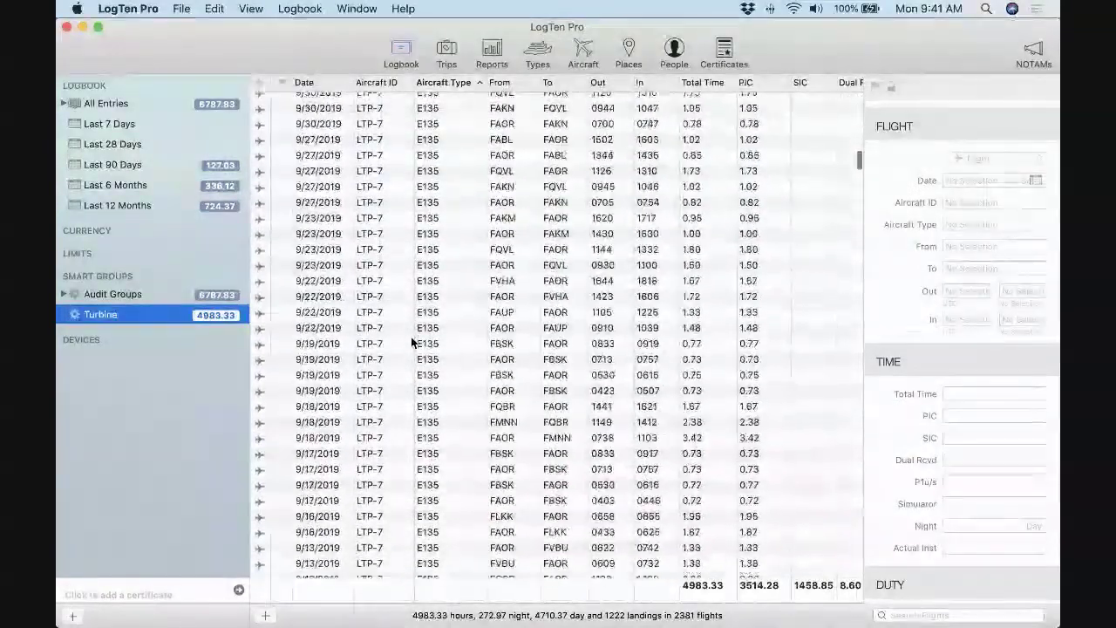
pyautogui.scroll(-20, 427, 436)
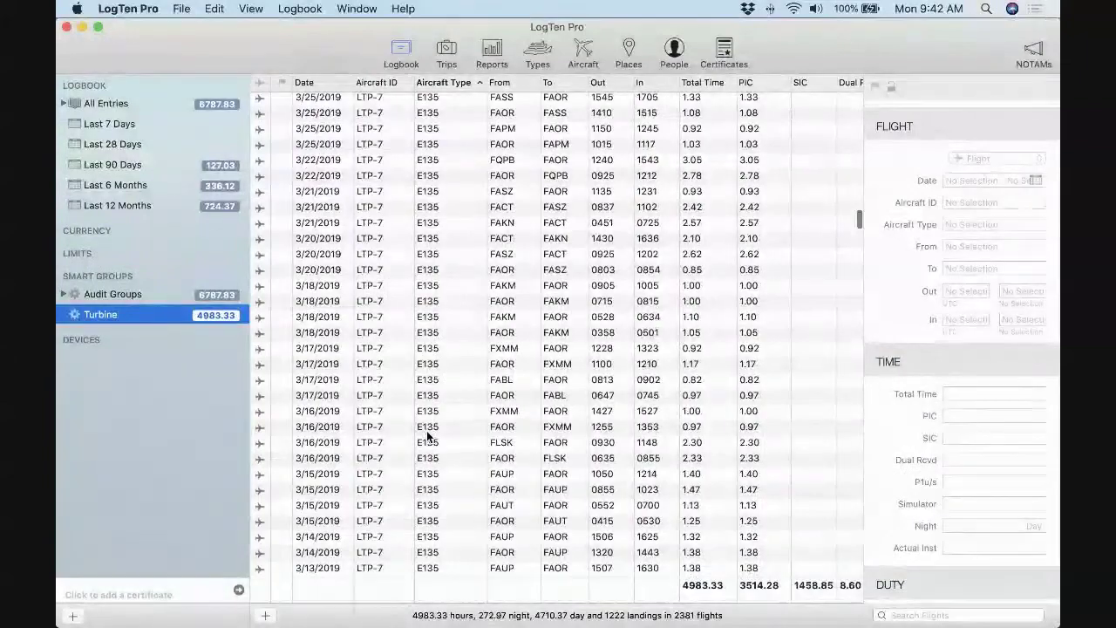
pyautogui.scroll(20, 427, 436)
pyautogui.scroll(15, 428, 436)
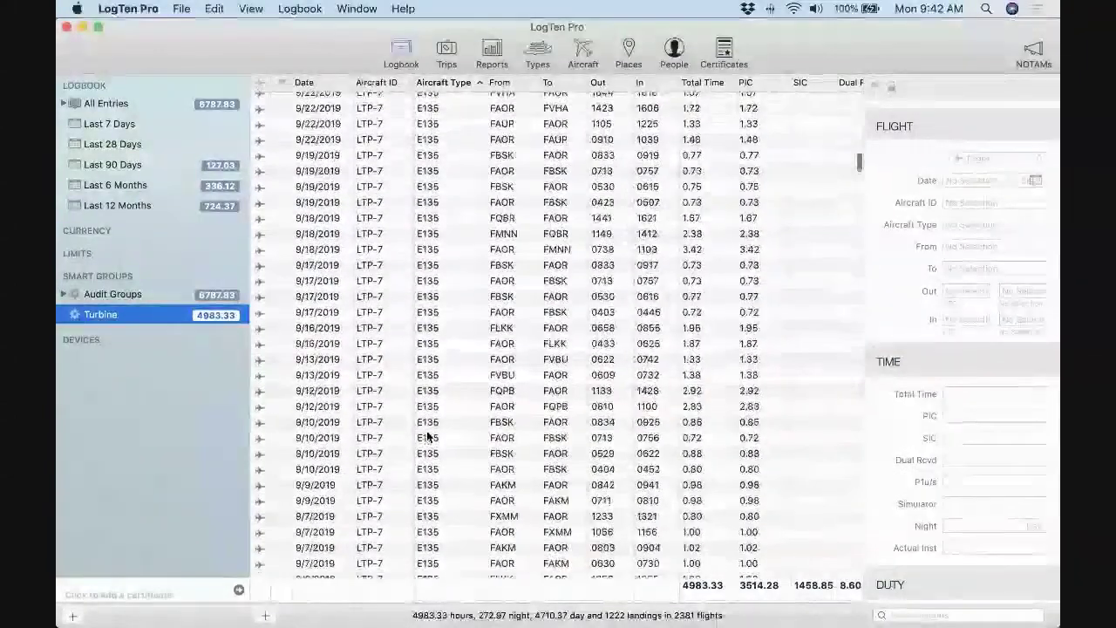
pyautogui.click(465, 85)
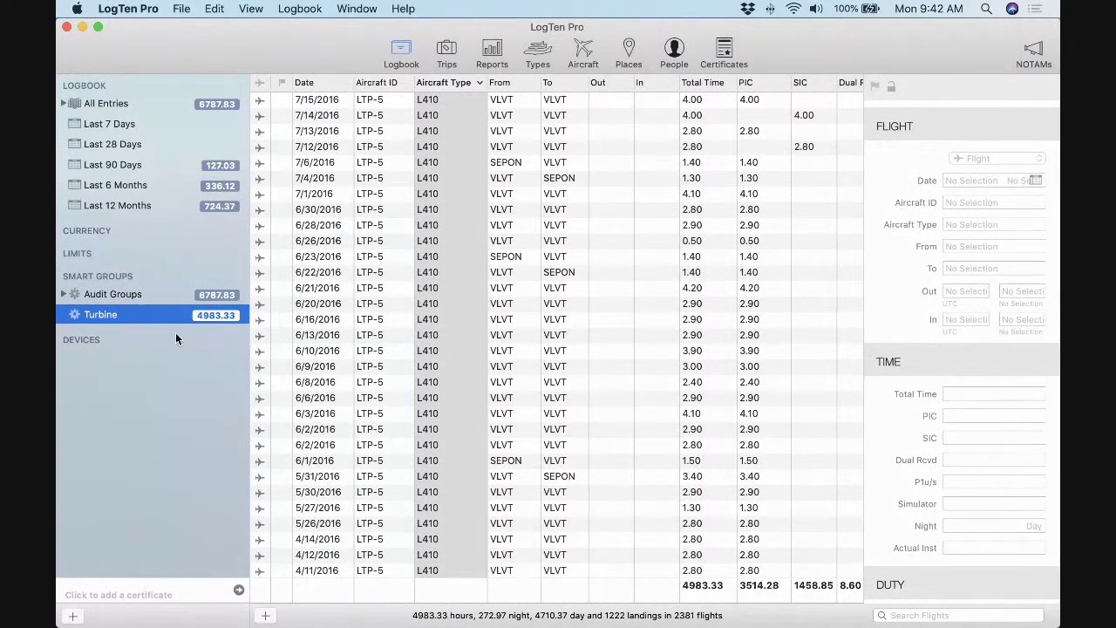
# Duplicate the Turbine smart group
pyautogui.click(133, 298)
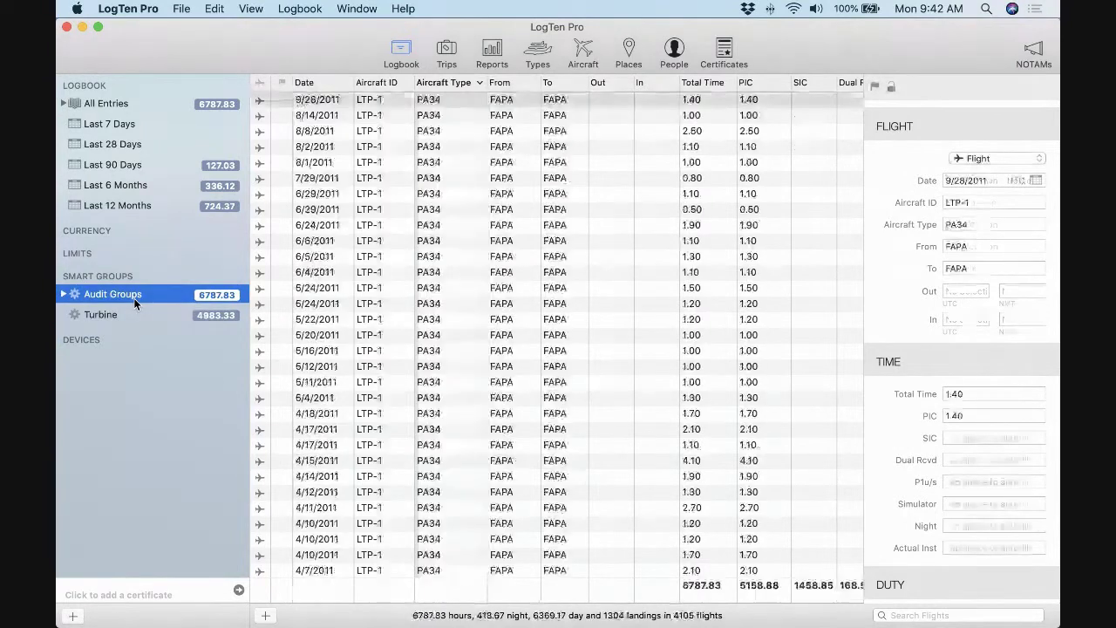
pyautogui.click(126, 312)
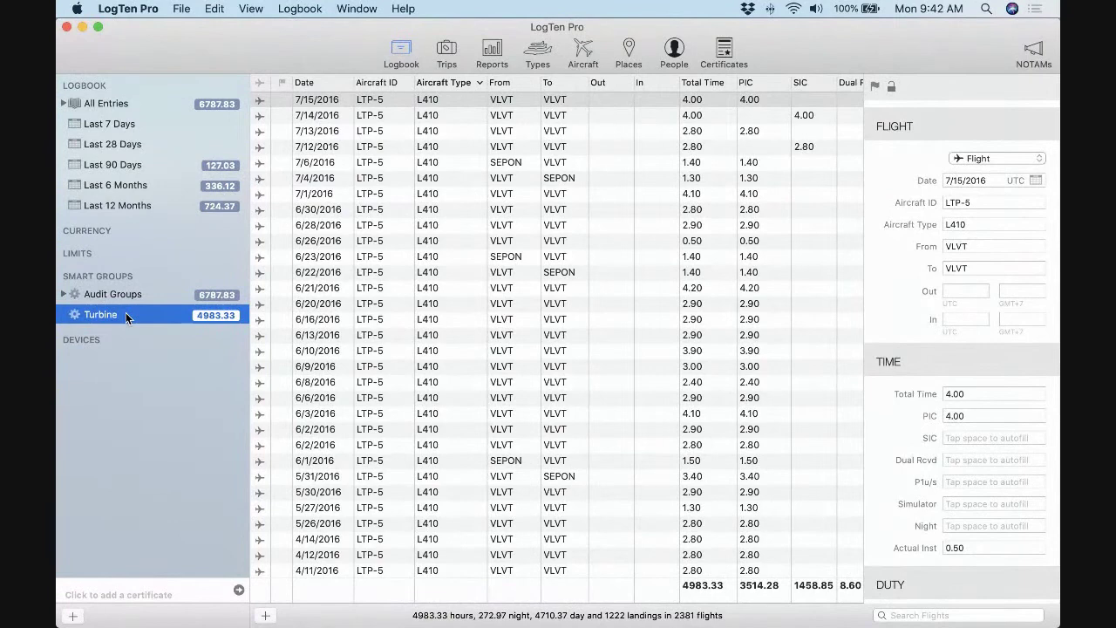
pyautogui.rightClick(125, 312)
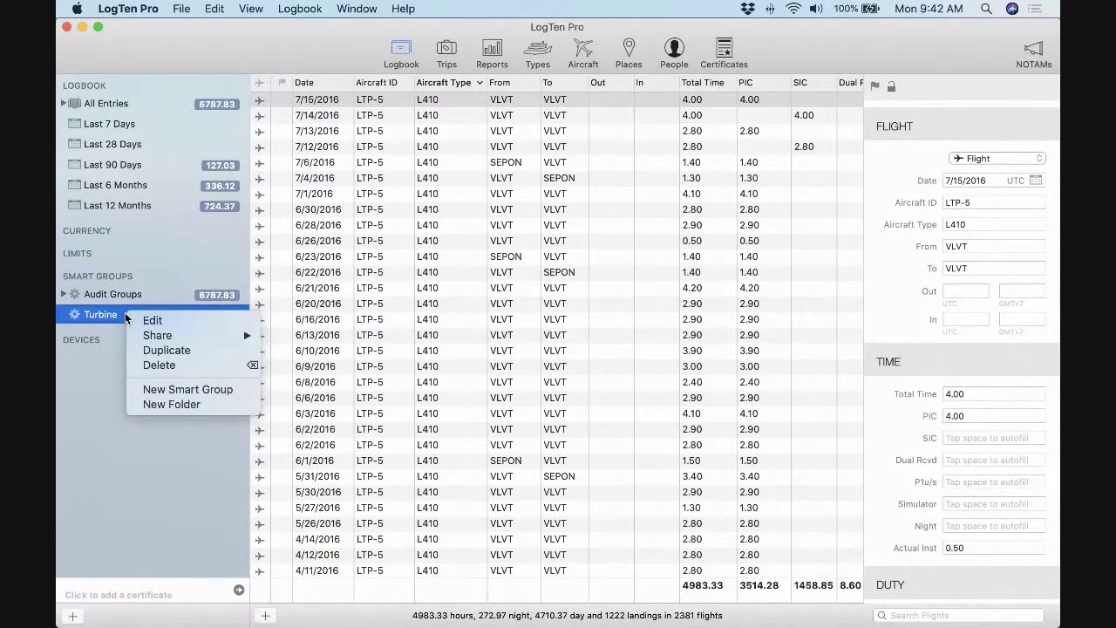
pyautogui.click(155, 349)
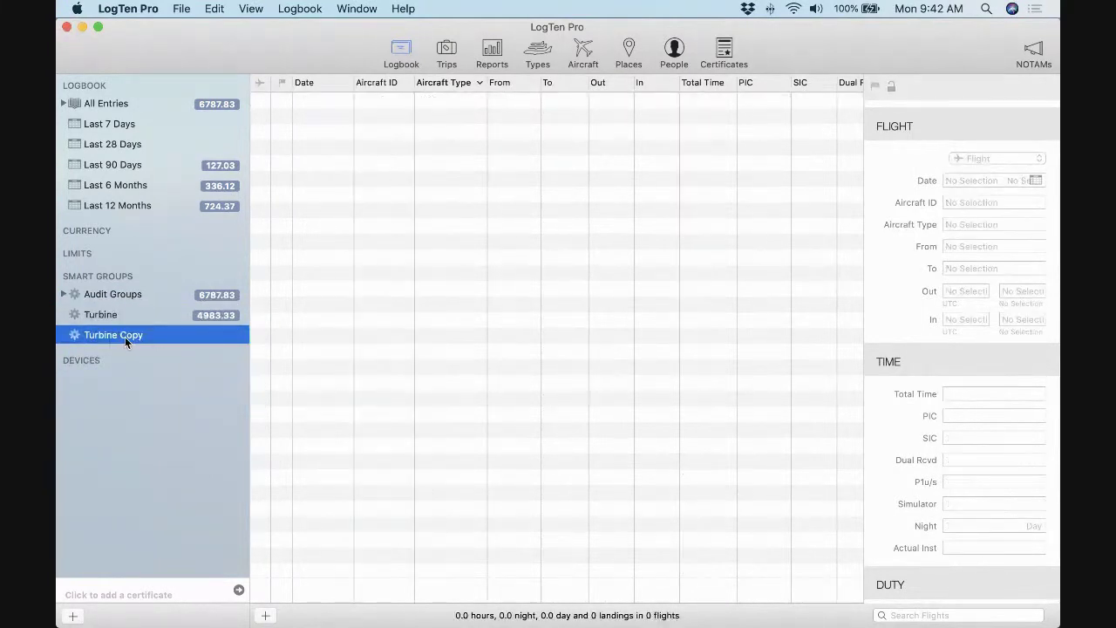
# Rename the copied Turbine smart group as Turbine PIC
pyautogui.doubleClick(125, 337)
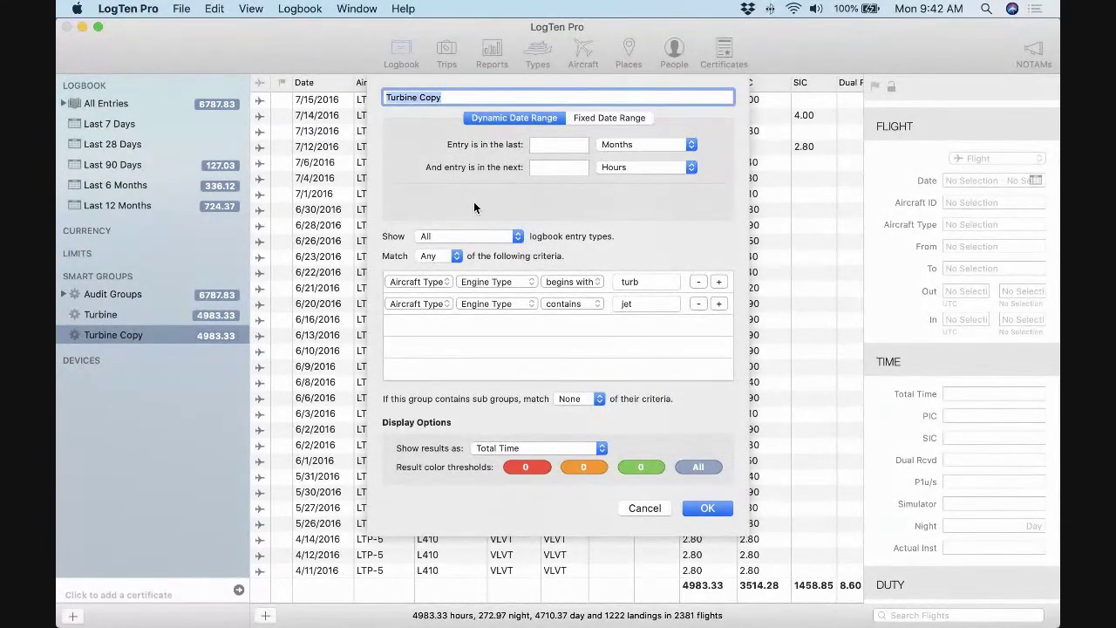
pyautogui.click(444, 97)
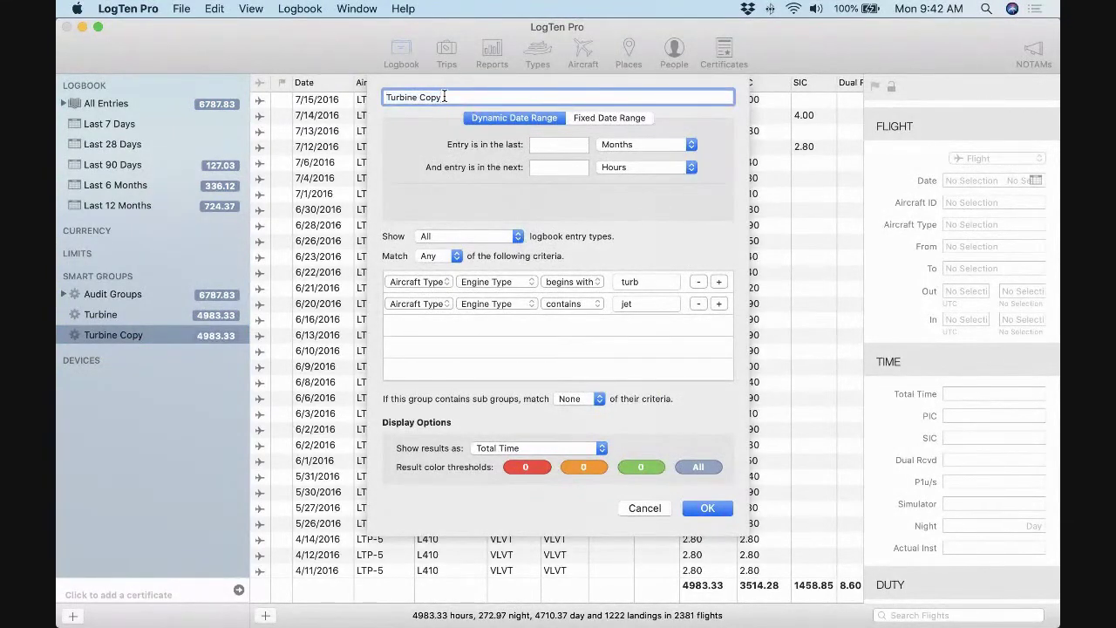
pyautogui.press('BackSpace')
pyautogui.press('BackSpace')
pyautogui.press('BackSpace')
pyautogui.press('BackSpace')
pyautogui.write('PIC')
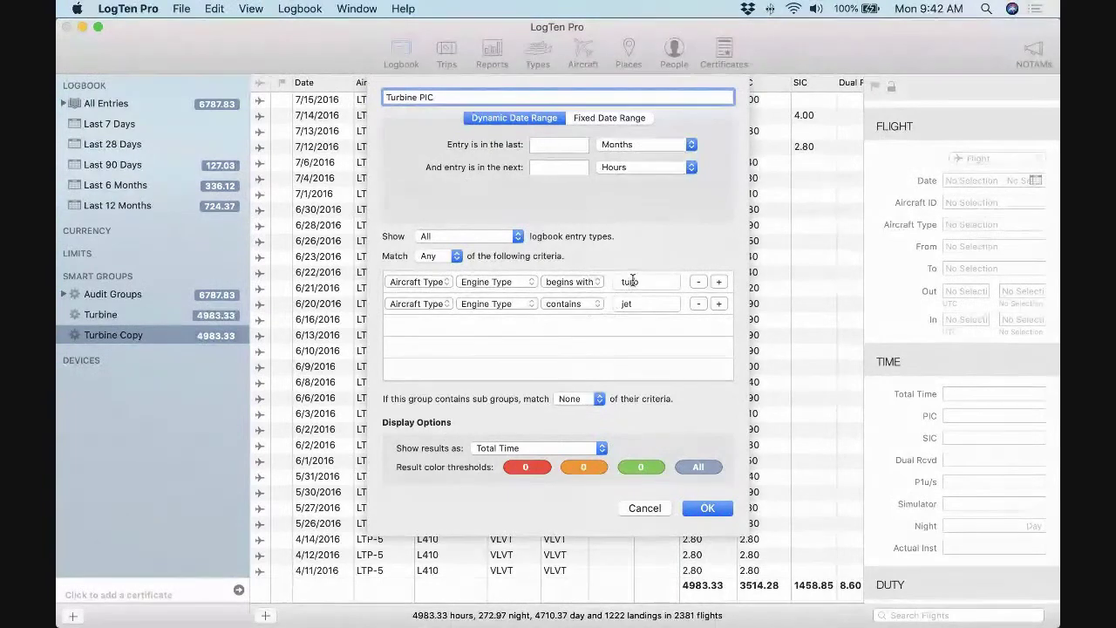
# Show the Turbine PIC group's results as PIC/P1 Time and save the group
pyautogui.click(599, 444)
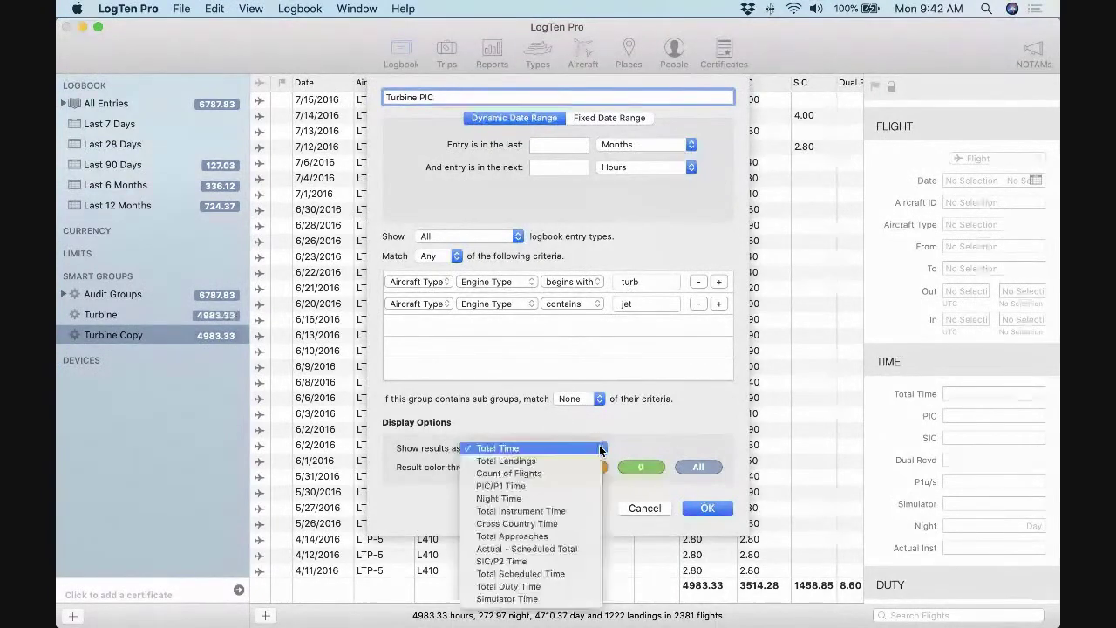
pyautogui.click(554, 486)
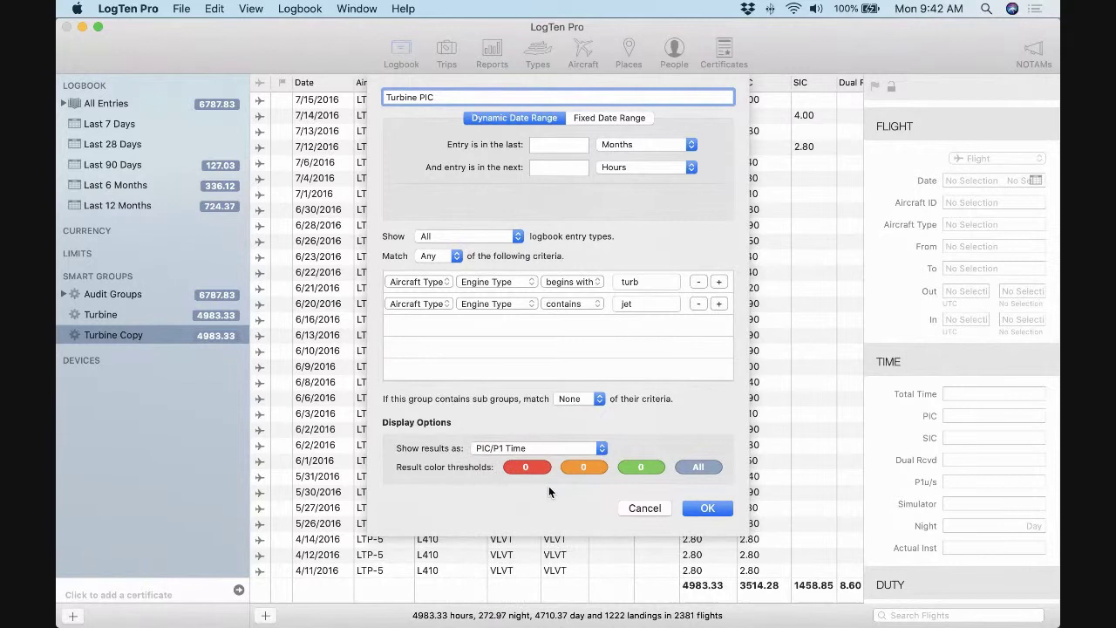
pyautogui.click(704, 509)
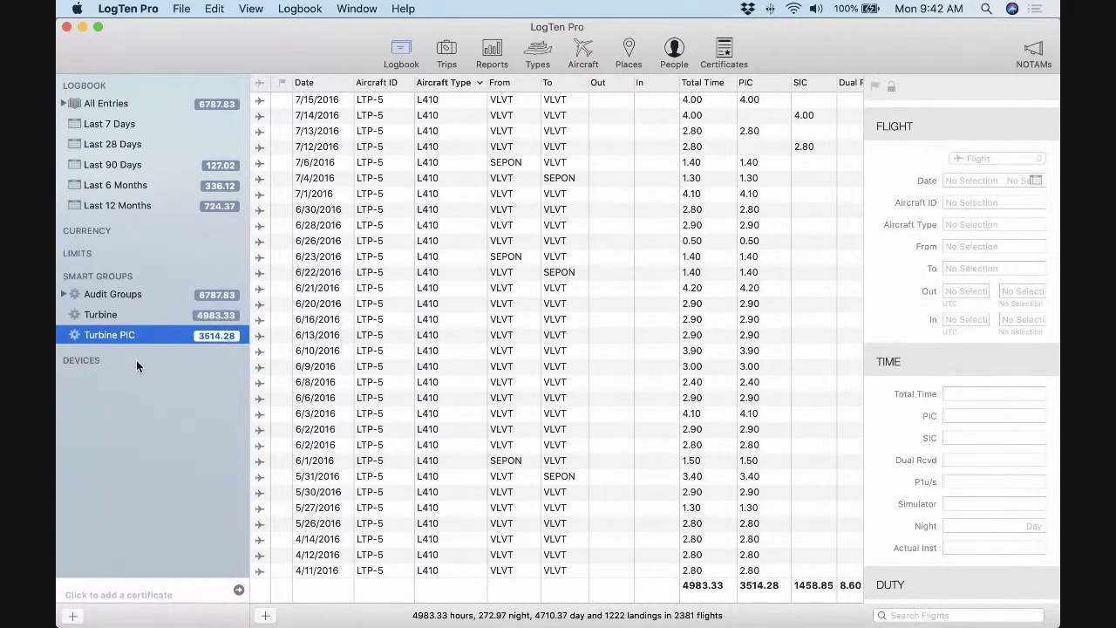
# Give the Turbine PIC group a fixed date range from 4/27/1970 to 4/27/2014 and save it
pyautogui.moveTo(136, 360)
pyautogui.rightClick(507, 338)
pyautogui.click(150, 347)
pyautogui.doubleClick(138, 338)
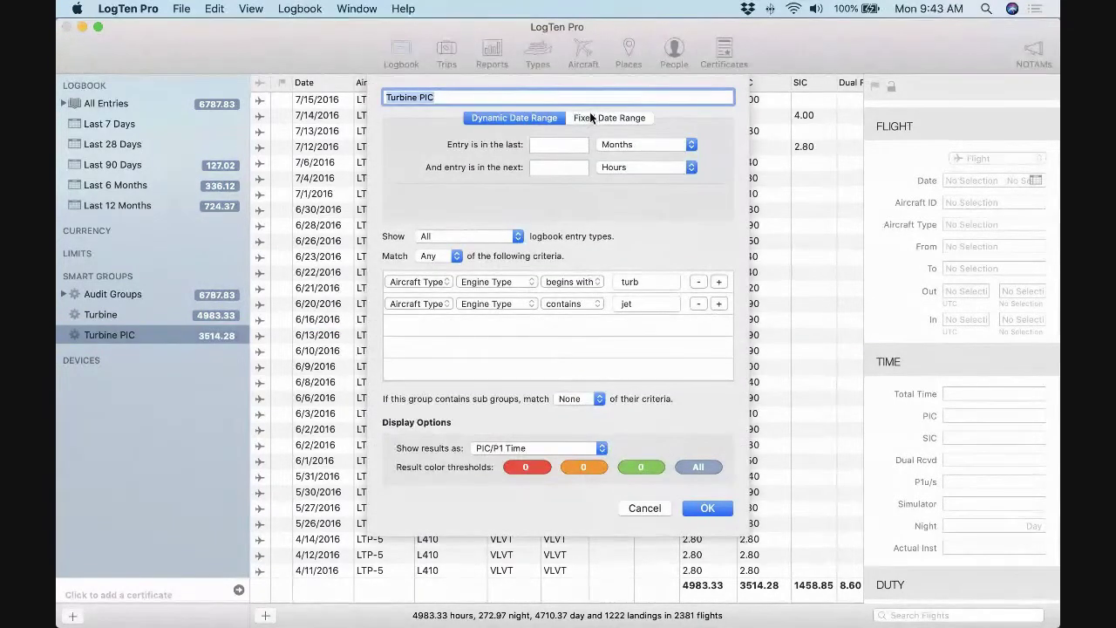
pyautogui.click(591, 118)
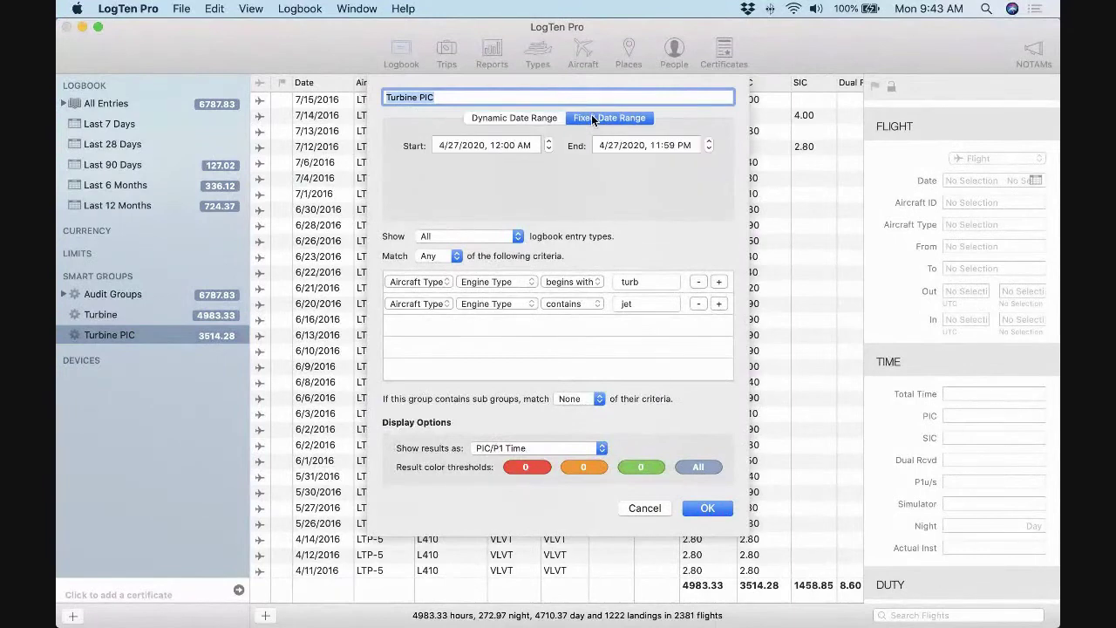
pyautogui.click(472, 146)
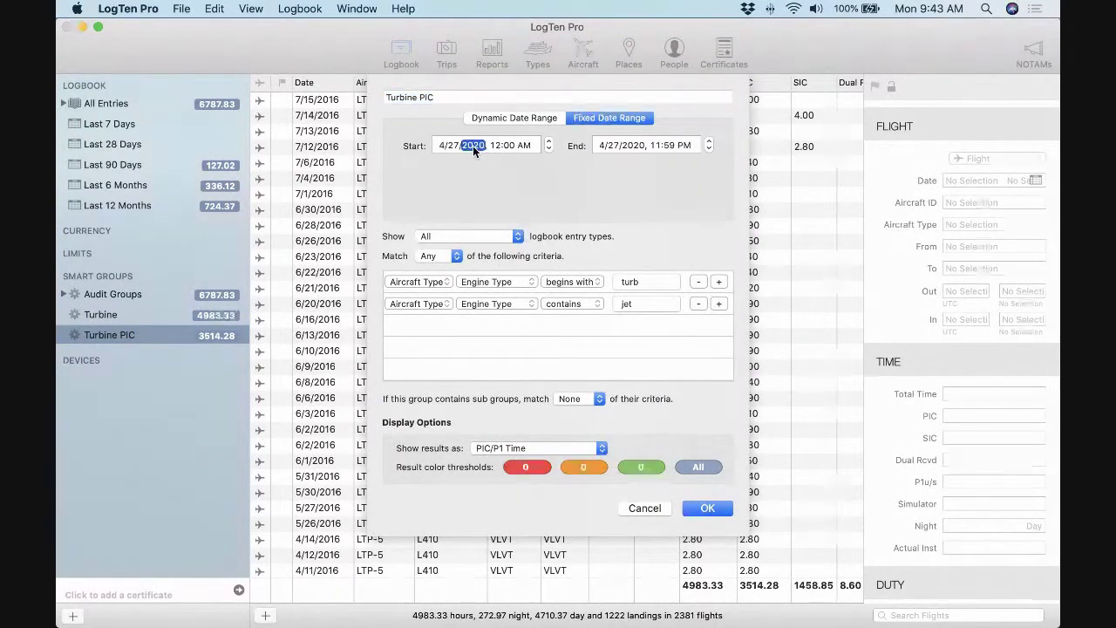
pyautogui.write('197')
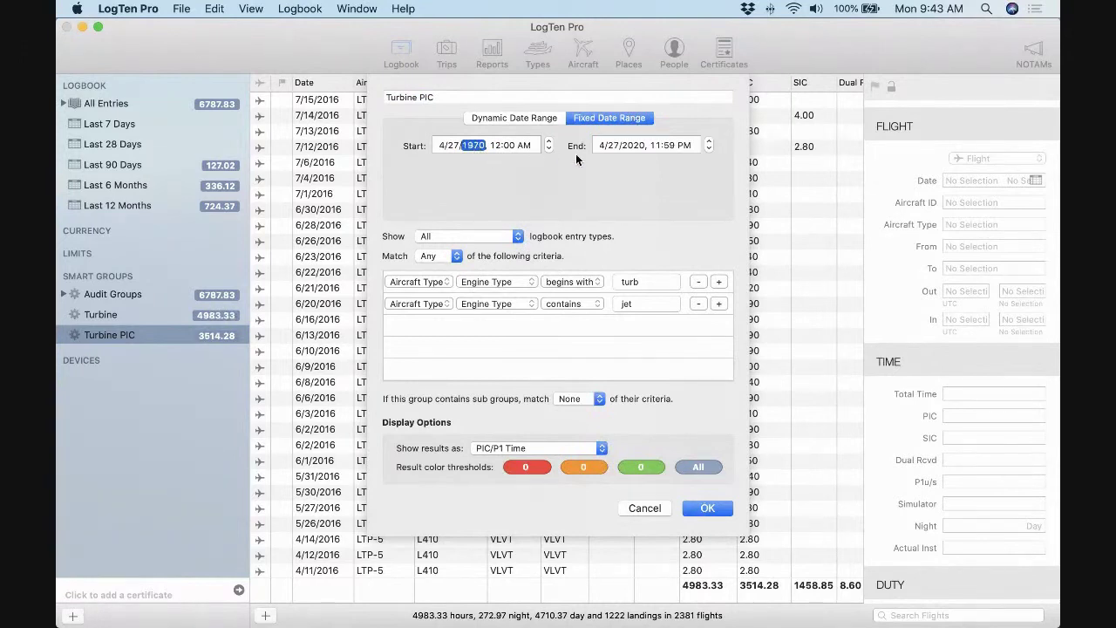
pyautogui.click(635, 145)
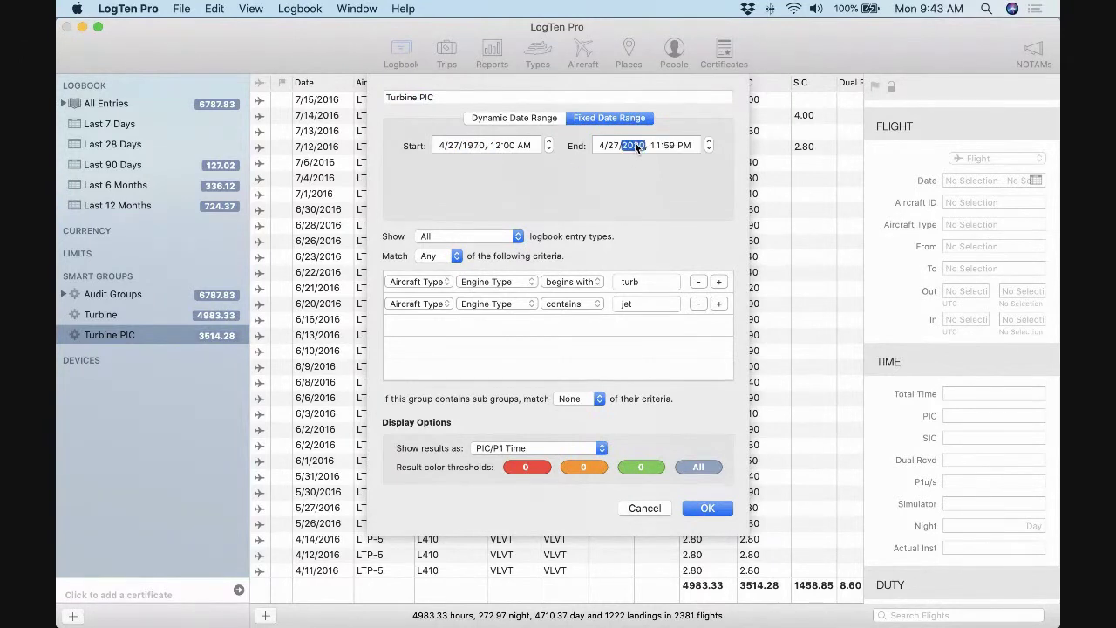
pyautogui.write('2014')
pyautogui.click(706, 508)
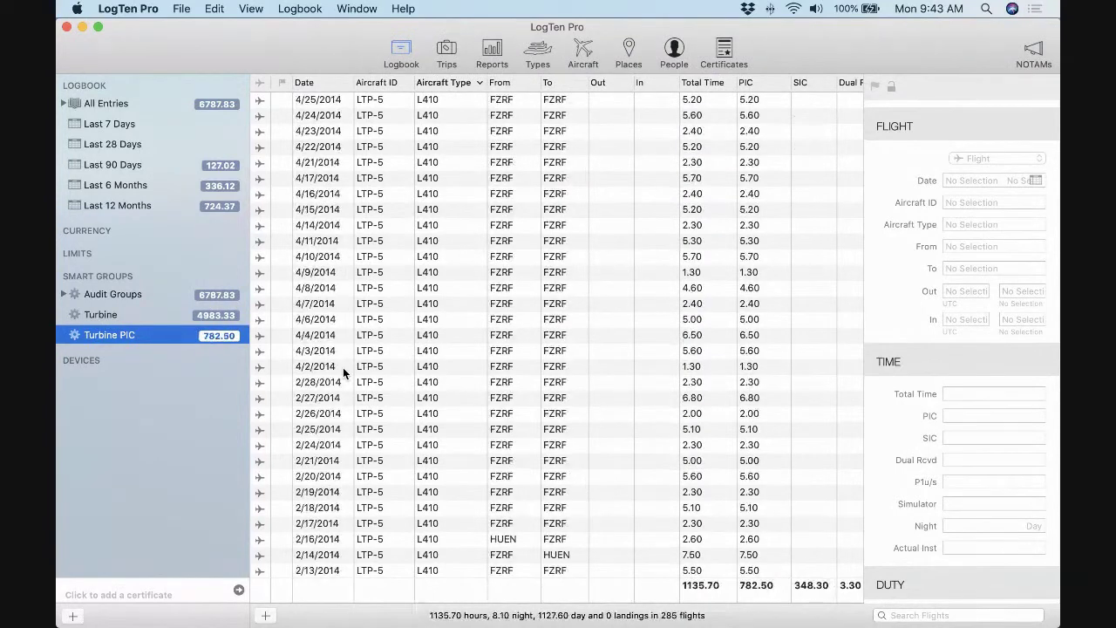
# Change the Turbine PIC group's end date to 1/1/2015 and save it
pyautogui.hscroll(5, 535, 392)
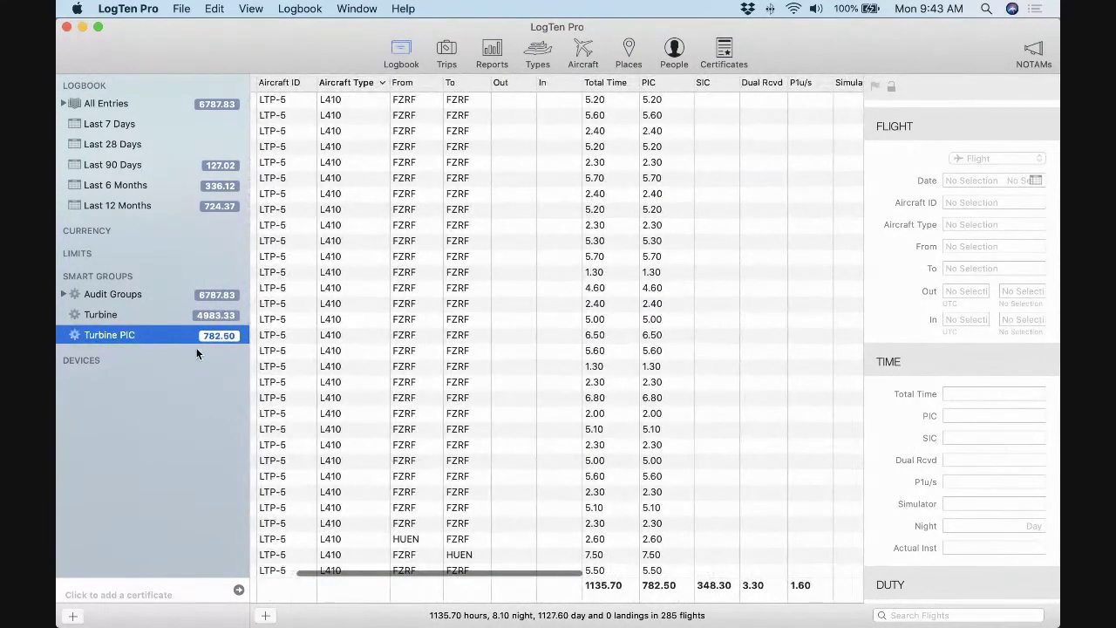
pyautogui.doubleClick(167, 336)
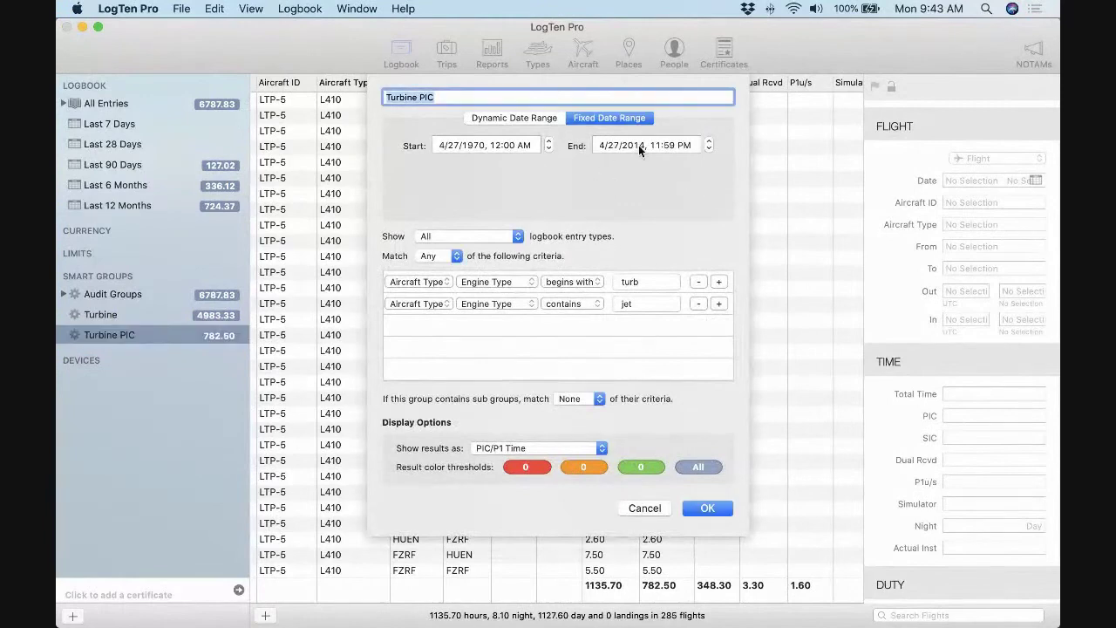
pyautogui.click(599, 145)
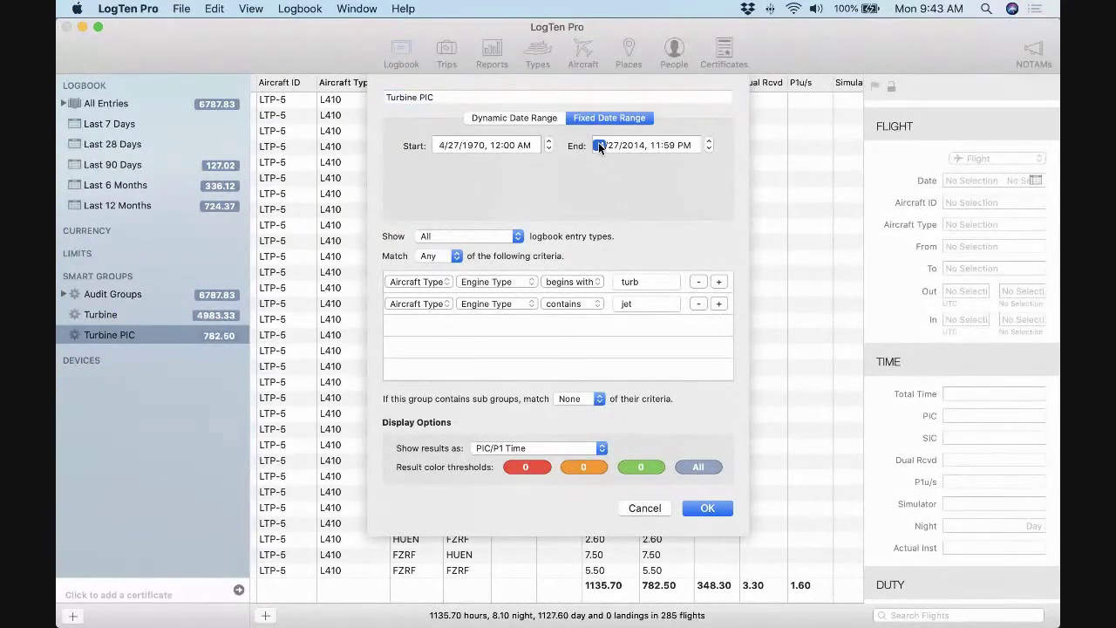
pyautogui.press('Tab')
pyautogui.write('1')
pyautogui.press('Tab')
pyautogui.write('2015')
pyautogui.click(693, 510)
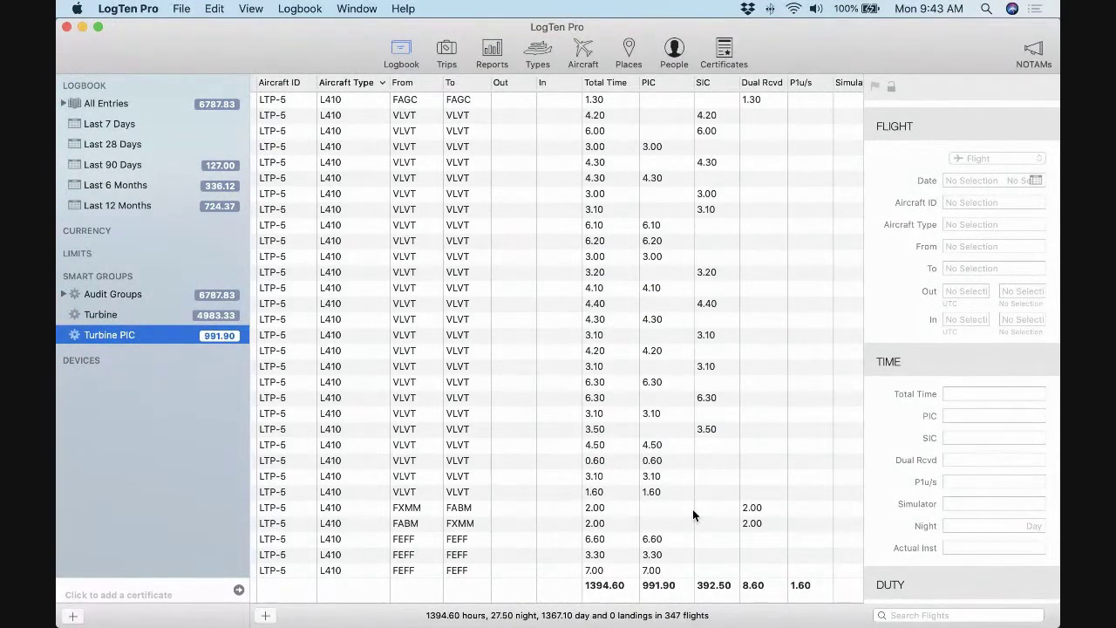
# Move the Turbine PIC group's end date to 1/9/2015 and save it
pyautogui.doubleClick(172, 337)
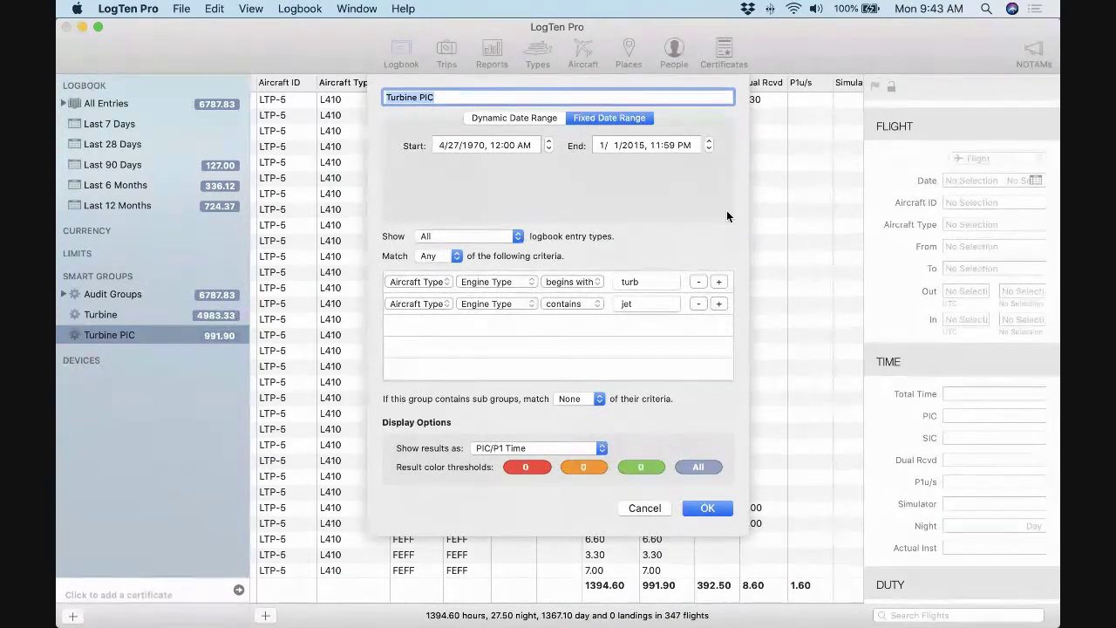
pyautogui.click(613, 148)
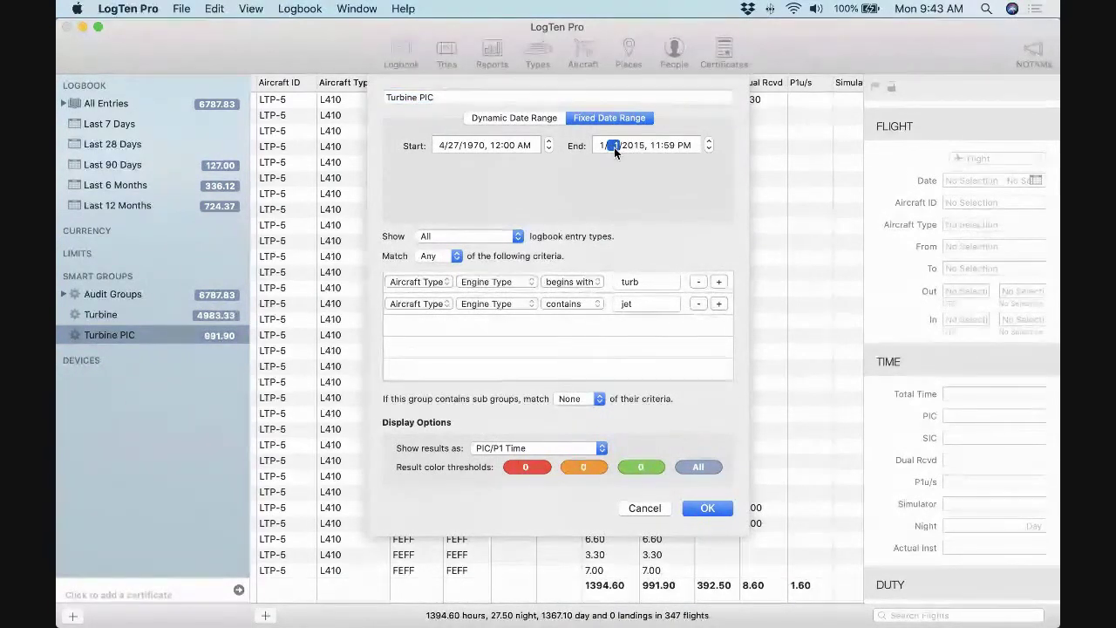
pyautogui.click(701, 507)
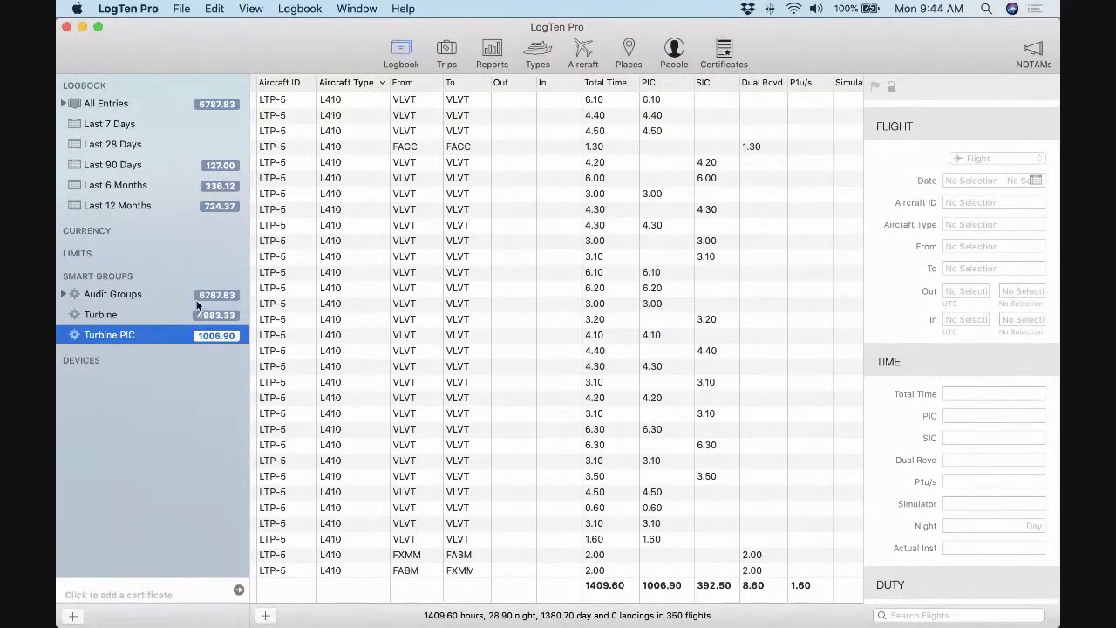
# Set the Turbine PIC group's end date to 1/8/2015, save it, and select the group's latest flight to check its date
pyautogui.doubleClick(122, 335)
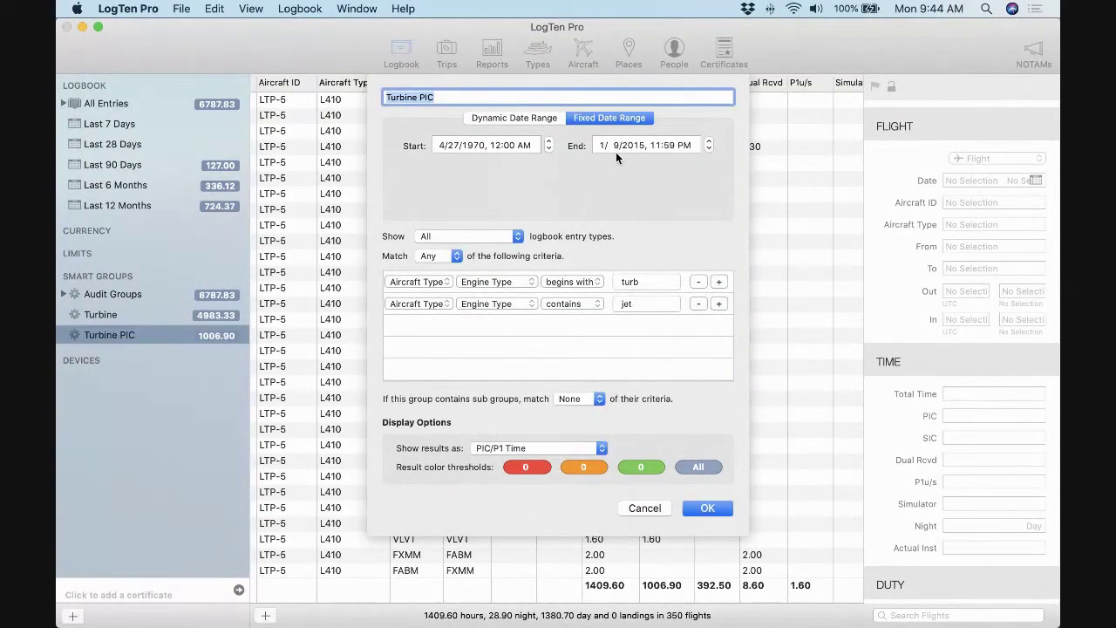
pyautogui.click(615, 148)
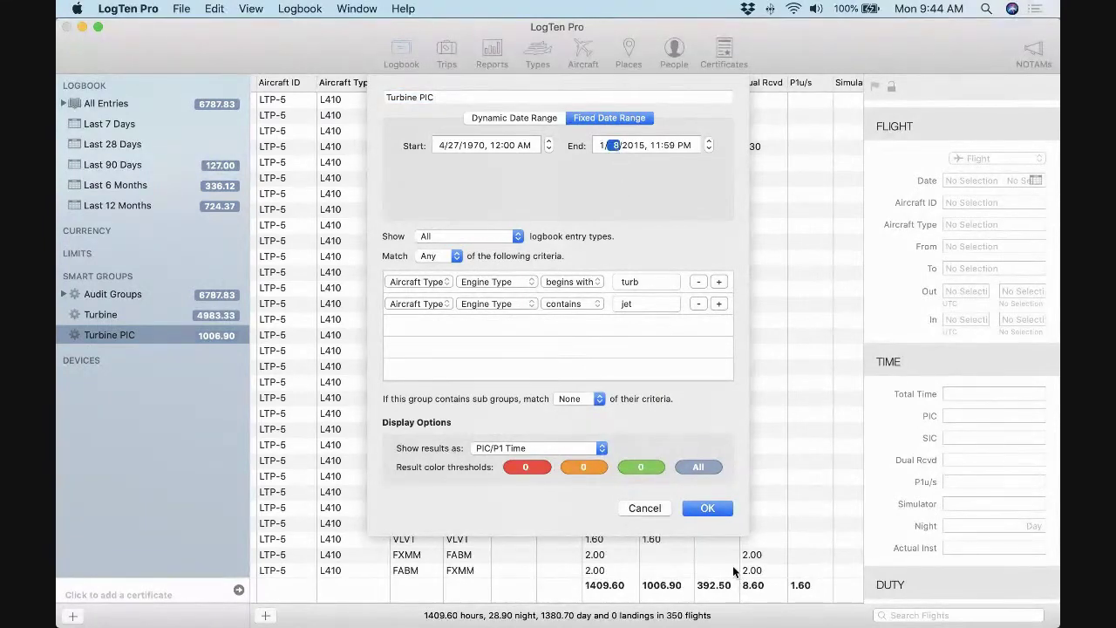
pyautogui.click(707, 510)
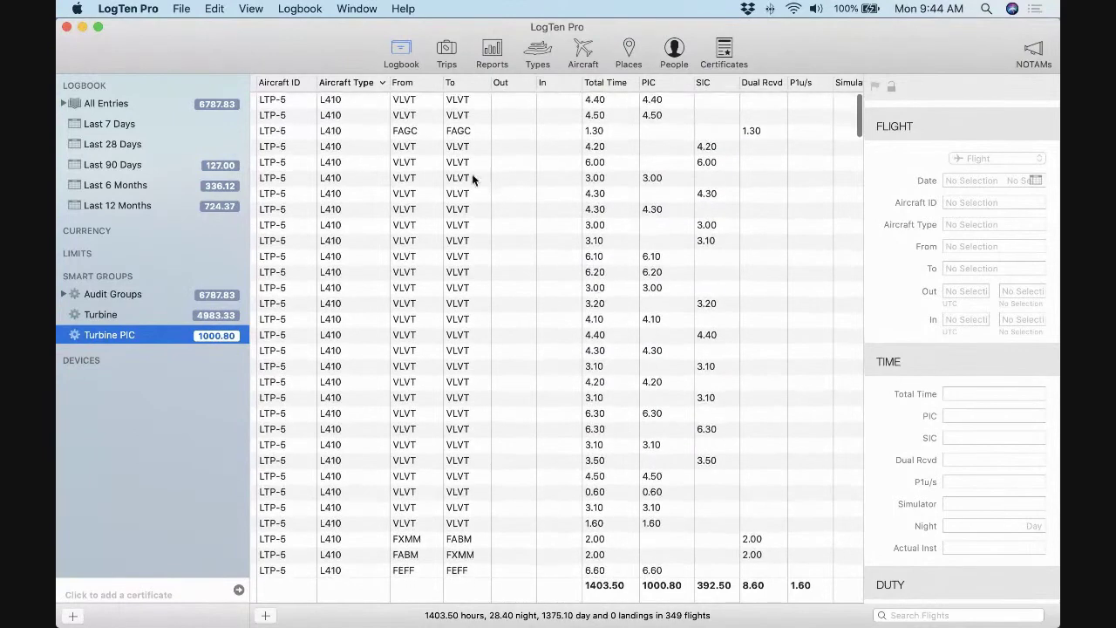
pyautogui.click(574, 102)
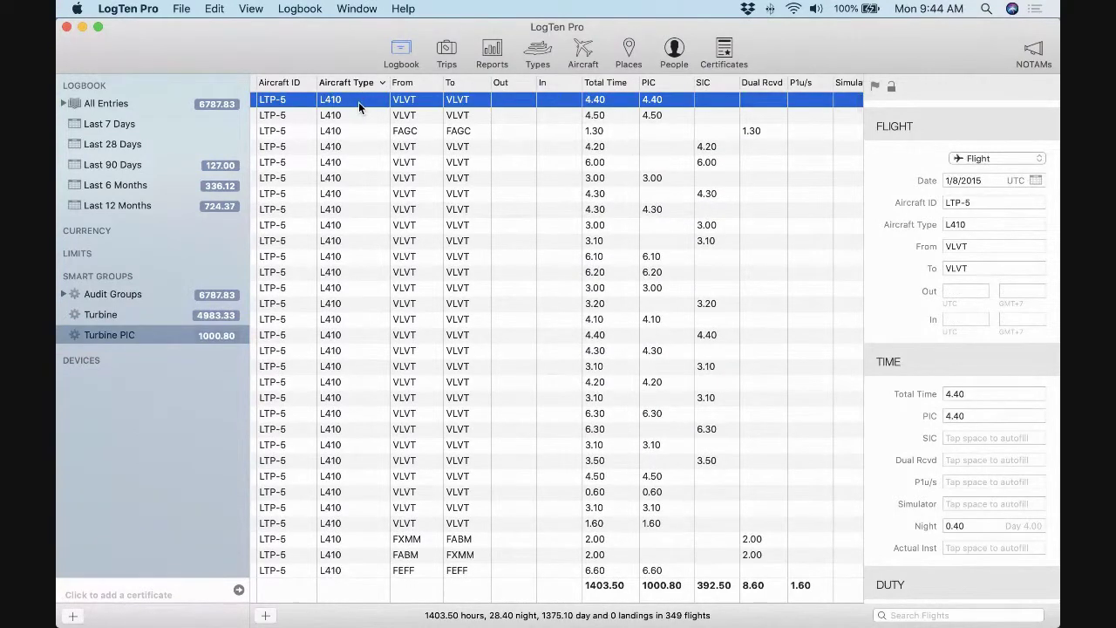
pyautogui.hscroll(-3, 419, 109)
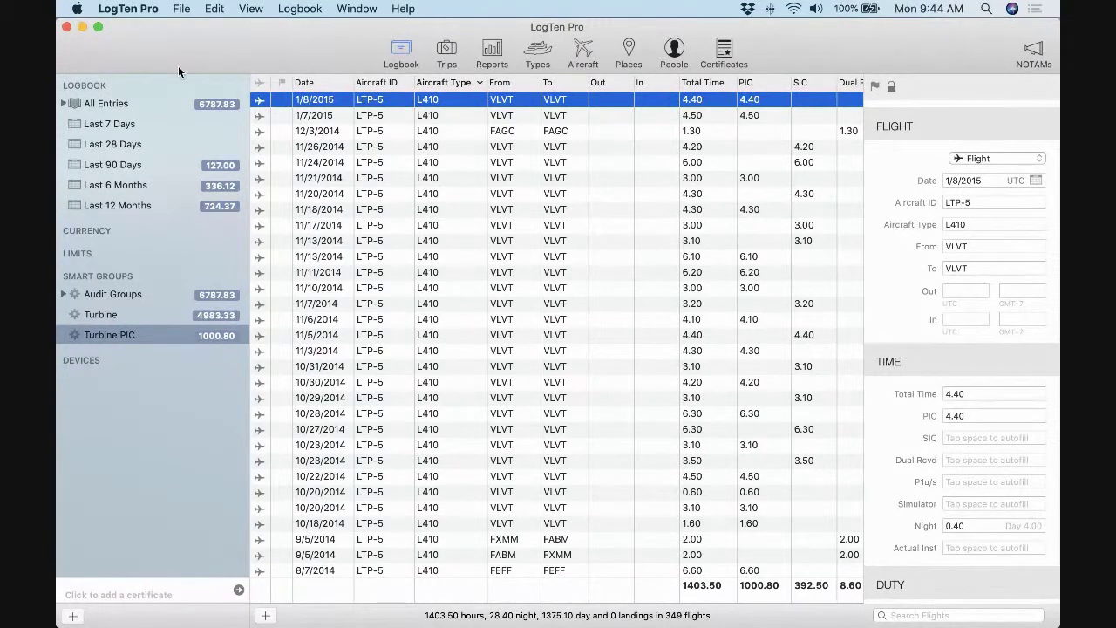
# In the Duty preferences, rename the Custom 5 check box as "1000 hrs PIC"
pyautogui.click(146, 11)
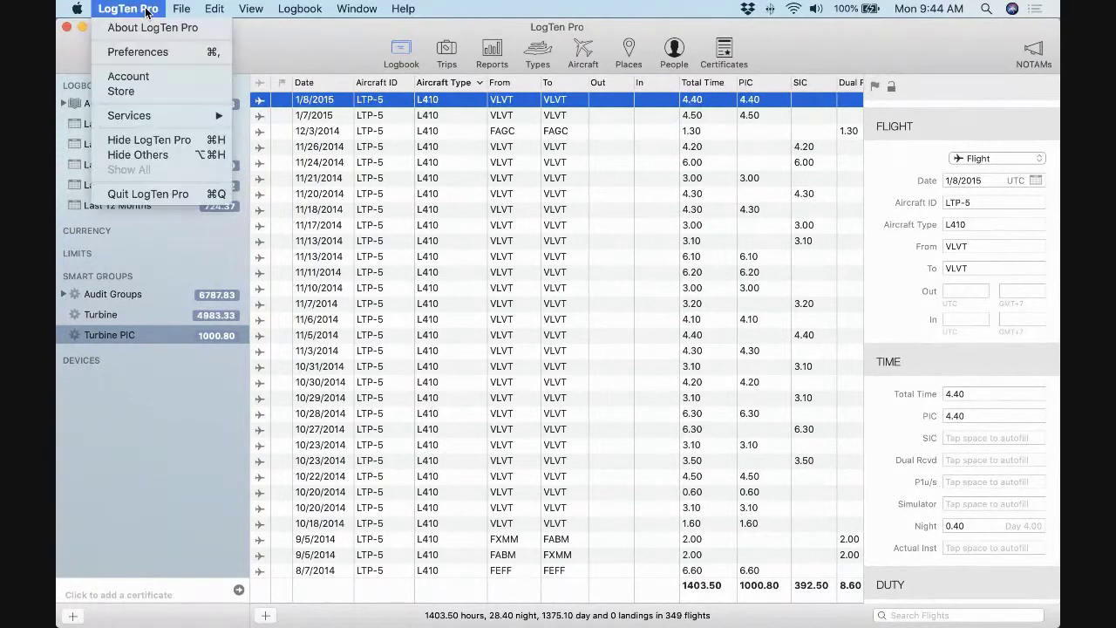
pyautogui.click(142, 49)
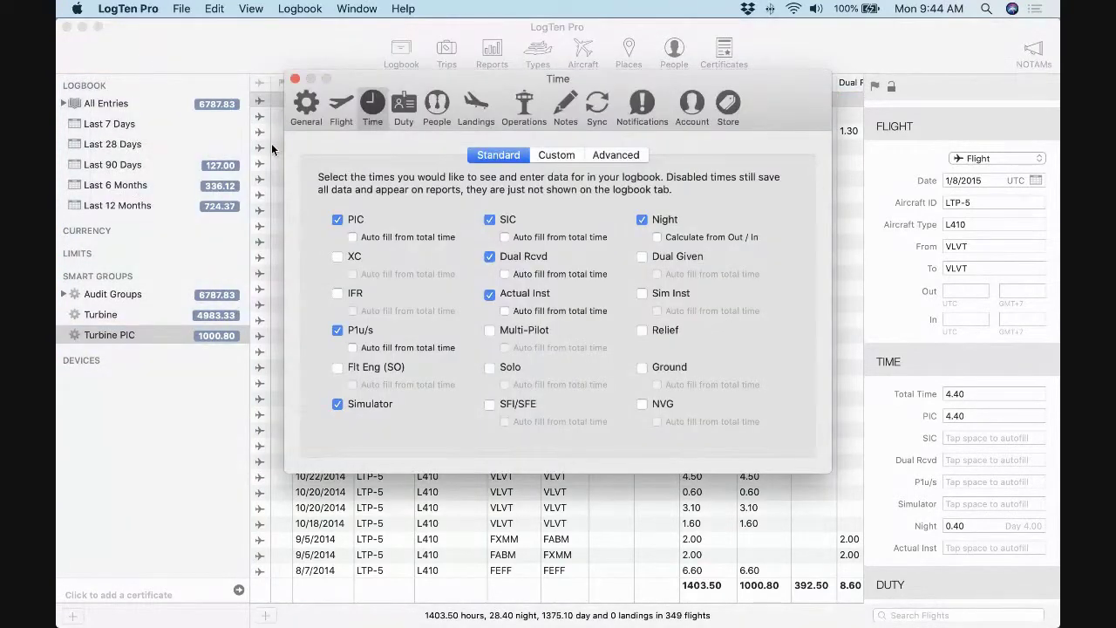
pyautogui.click(402, 111)
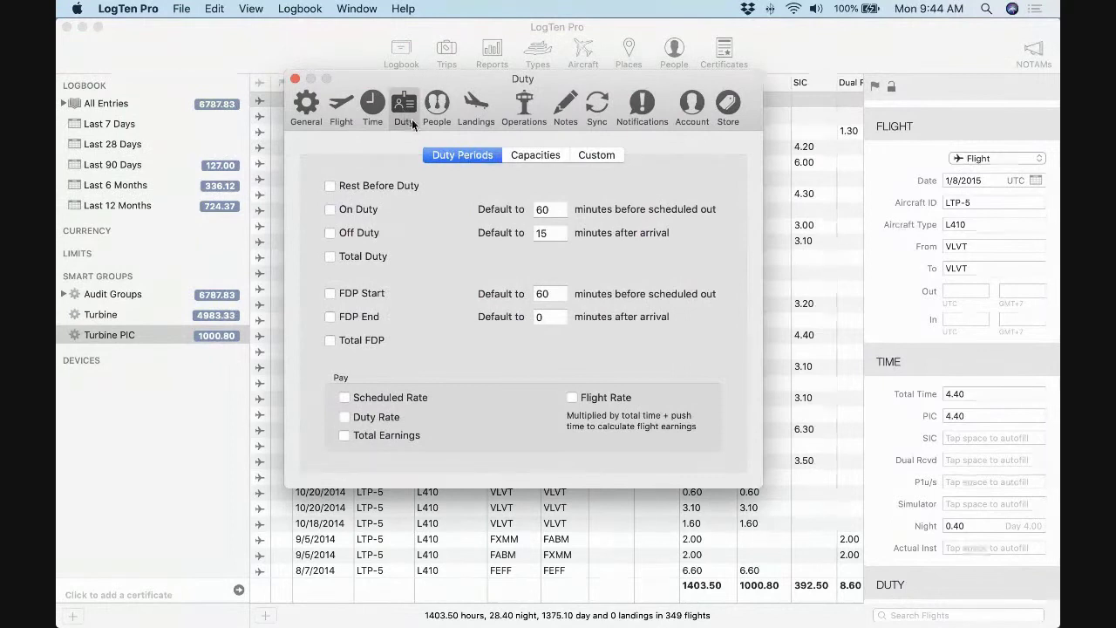
pyautogui.click(583, 154)
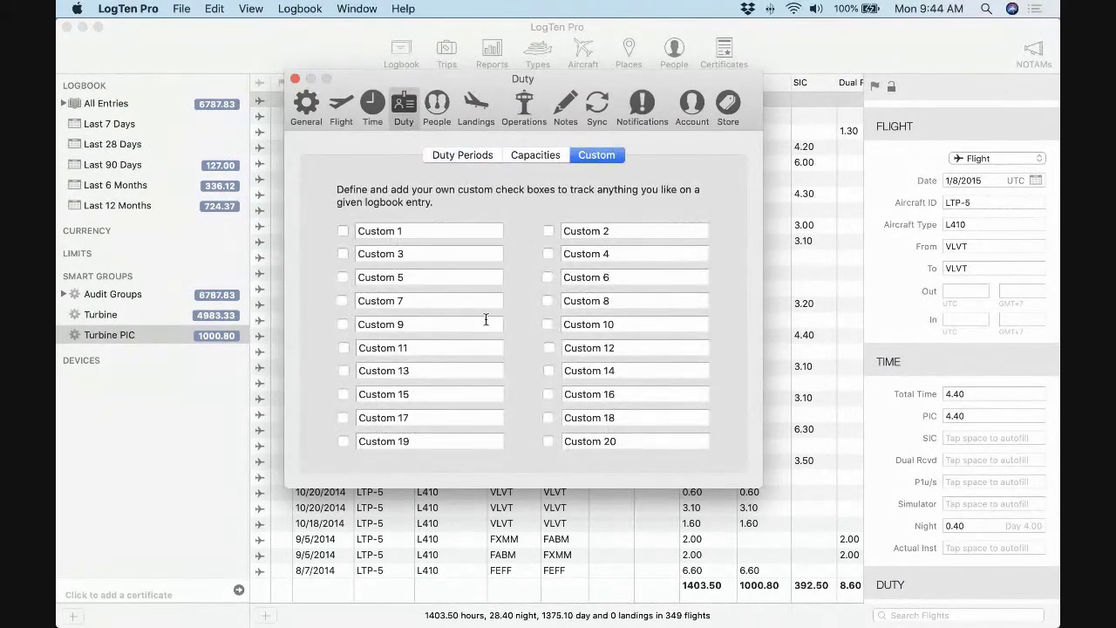
pyautogui.click(413, 277)
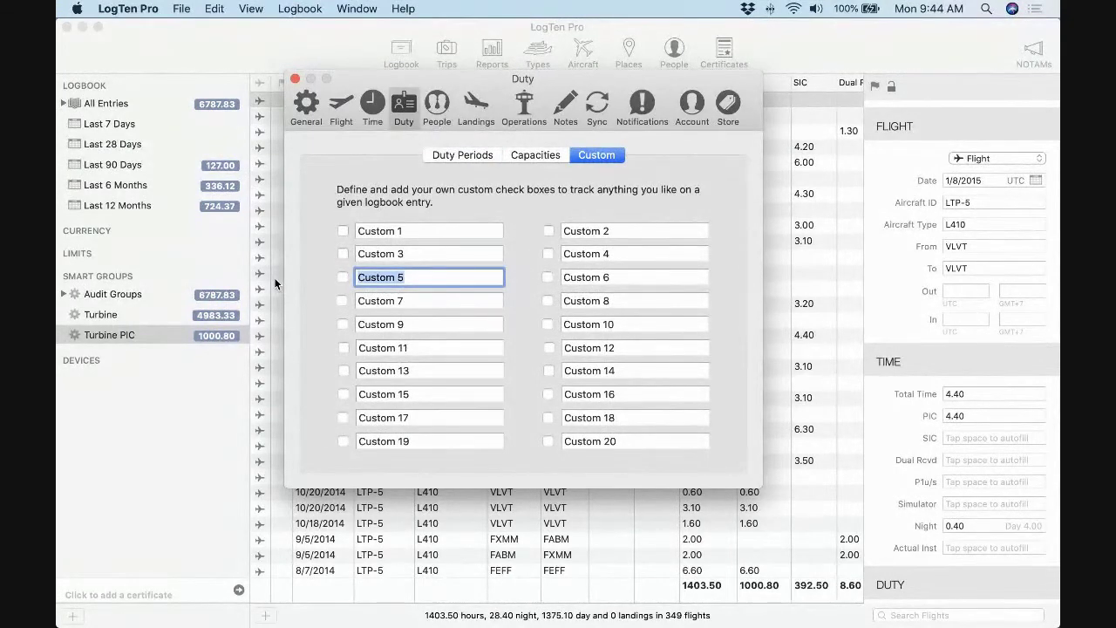
pyautogui.press('BackSpace')
pyautogui.write('1000 hrs PIC')
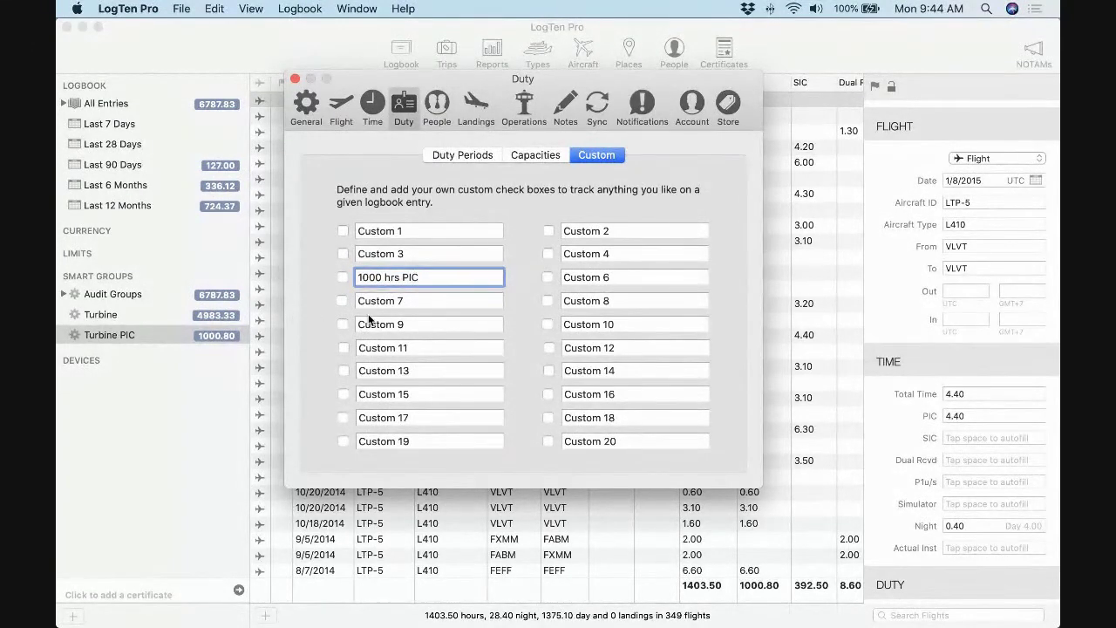
pyautogui.click(419, 301)
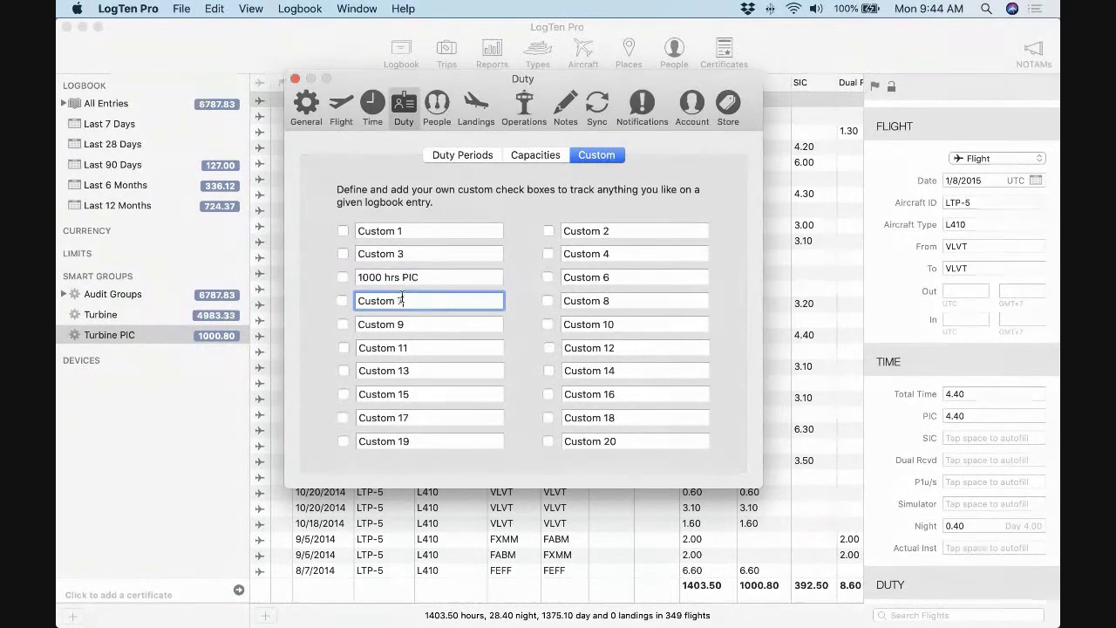
# Enable the 1000 hrs PIC custom check box, close the preferences, and tick it on the 1/8/2015 flight
pyautogui.click(343, 277)
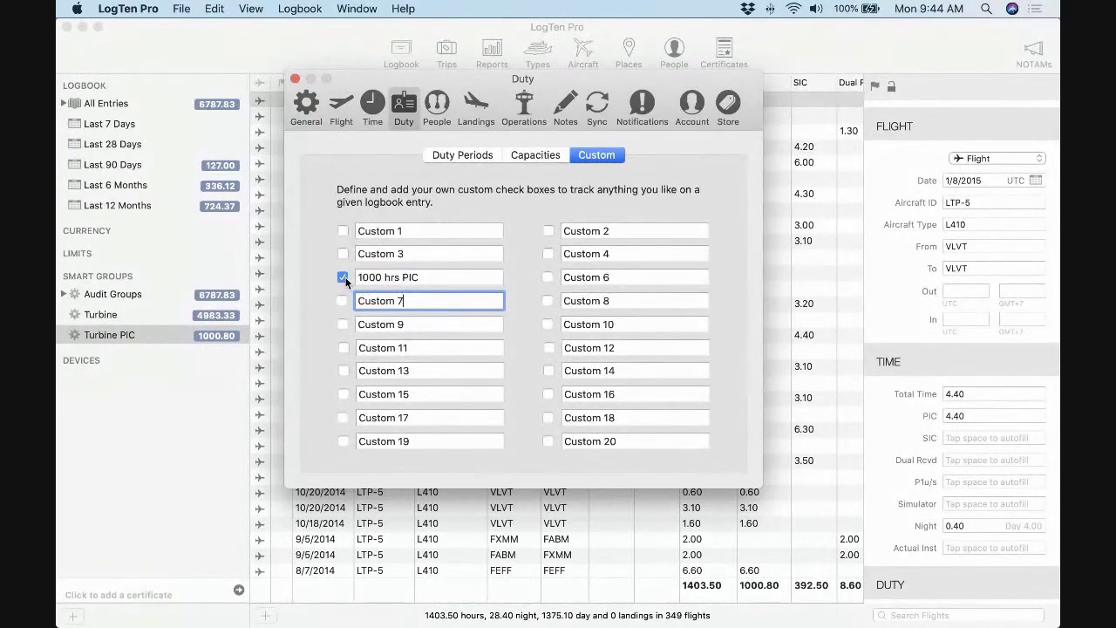
pyautogui.click(294, 78)
pyautogui.scroll(-8, 985, 476)
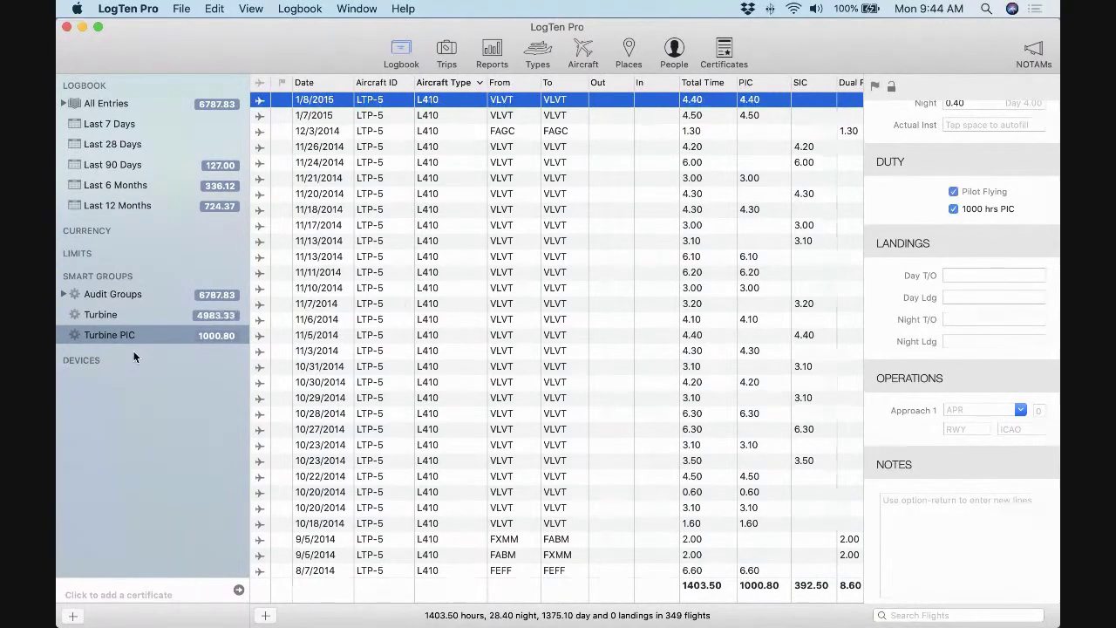
# Create a new smart group under Turbine PIC and name it "1000 hrs PIC"
pyautogui.click(73, 616)
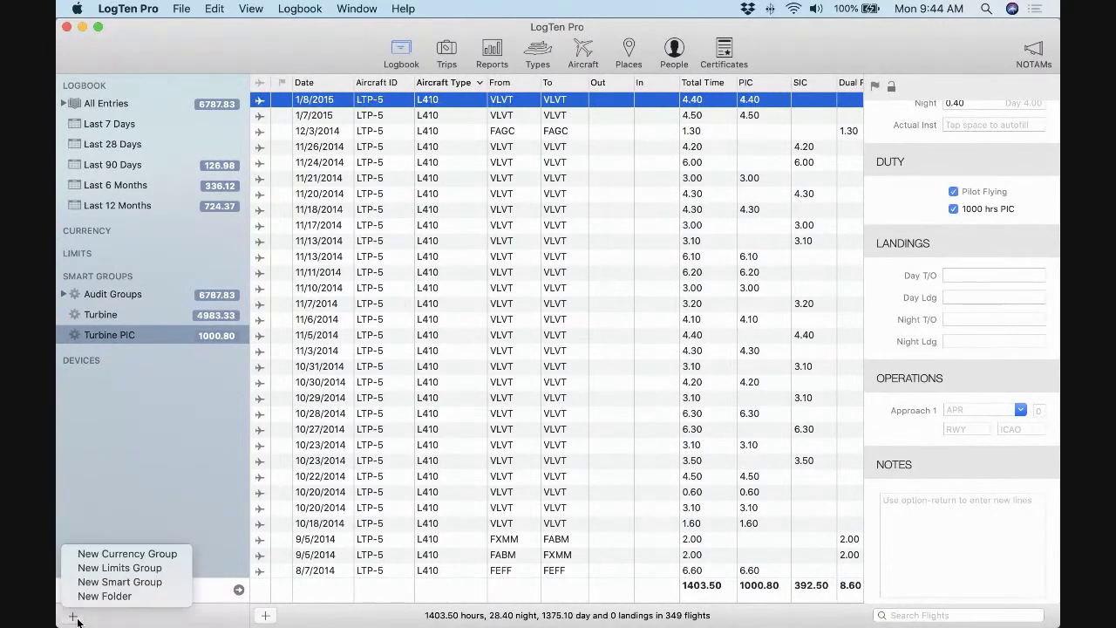
pyautogui.click(99, 514)
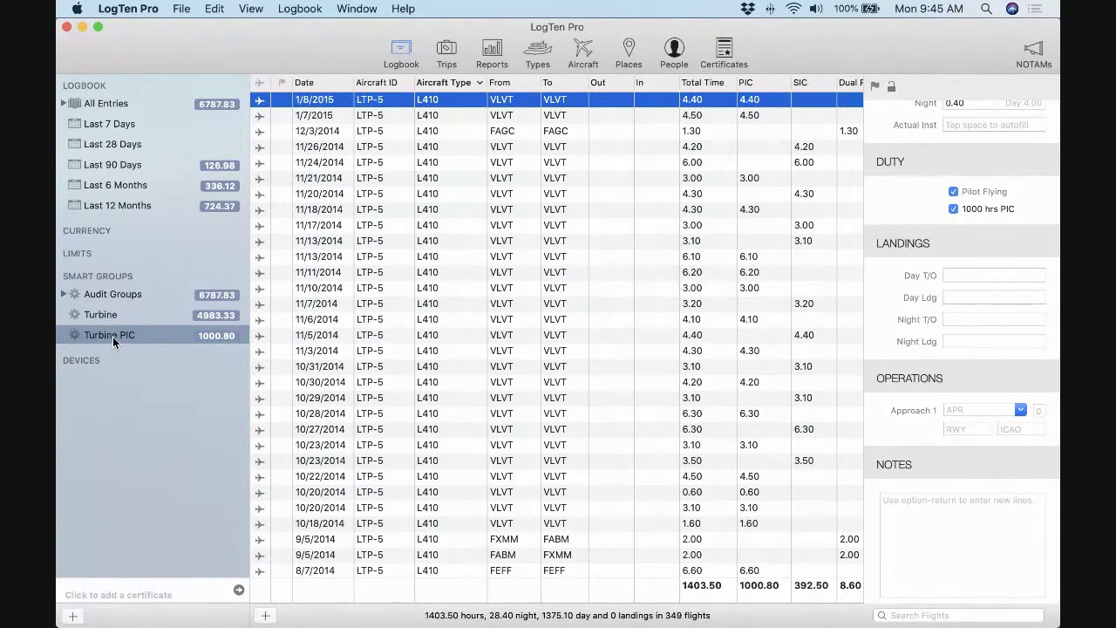
pyautogui.click(73, 616)
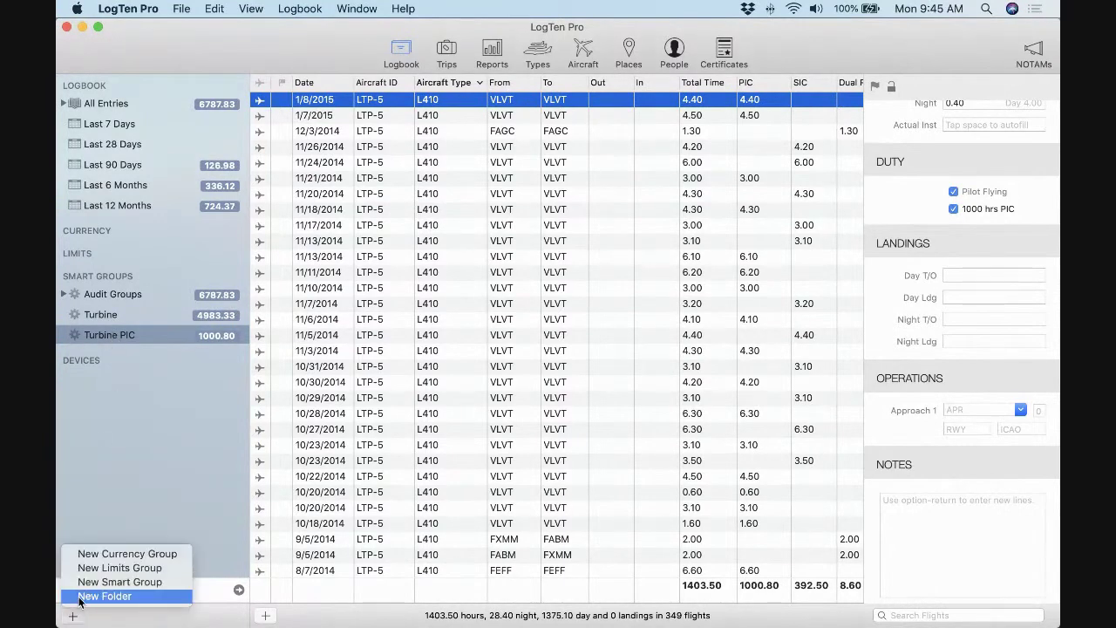
pyautogui.click(96, 582)
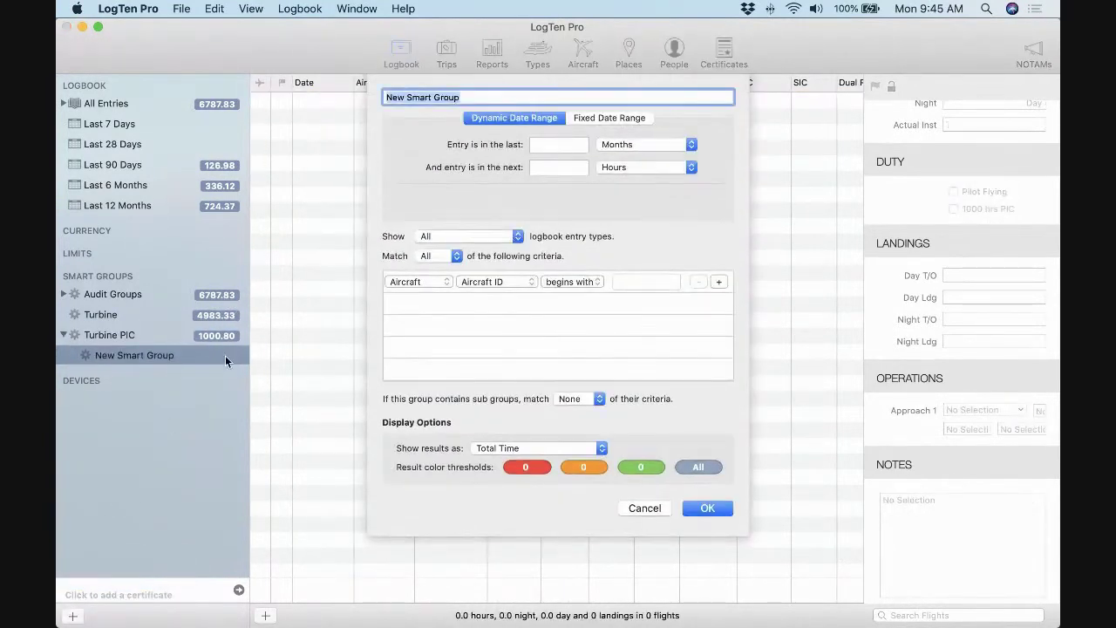
pyautogui.write('1000 ')
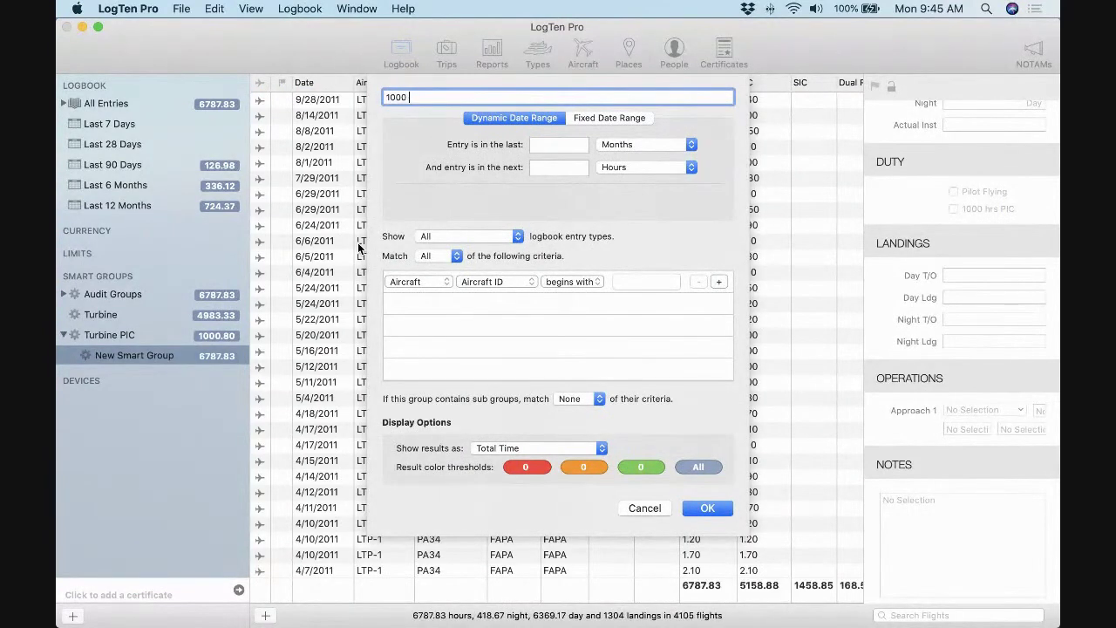
pyautogui.write('hrs PIC')
# Set the 1000 hrs PIC group's criterion to Duty, 1000 hrs PIC, is checked
pyautogui.click(423, 281)
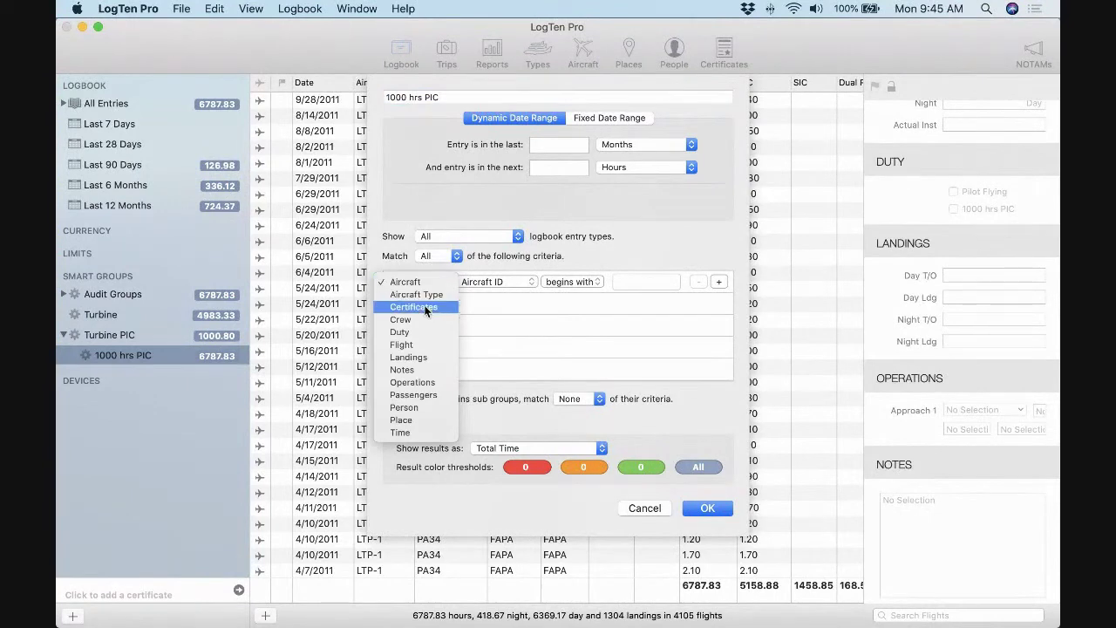
pyautogui.click(399, 332)
pyautogui.click(525, 284)
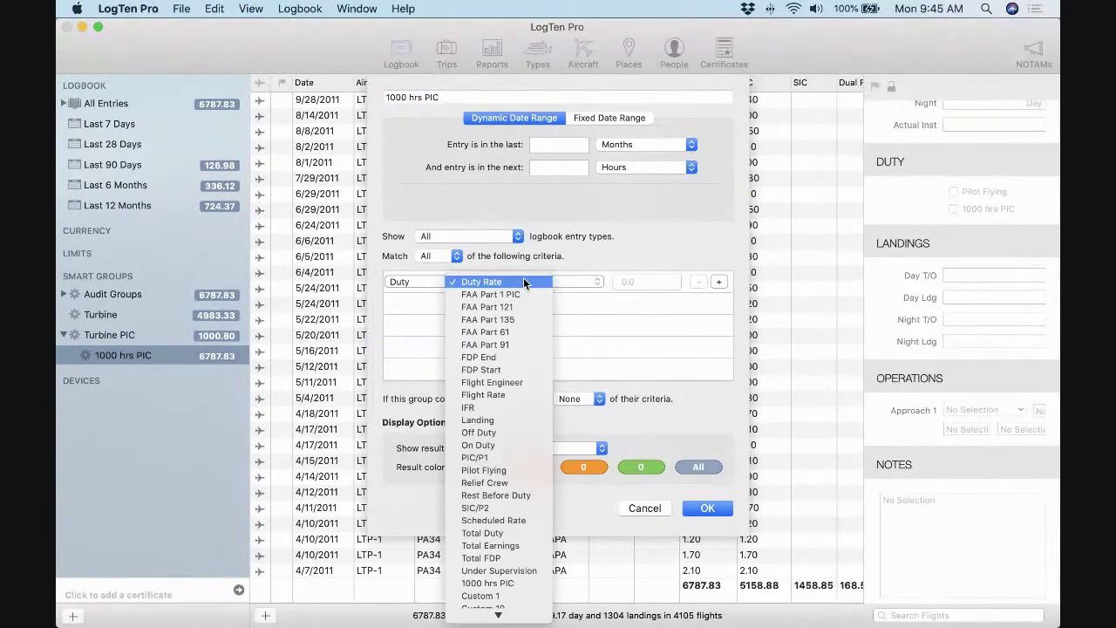
pyautogui.scroll(-4, 520, 453)
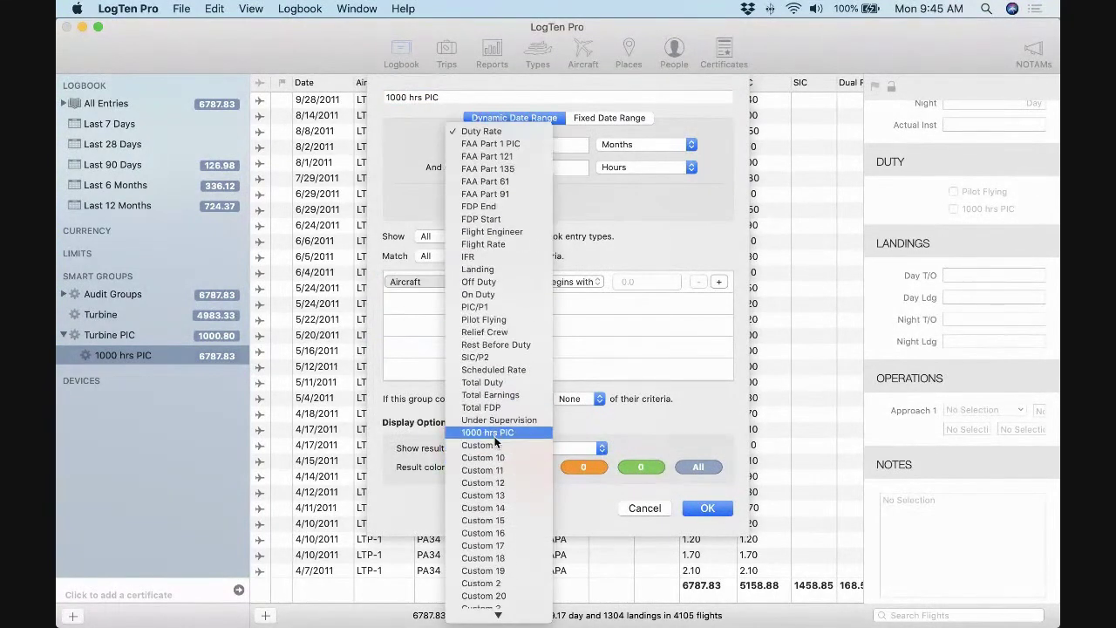
pyautogui.click(494, 436)
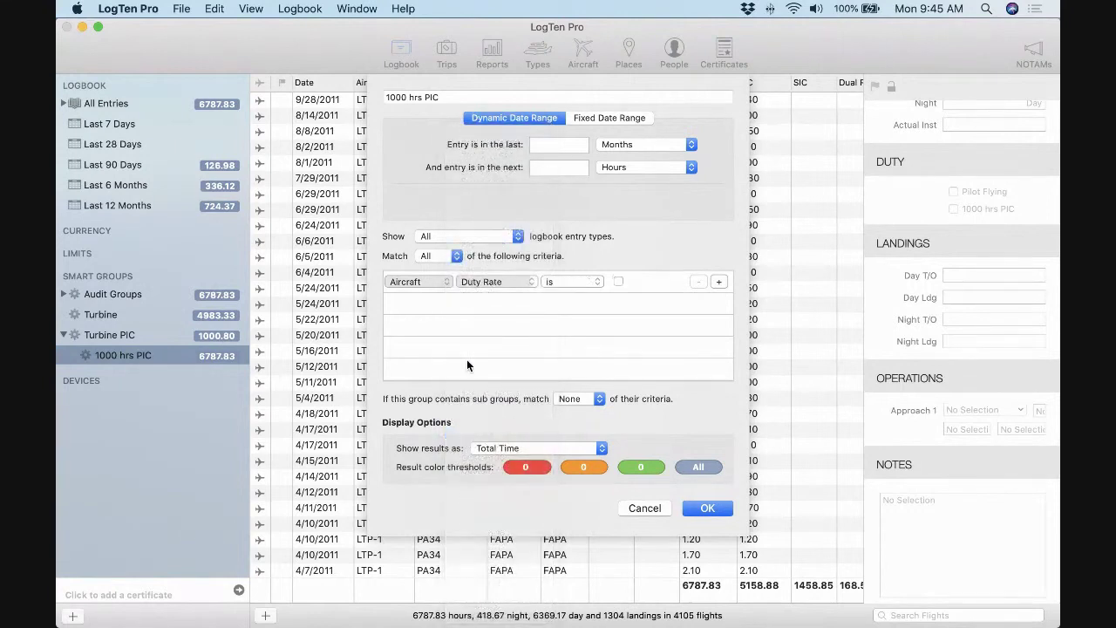
pyautogui.click(618, 282)
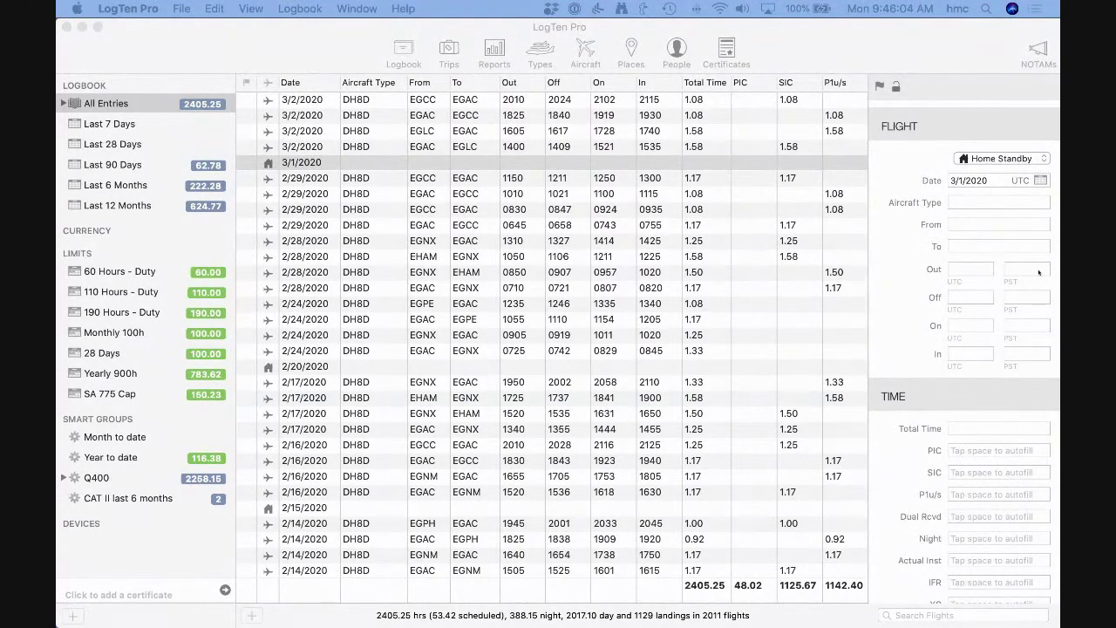
# Generate the European EASA-FCL Compliant 16 A4 report for the Last 12 Months logbook group
pyautogui.click(294, 48)
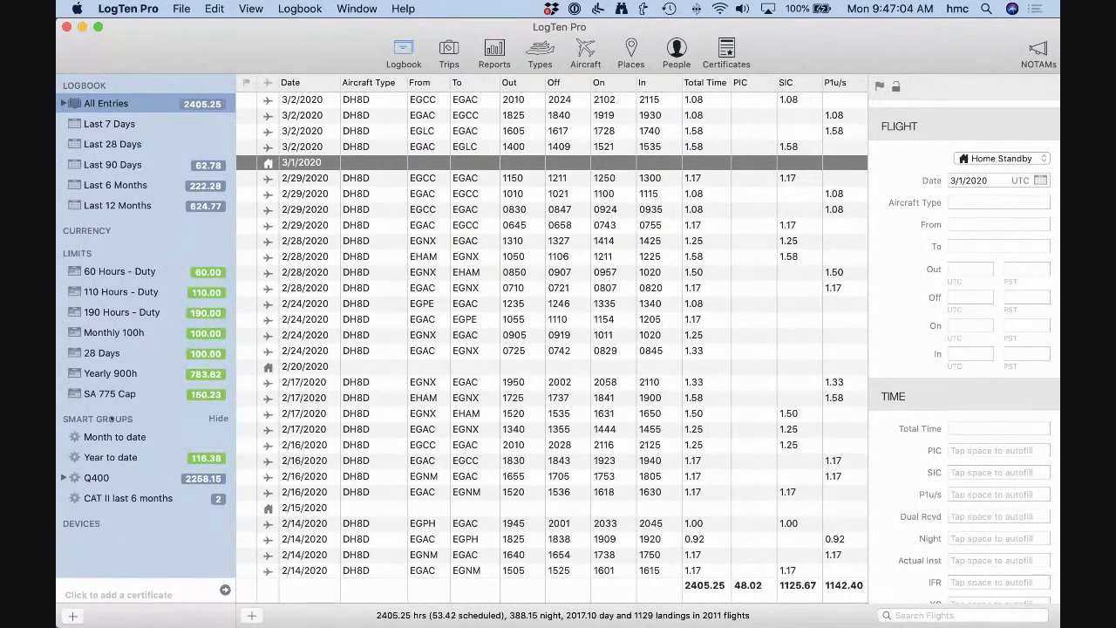
pyautogui.click(133, 206)
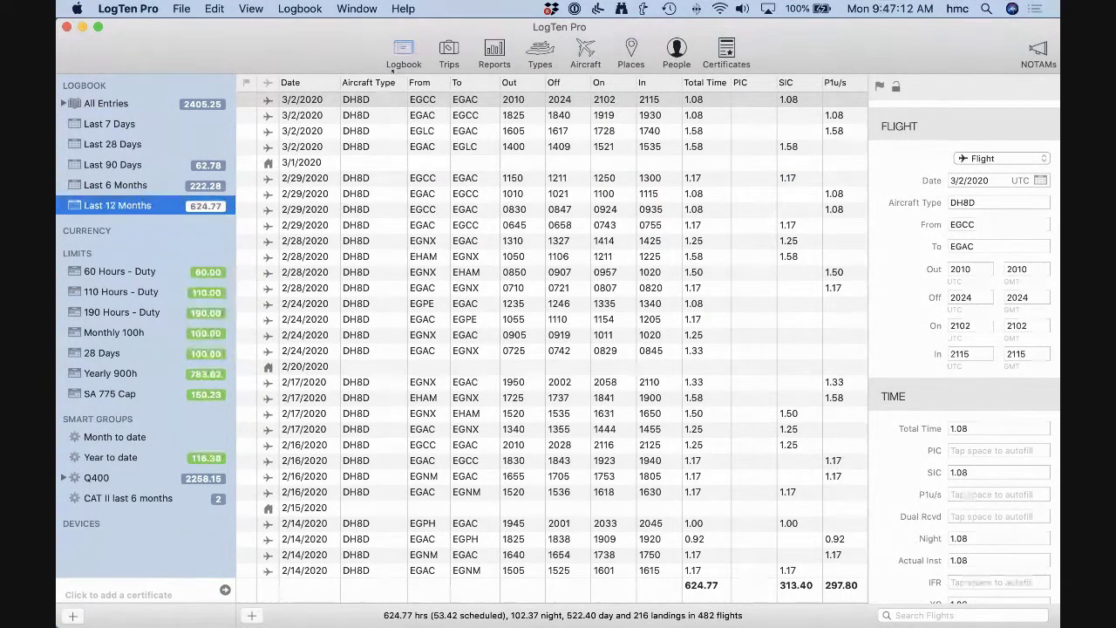
pyautogui.press('super+3')
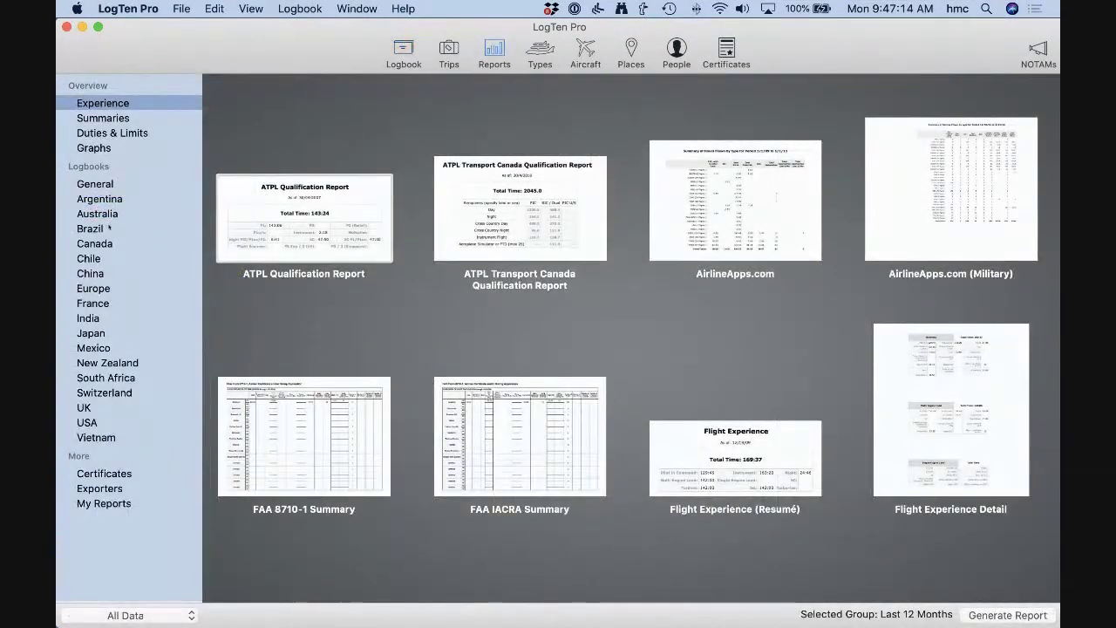
pyautogui.click(93, 287)
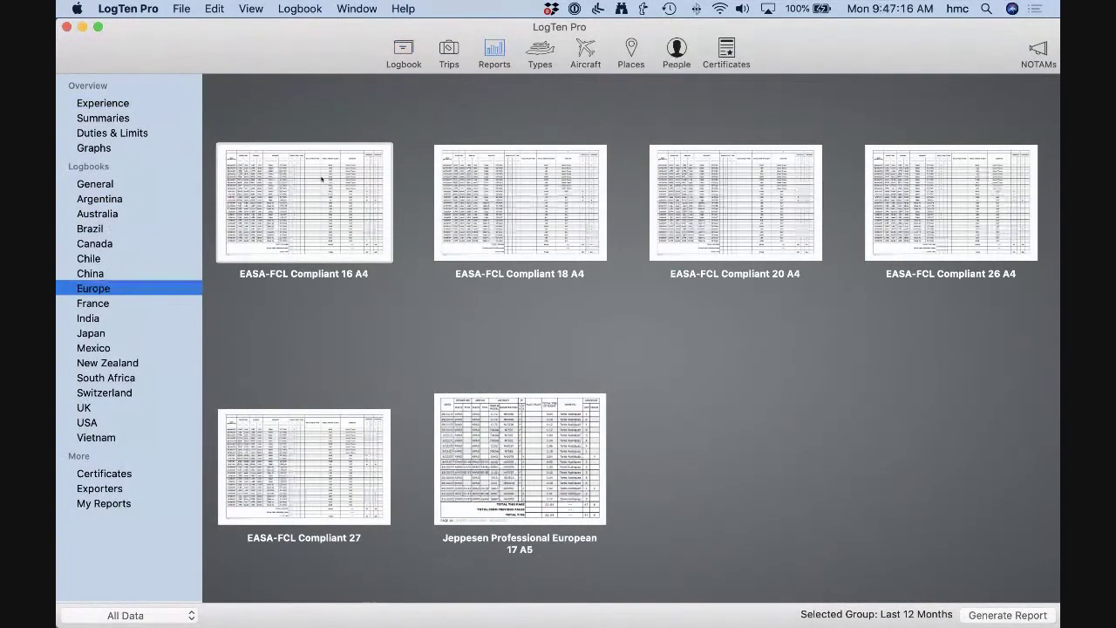
pyautogui.click(288, 181)
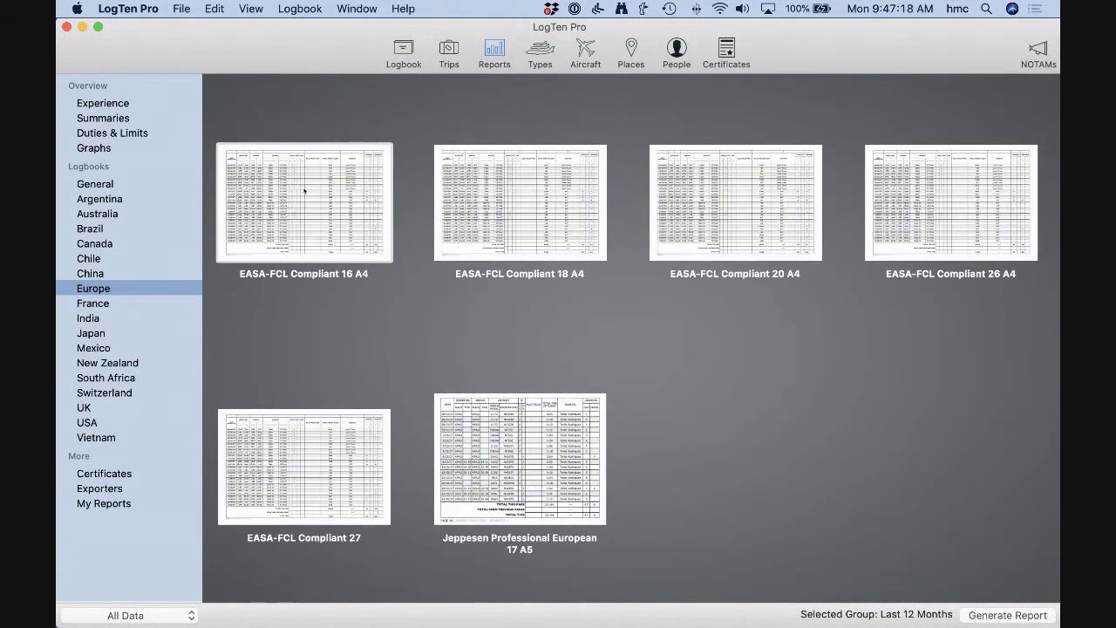
pyautogui.doubleClick(304, 190)
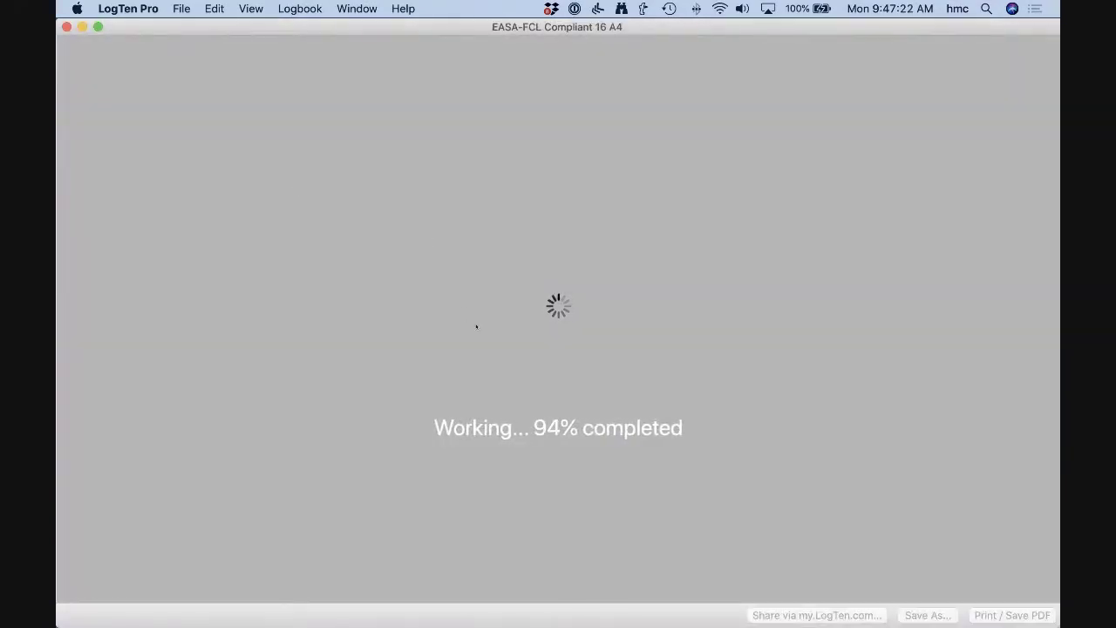
# Examine the totals and previous-page totals on the report's first page, then close the report
pyautogui.scroll(-10, 476, 326)
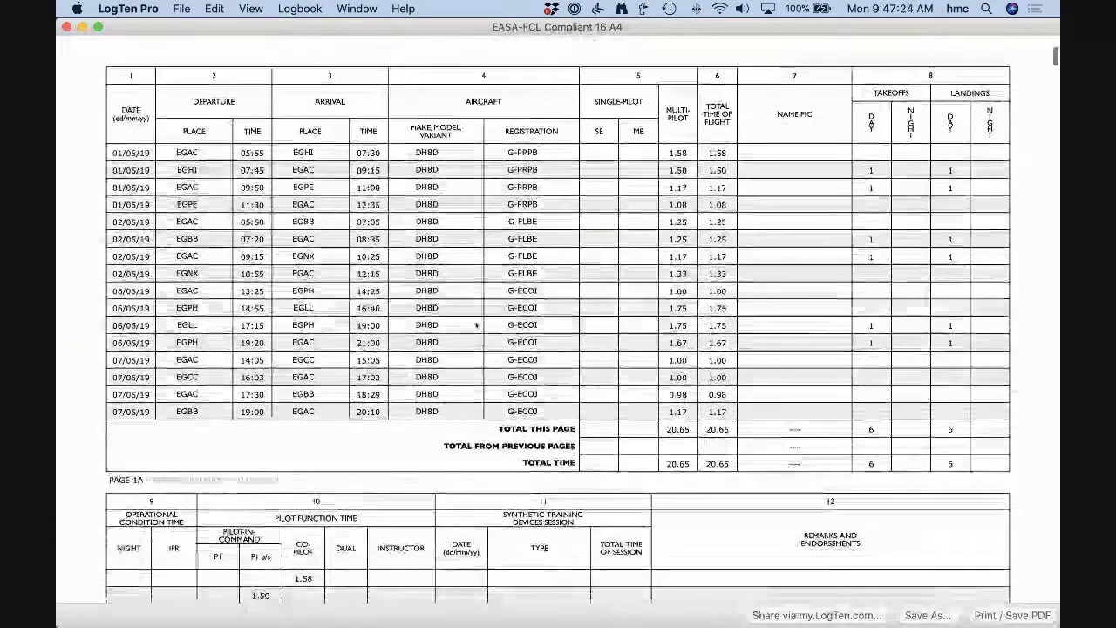
pyautogui.scroll(-3, 476, 326)
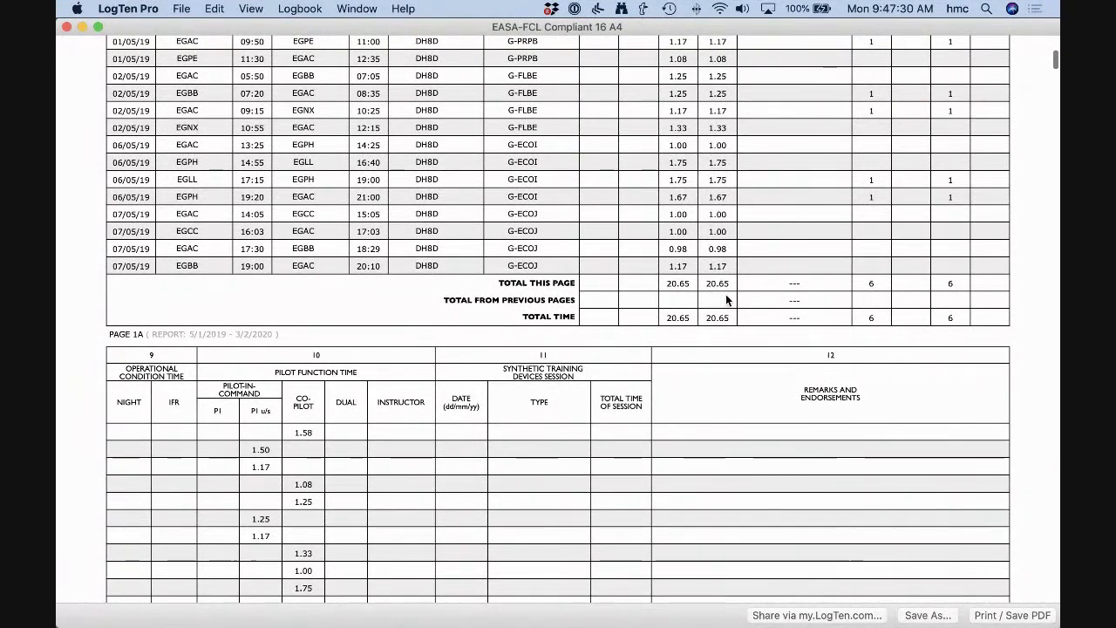
pyautogui.scroll(5, 569, 259)
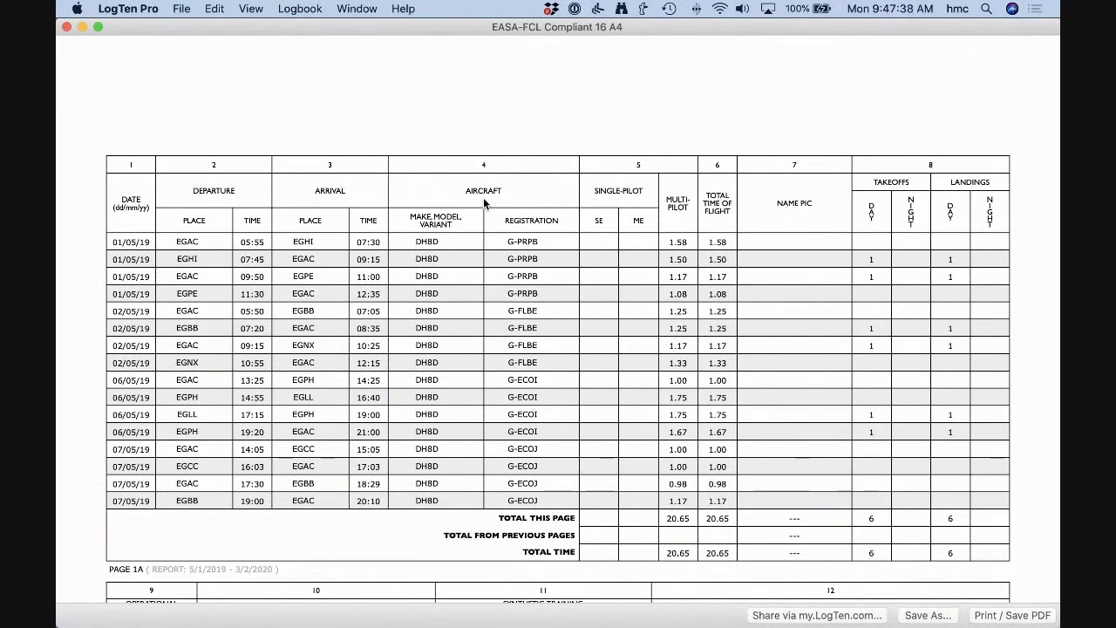
pyautogui.click(67, 28)
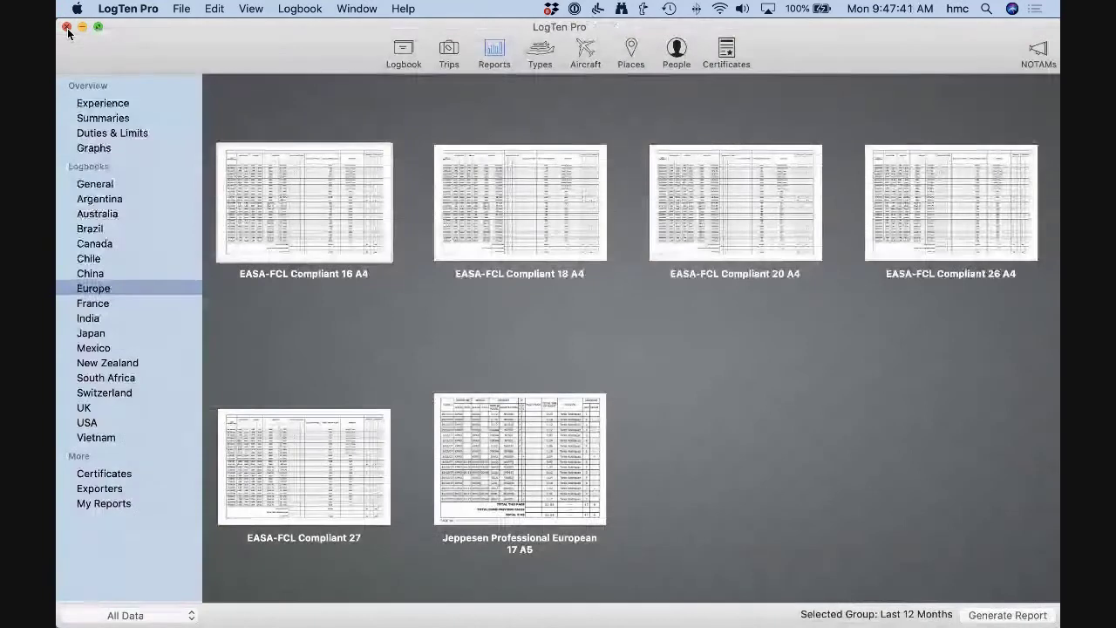
# Generate the EASA-FCL Compliant 16 A4 report from All Entries with the report date range set to Last 12 Months
pyautogui.click(402, 51)
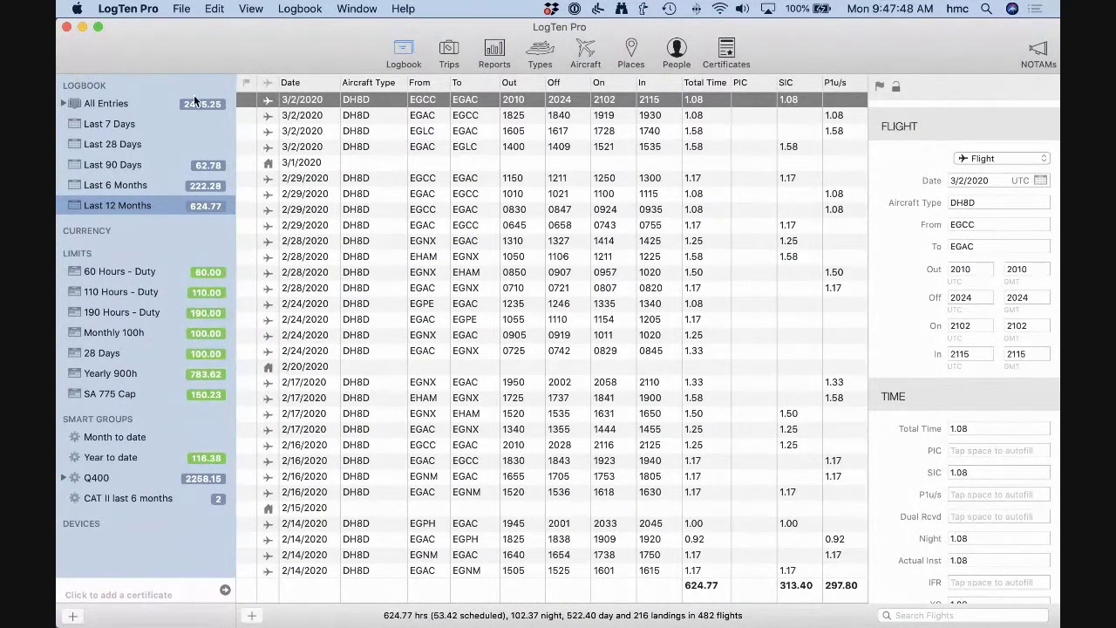
pyautogui.click(164, 103)
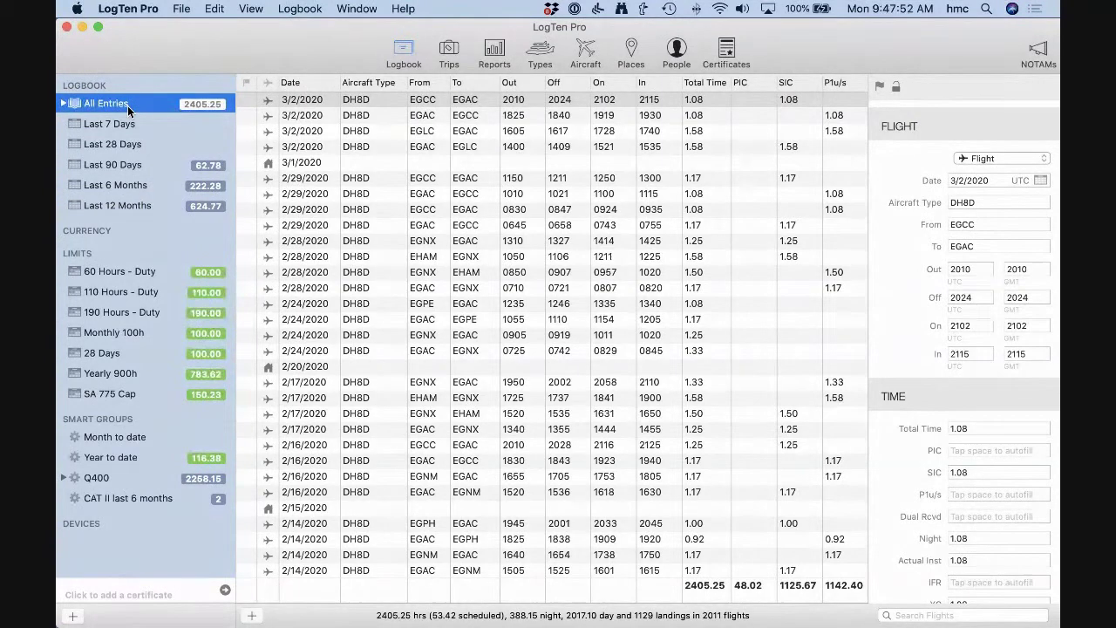
pyautogui.click(494, 50)
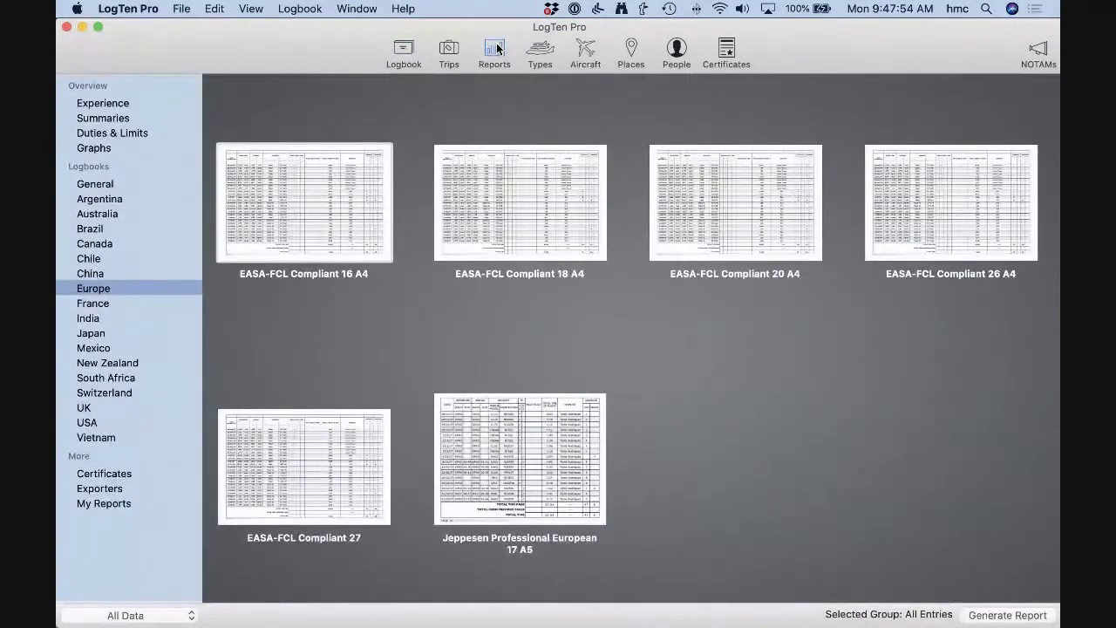
pyautogui.click(177, 616)
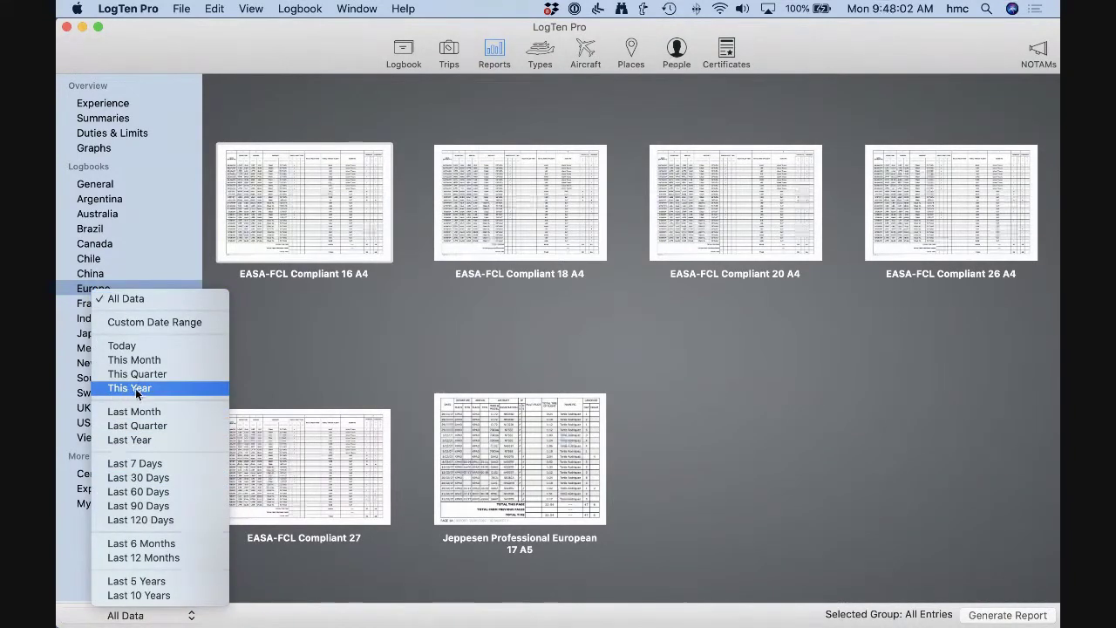
pyautogui.click(179, 556)
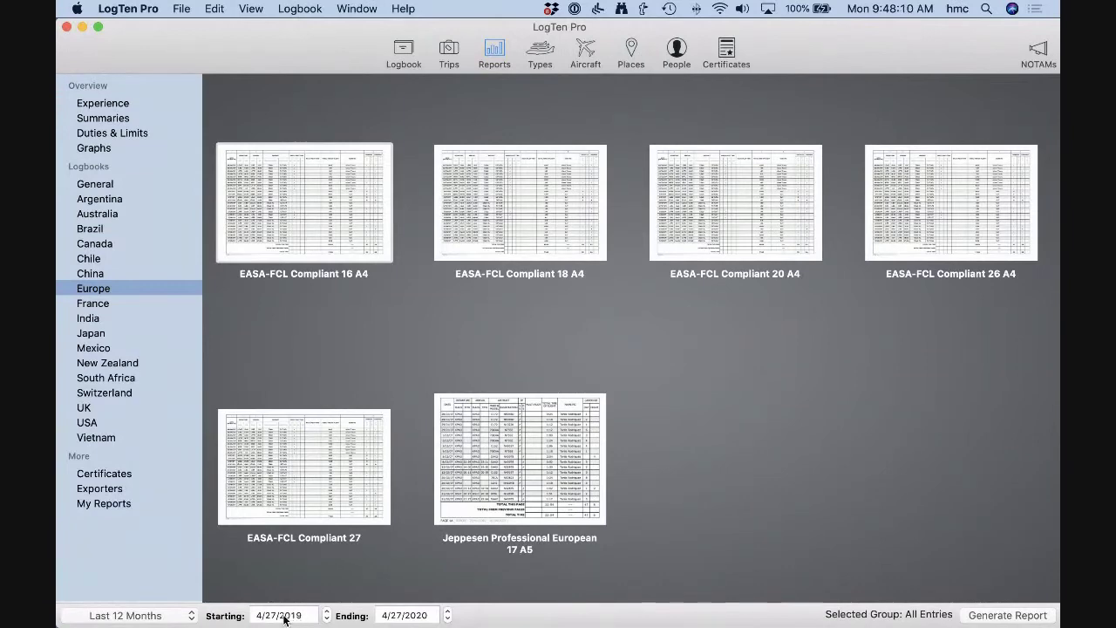
pyautogui.click(1004, 615)
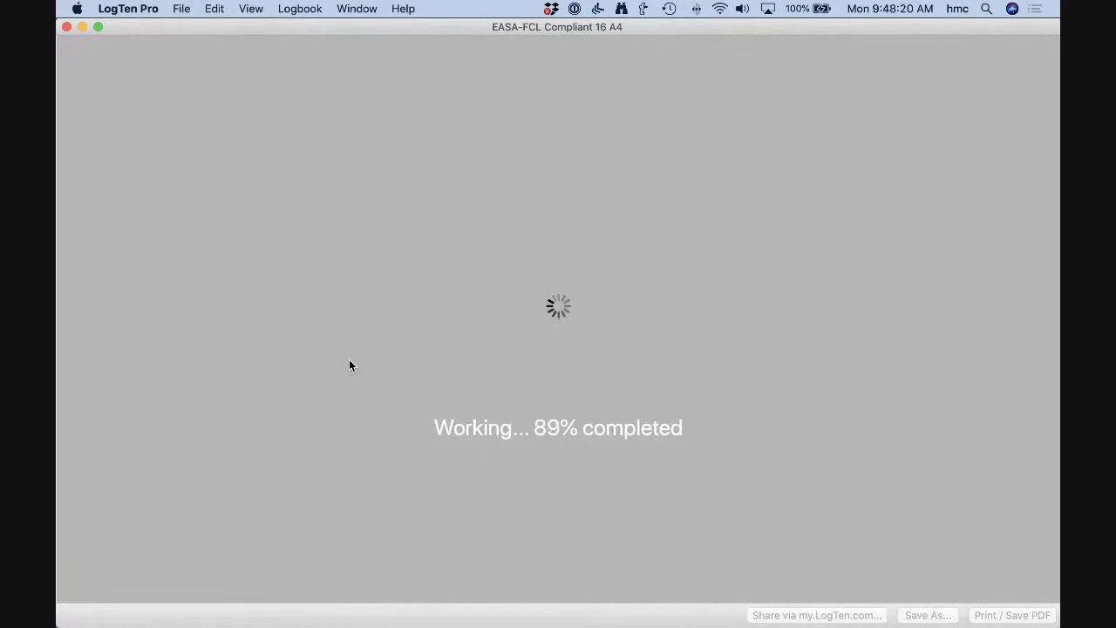
# Review the carried-forward totals from the report's first page through to its final page
pyautogui.scroll(-10, 349, 365)
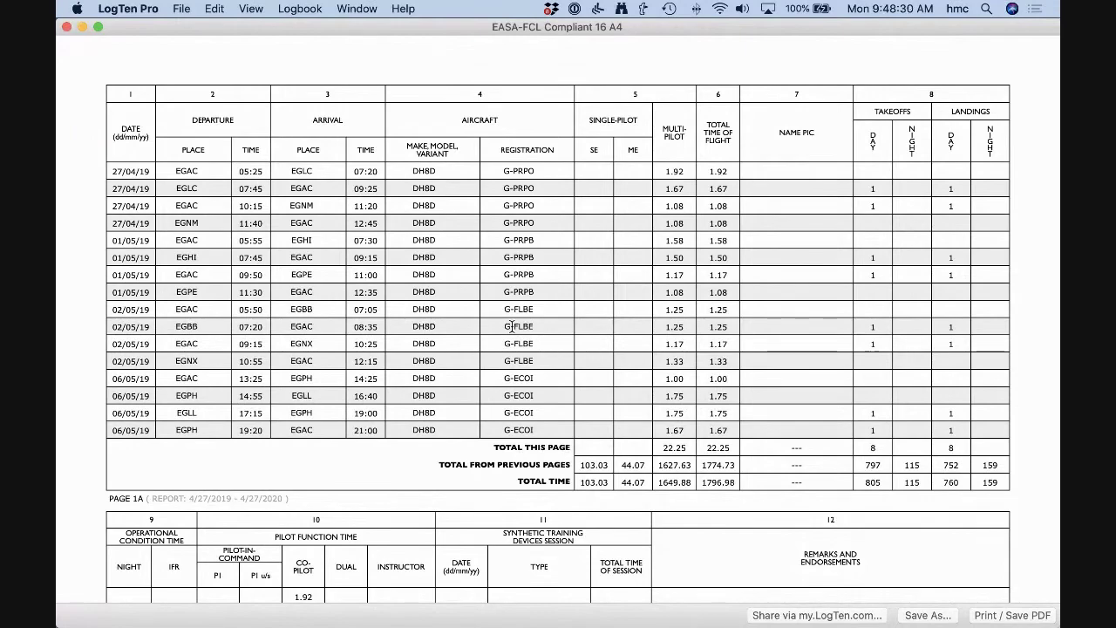
pyautogui.scroll(-2, 314, 246)
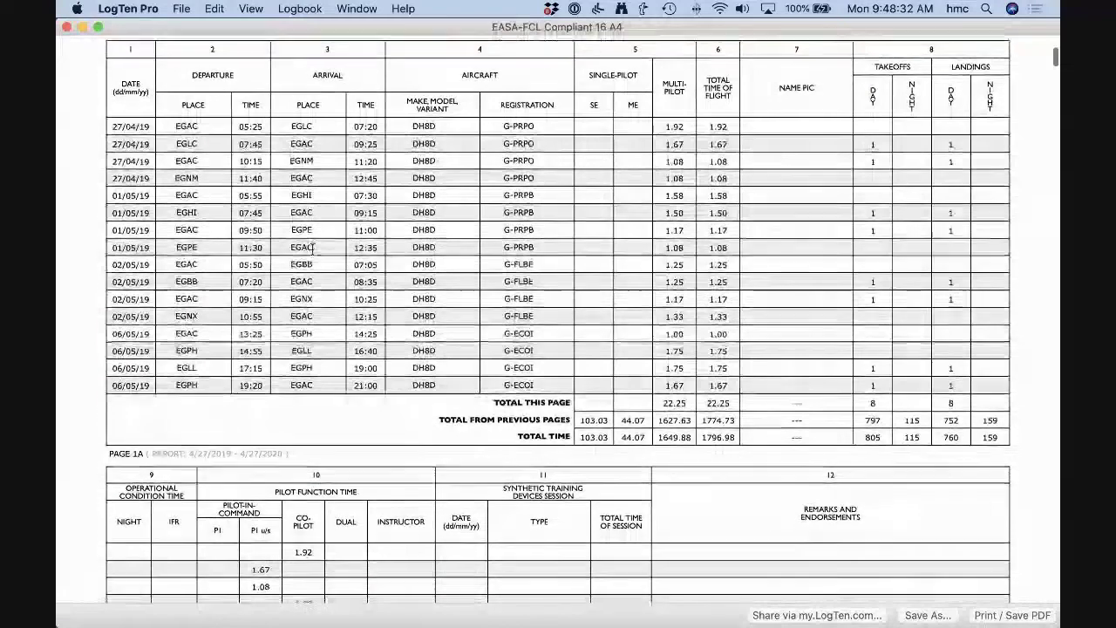
pyautogui.scroll(-5, 312, 248)
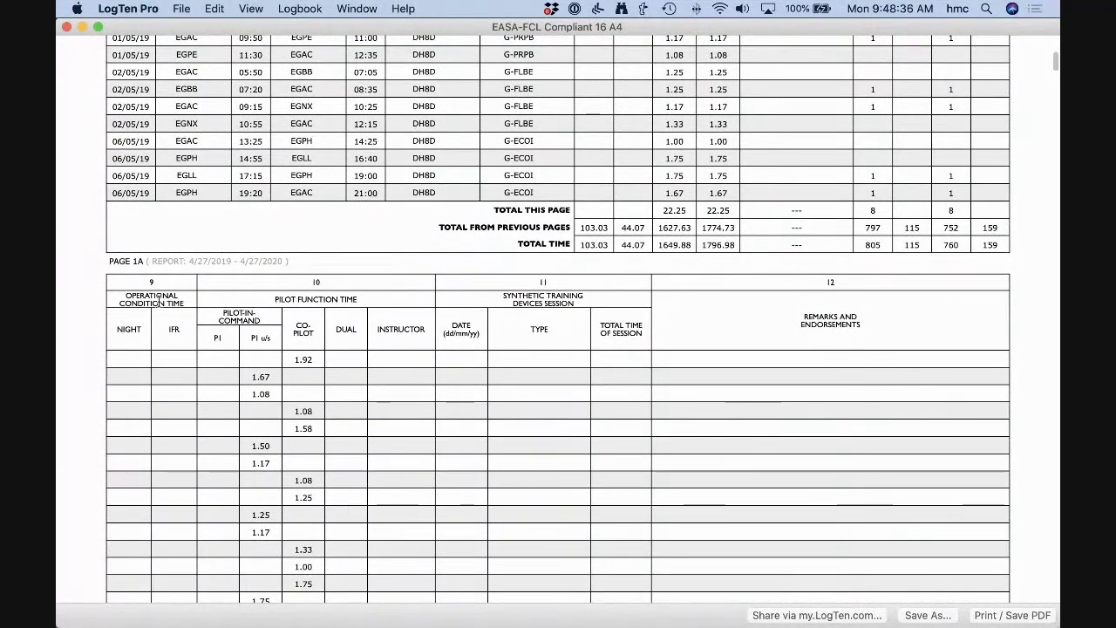
pyautogui.scroll(-3, 166, 396)
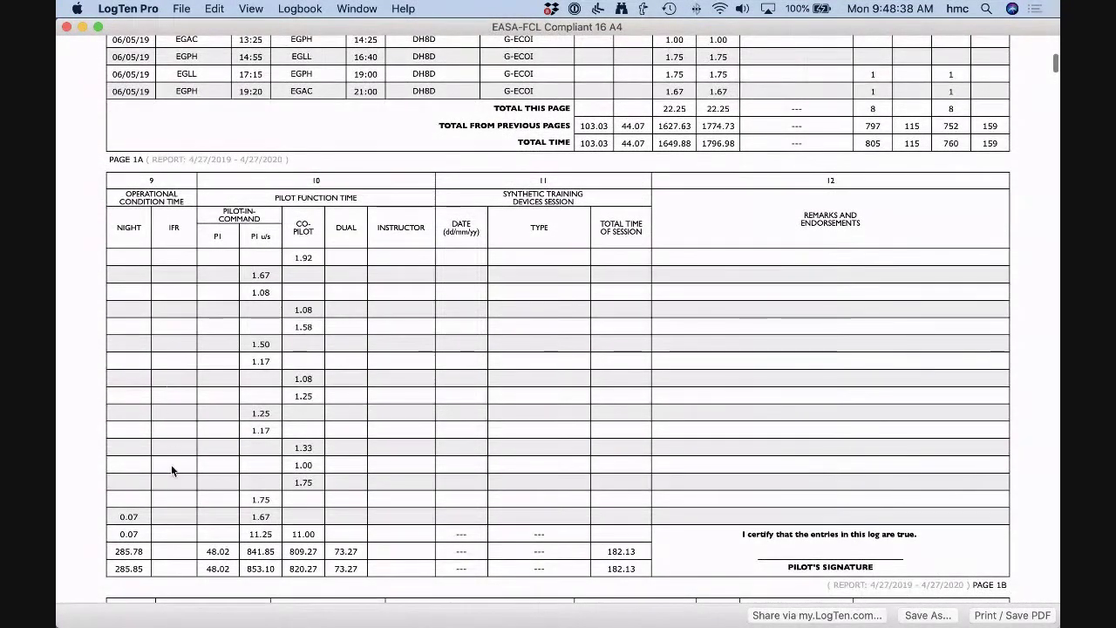
pyautogui.scroll(-3, 172, 471)
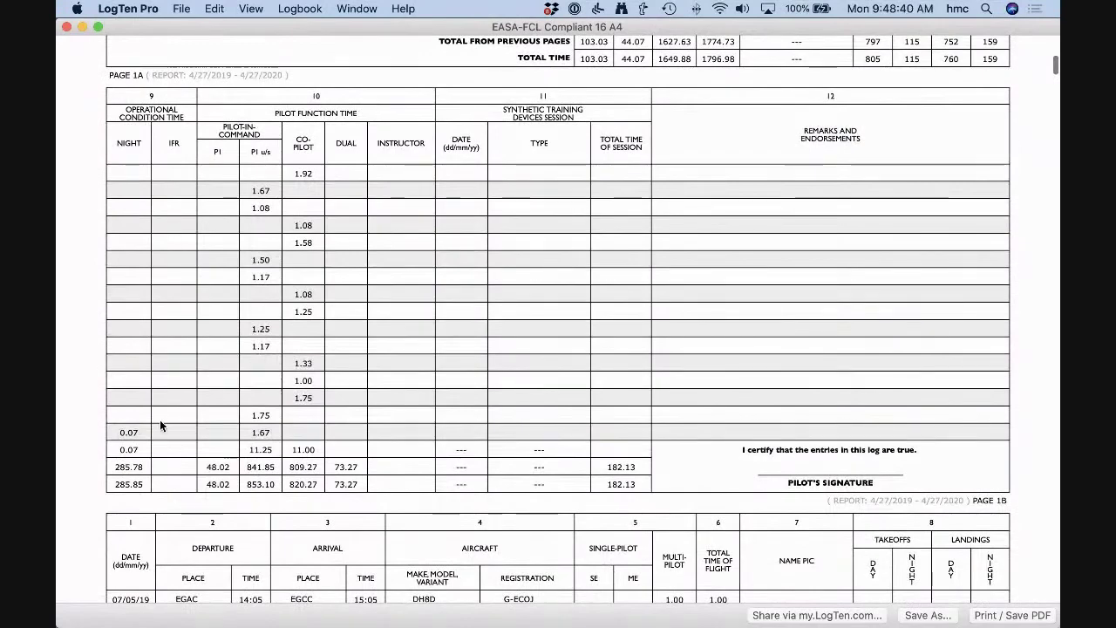
pyautogui.scroll(-20, 160, 424)
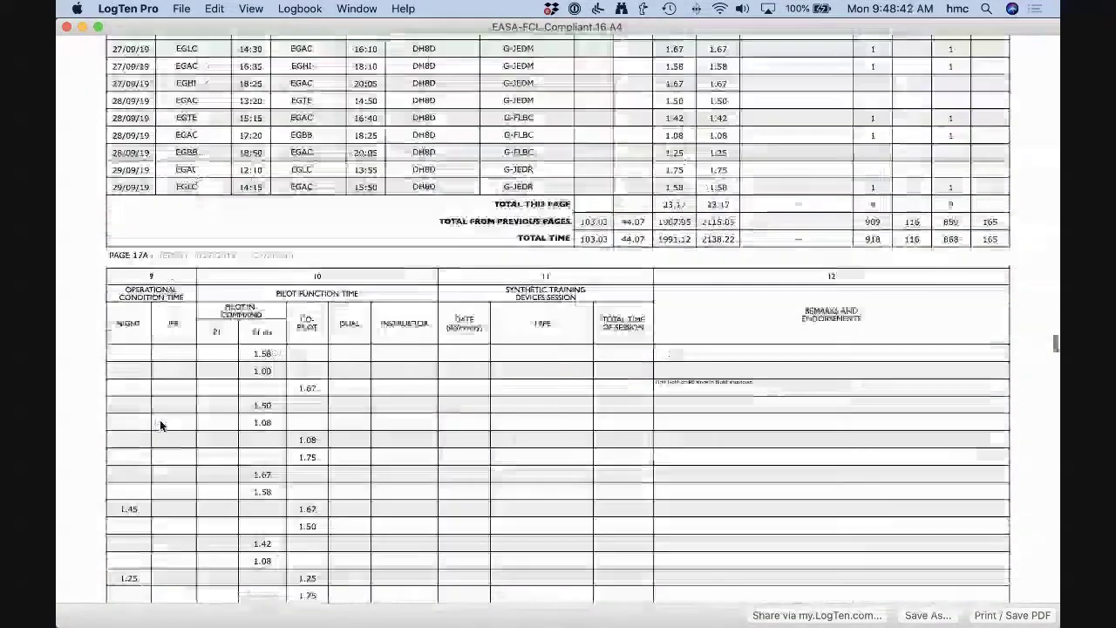
pyautogui.scroll(-20, 160, 420)
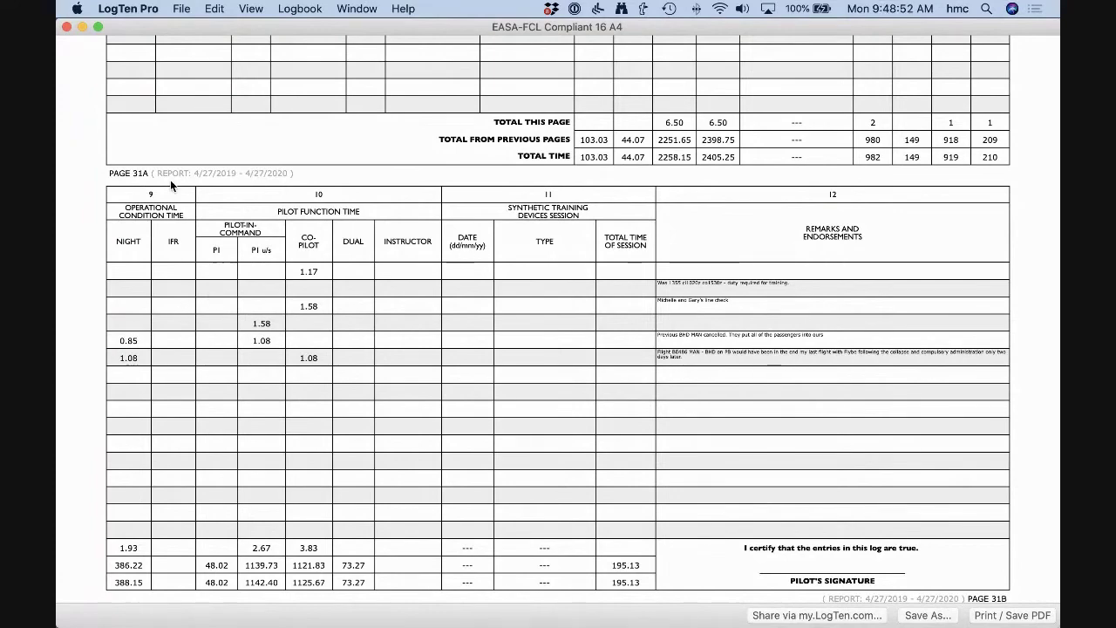
# Close the report and inspect the Actual Inst and IFR columns for All Entries in the logbook
pyautogui.click(67, 28)
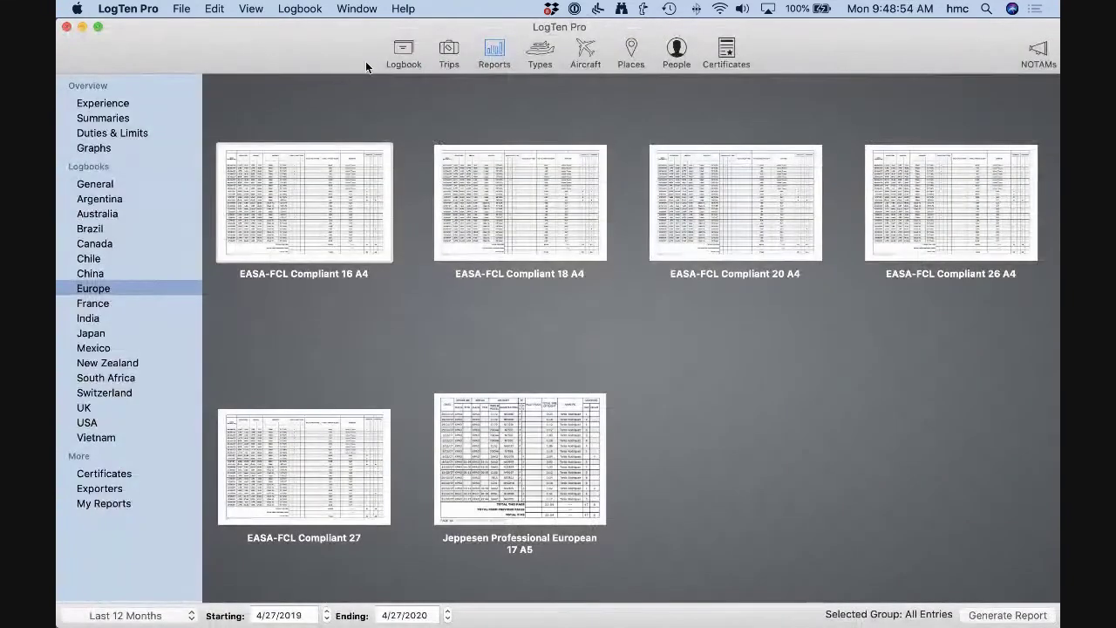
pyautogui.click(403, 50)
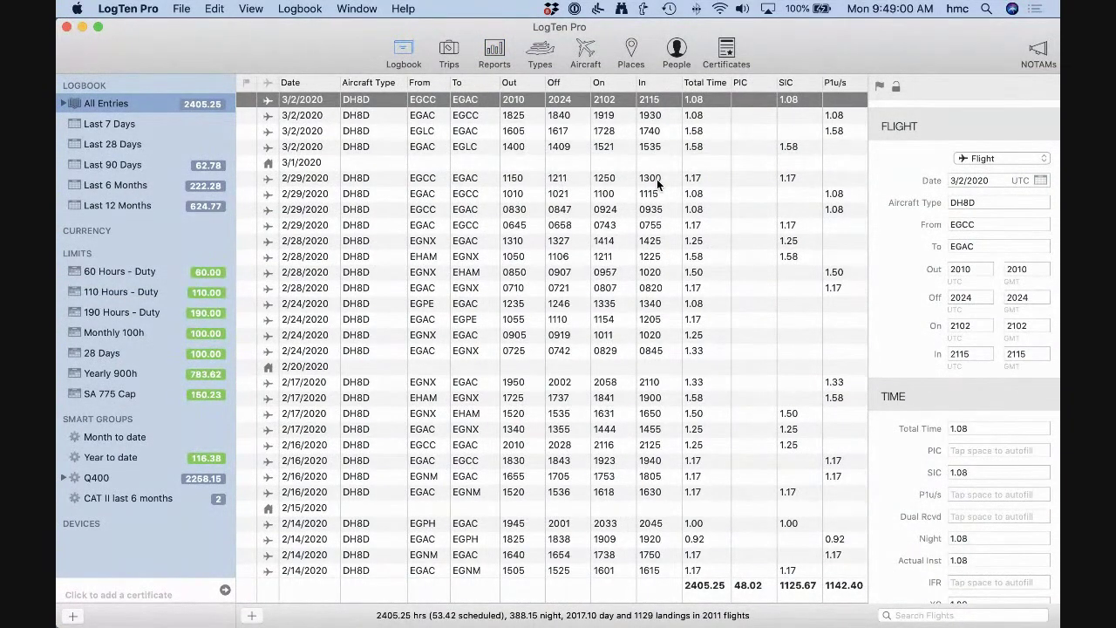
pyautogui.rightClick(695, 192)
pyautogui.click(307, 244)
pyautogui.click(510, 241)
pyautogui.hscroll(5, 513, 214)
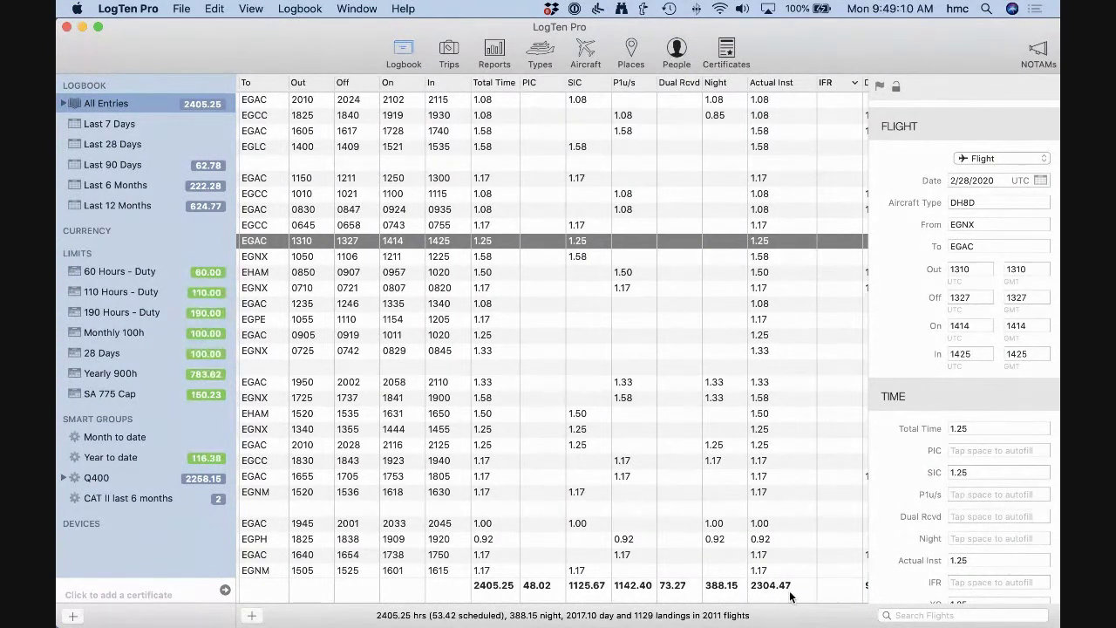
pyautogui.hscroll(5, 771, 258)
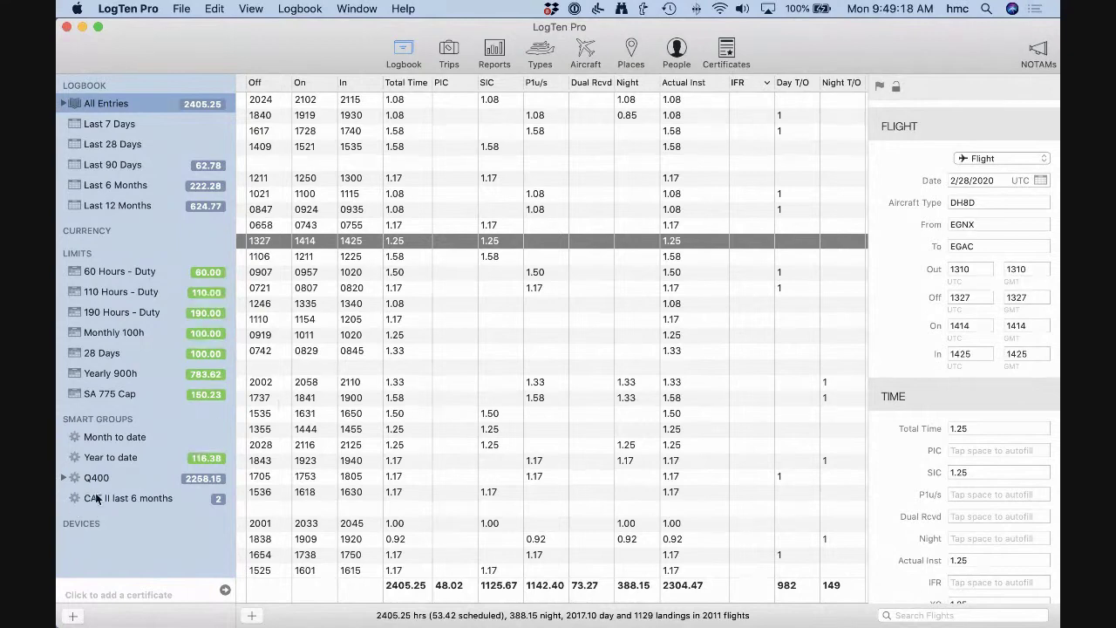
# Create a smart group named Actual Inst that matches all entries whose Actual Inst time is greater than 0
pyautogui.click(75, 616)
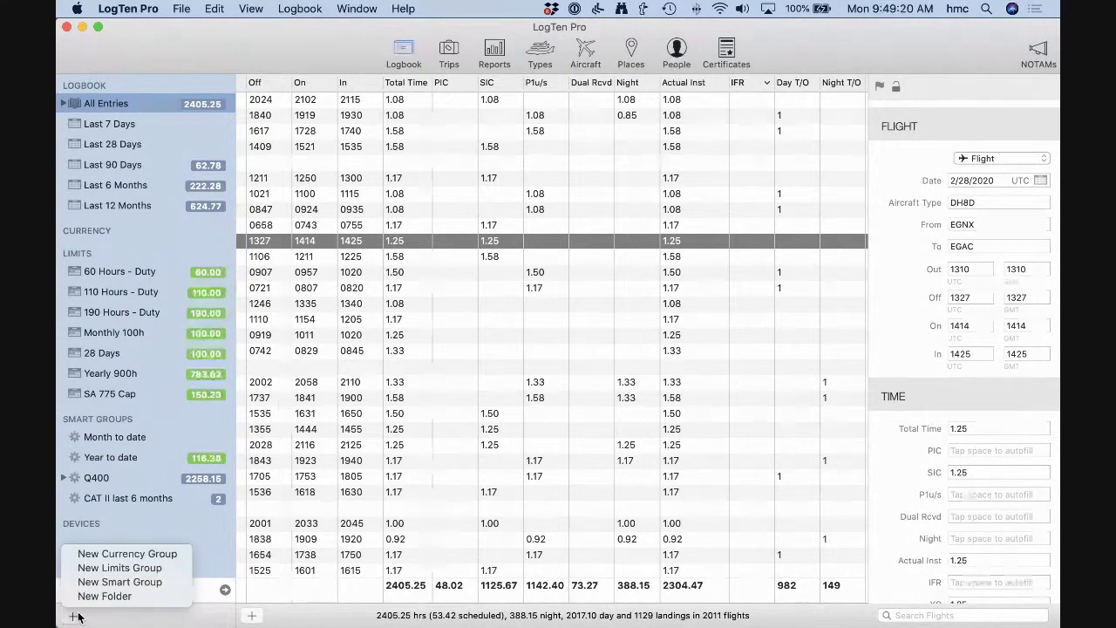
pyautogui.click(100, 587)
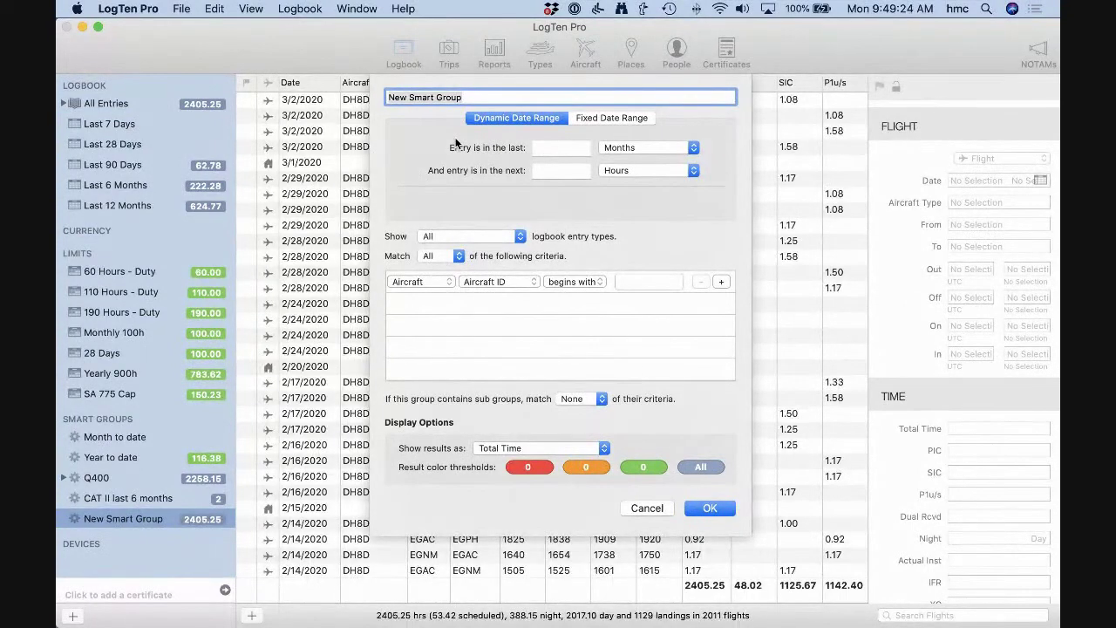
pyautogui.write('Actual Inst')
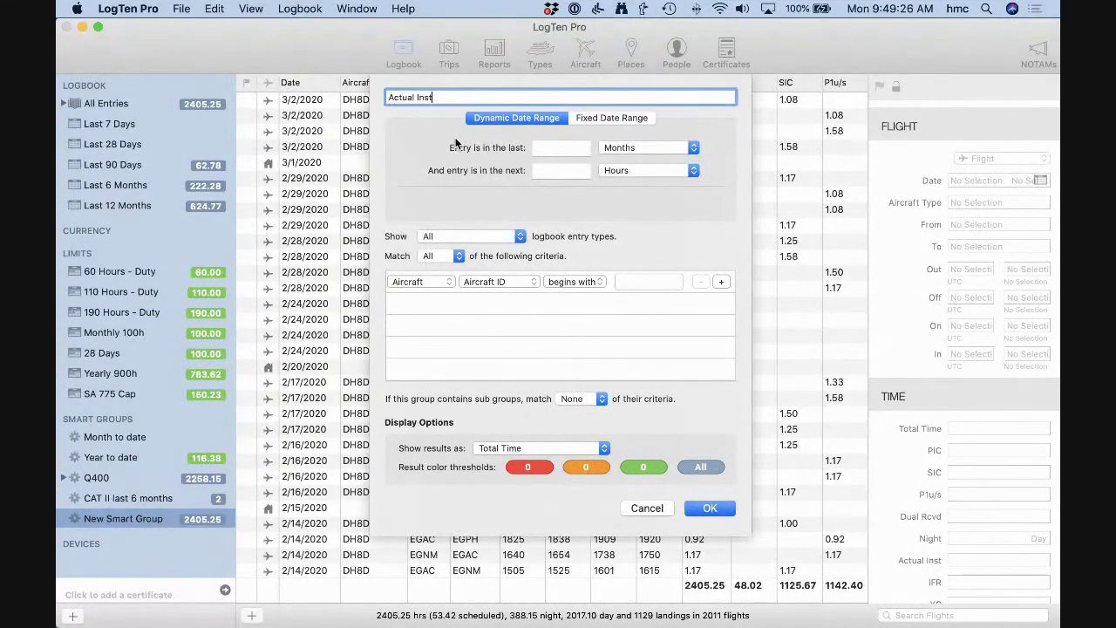
pyautogui.click(446, 281)
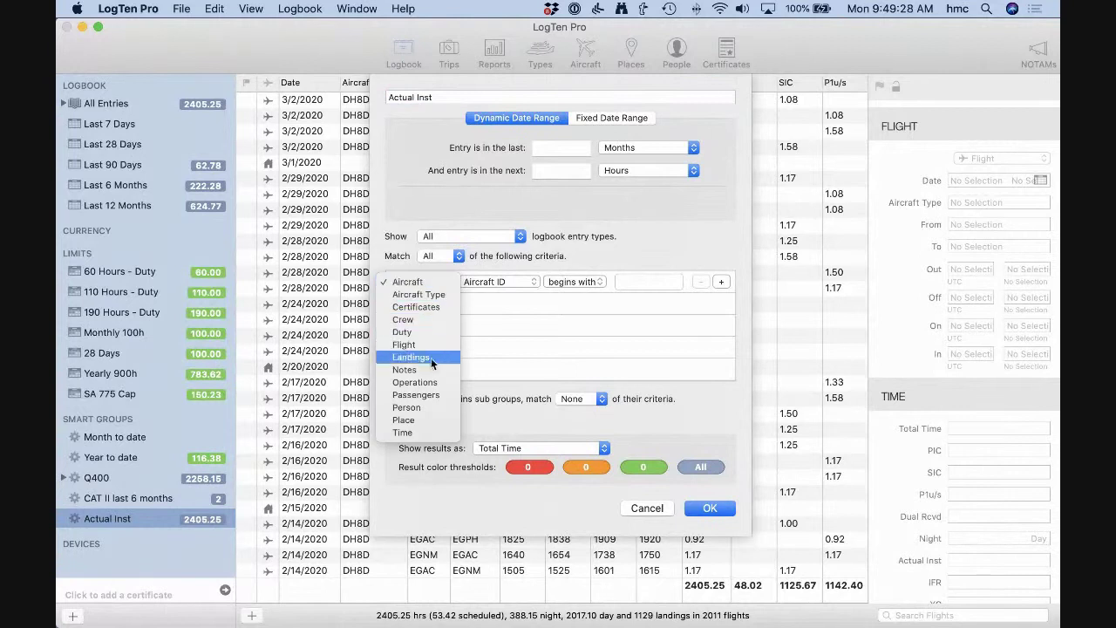
pyautogui.click(404, 433)
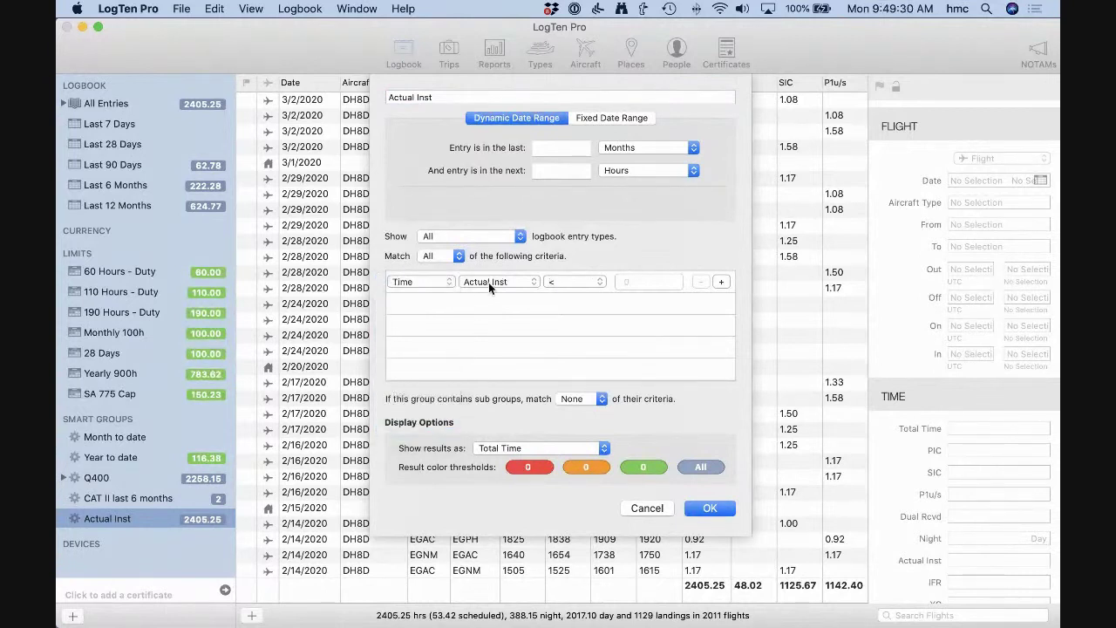
pyautogui.click(489, 281)
pyautogui.click(553, 282)
pyautogui.click(568, 282)
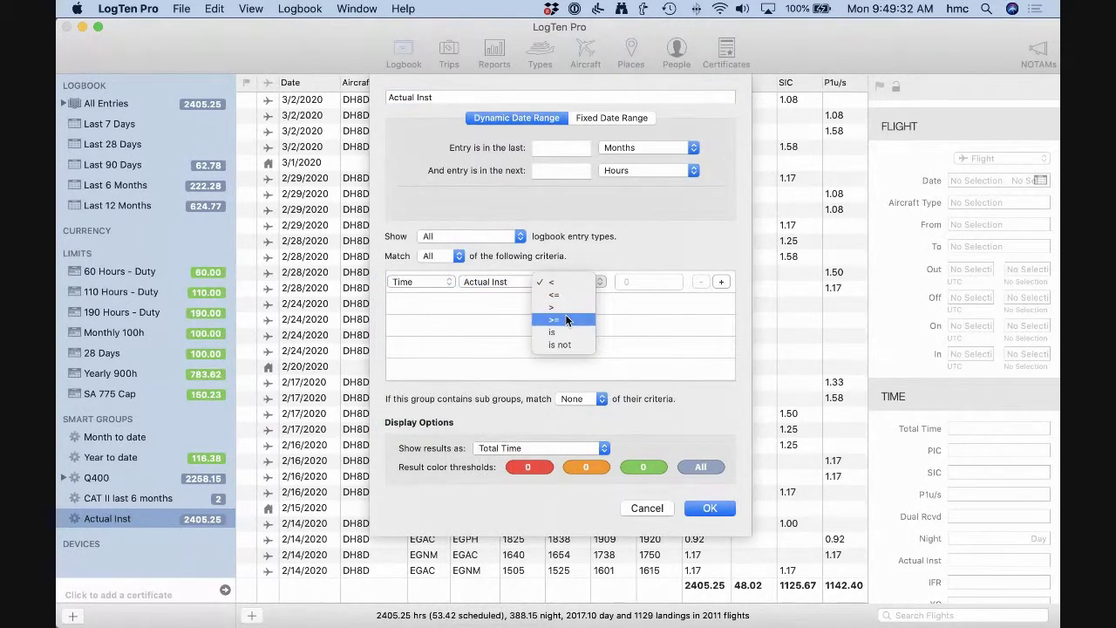
pyautogui.click(562, 307)
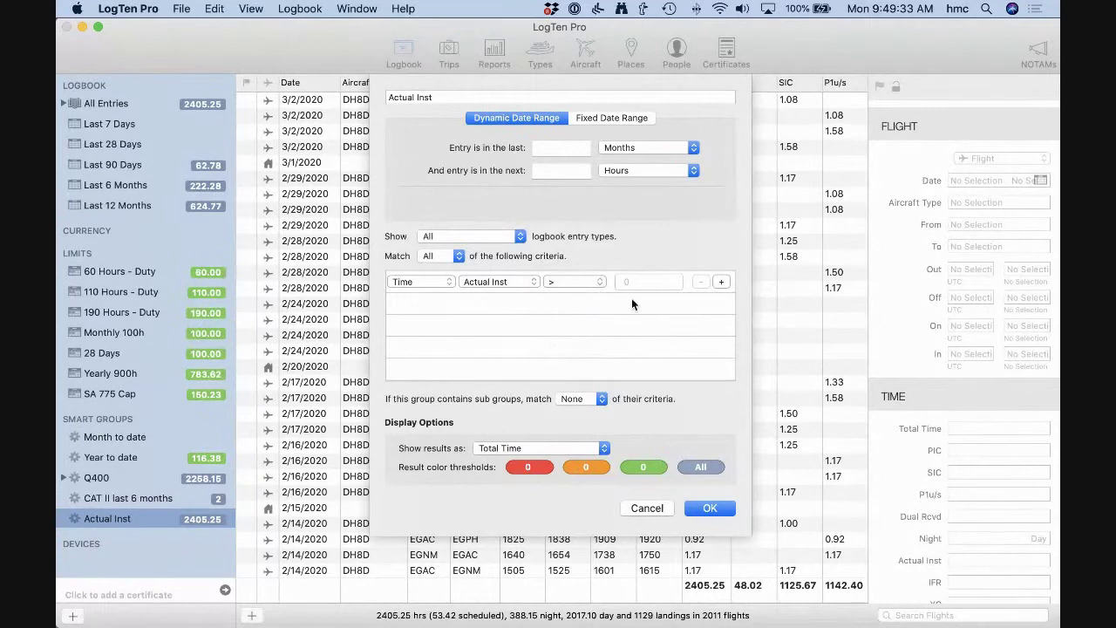
pyautogui.click(711, 510)
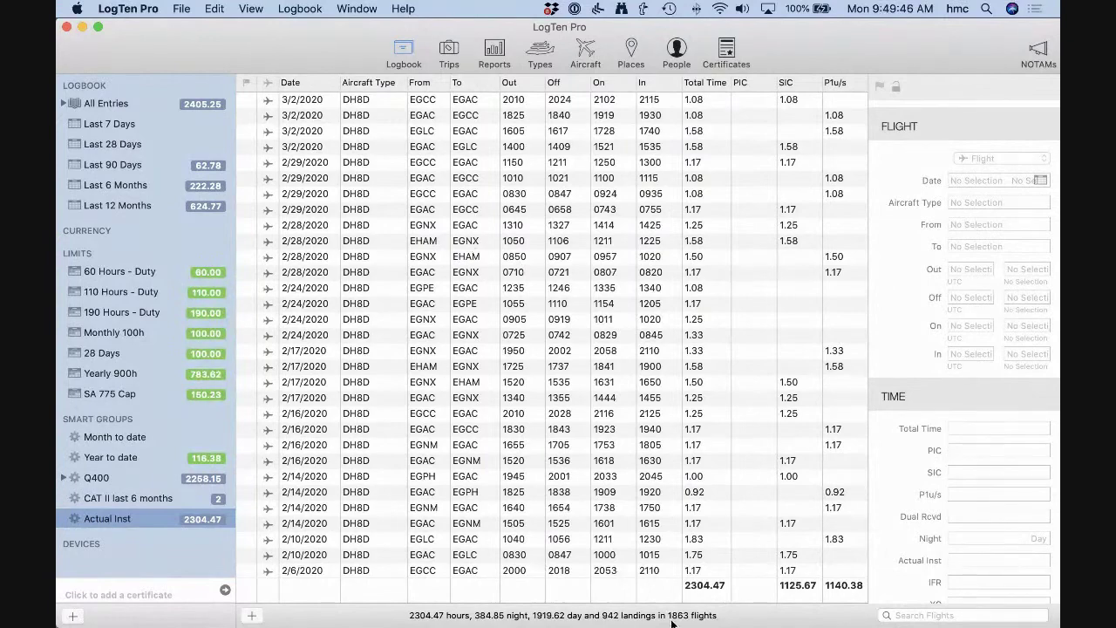
# Rearrange the logbook columns so that Actual Inst and IFR directly follow Total Time
pyautogui.hscroll(5, 628, 508)
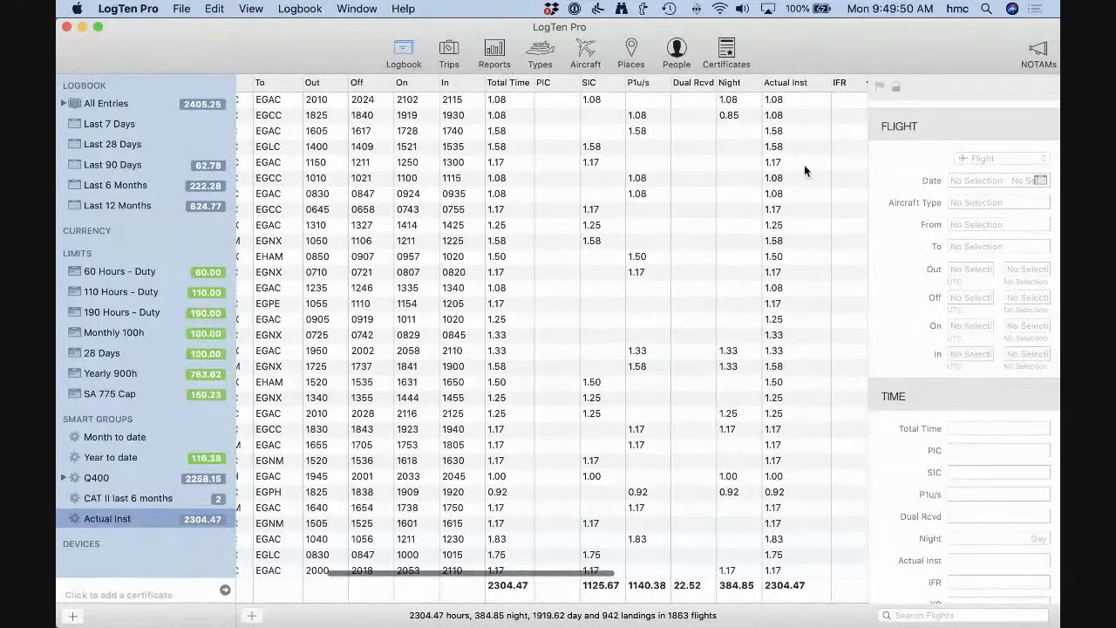
pyautogui.hscroll(2, 818, 528)
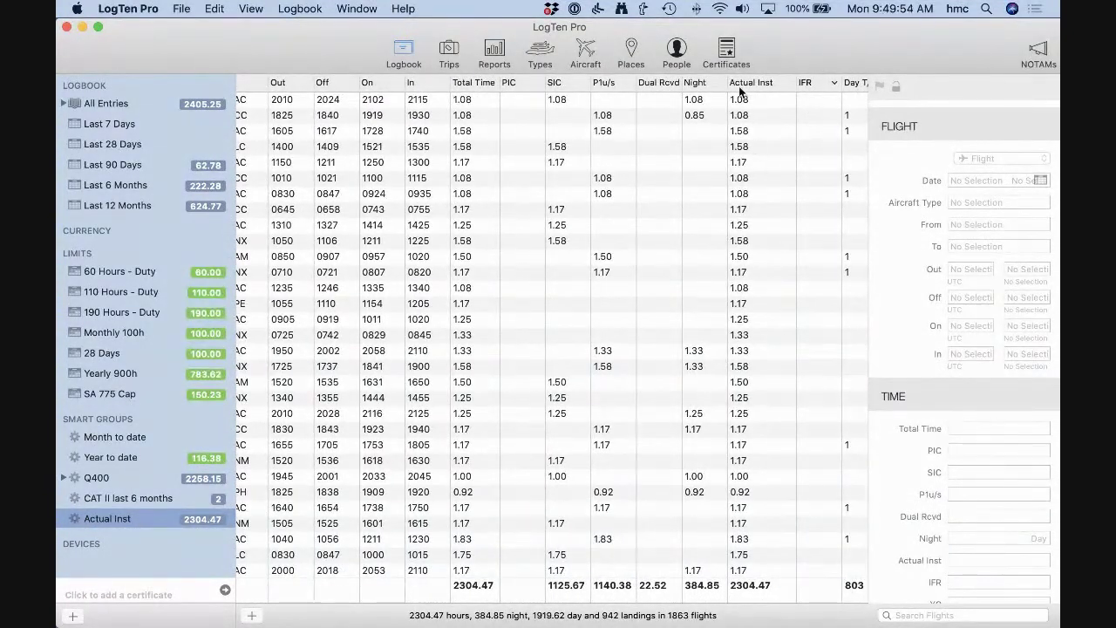
pyautogui.moveTo(755, 84); pyautogui.dragTo(526, 84)
pyautogui.hscroll(-5, 662, 114)
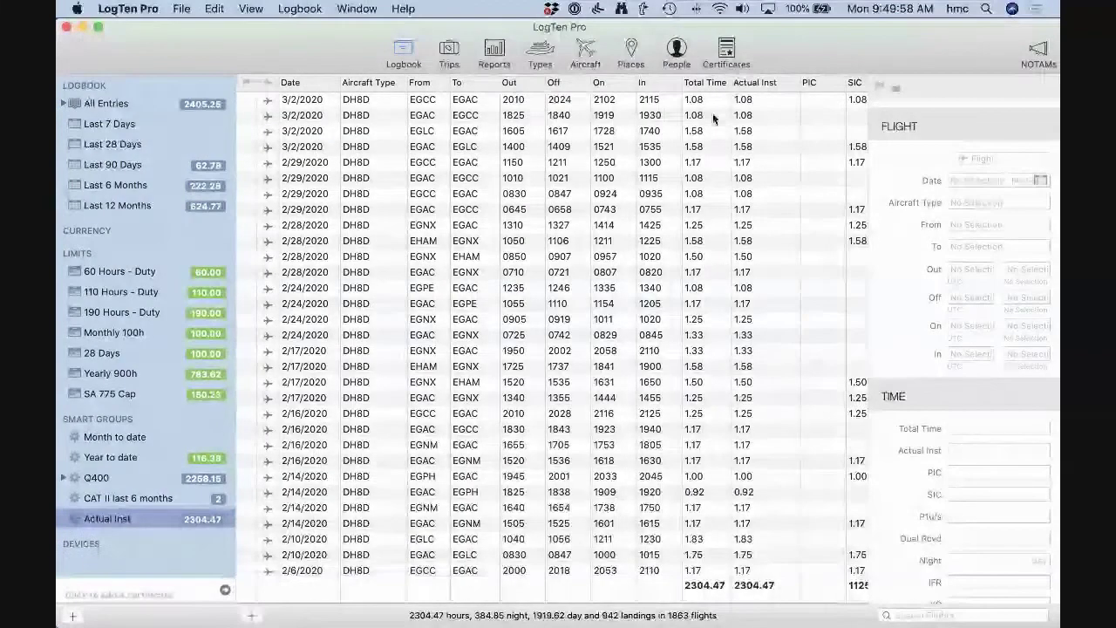
pyautogui.hscroll(1, 712, 112)
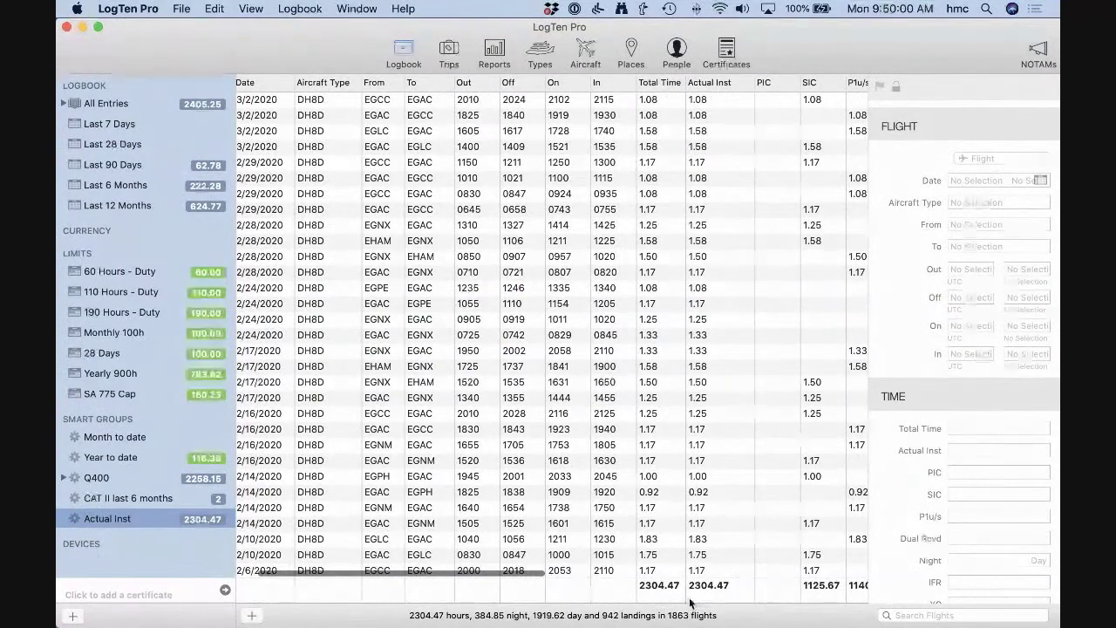
pyautogui.hscroll(5, 715, 471)
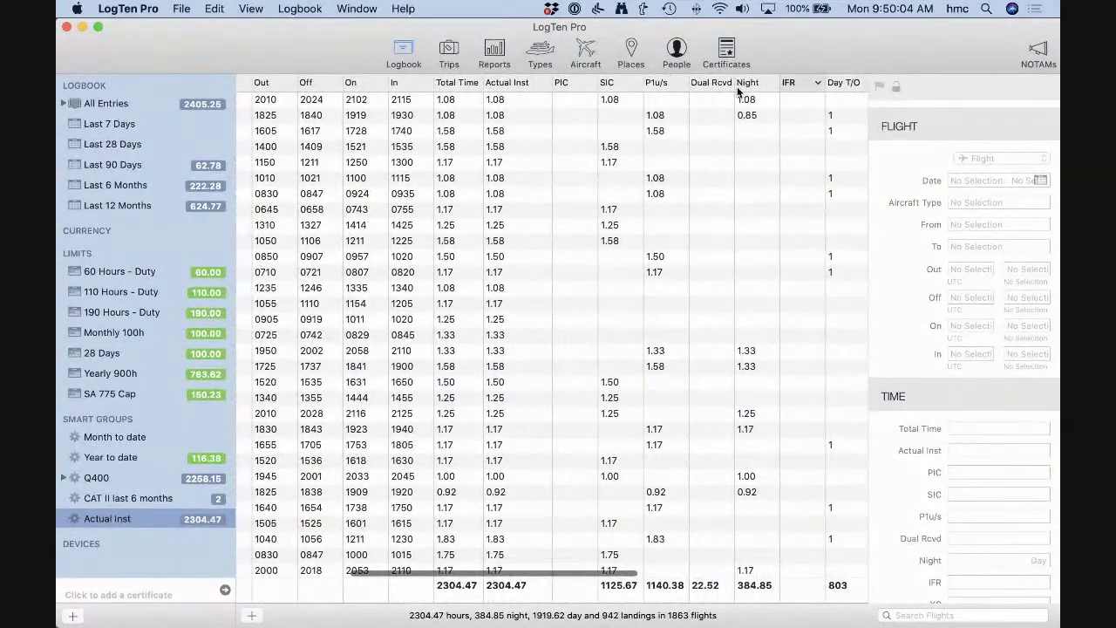
pyautogui.moveTo(793, 83); pyautogui.dragTo(569, 104)
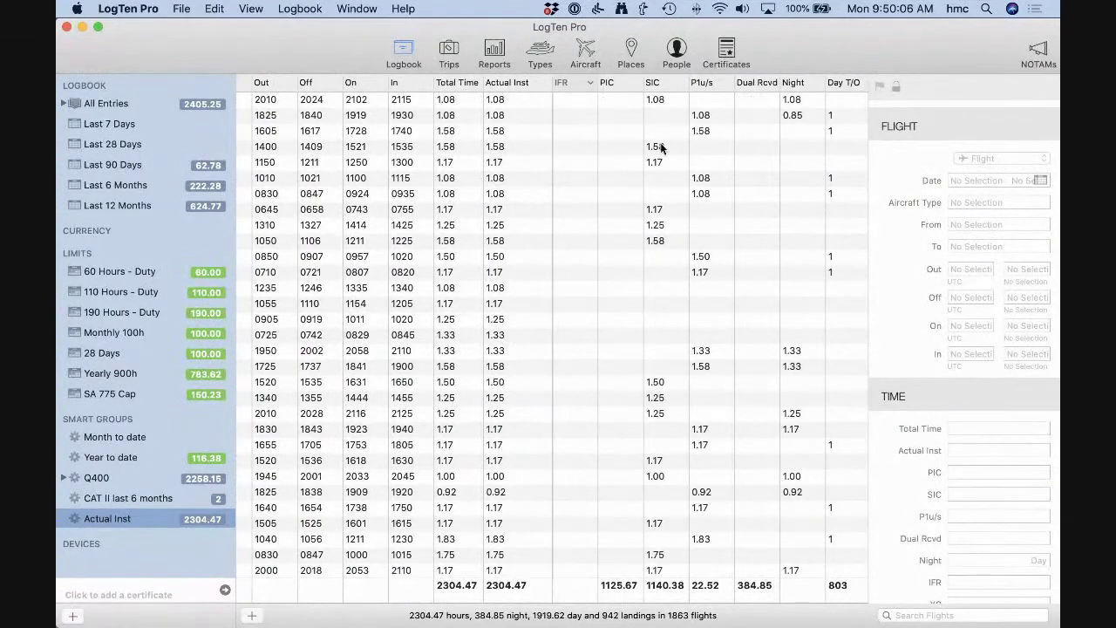
pyautogui.hscroll(-5, 497, 310)
pyautogui.hscroll(2, 497, 310)
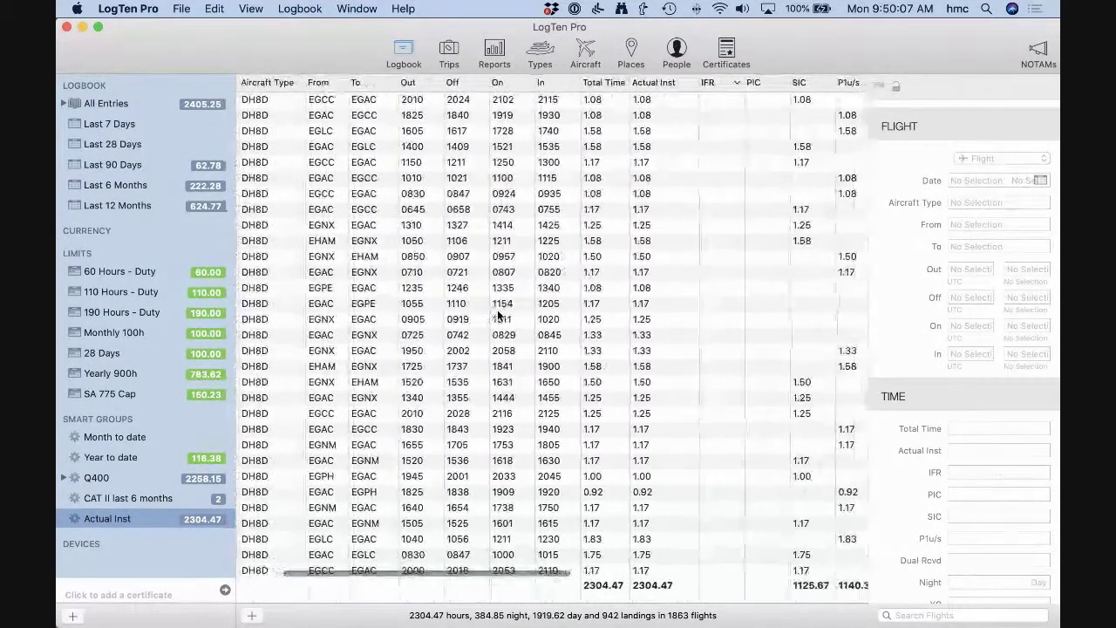
# Select all flights in the Actual Inst group and autofill their IFR time
pyautogui.click(686, 224)
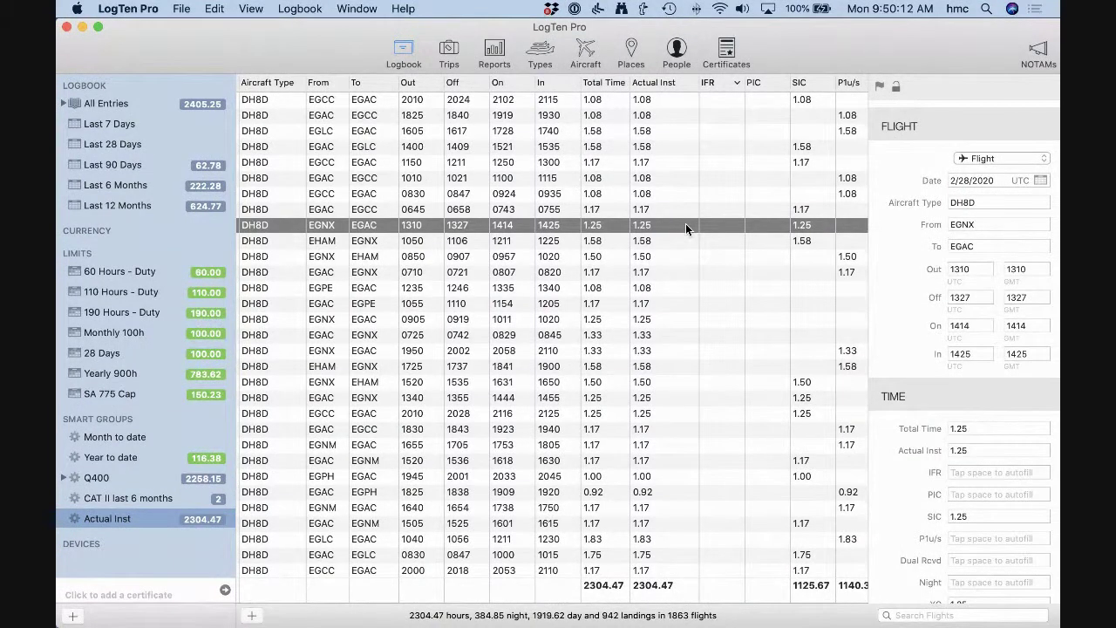
pyautogui.press('super+c')
pyautogui.press('super+a')
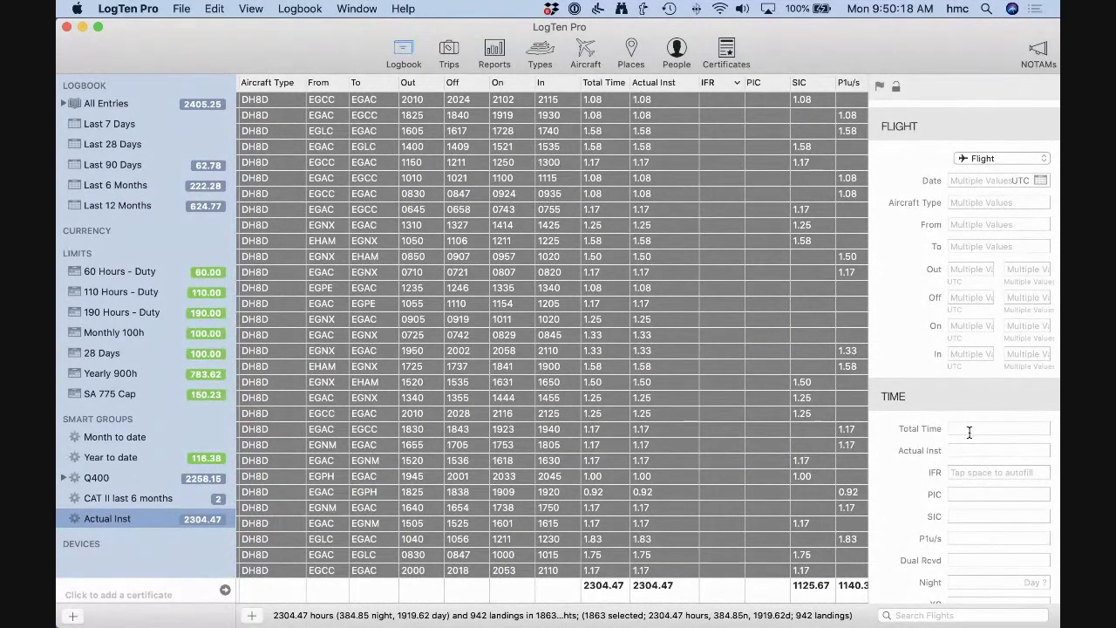
pyautogui.click(975, 472)
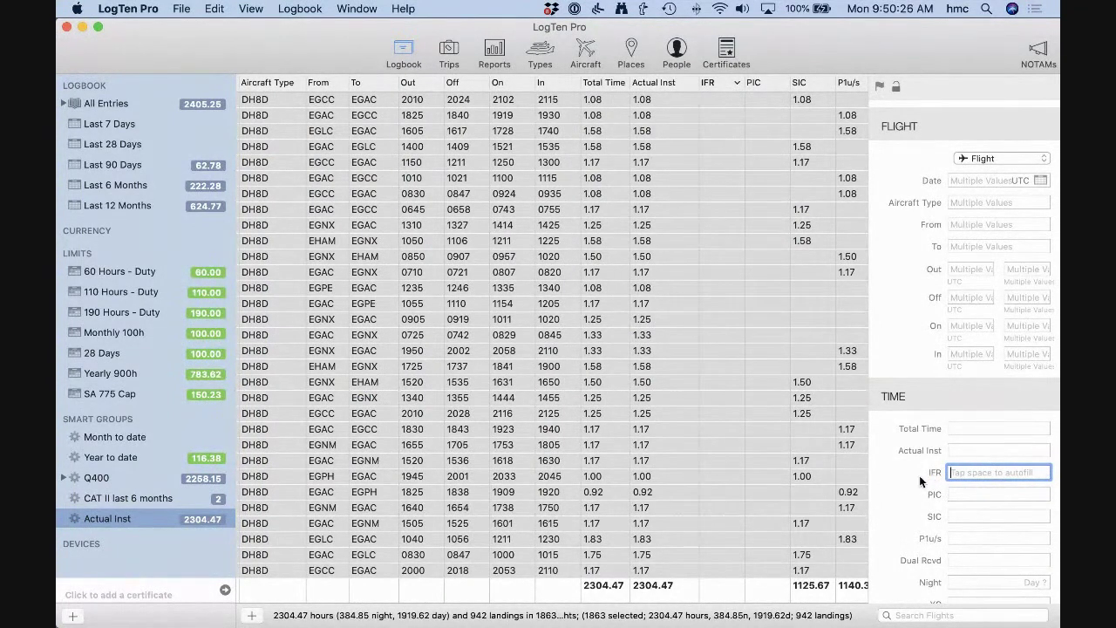
pyautogui.press('space')
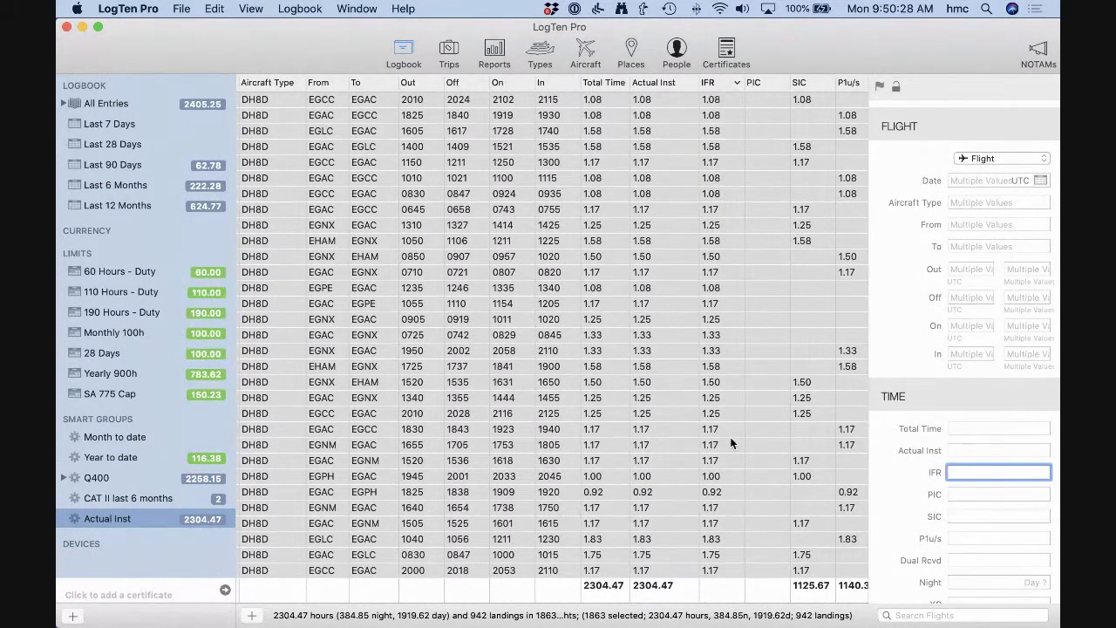
# Reload the Actual Inst smart group and widen the IFR column so its total fits
pyautogui.click(120, 499)
pyautogui.click(123, 517)
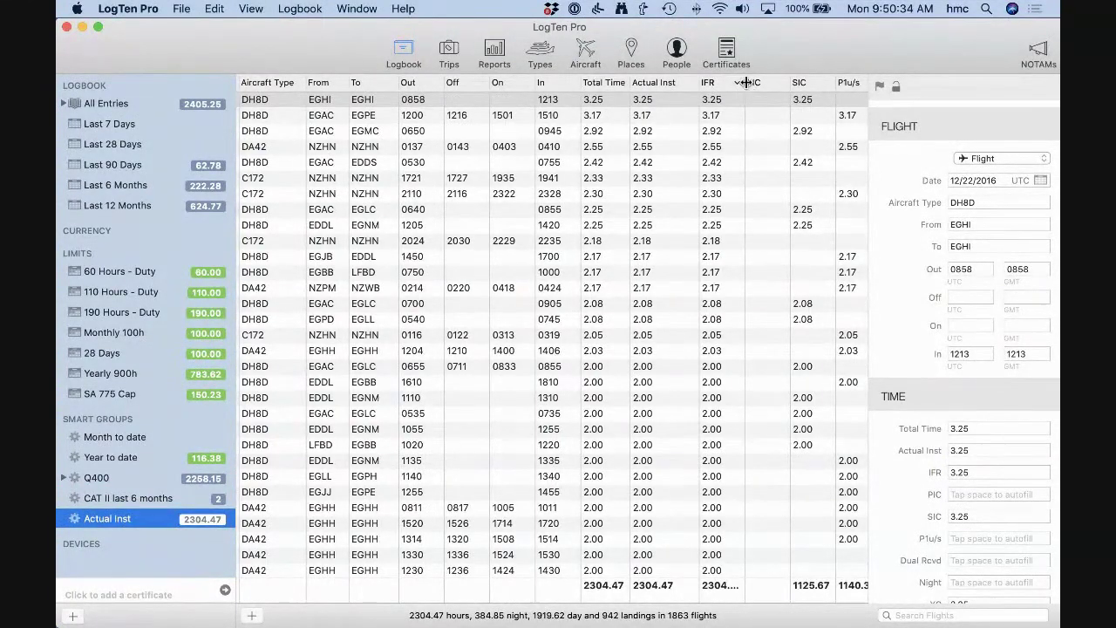
pyautogui.moveTo(748, 82); pyautogui.dragTo(756, 84)
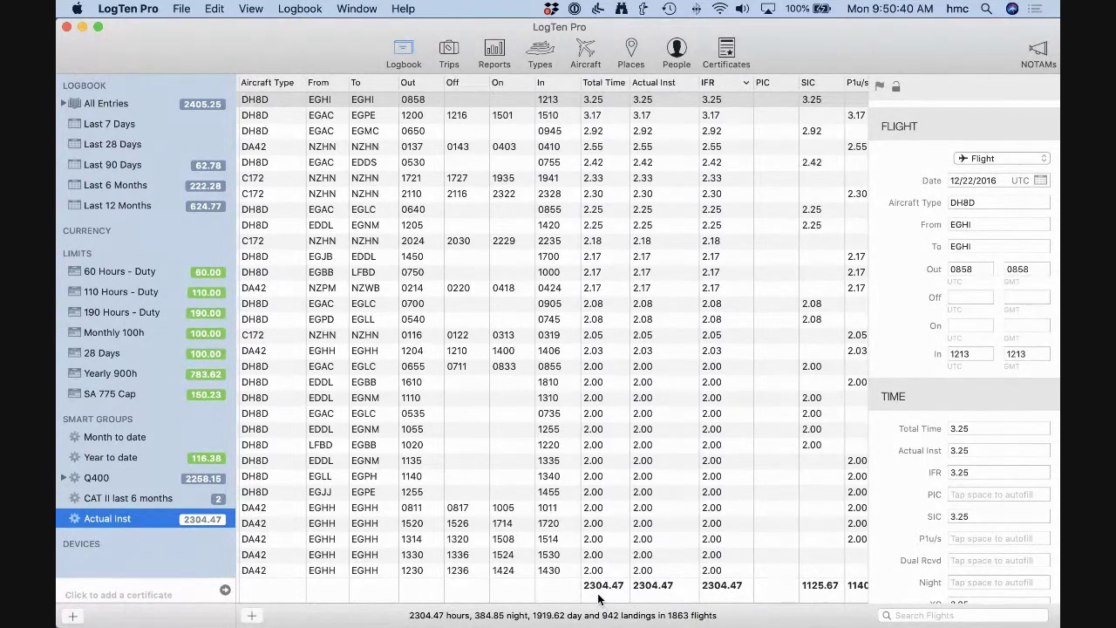
# Select all flights in the Actual Inst group and clear their Actual Inst time
pyautogui.click(645, 319)
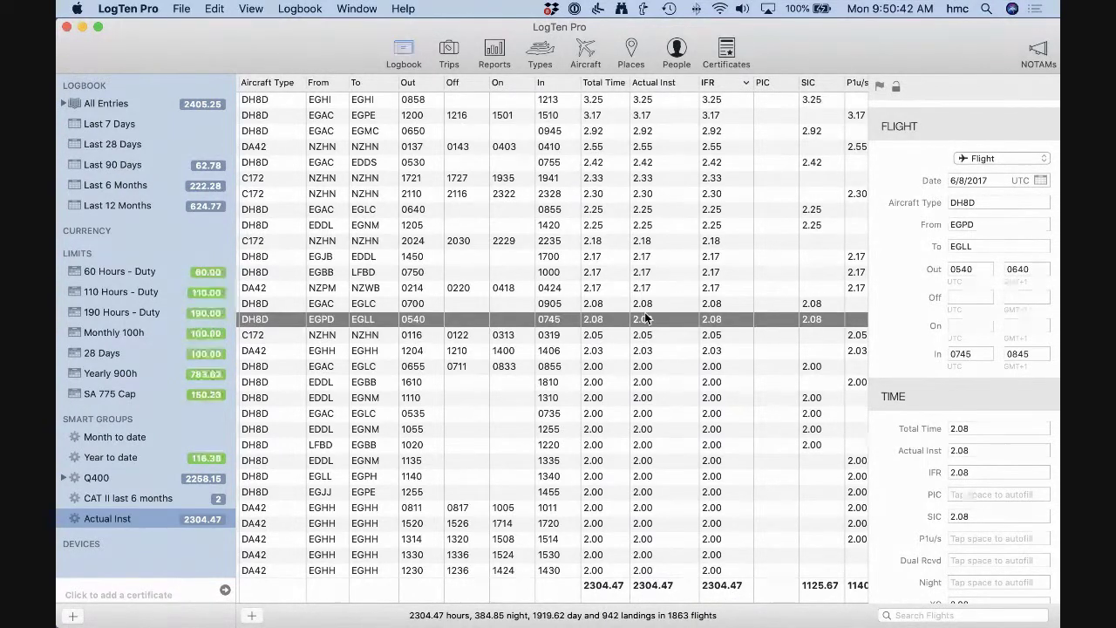
pyautogui.press('super+a')
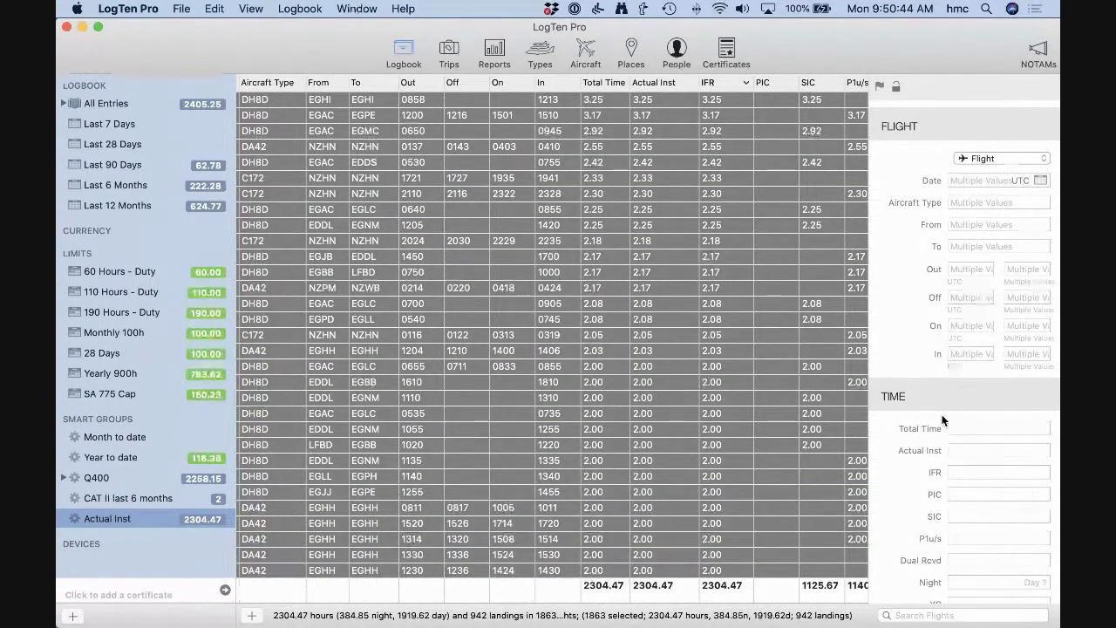
pyautogui.click(961, 450)
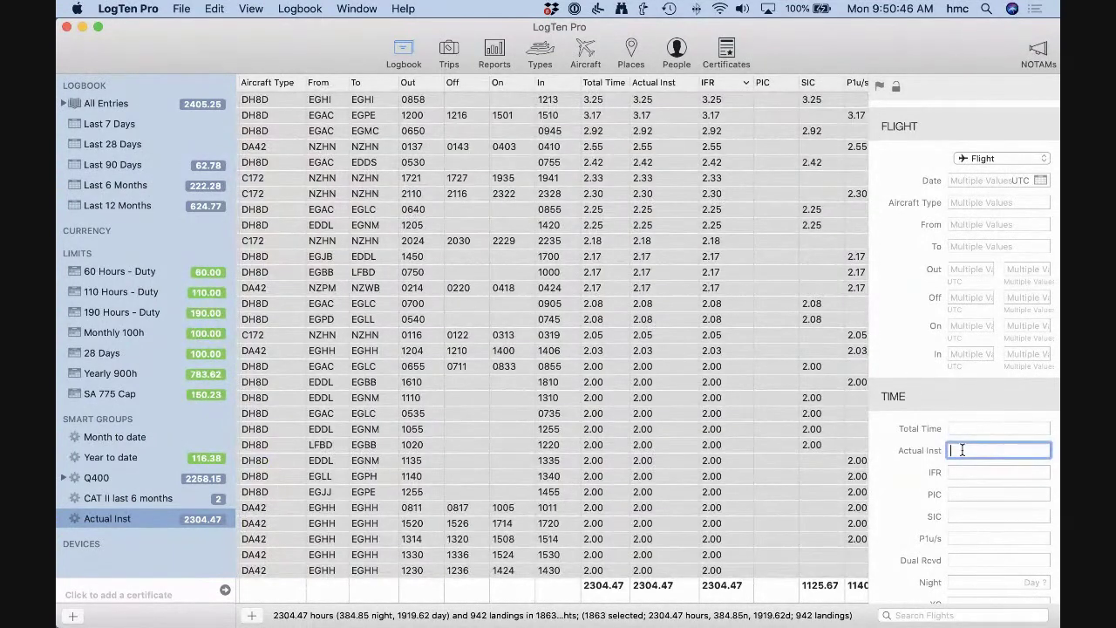
pyautogui.press('Tab')
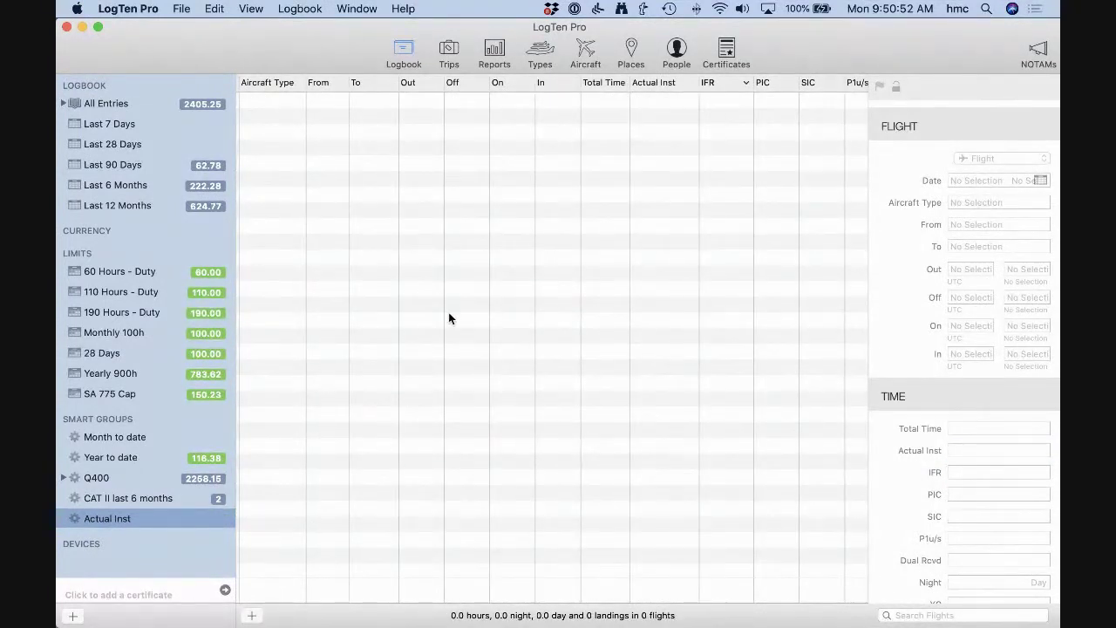
# Display All Entries in the logbook sorted by date with the newest flights first
pyautogui.click(104, 106)
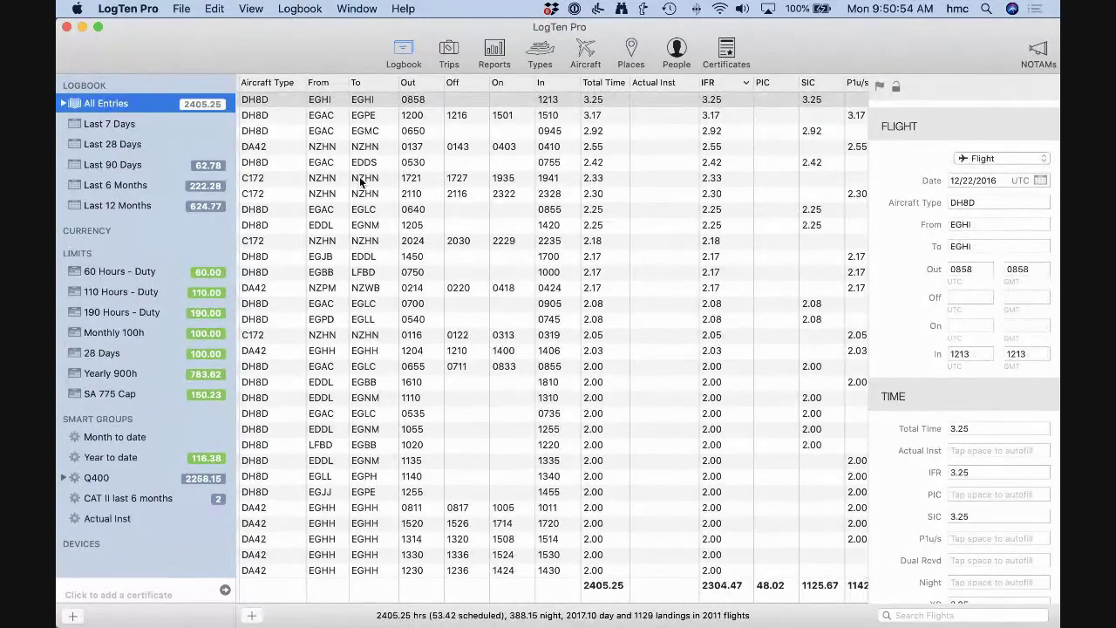
pyautogui.hscroll(-5, 360, 181)
pyautogui.click(319, 86)
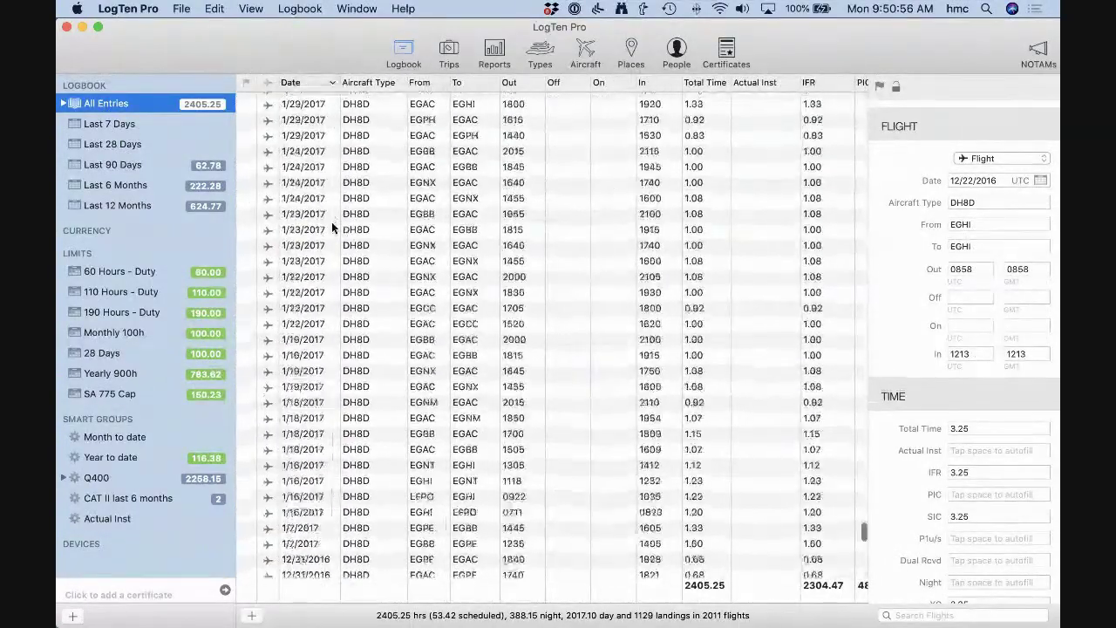
pyautogui.scroll(20, 331, 225)
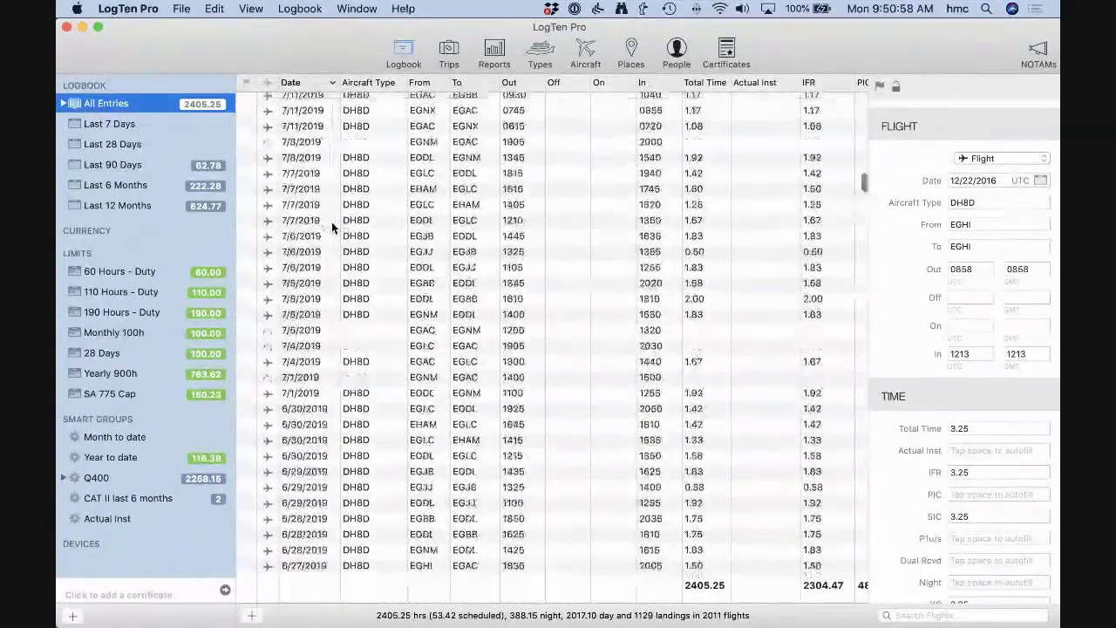
pyautogui.scroll(10, 331, 222)
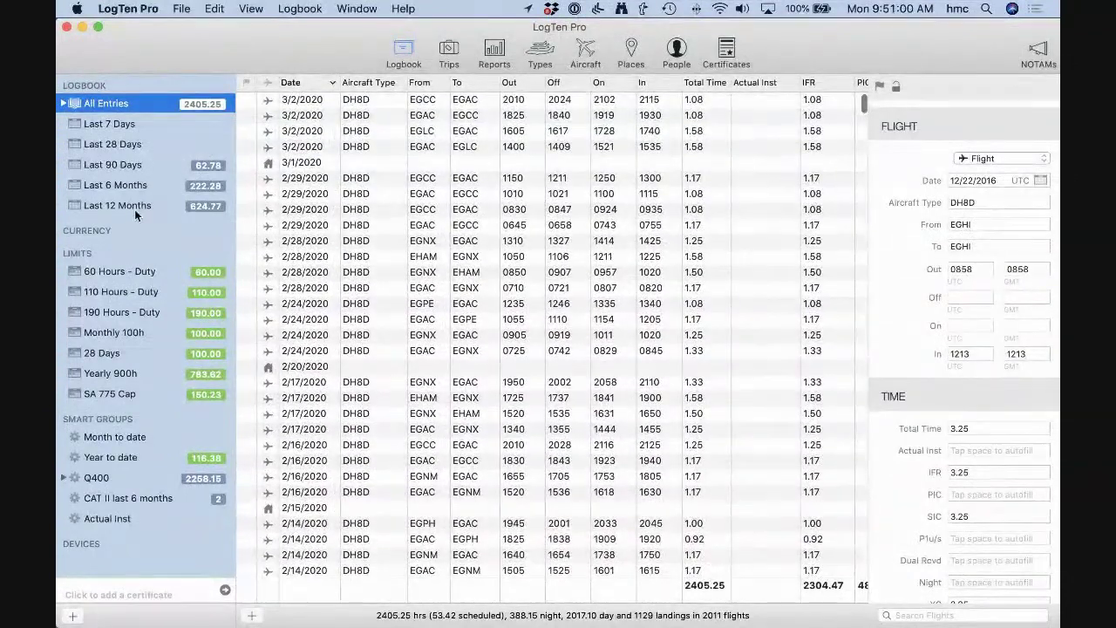
# Generate the European EASA-FCL Compliant 16 A4 logbook report for This Year
pyautogui.click(495, 52)
pyautogui.click(194, 616)
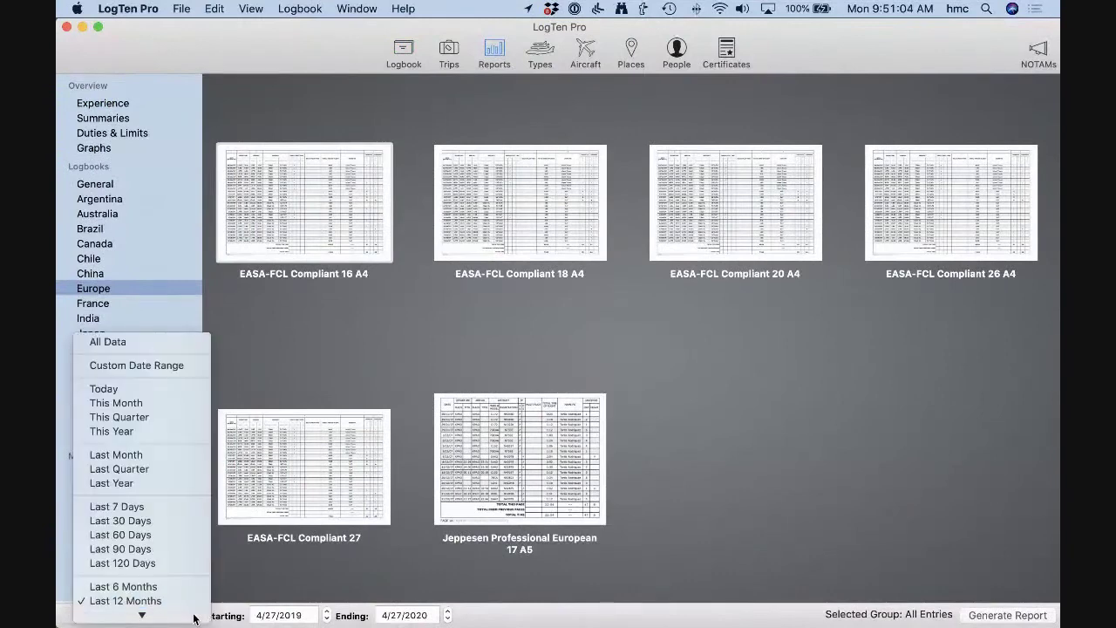
pyautogui.click(113, 431)
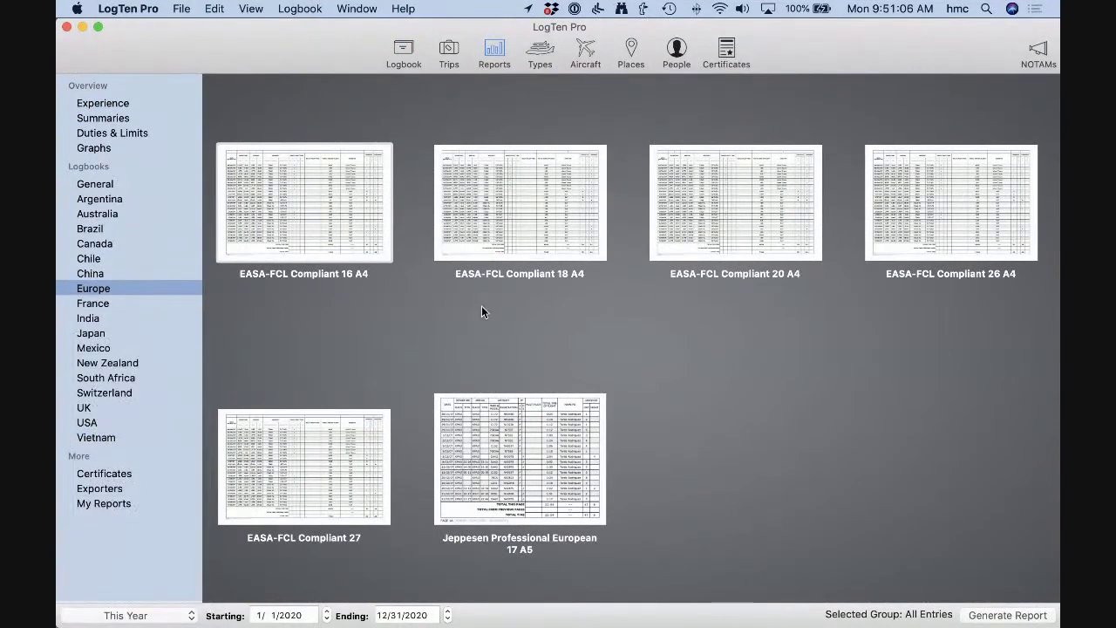
pyautogui.doubleClick(324, 221)
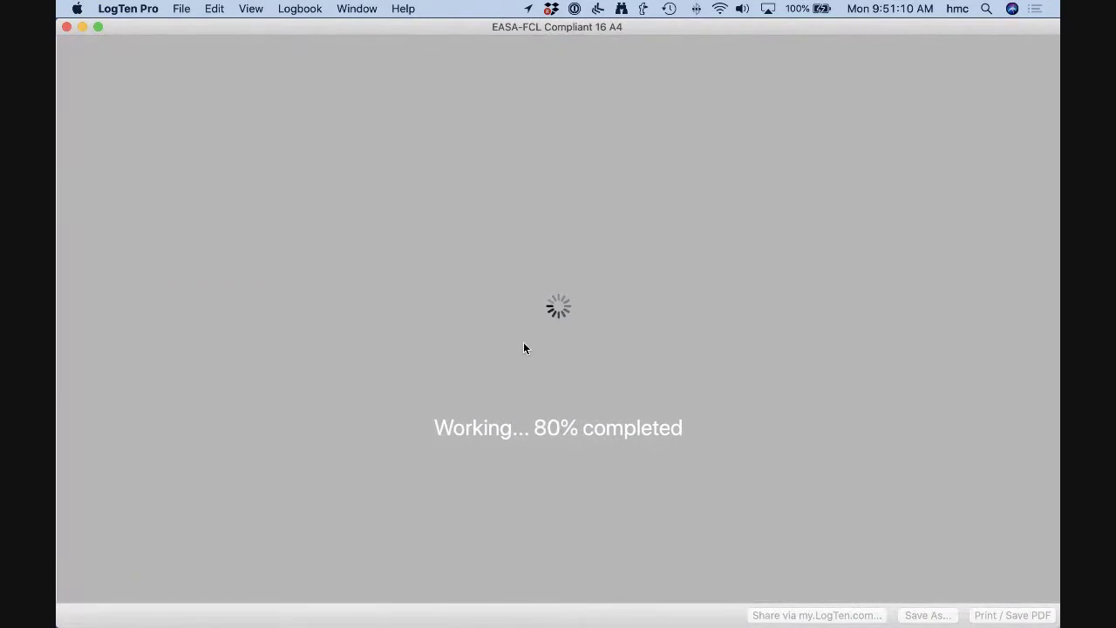
# Examine the page totals, carried-forward totals and IFR time through the report's last page, and close the report
pyautogui.scroll(-10, 524, 348)
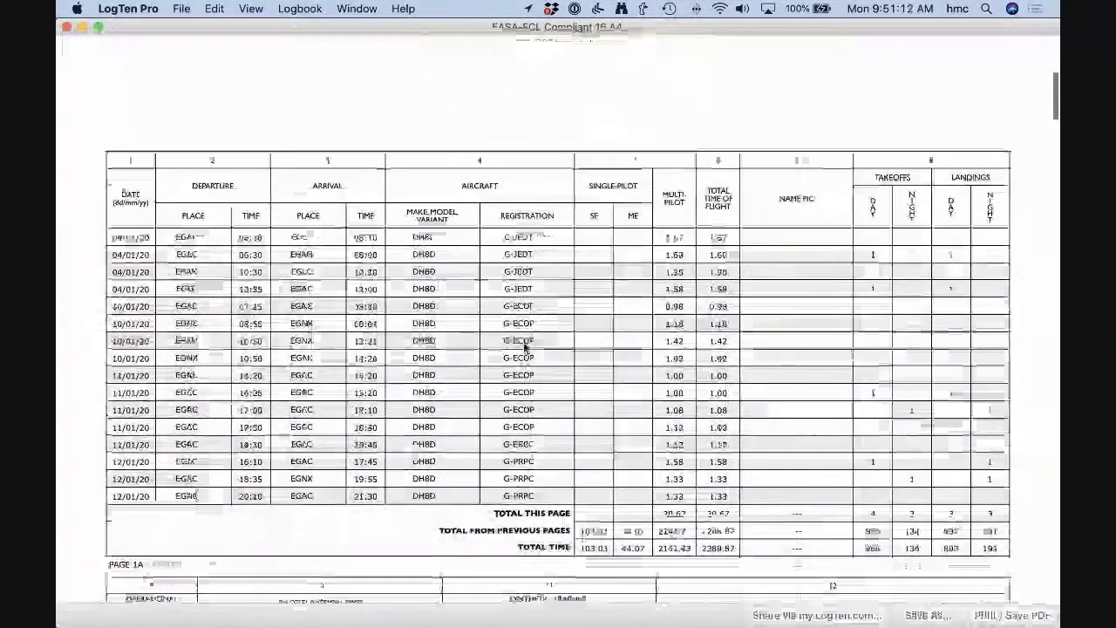
pyautogui.scroll(-2, 249, 377)
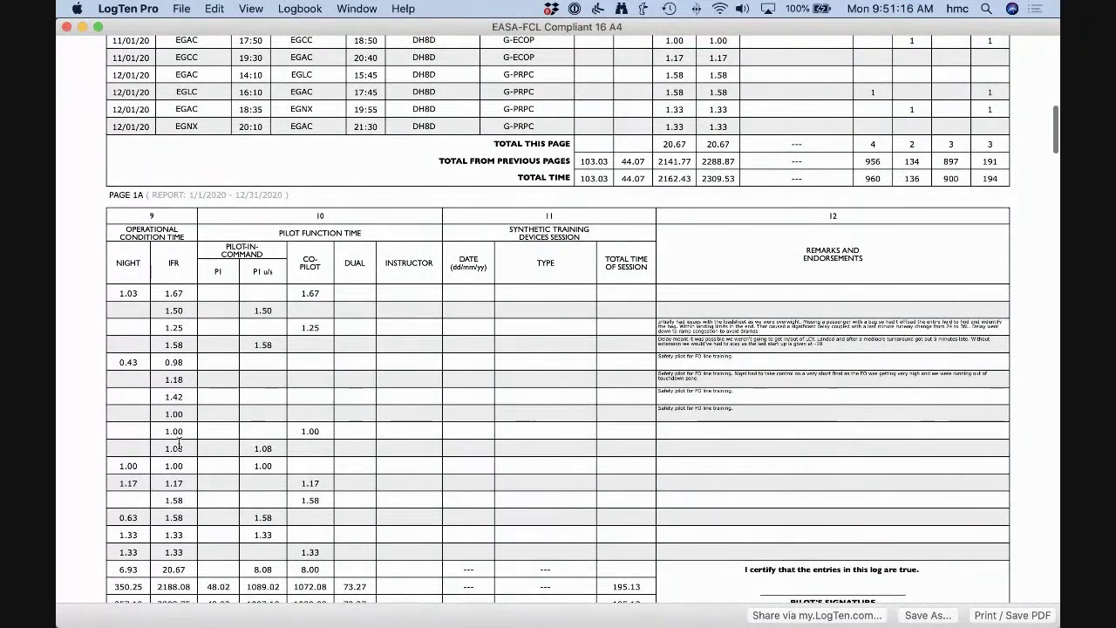
pyautogui.scroll(-20, 180, 441)
pyautogui.scroll(-20, 178, 443)
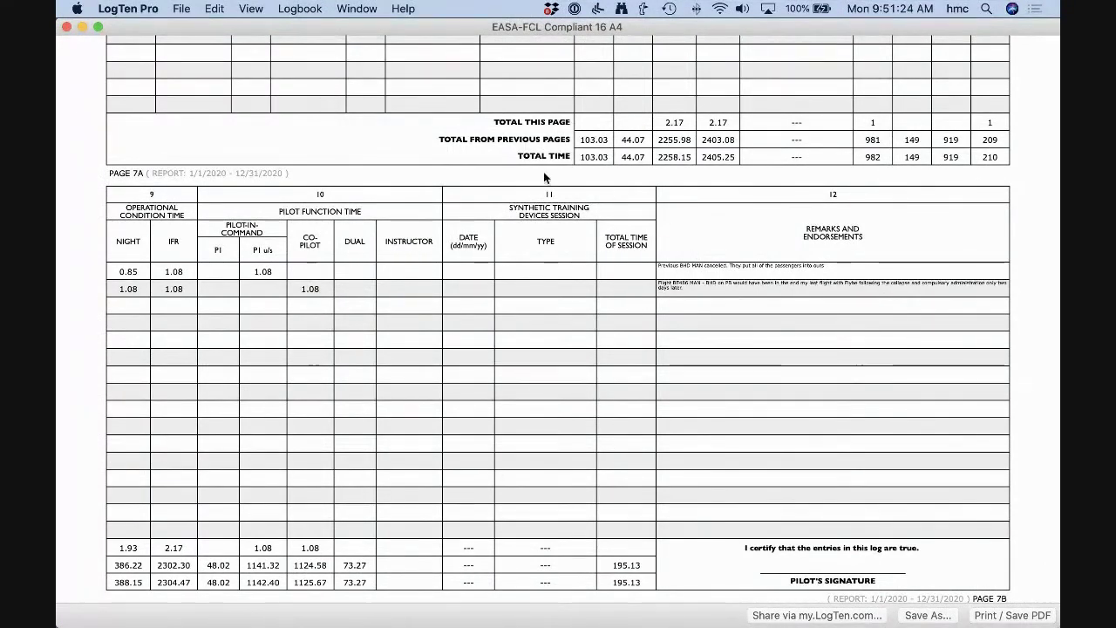
pyautogui.scroll(15, 307, 213)
pyautogui.scroll(20, 307, 213)
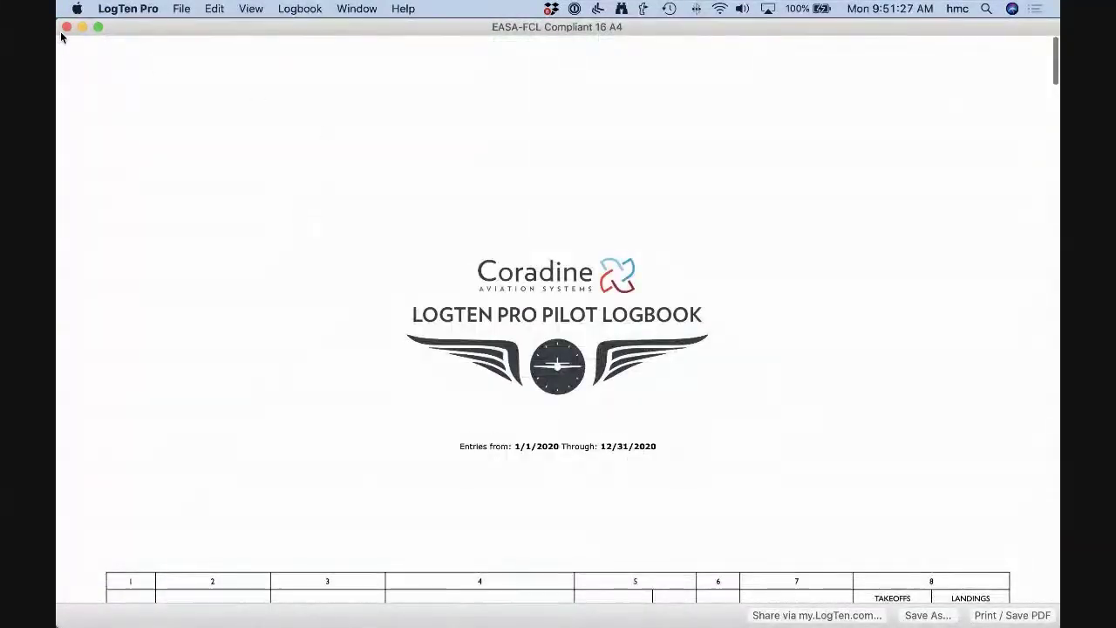
pyautogui.click(66, 27)
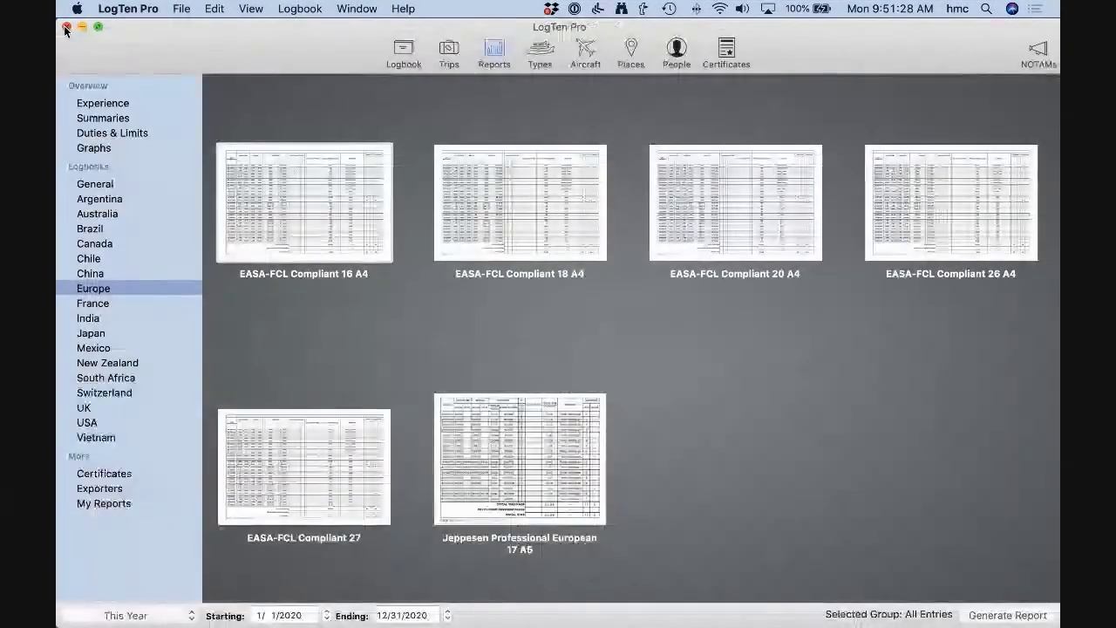
# Create a new smart group in the logbook named Sim
pyautogui.click(404, 52)
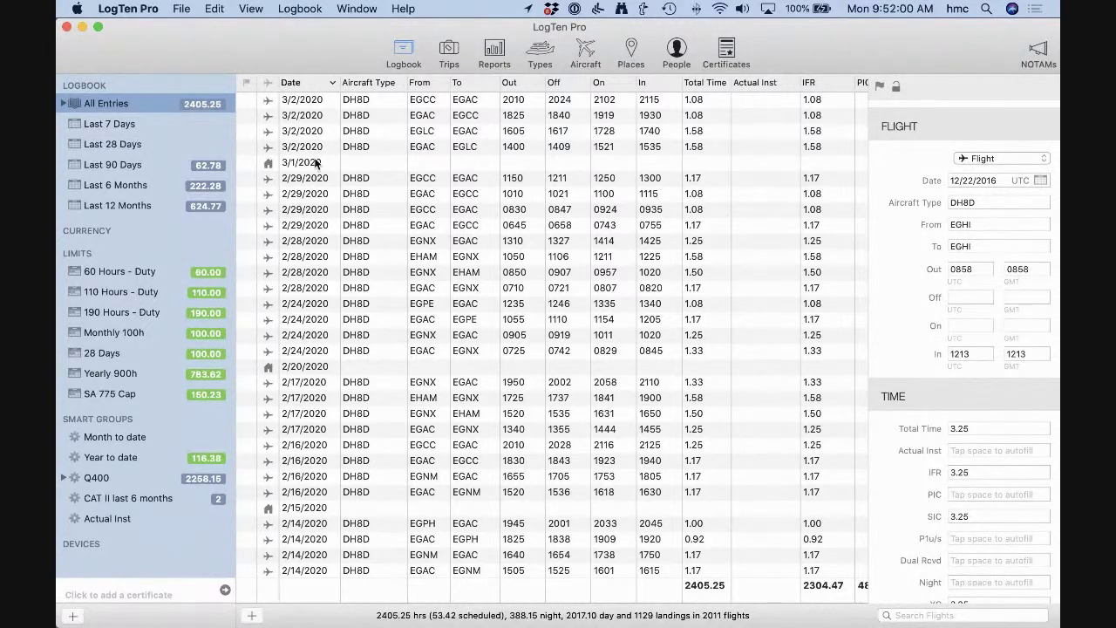
pyautogui.rightClick(111, 421)
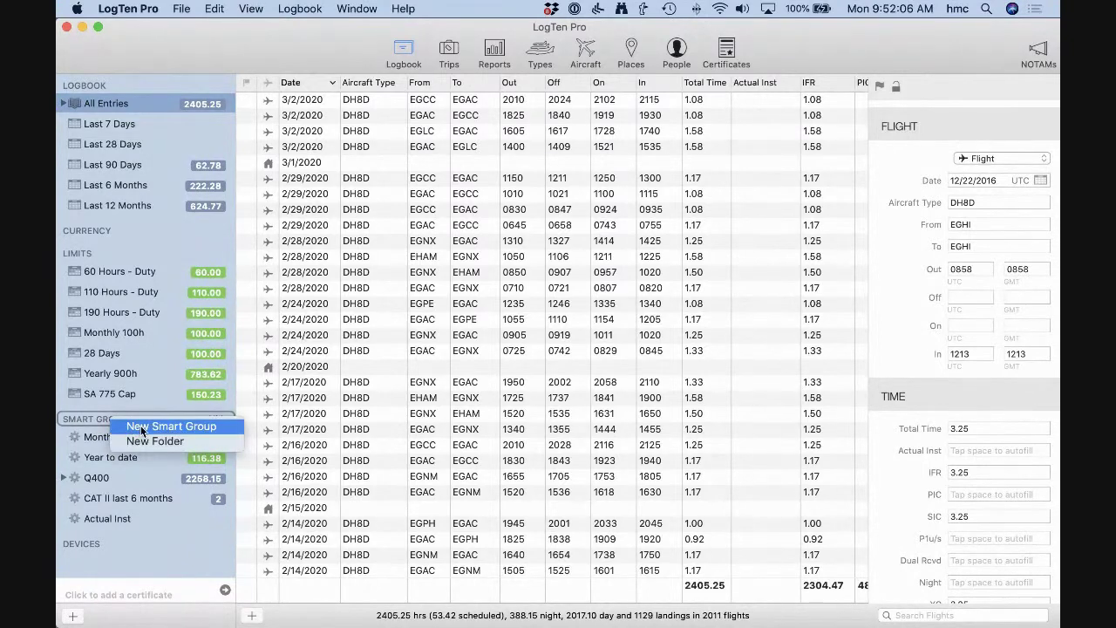
pyautogui.click(131, 426)
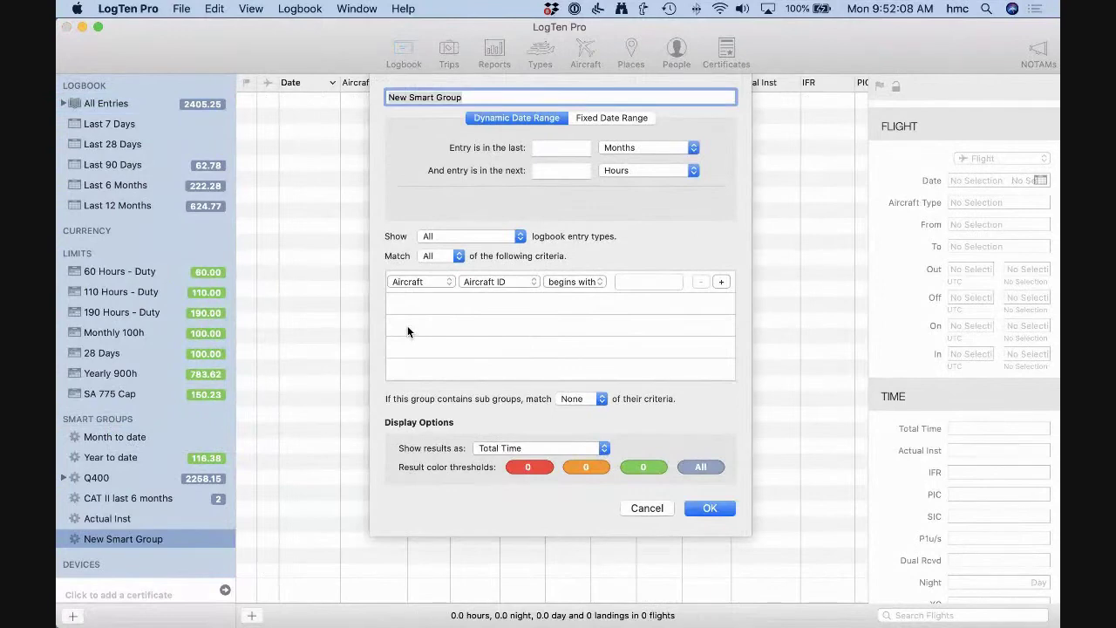
pyautogui.write('Sim')
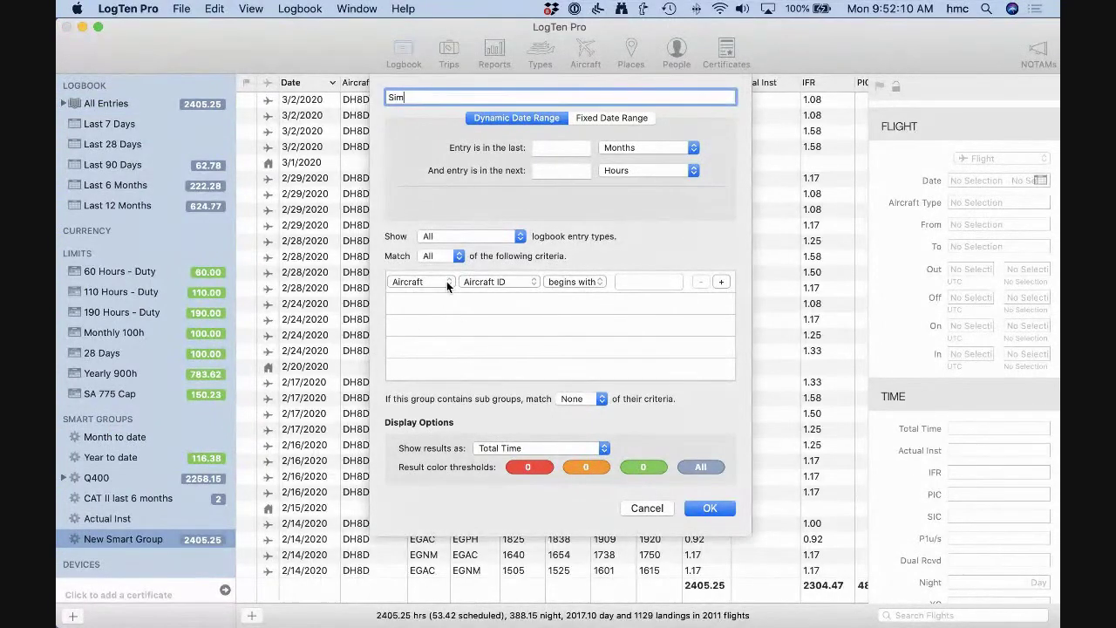
# Set the Sim group's criterion to Time, Simulator greater than 0, and save the group
pyautogui.click(447, 286)
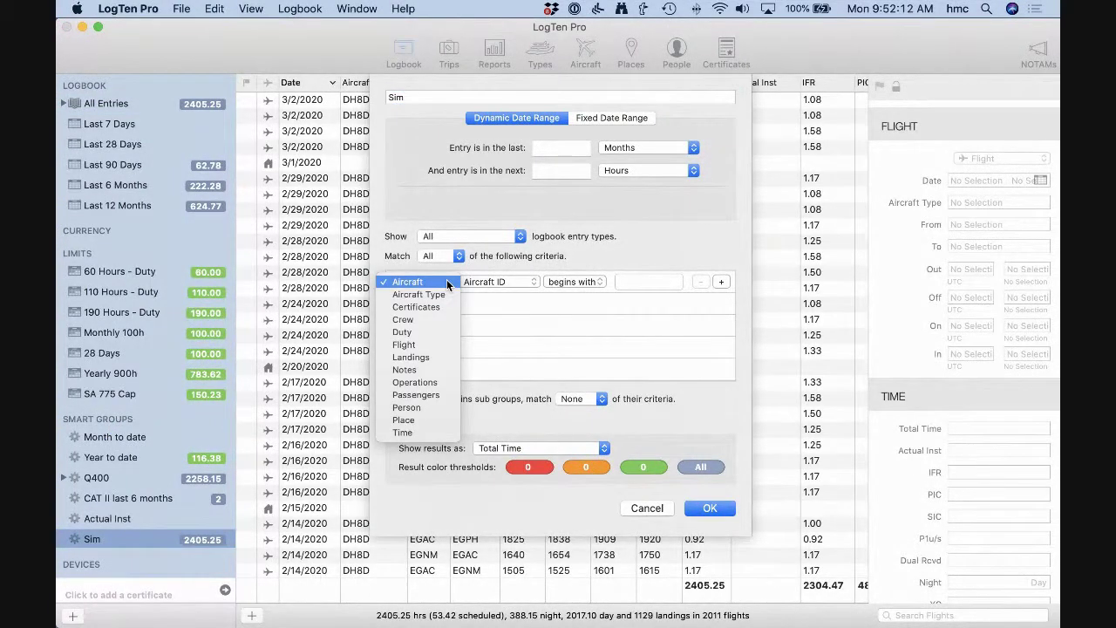
pyautogui.click(409, 432)
pyautogui.click(490, 282)
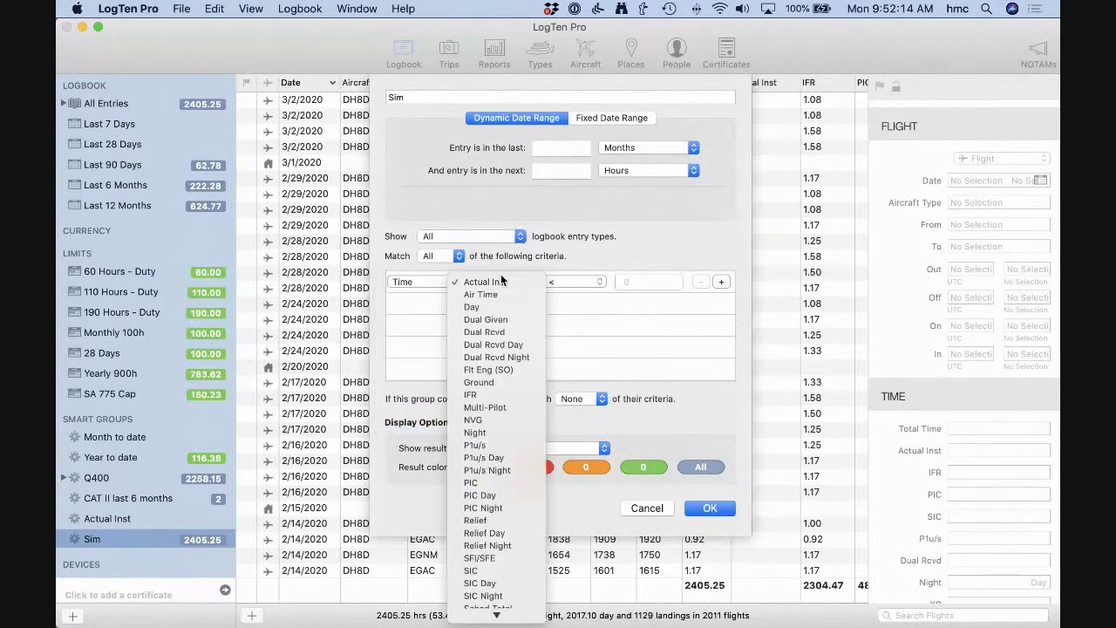
pyautogui.scroll(-5, 508, 490)
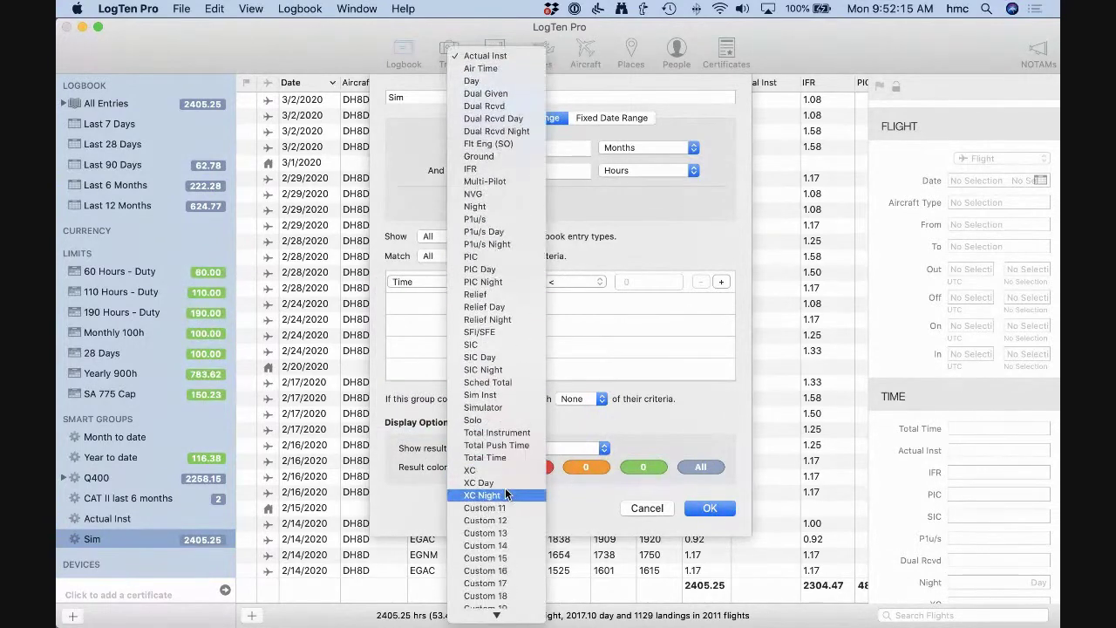
pyautogui.click(484, 406)
pyautogui.click(571, 279)
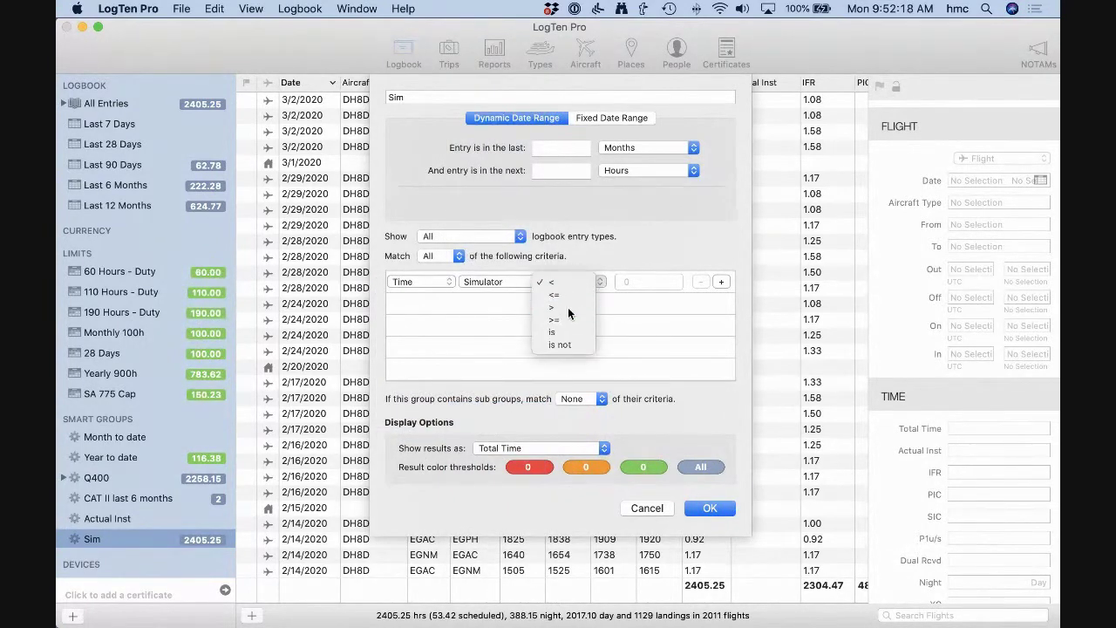
pyautogui.click(568, 307)
pyautogui.click(709, 509)
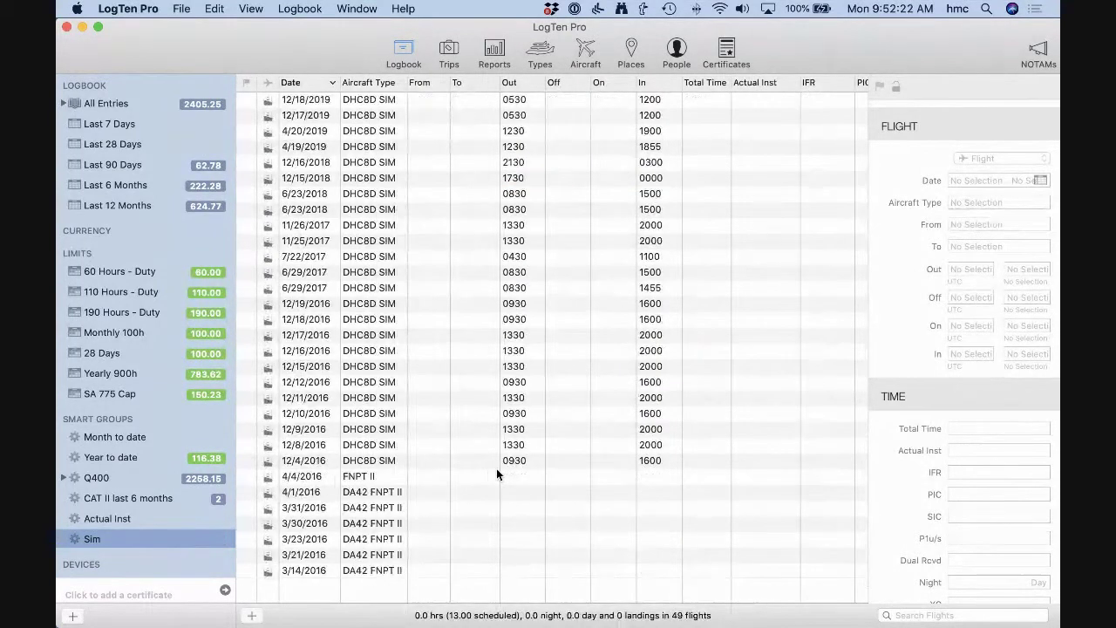
# Place the Simulator column directly after Total Time in the Sim group's flight list
pyautogui.scroll(-3, 568, 458)
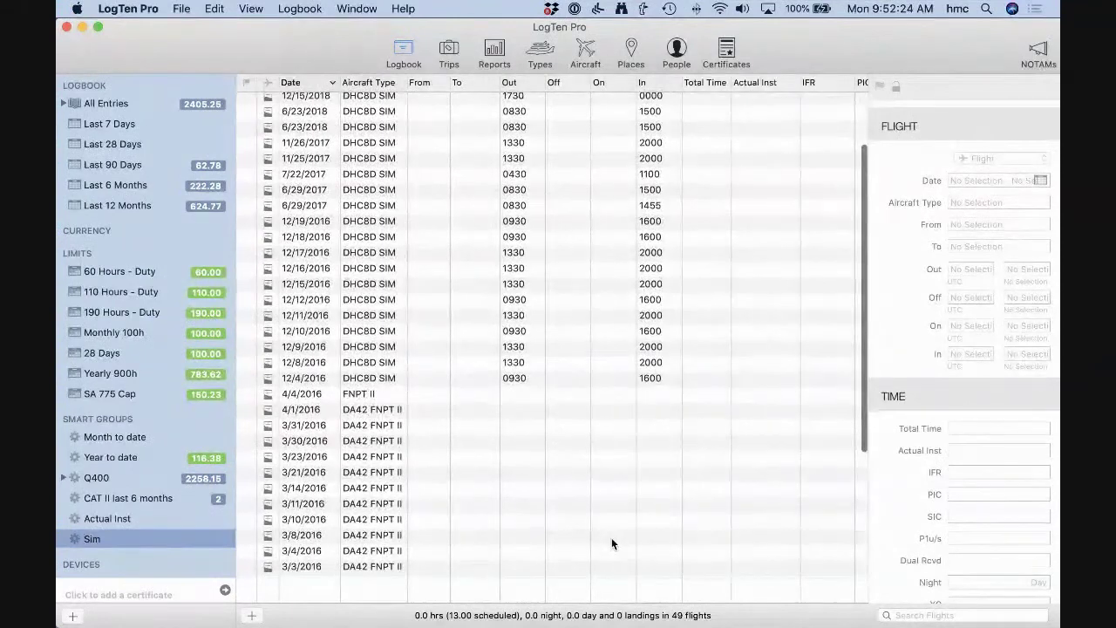
pyautogui.click(577, 459)
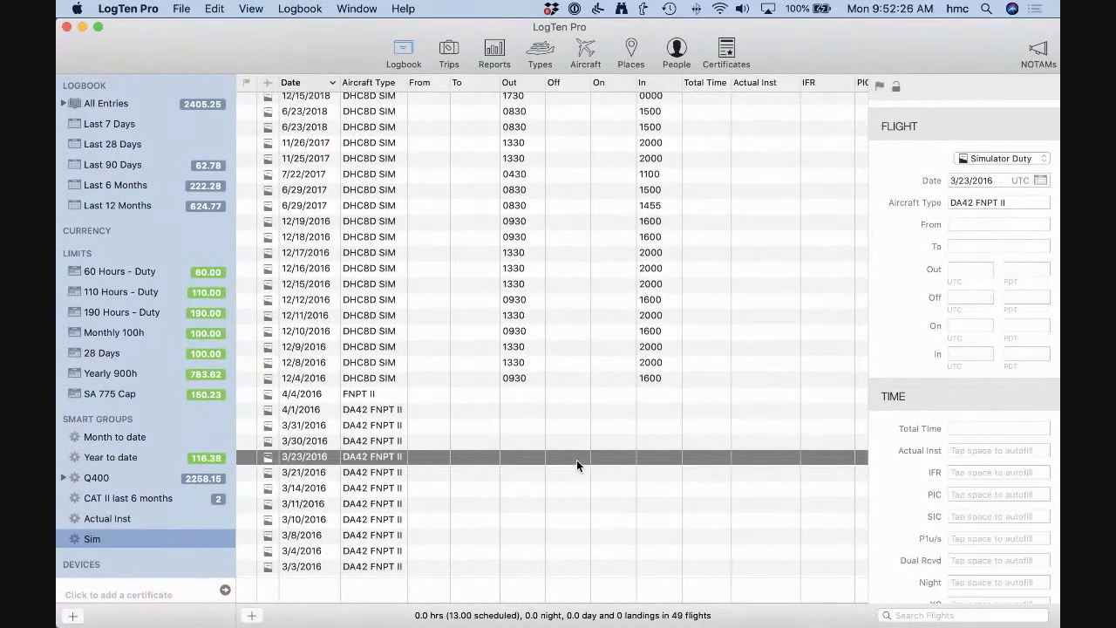
pyautogui.hscroll(10, 577, 460)
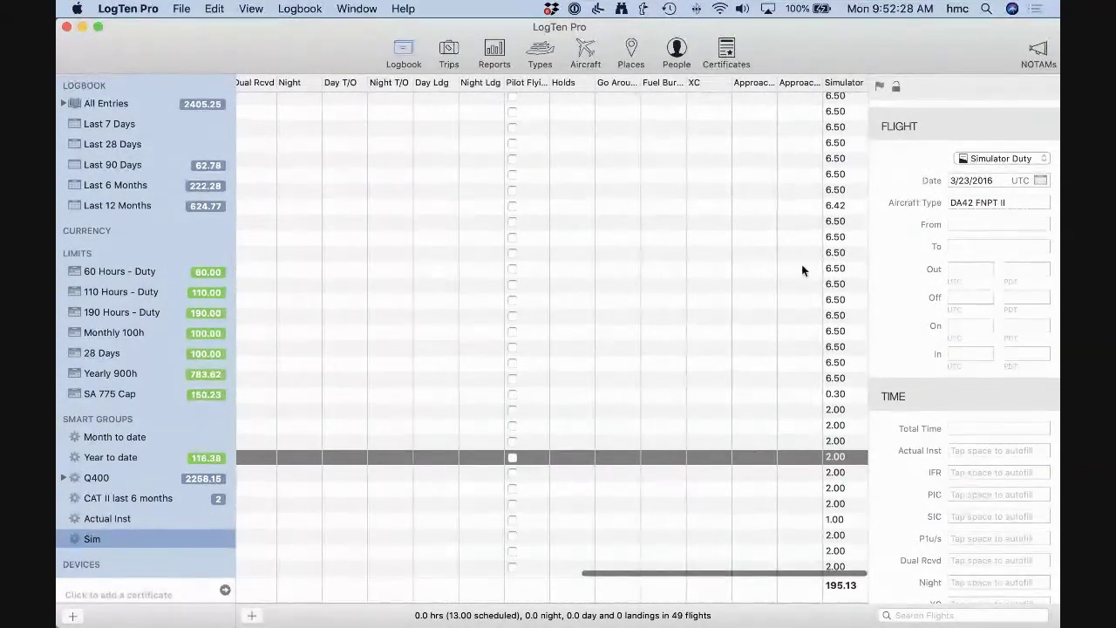
pyautogui.hscroll(-10, 386, 127)
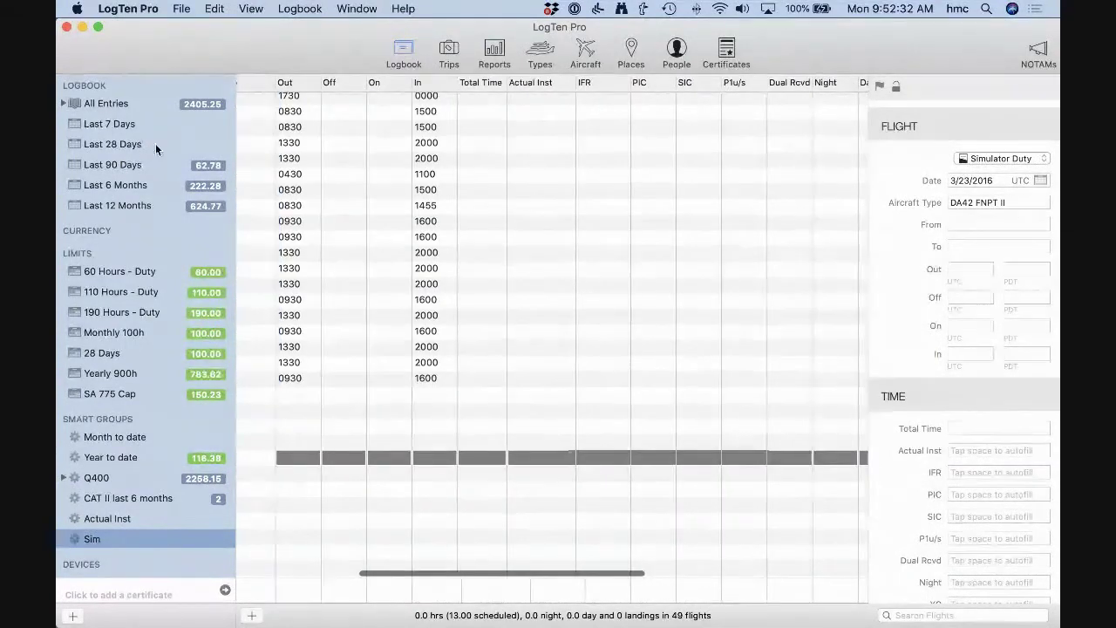
pyautogui.hscroll(5, 579, 106)
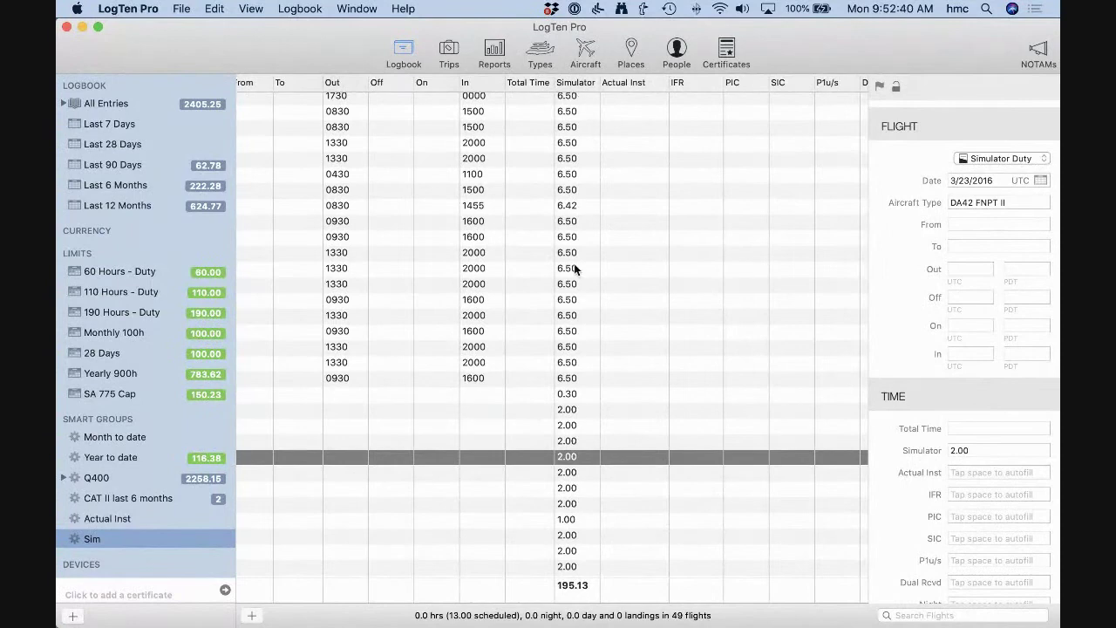
# Review the Simulator times down the Sim group's list and select the DHC8D SIM entry dated 12/16/2018
pyautogui.scroll(-5, 679, 322)
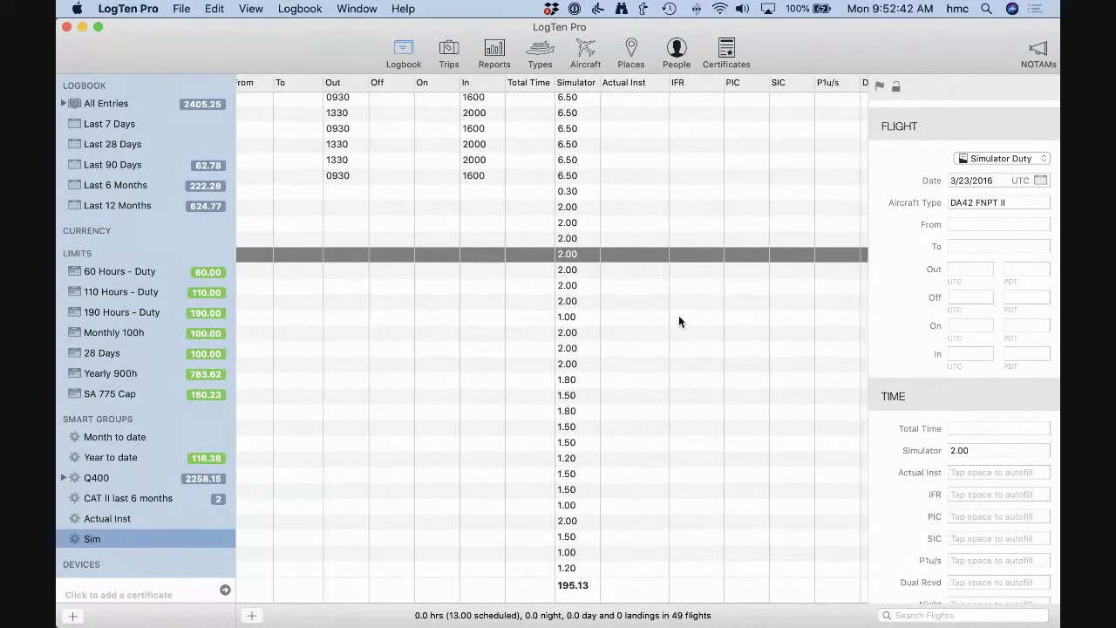
pyautogui.scroll(7, 576, 425)
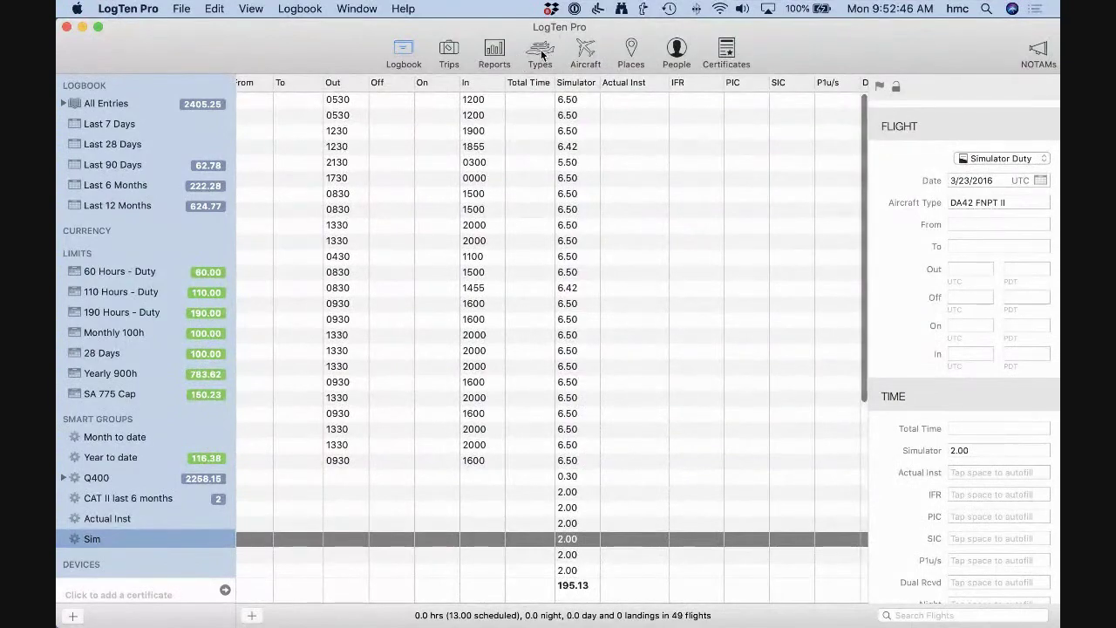
pyautogui.hscroll(-5, 449, 223)
pyautogui.click(425, 165)
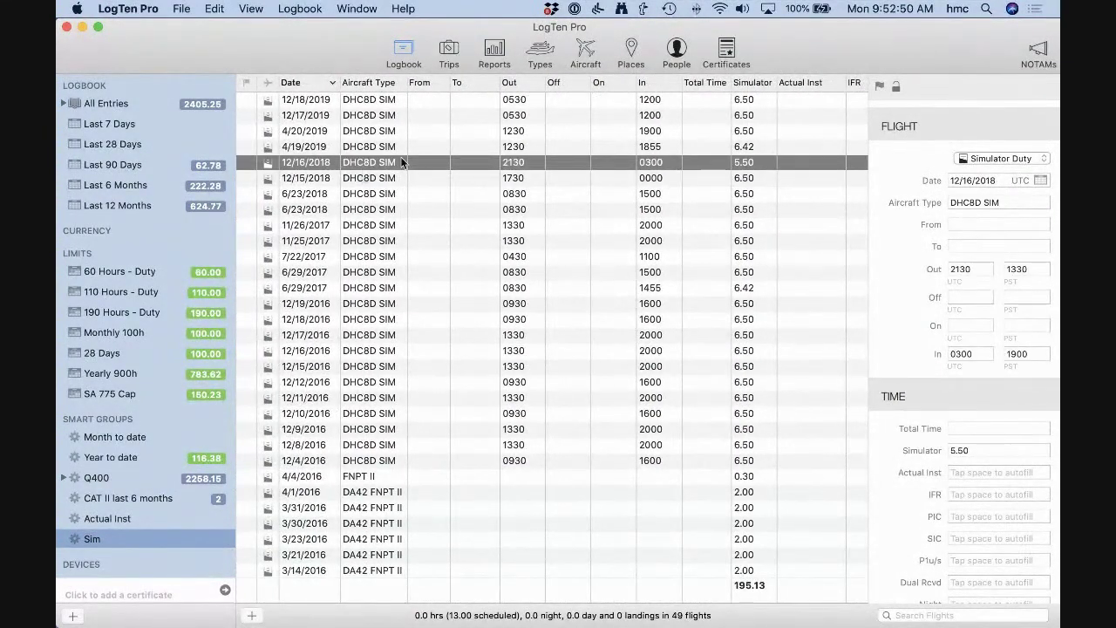
# Inspect the category choices available for the DHC8D SIM aircraft type and return to the logbook
pyautogui.click(533, 54)
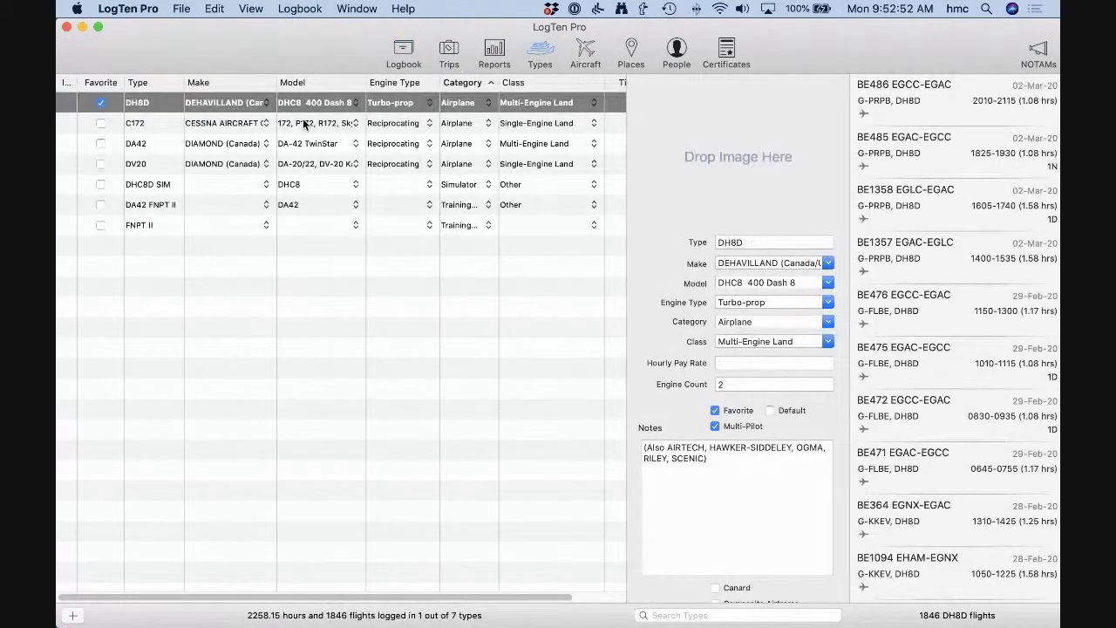
pyautogui.click(188, 186)
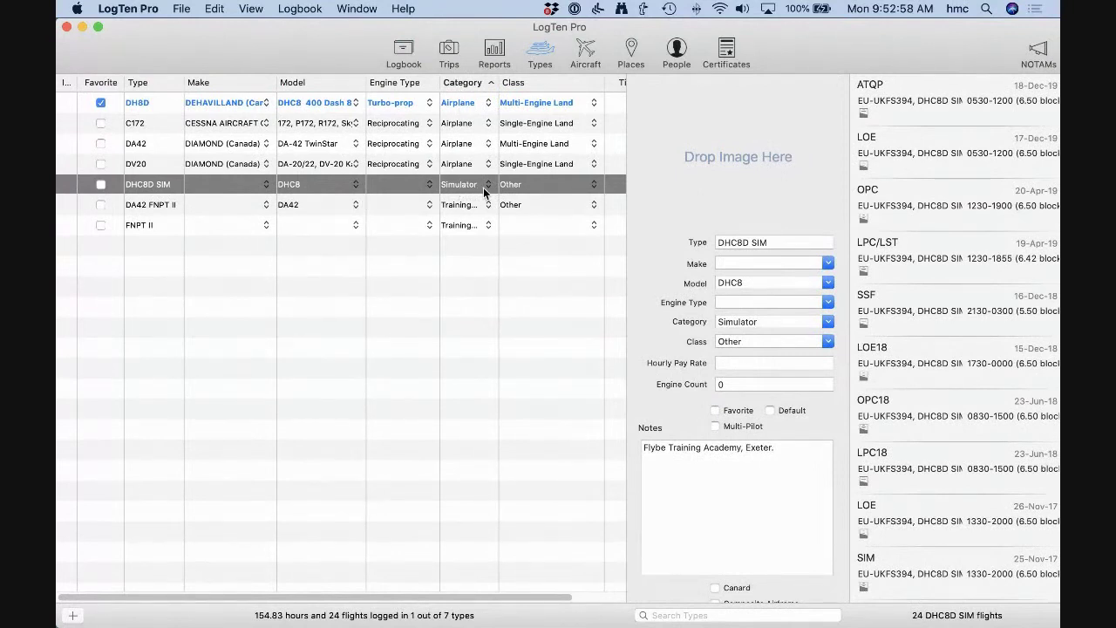
pyautogui.click(799, 321)
pyautogui.scroll(-3, 780, 380)
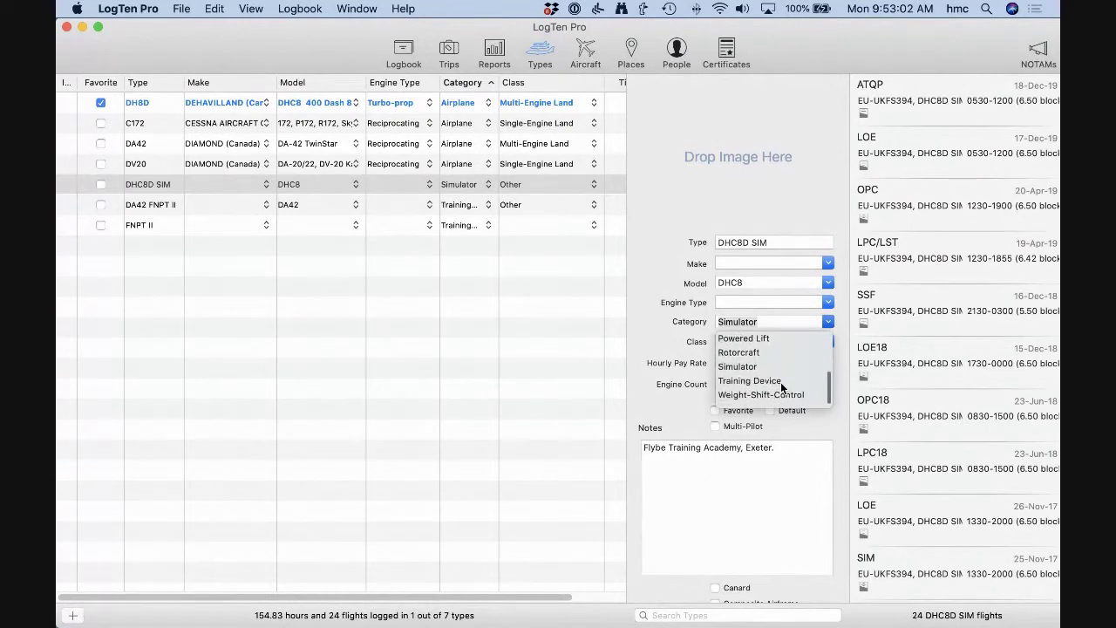
pyautogui.scroll(3, 759, 373)
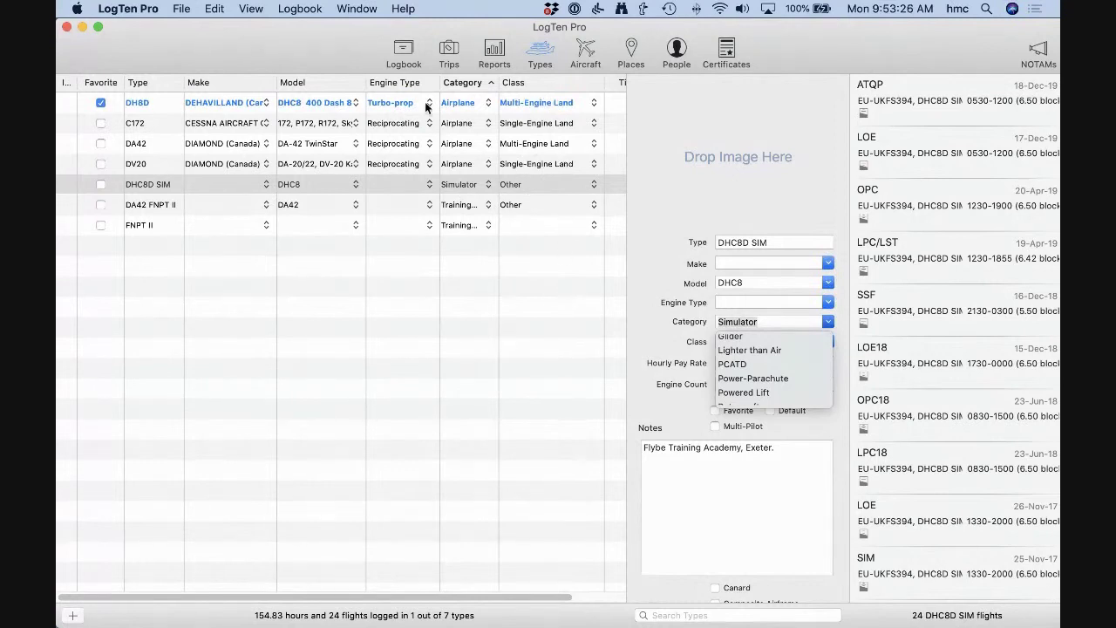
pyautogui.click(403, 53)
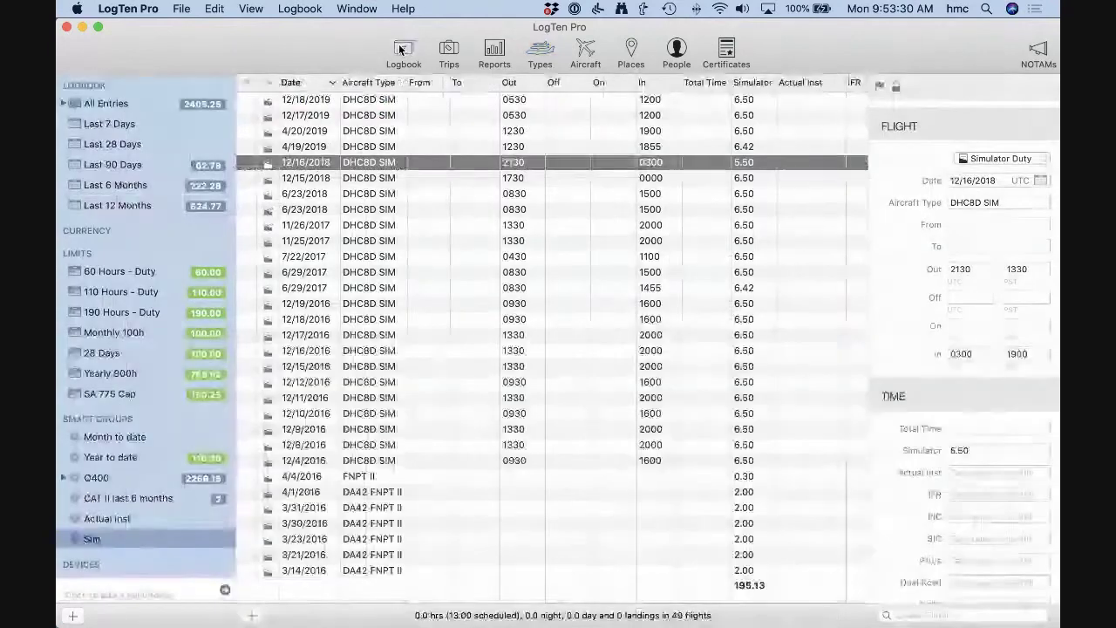
pyautogui.click(400, 50)
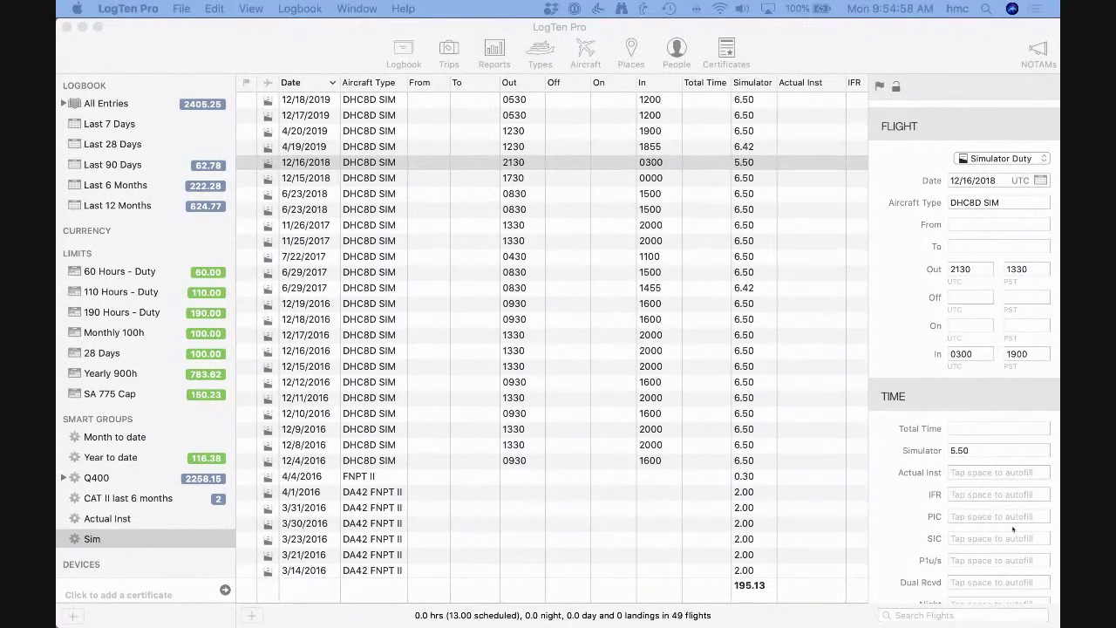
# Add a new aircraft type named A320 SIM
pyautogui.click(541, 54)
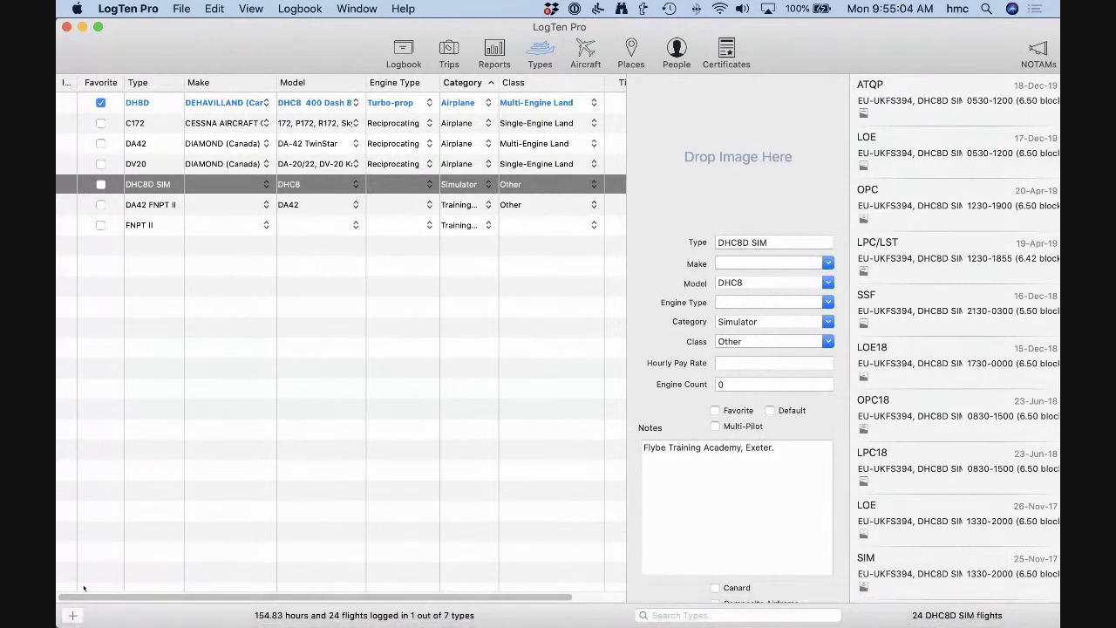
pyautogui.click(73, 616)
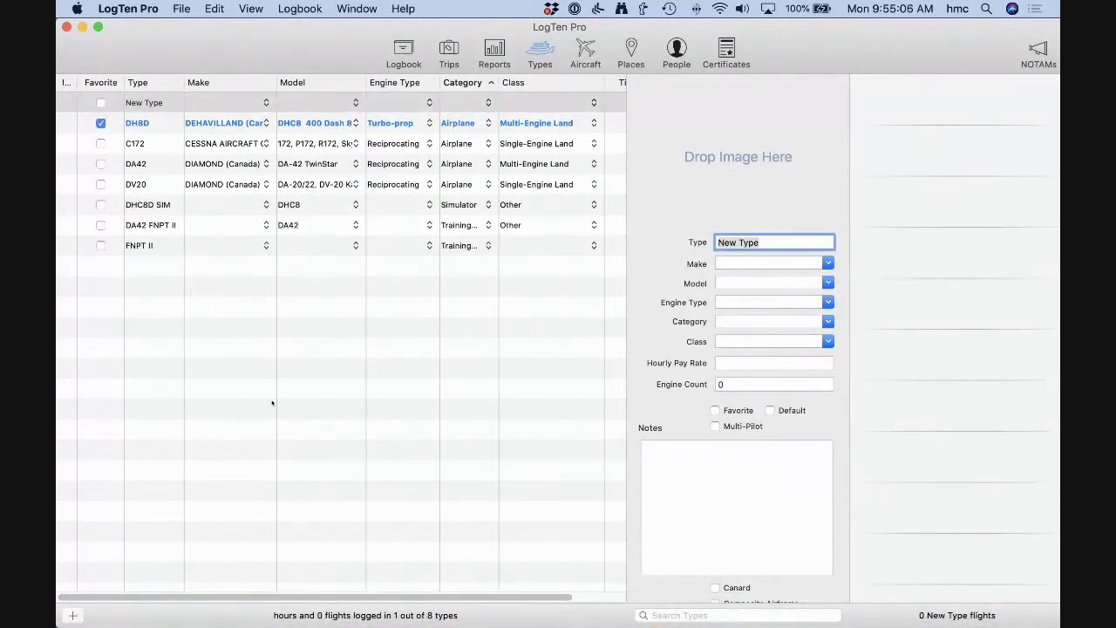
pyautogui.write('A')
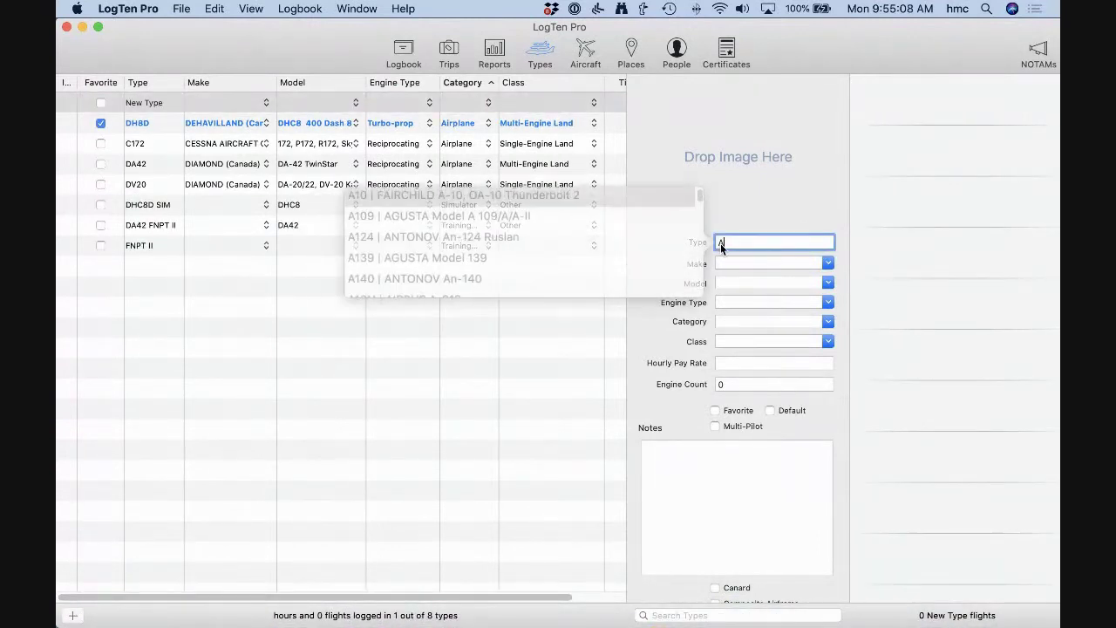
pyautogui.write('320 SIM')
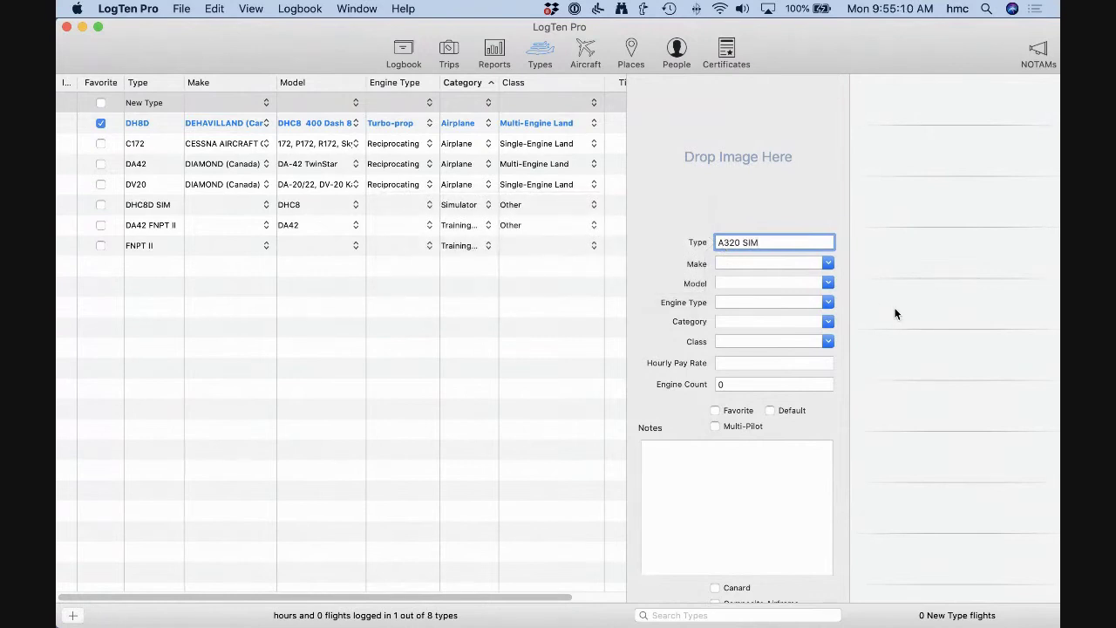
# Set the category of the A320 SIM type to Simulator
pyautogui.click(829, 341)
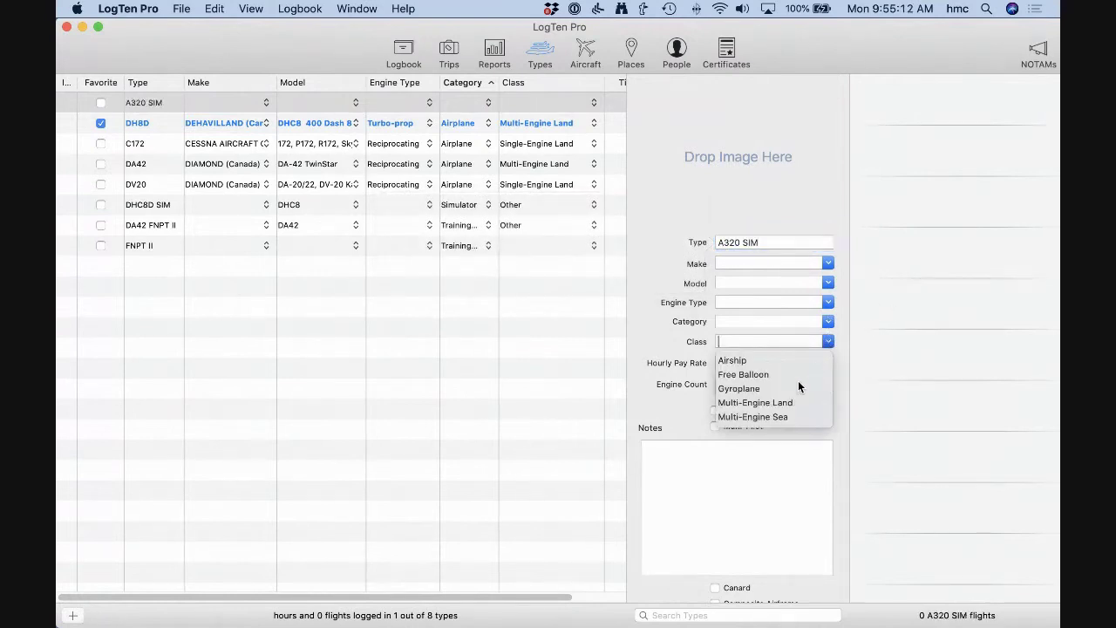
pyautogui.scroll(-2, 799, 387)
pyautogui.click(830, 320)
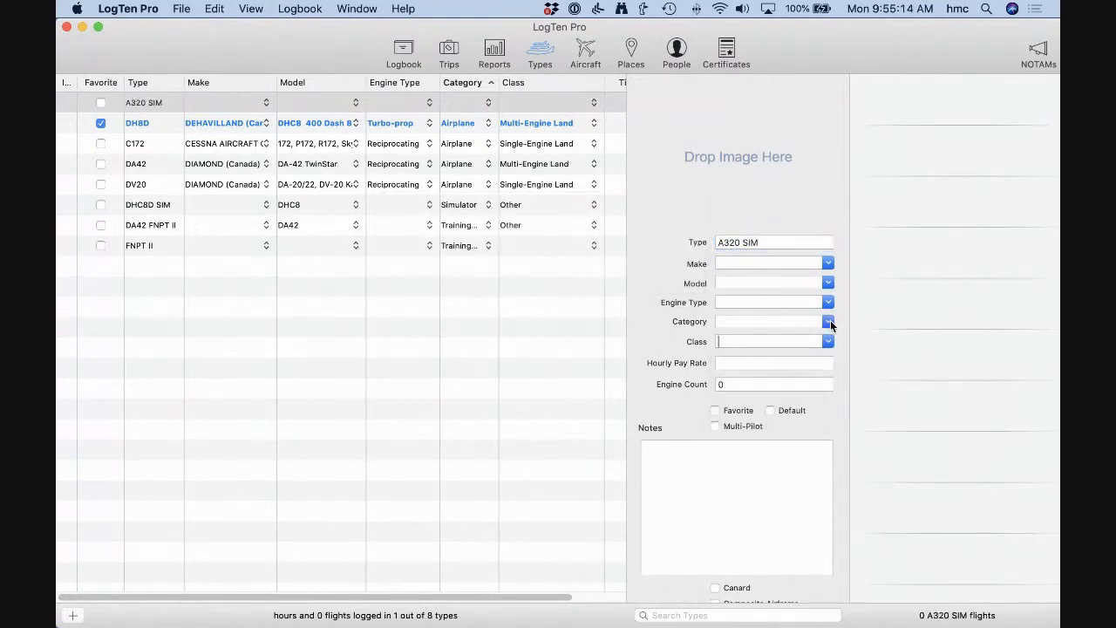
pyautogui.click(831, 322)
pyautogui.scroll(-4, 776, 378)
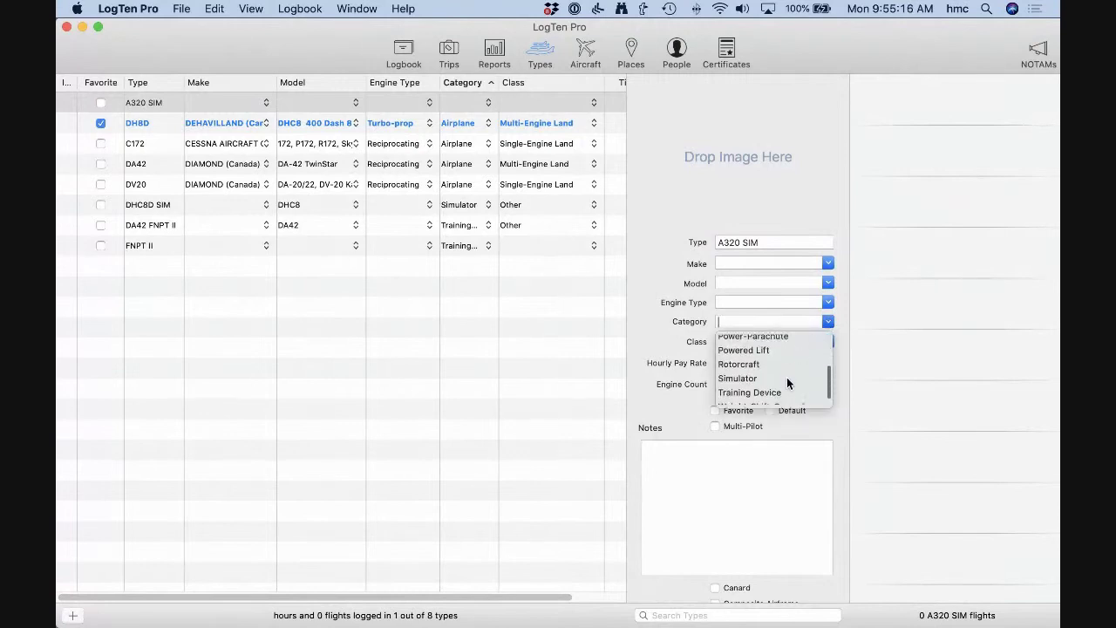
pyautogui.click(769, 374)
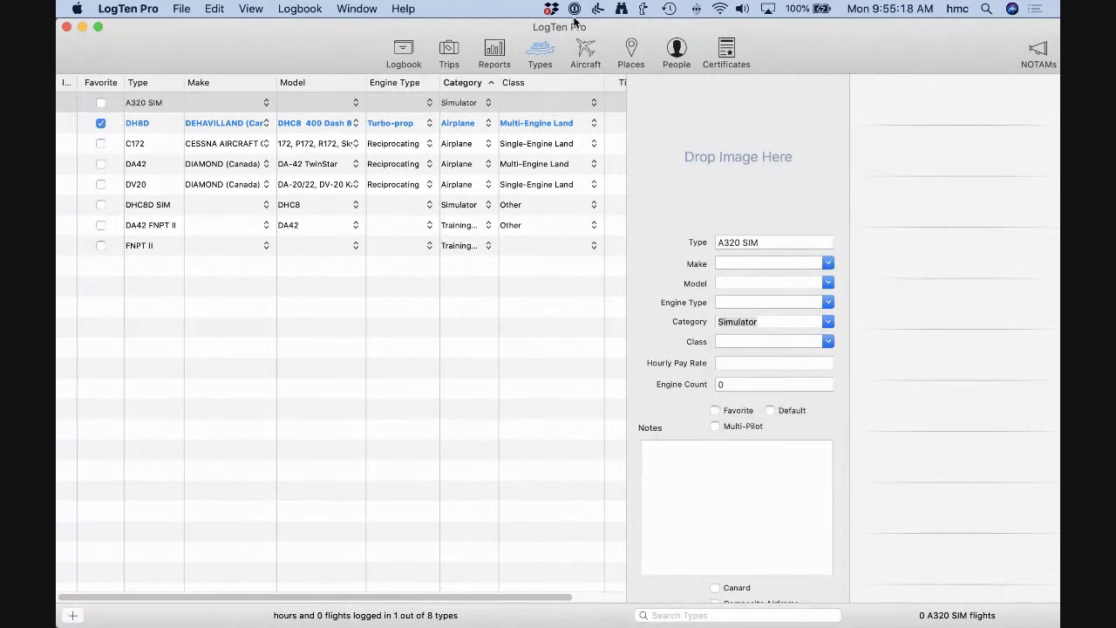
# Add a new aircraft with the ID A320 SIM 1
pyautogui.click(586, 53)
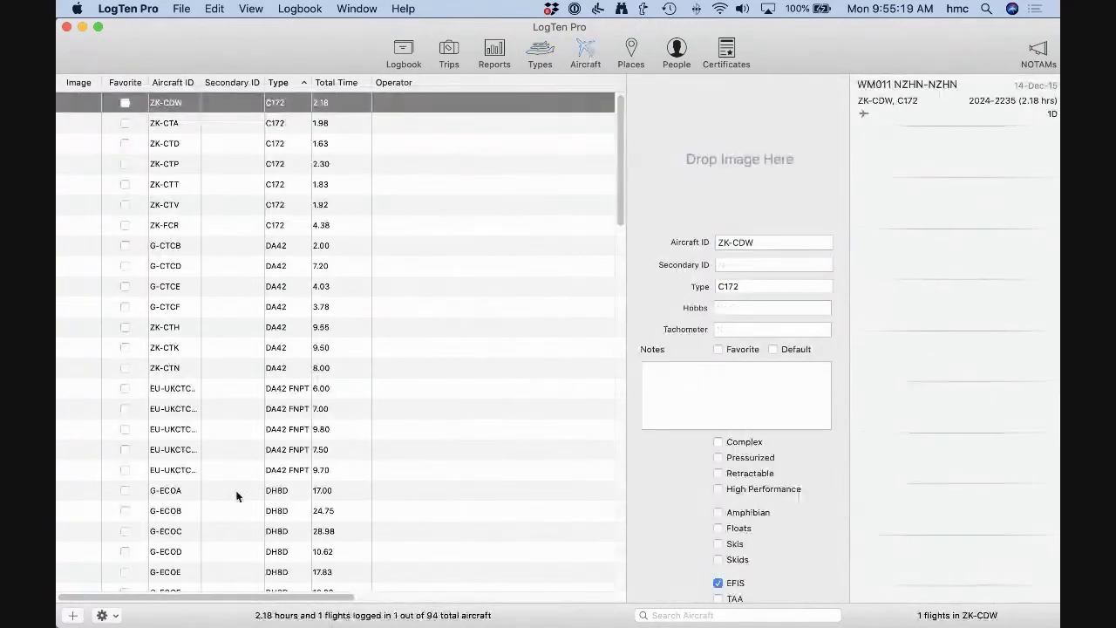
pyautogui.click(72, 616)
pyautogui.write('A320 SIM 1')
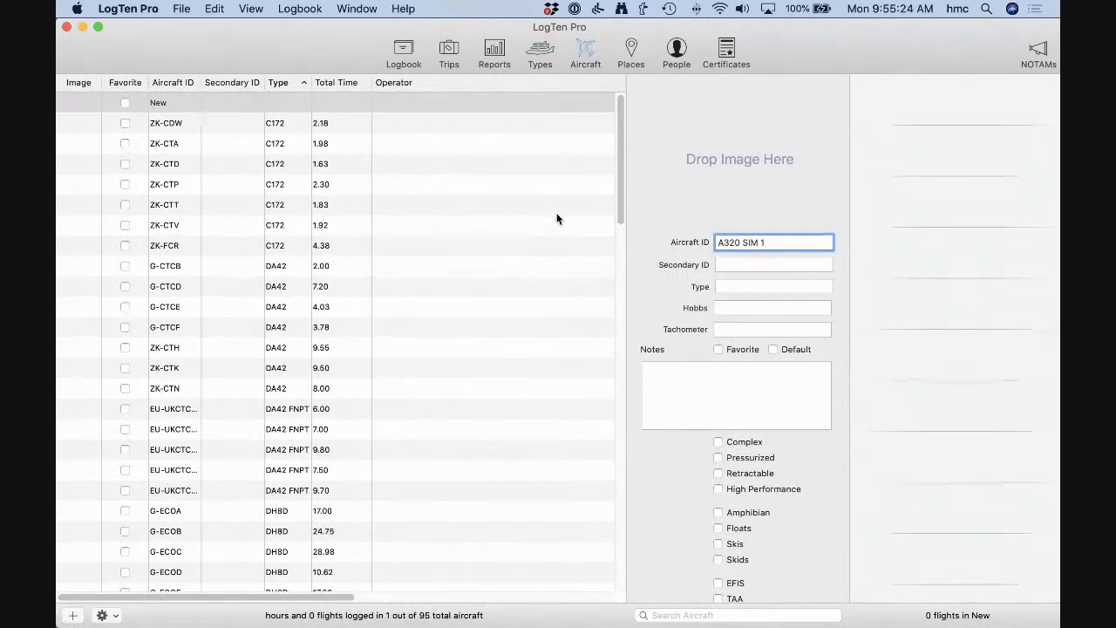
pyautogui.press('Tab')
pyautogui.write('A')
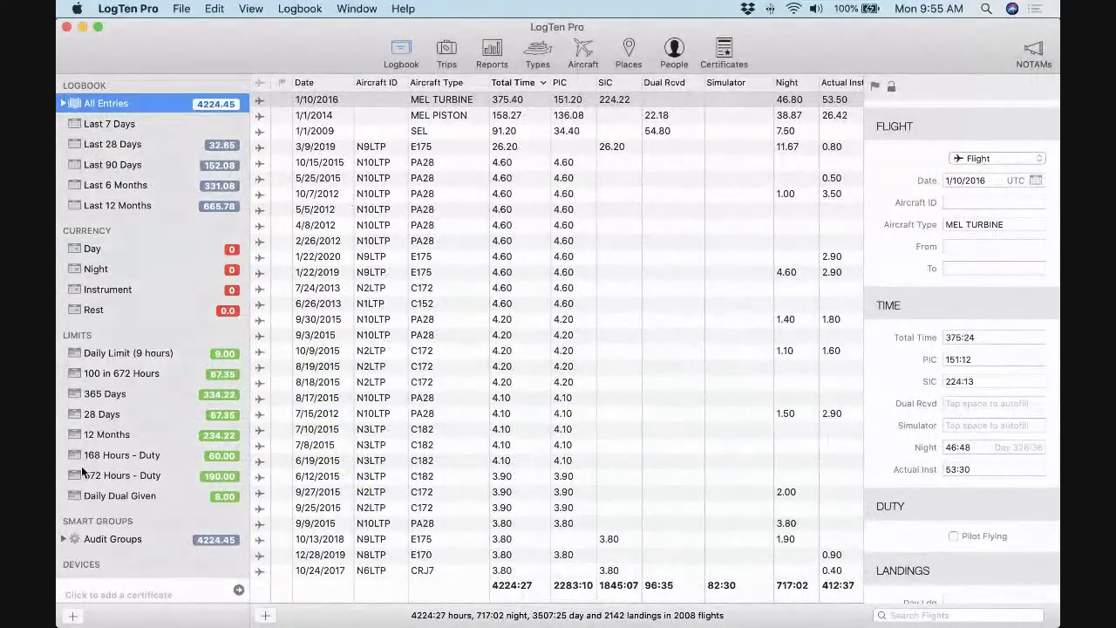
# Expand the Audit Groups and compare the entries and totals of the PIC, SIC, Dual Rcvd and P1u/s groups
pyautogui.click(63, 539)
pyautogui.scroll(-5, 112, 475)
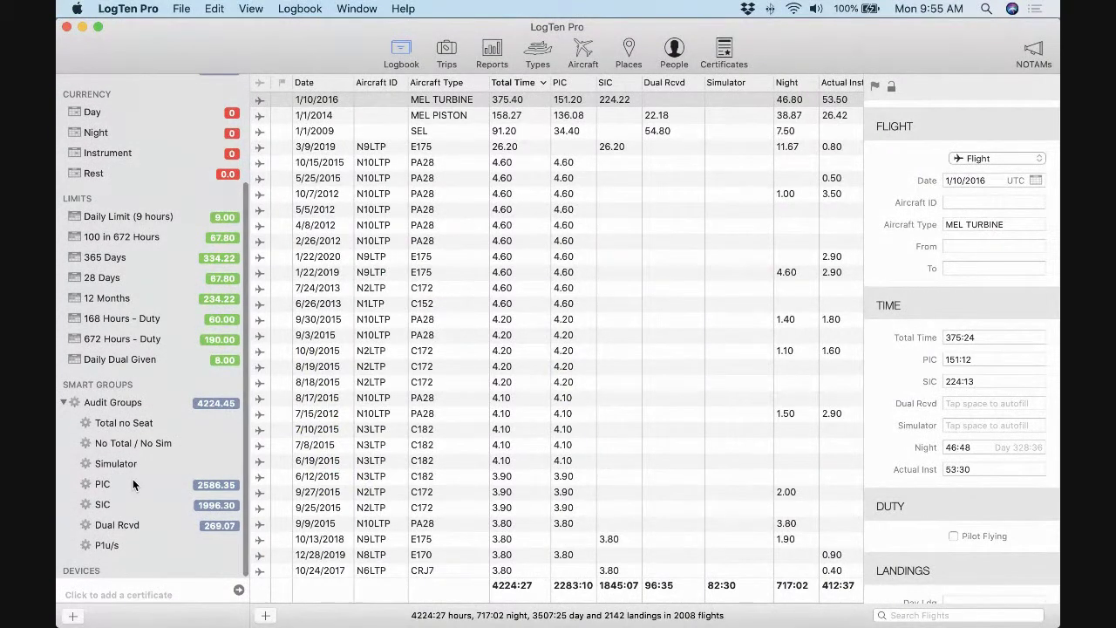
pyautogui.click(133, 478)
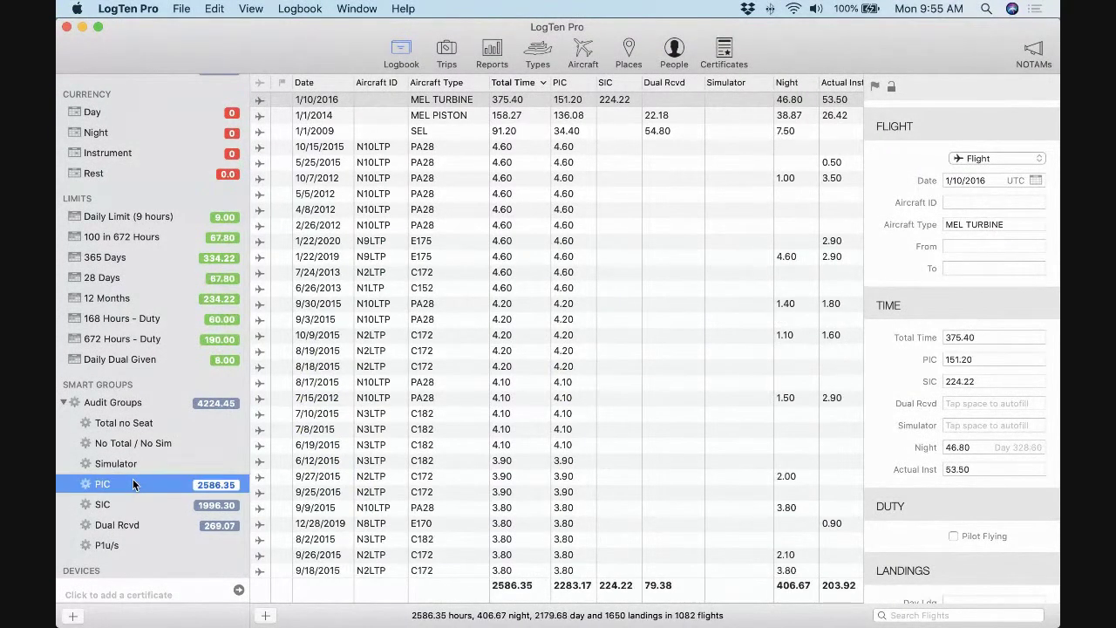
pyautogui.press('Down')
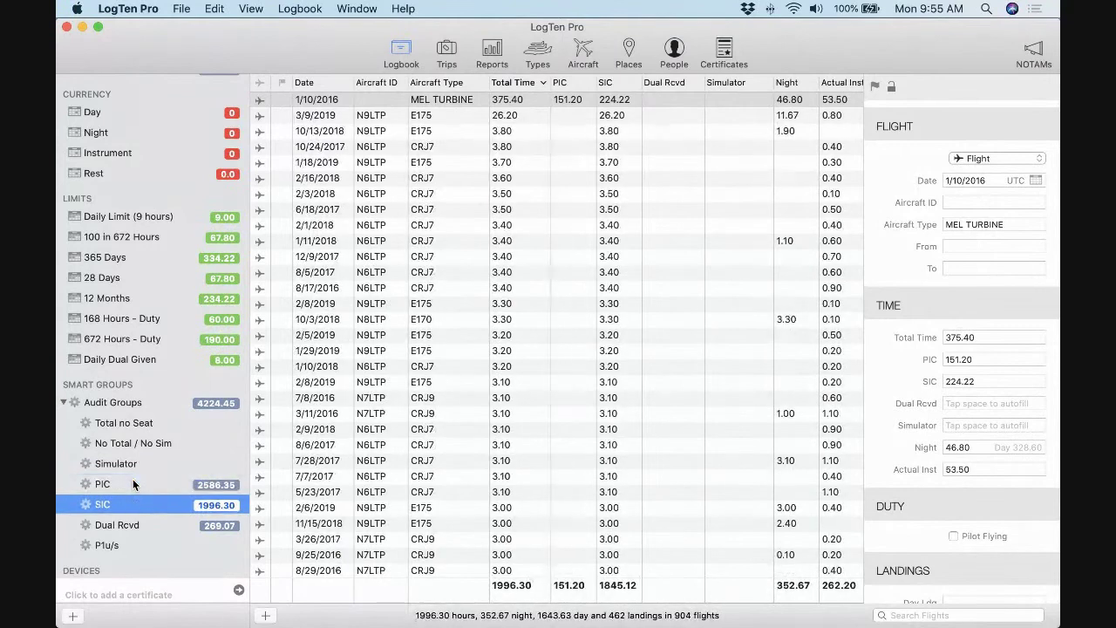
pyautogui.press('Down')
pyautogui.press('Down')
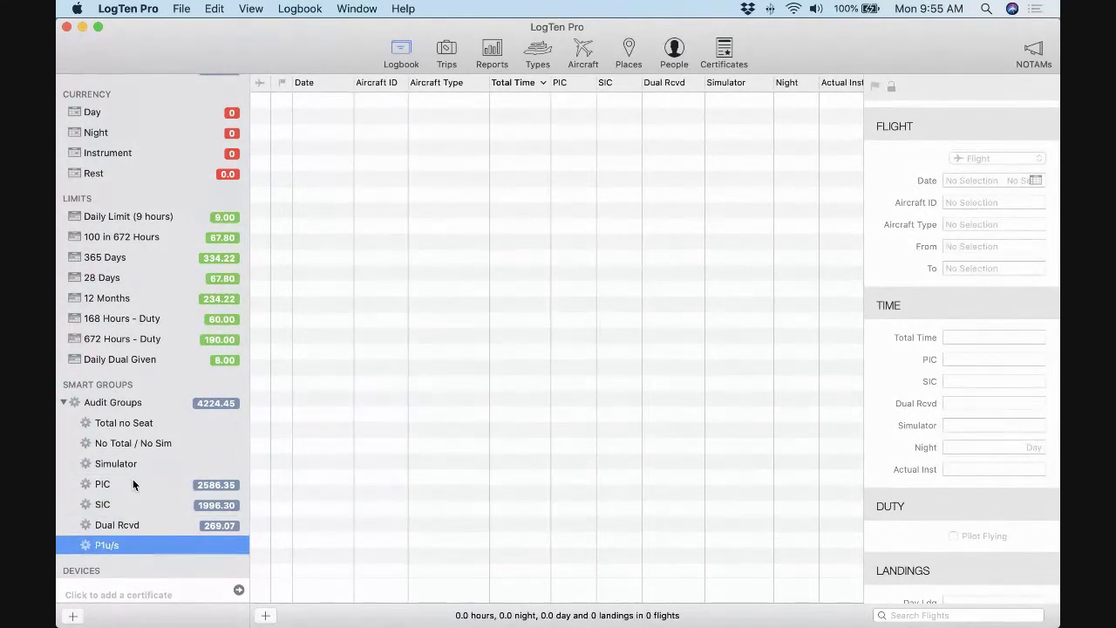
pyautogui.click(132, 480)
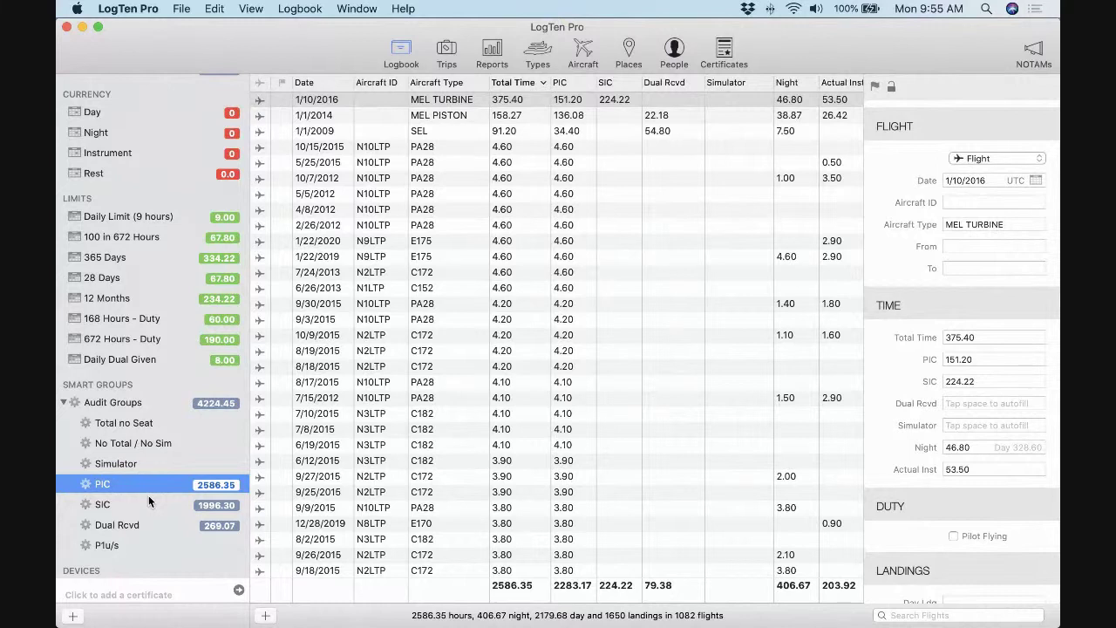
pyautogui.moveTo(637, 620)
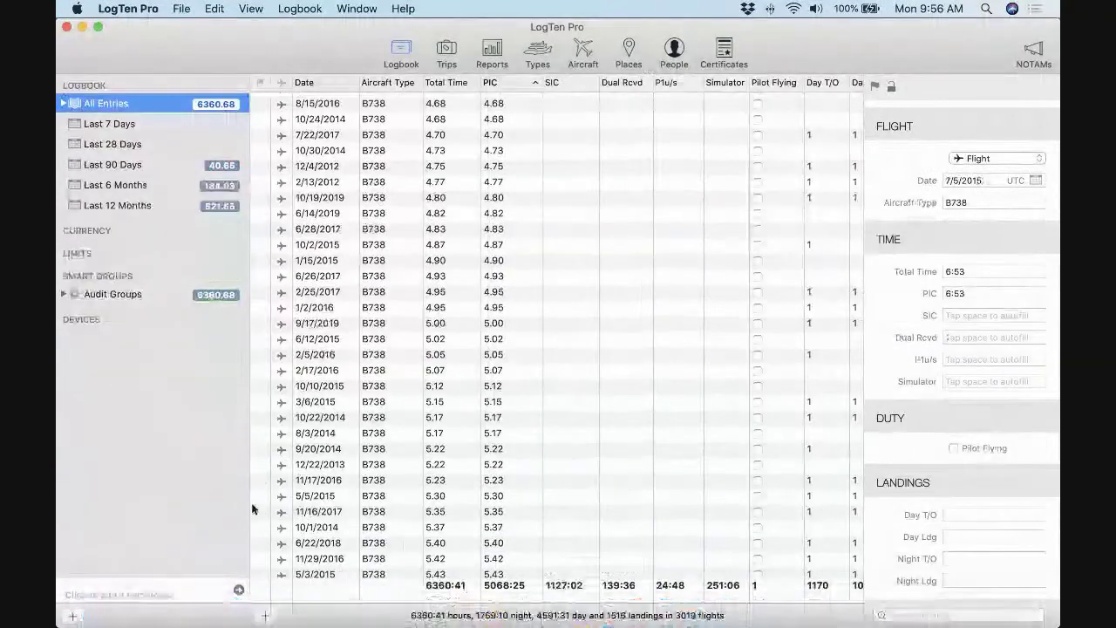
# Add a Time criterion to the PIC smart group in Audit Groups requiring that SIC is 0, and save it
pyautogui.click(64, 294)
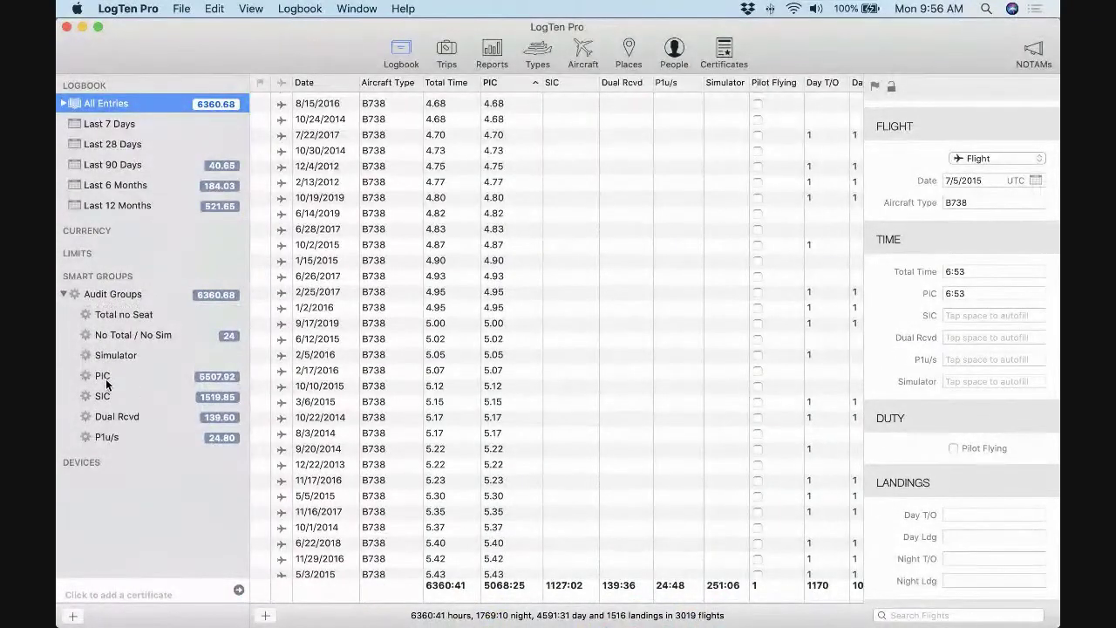
pyautogui.click(104, 377)
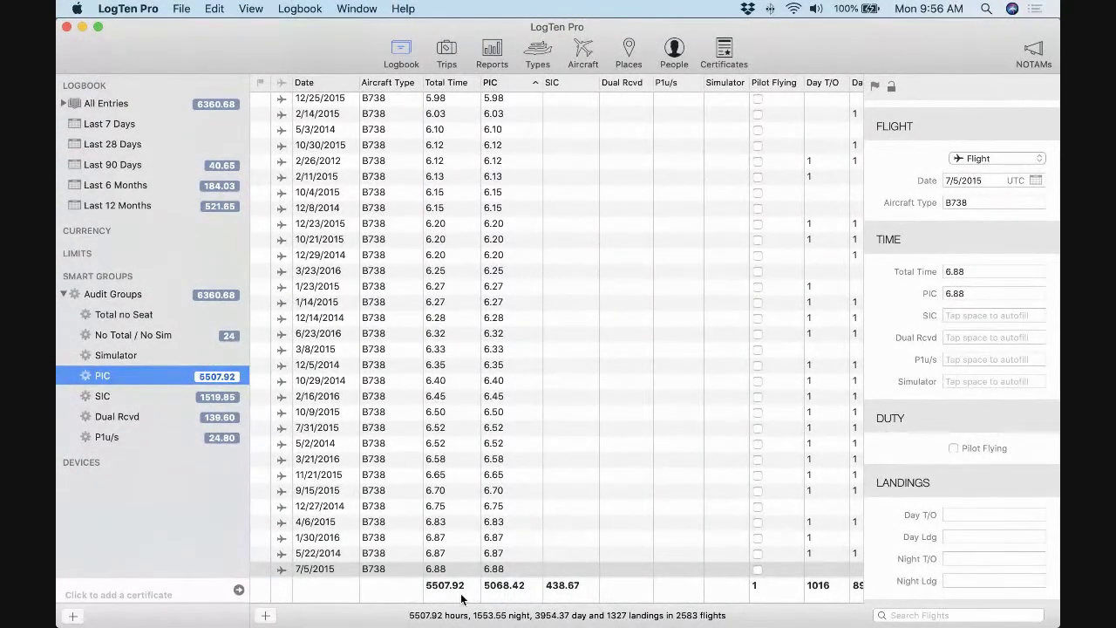
pyautogui.doubleClick(115, 384)
pyautogui.click(719, 282)
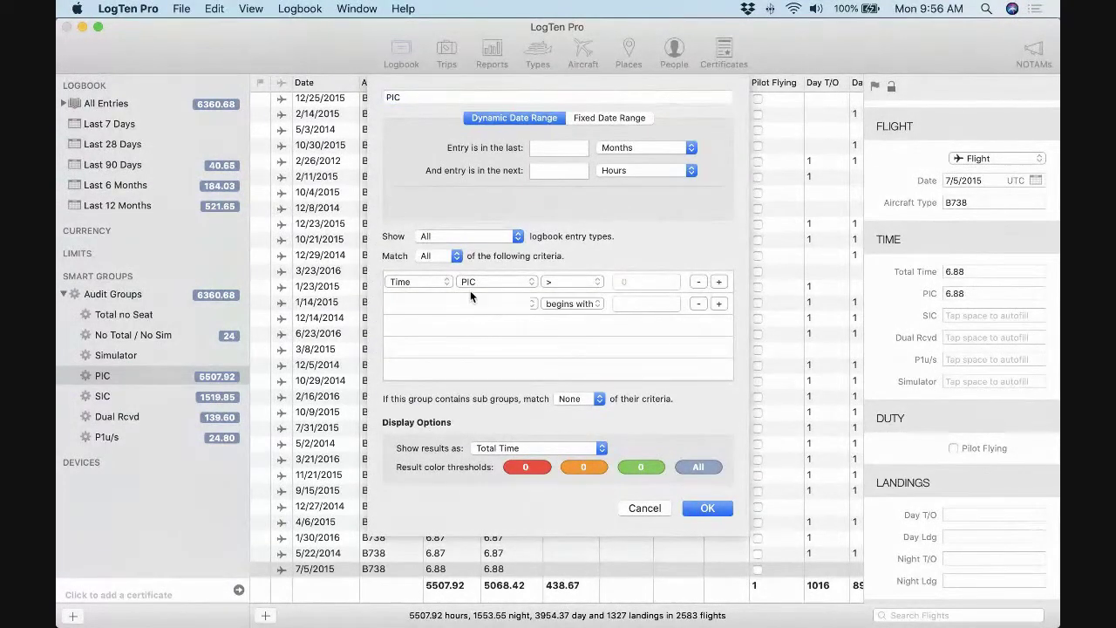
pyautogui.click(418, 303)
pyautogui.click(414, 454)
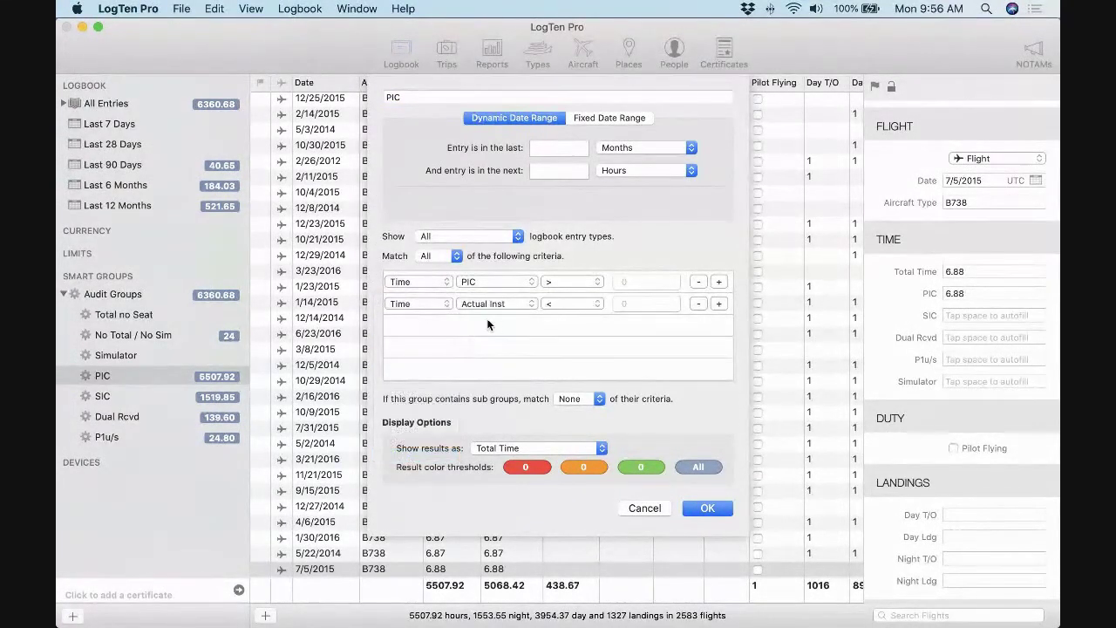
pyautogui.click(497, 305)
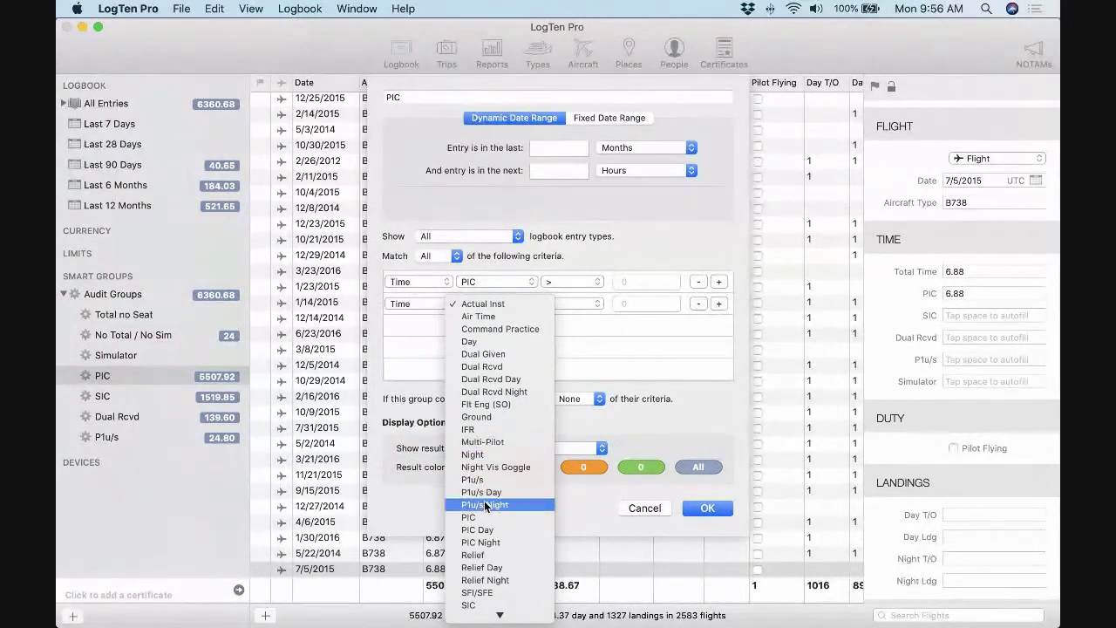
pyautogui.click(478, 593)
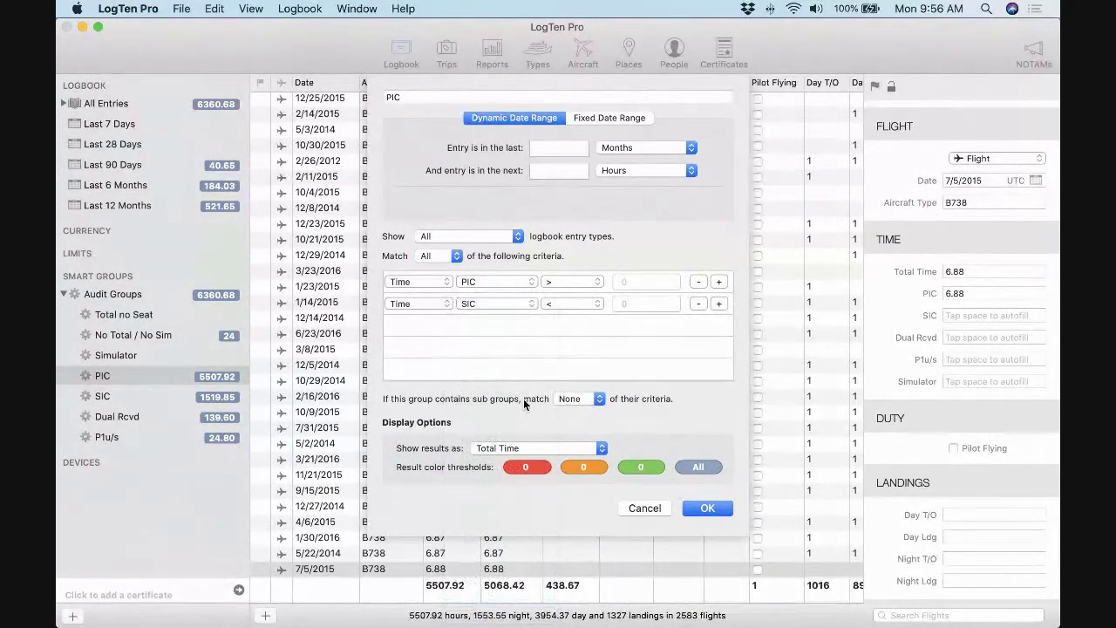
pyautogui.click(582, 307)
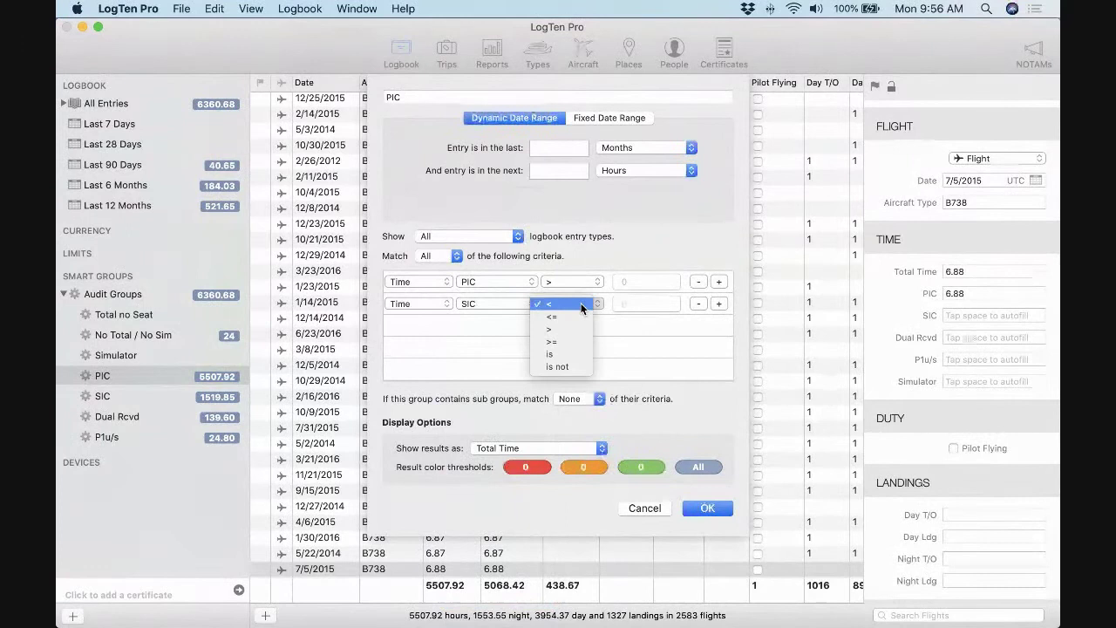
pyautogui.click(567, 349)
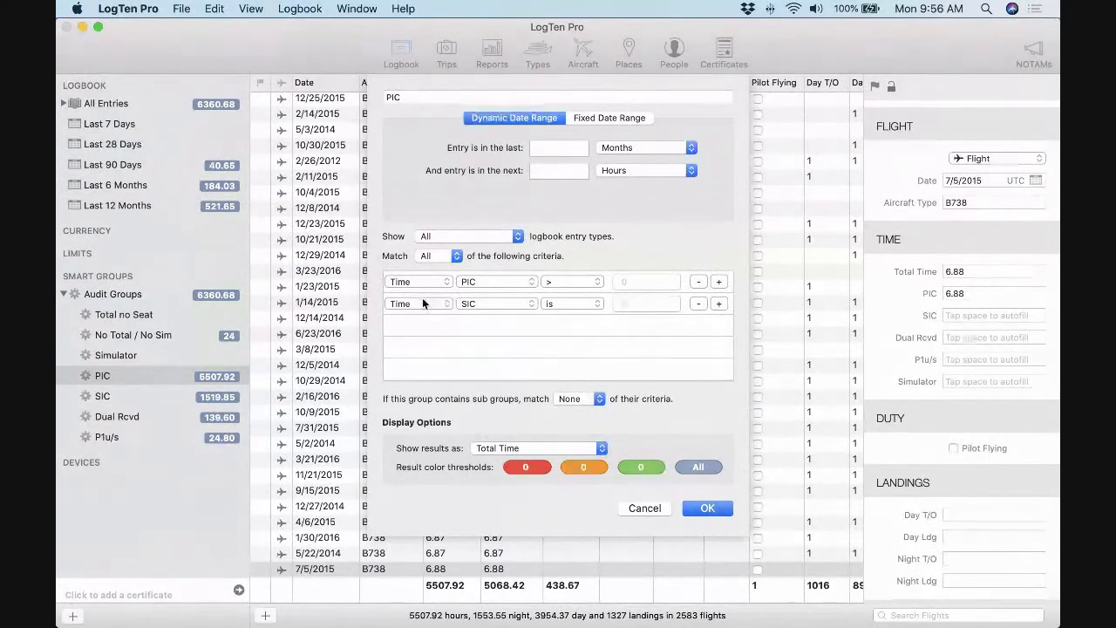
pyautogui.click(703, 507)
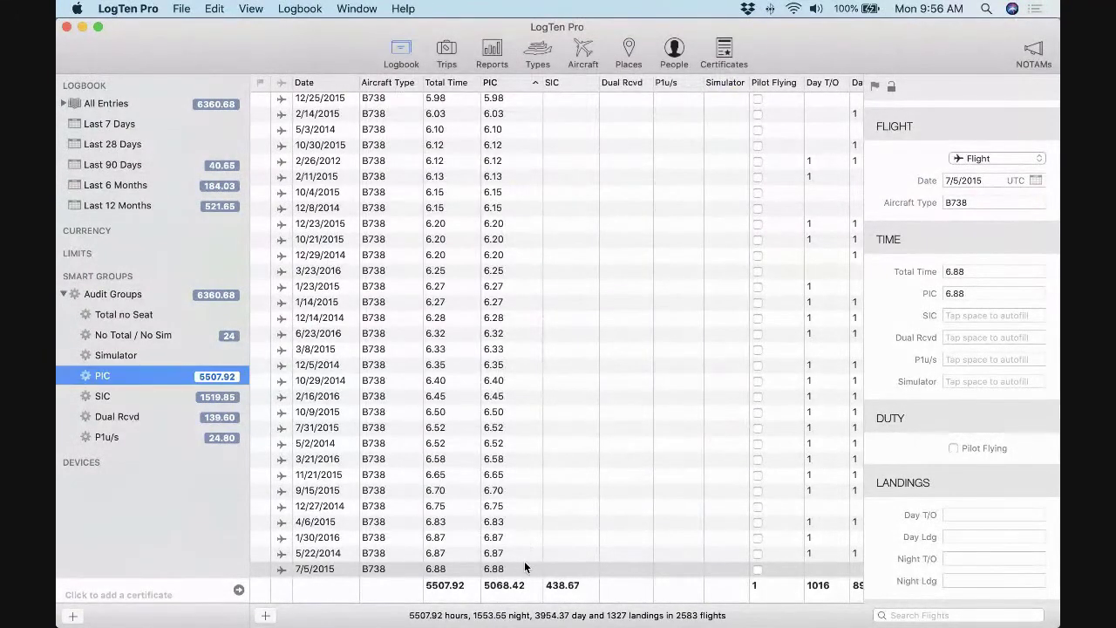
# Duplicate the PIC smart group and name the copy PIC SIC
pyautogui.rightClick(150, 377)
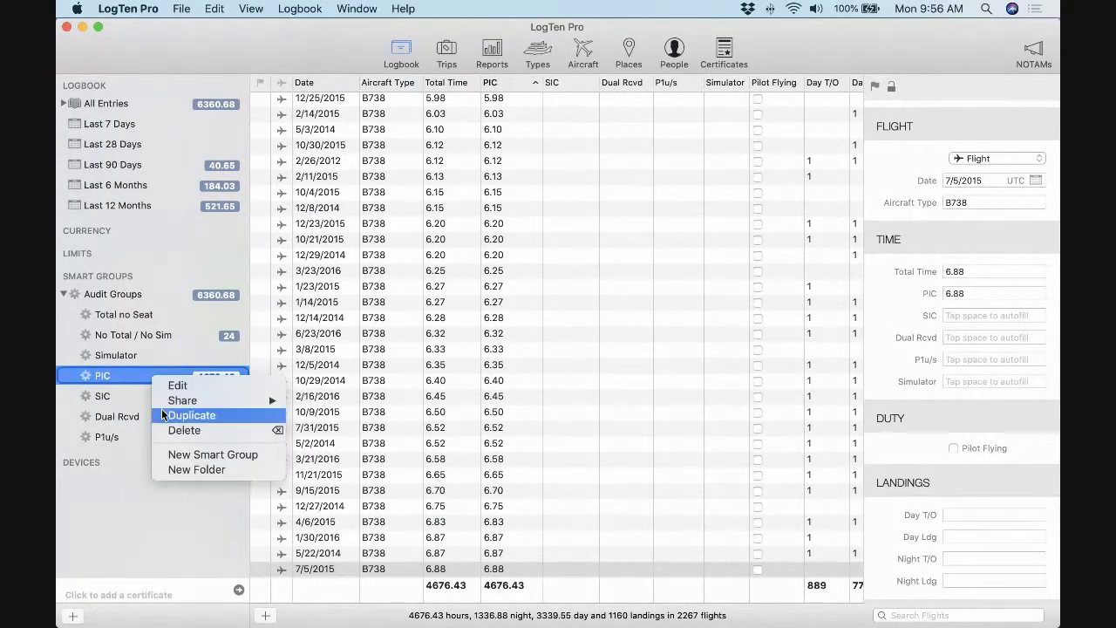
pyautogui.click(163, 416)
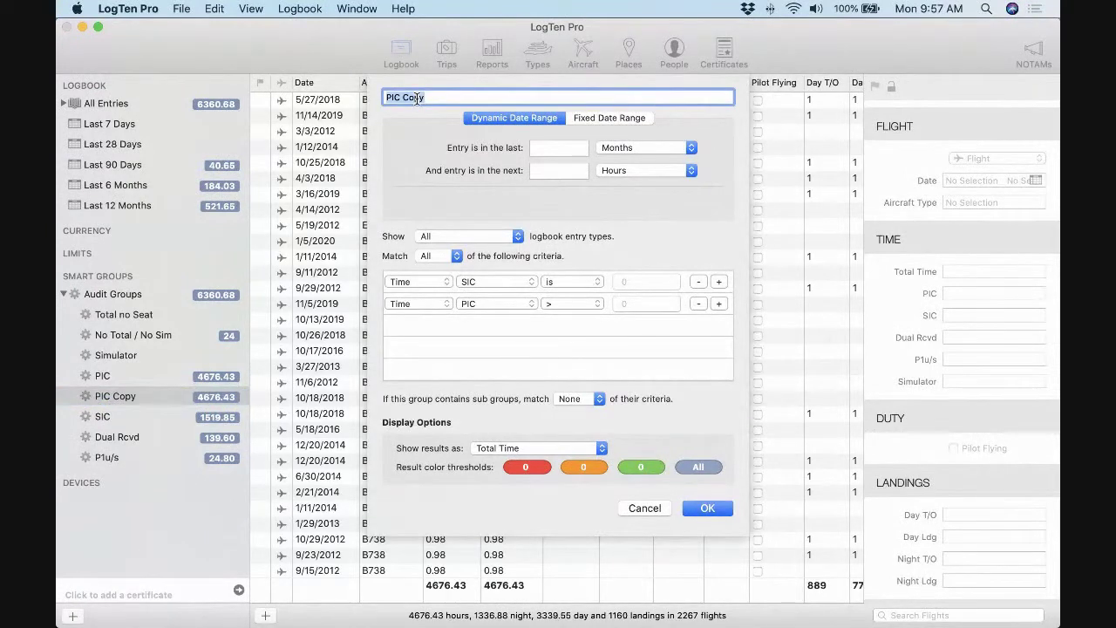
pyautogui.press('Right')
pyautogui.press('BackSpace')
pyautogui.press('BackSpace')
pyautogui.press('BackSpace')
pyautogui.press('BackSpace')
pyautogui.write('S')
# Change the PIC SIC group's SIC criterion to greater than 0 and save the group
pyautogui.click(592, 284)
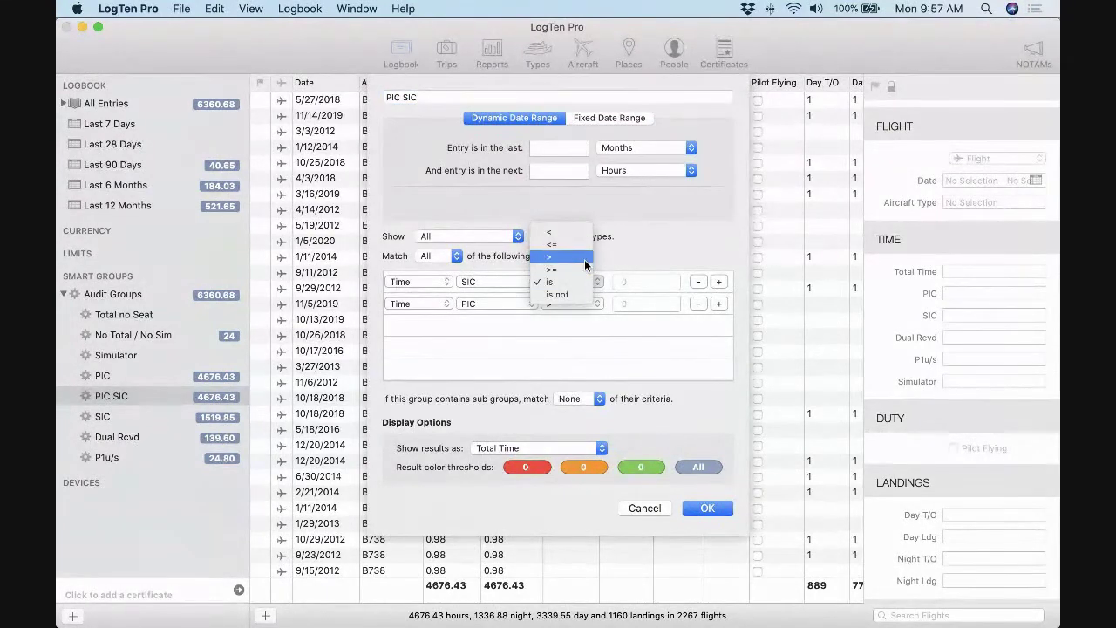
pyautogui.click(584, 259)
pyautogui.click(691, 509)
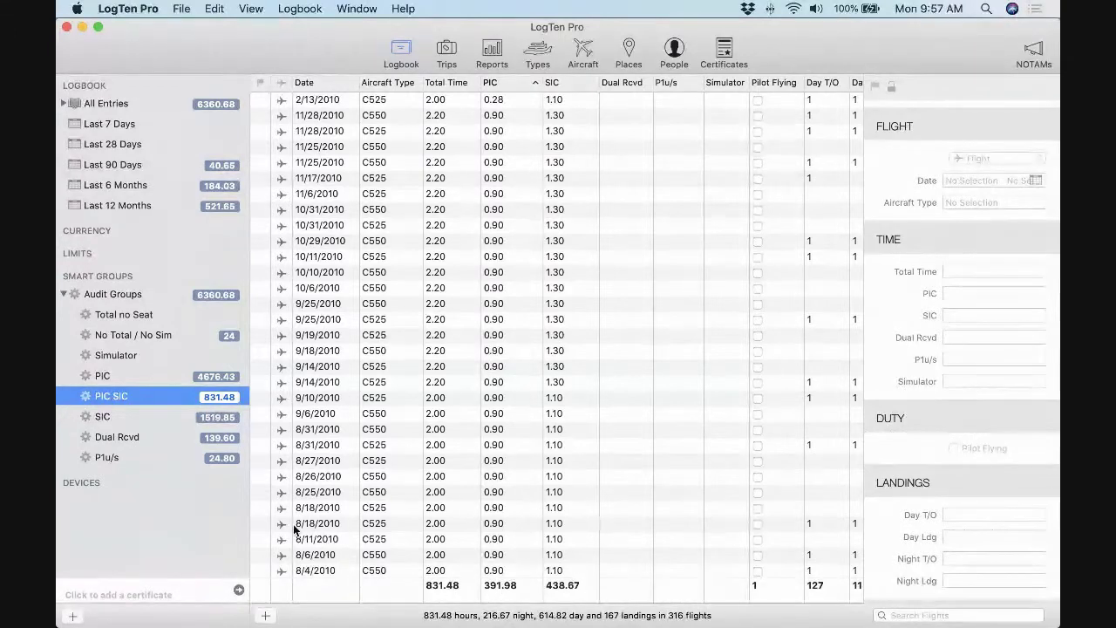
# Add a Time criterion to the SIC smart group requiring that PIC is 0, and save the group
pyautogui.doubleClick(150, 417)
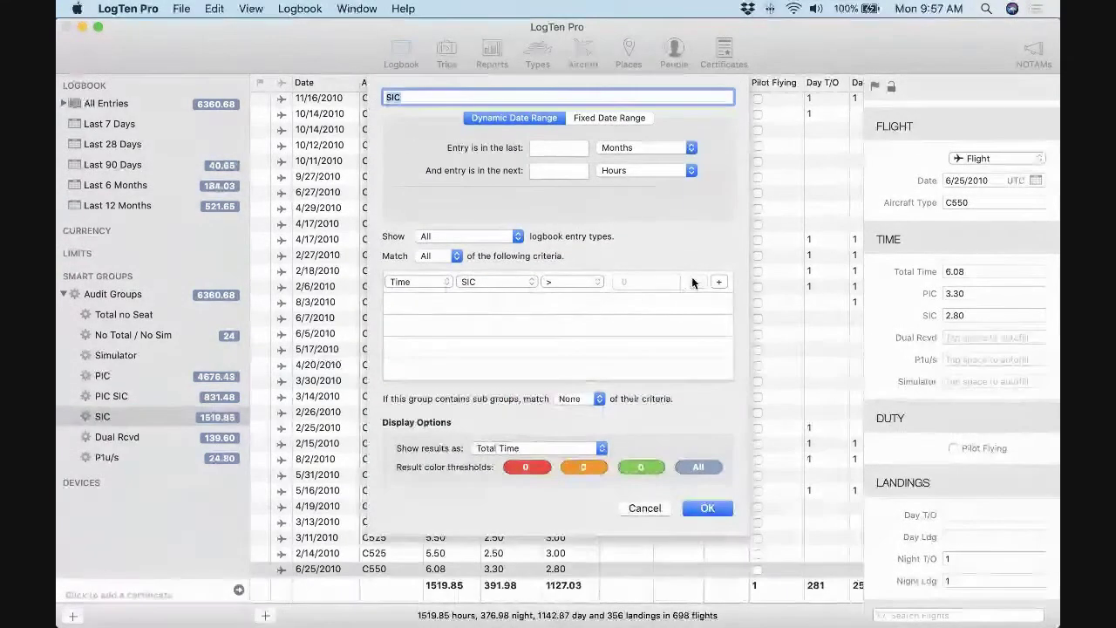
pyautogui.click(718, 282)
pyautogui.click(418, 304)
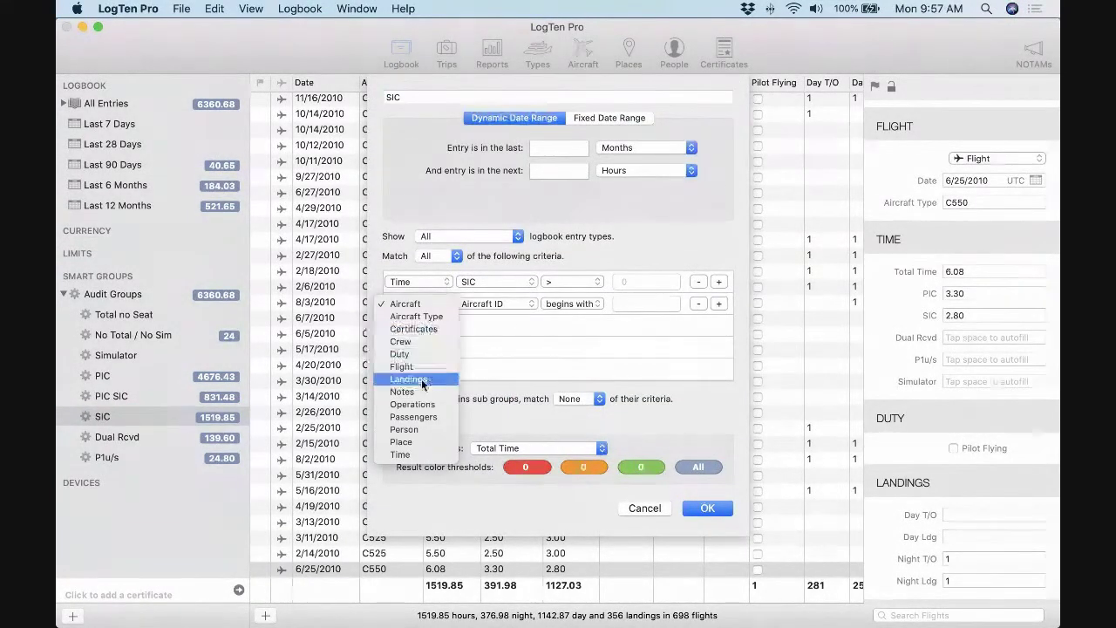
pyautogui.click(403, 451)
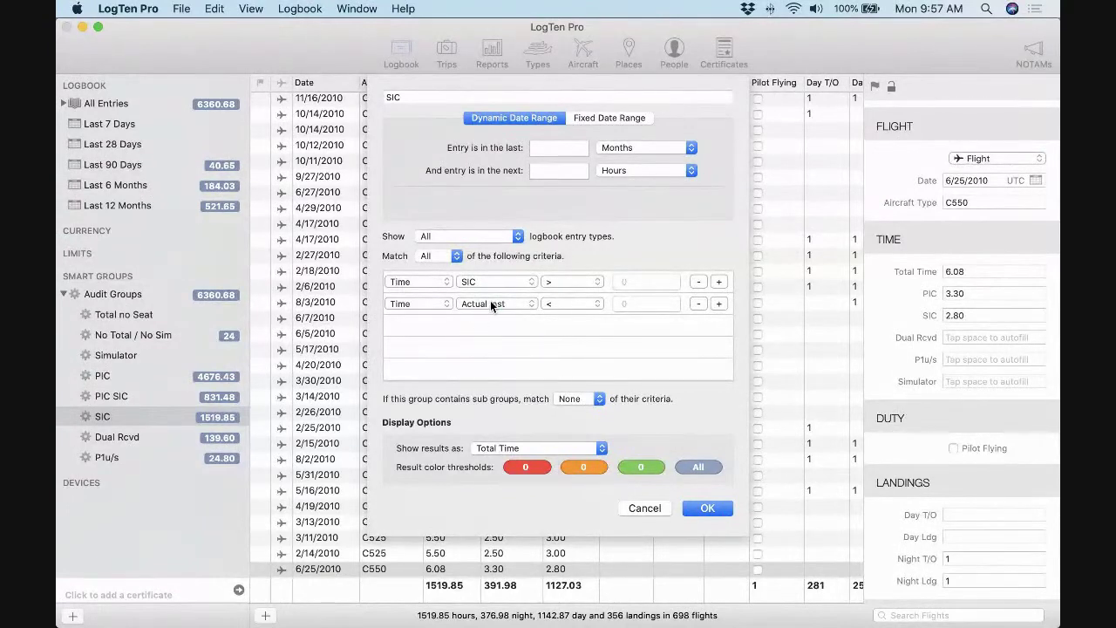
pyautogui.click(490, 304)
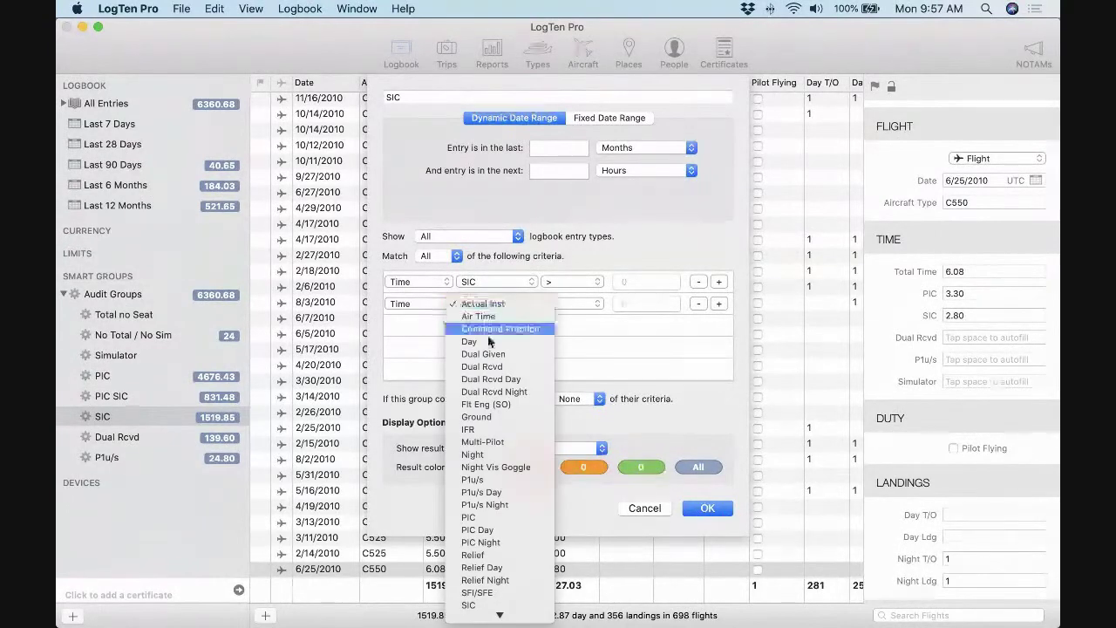
pyautogui.click(478, 518)
pyautogui.click(586, 304)
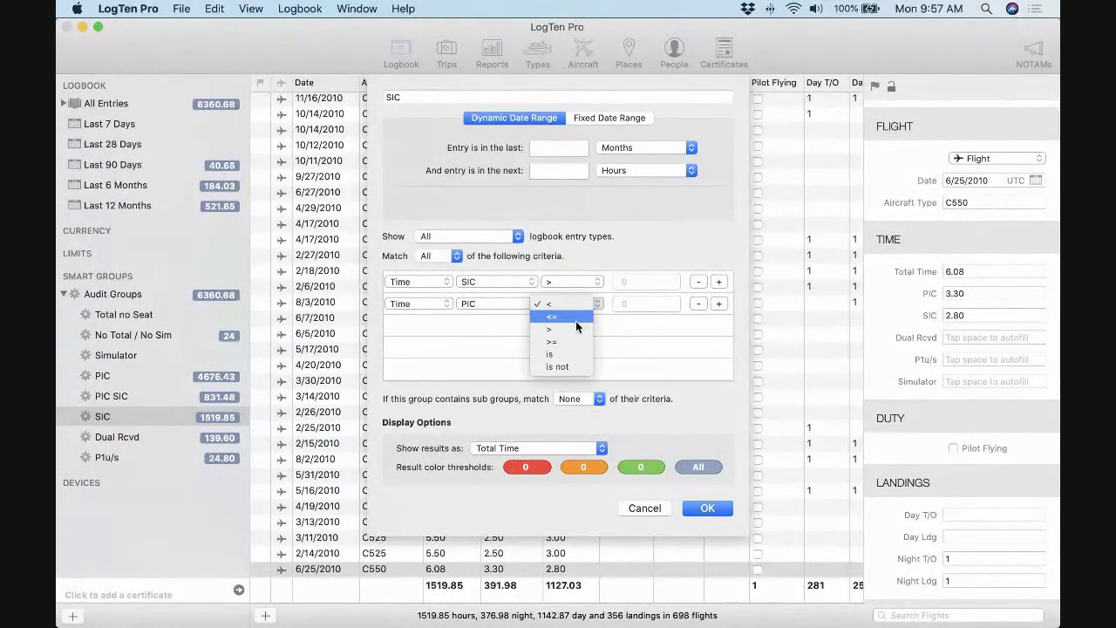
pyautogui.click(573, 328)
pyautogui.click(573, 303)
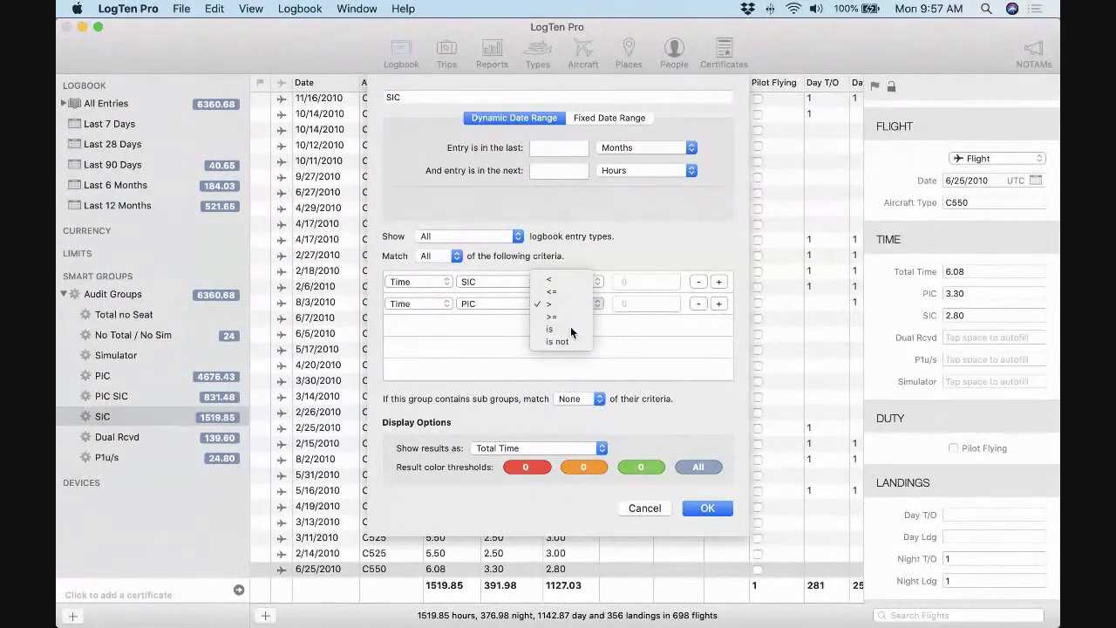
pyautogui.click(570, 328)
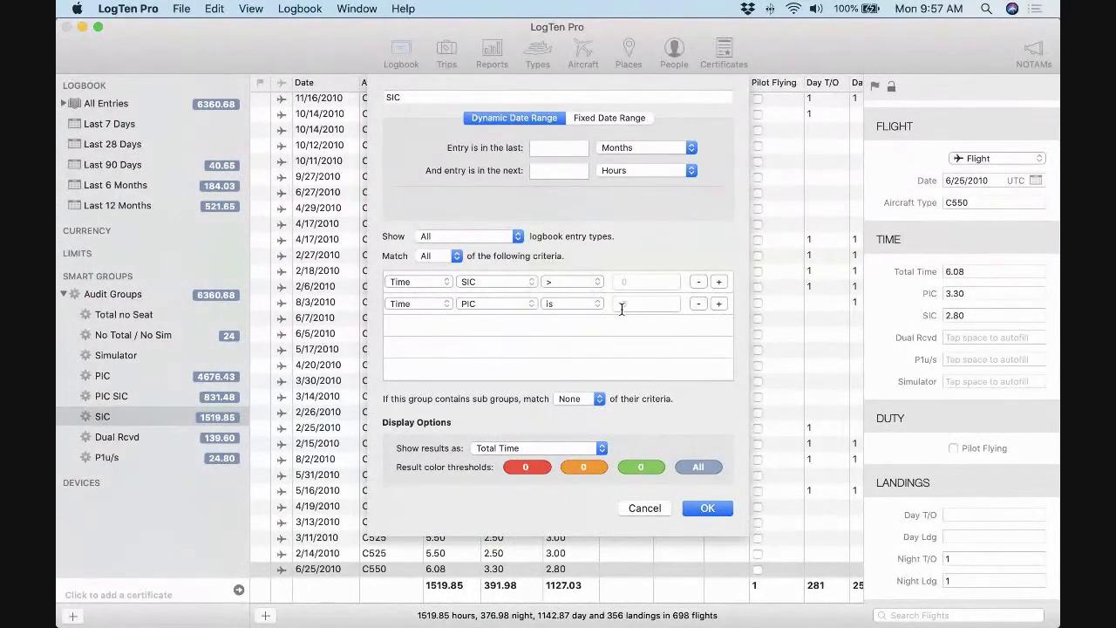
pyautogui.click(707, 509)
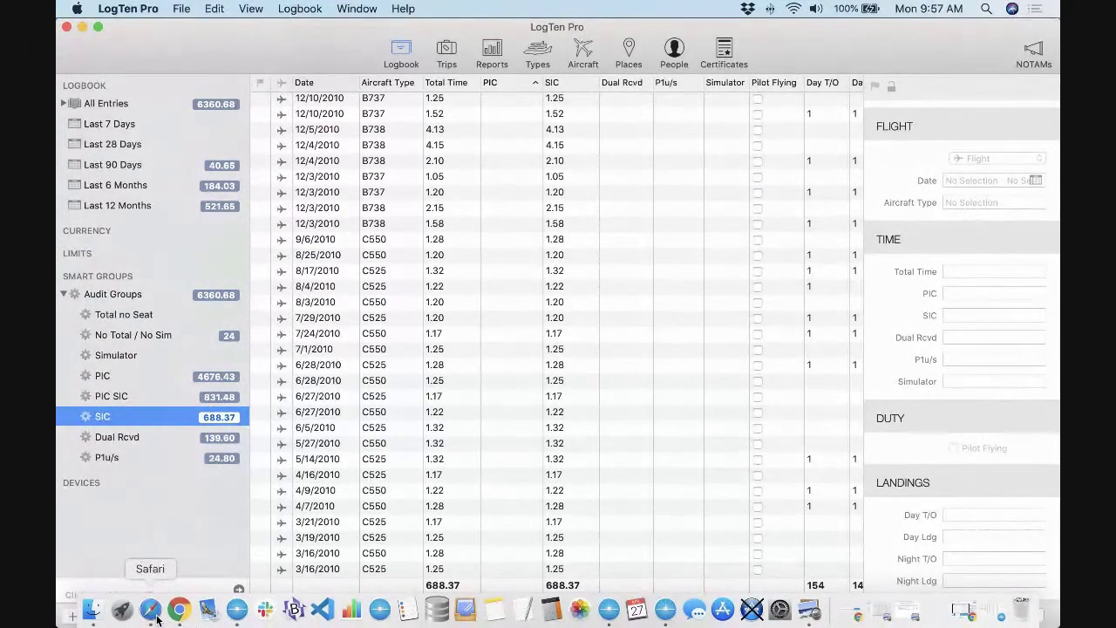
# Switch to Safari and look through the Logbook Audit QRH article's backup, data entry, customization and smart group resources
pyautogui.click(157, 610)
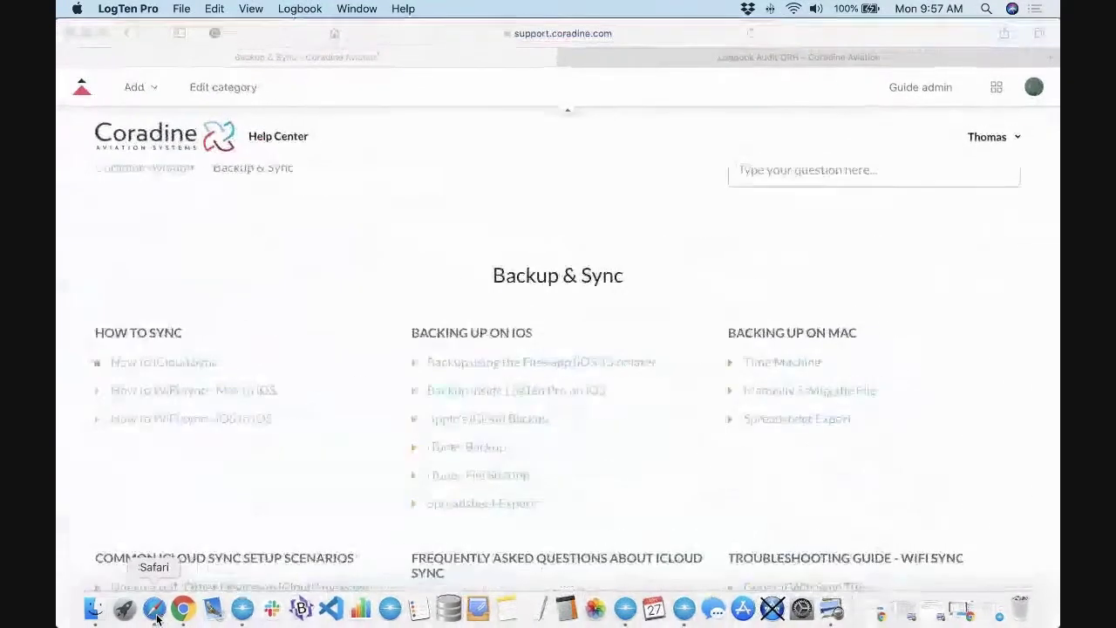
pyautogui.click(695, 60)
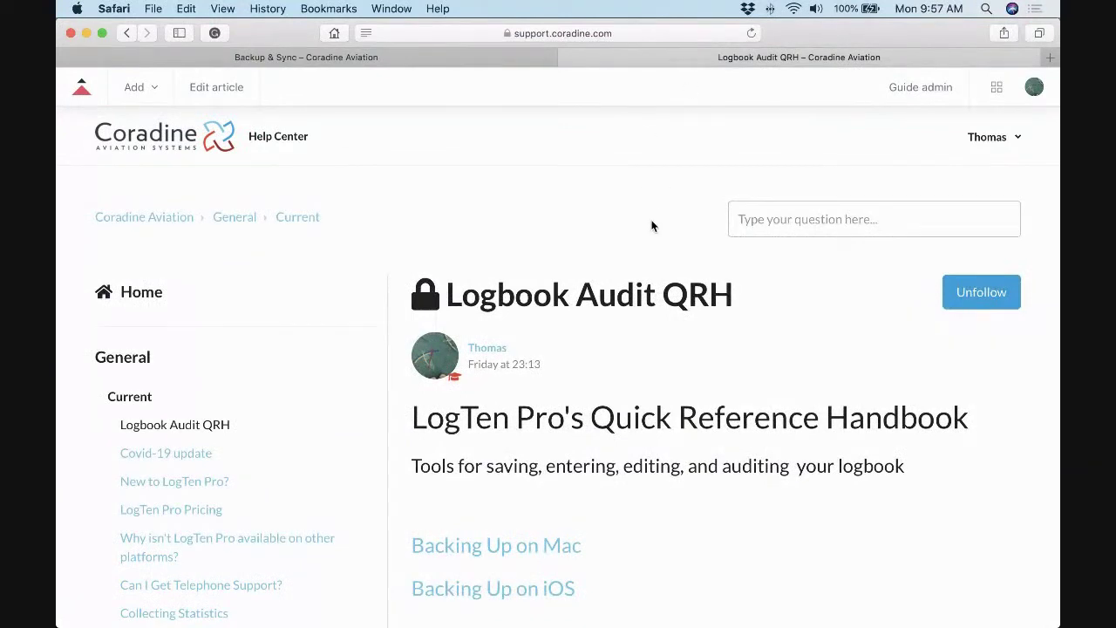
pyautogui.scroll(-2, 651, 226)
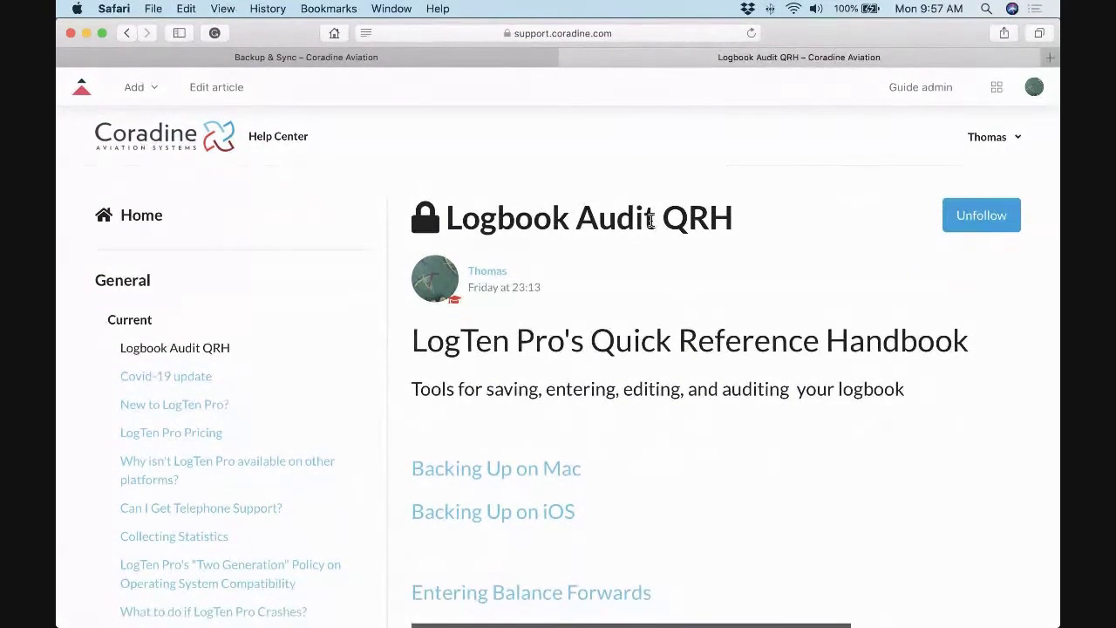
pyautogui.scroll(-1, 651, 220)
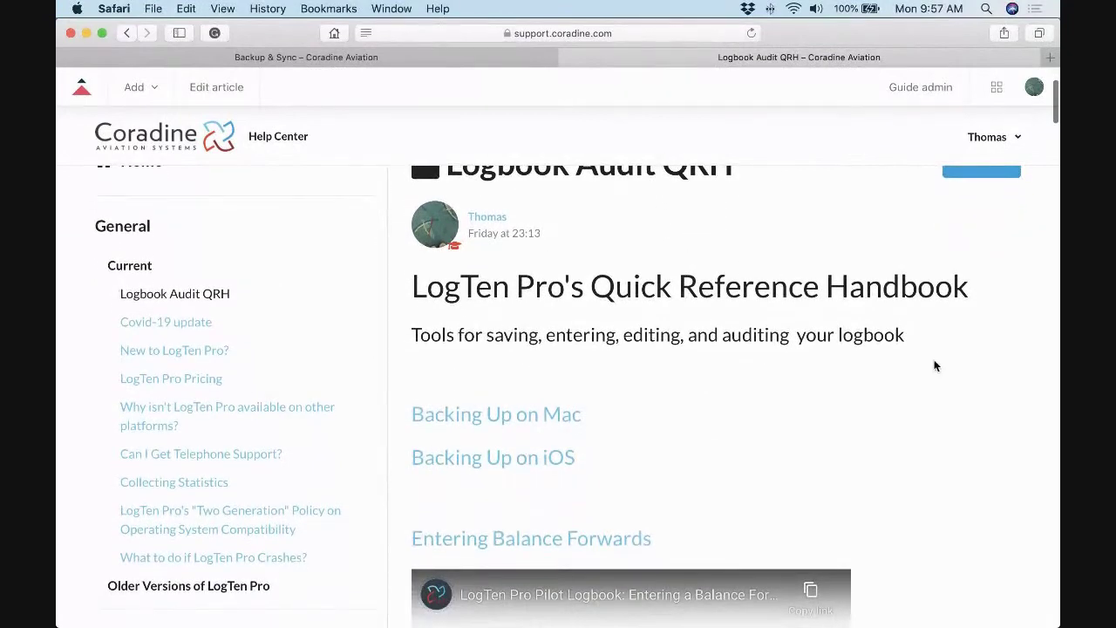
pyautogui.scroll(-3, 934, 365)
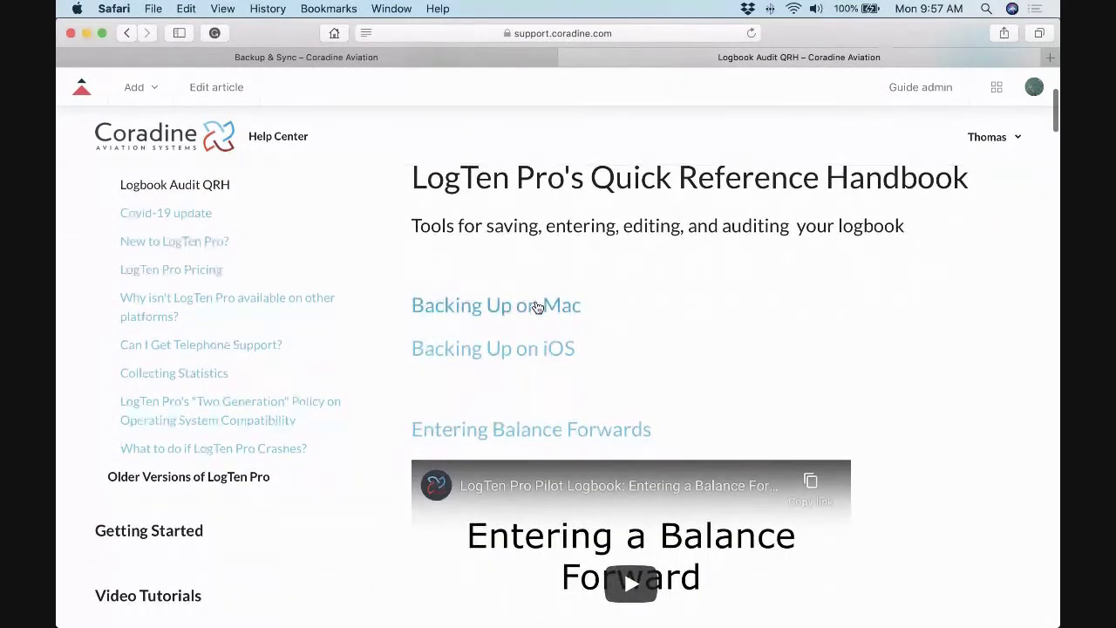
pyautogui.scroll(-3, 935, 351)
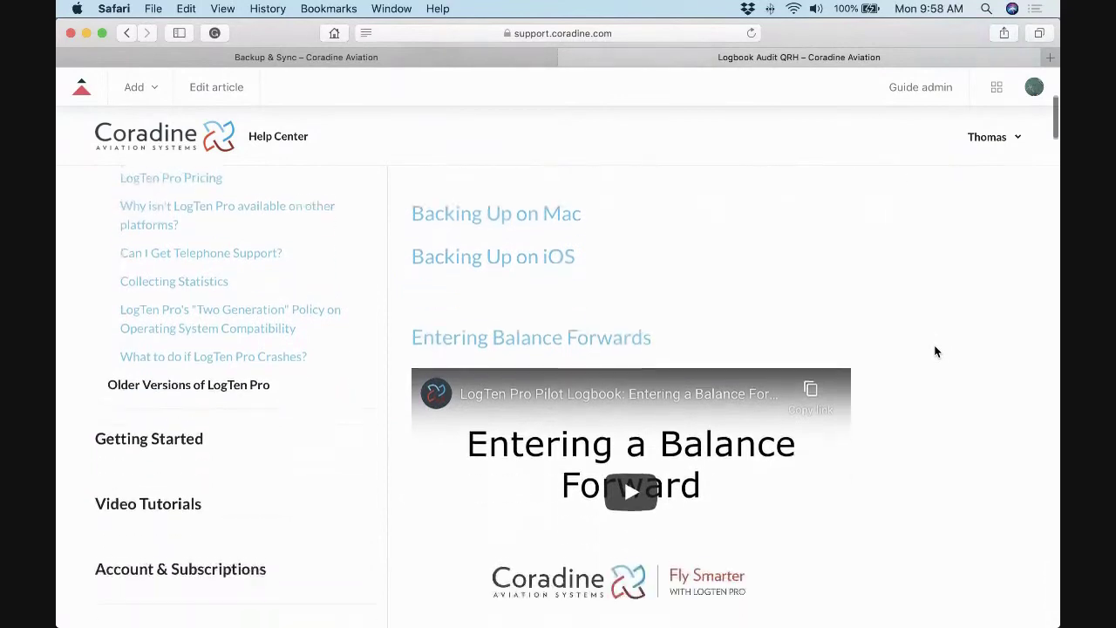
pyautogui.scroll(-3, 912, 307)
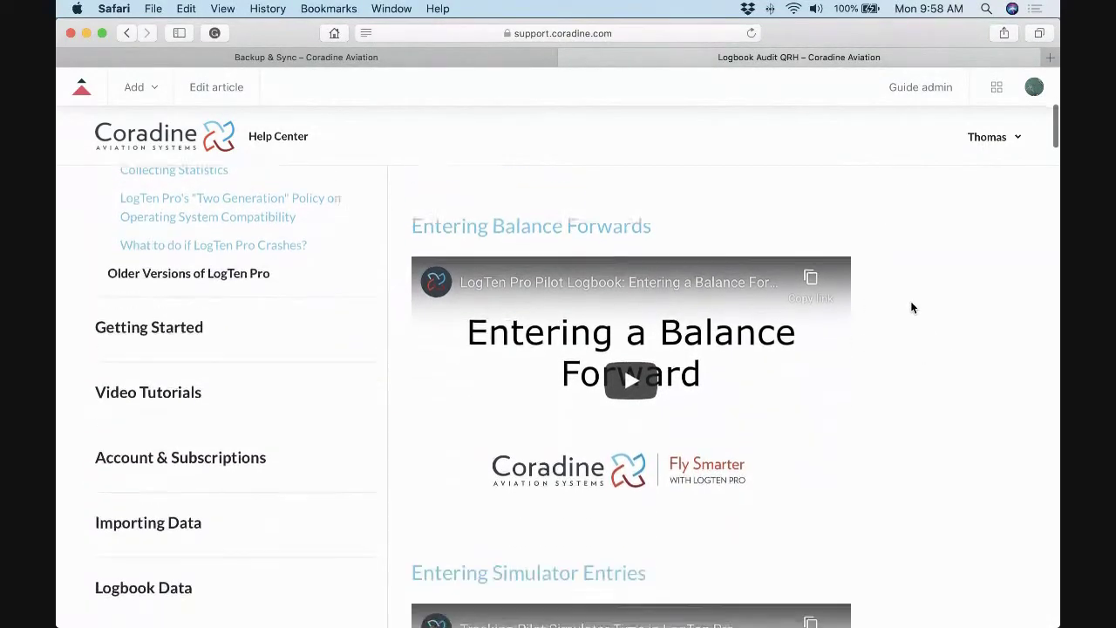
pyautogui.scroll(-5, 912, 307)
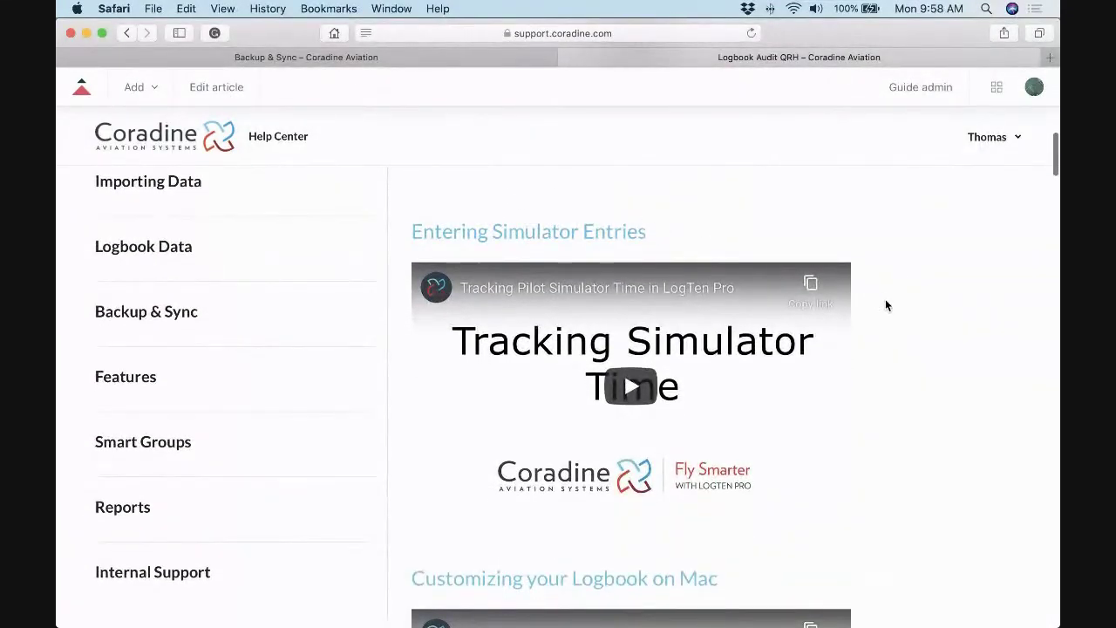
pyautogui.scroll(-10, 885, 305)
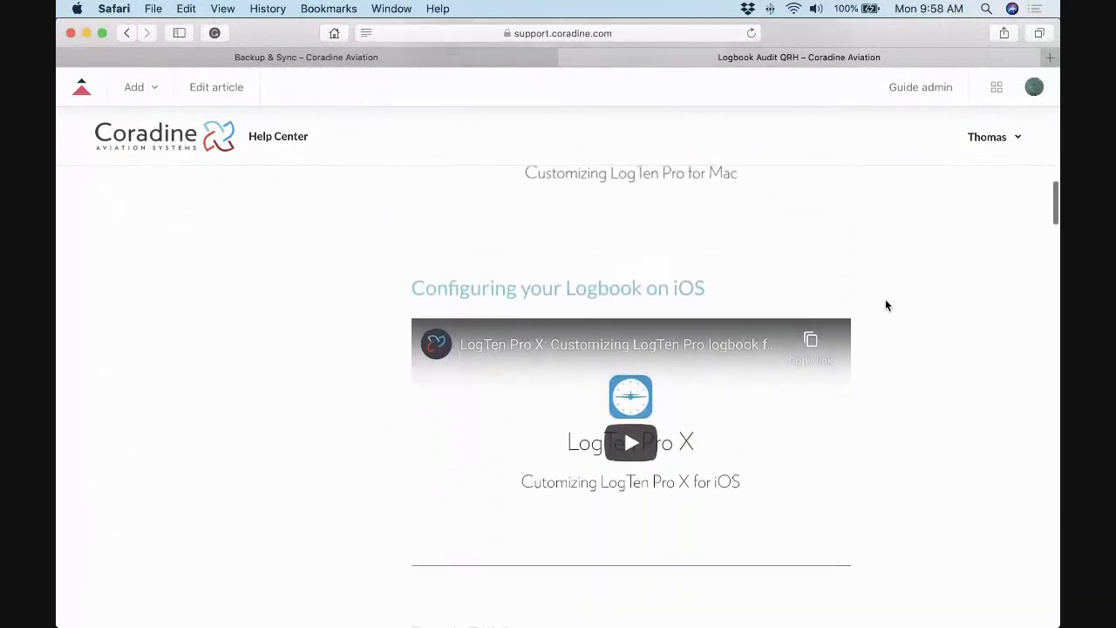
pyautogui.scroll(-5, 885, 305)
pyautogui.scroll(-10, 886, 305)
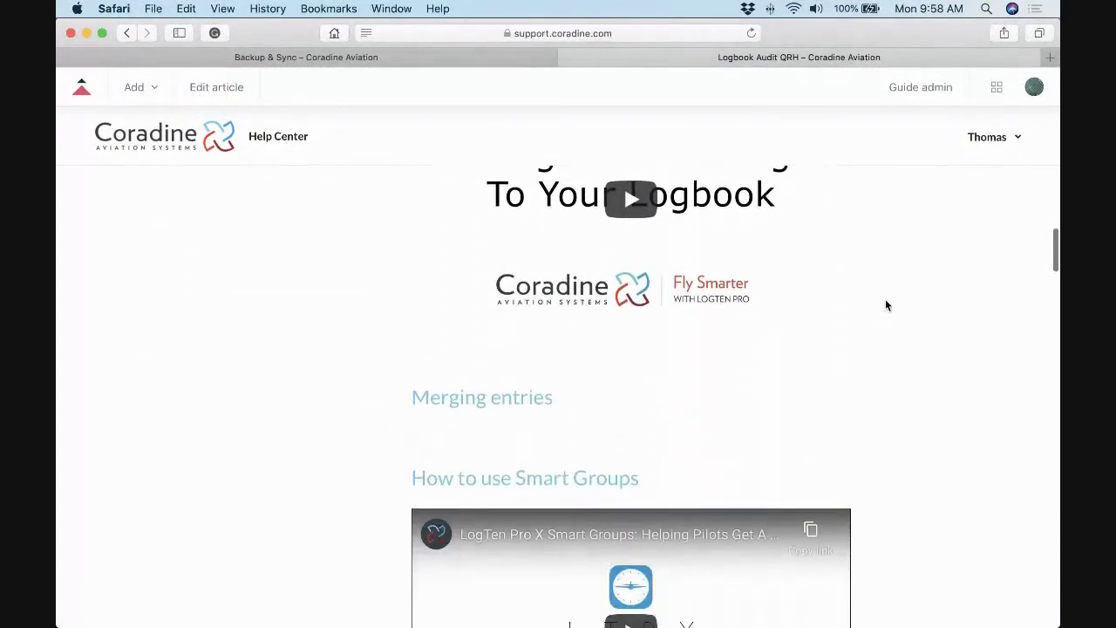
# Review the article's section on LogTen Pro's pre-built Audit Groups, including the download link and group descriptions
pyautogui.scroll(-5, 886, 305)
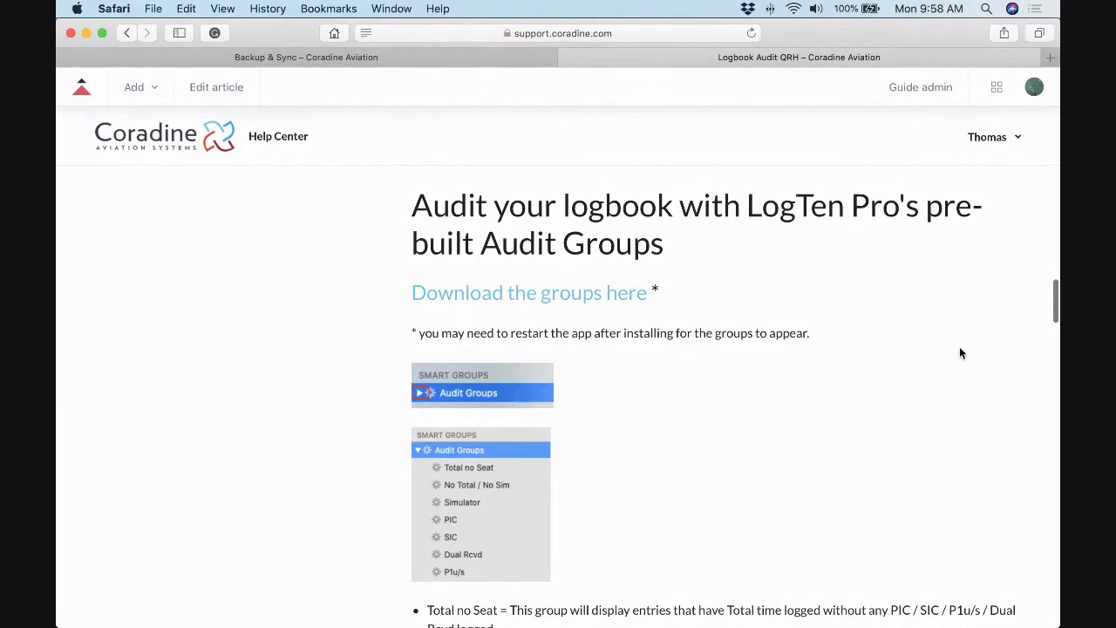
pyautogui.scroll(-5, 961, 352)
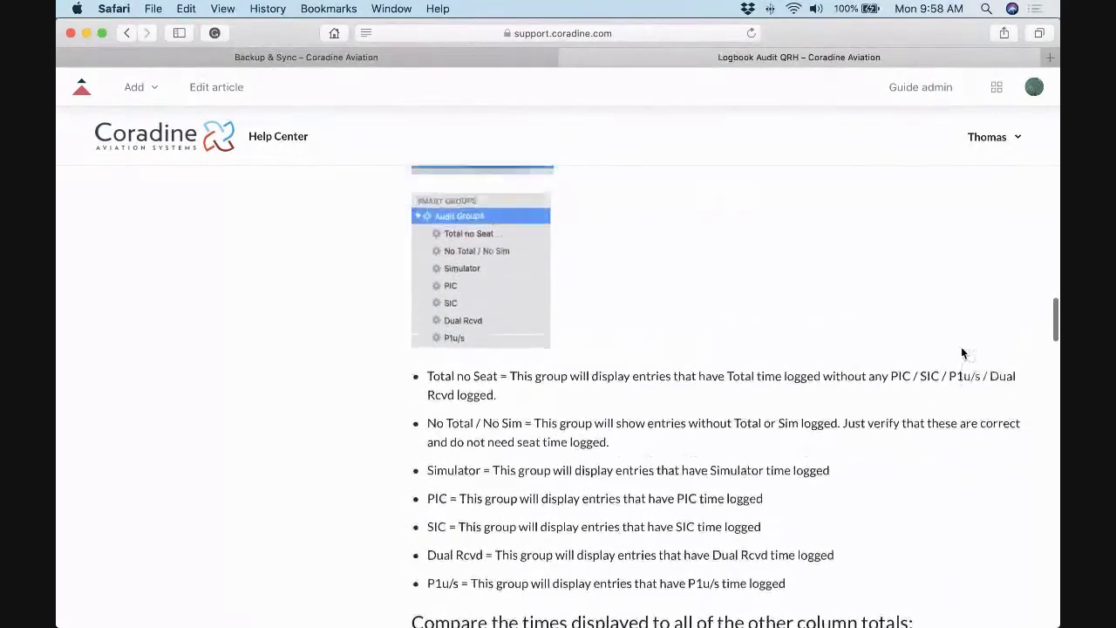
pyautogui.scroll(8, 963, 353)
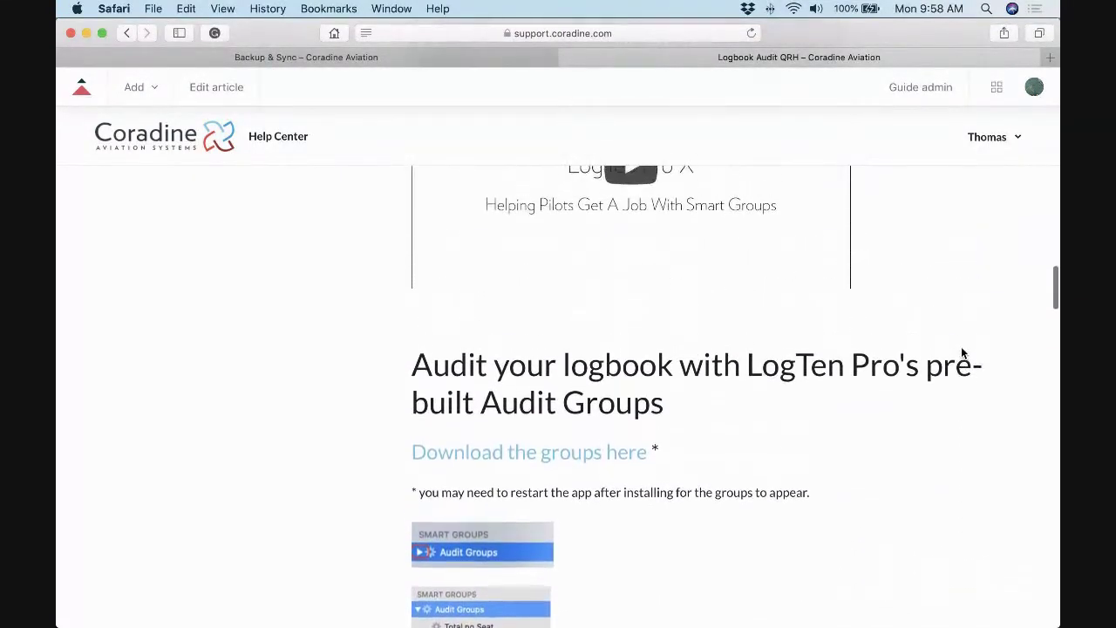
pyautogui.scroll(3, 962, 352)
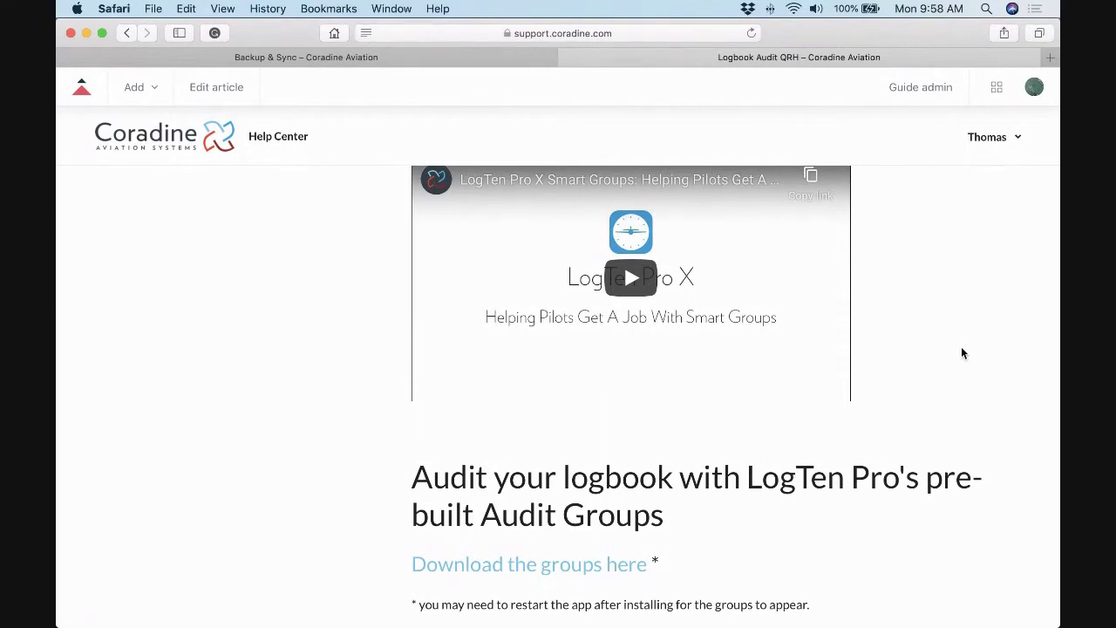
# Minimize the Safari and LogTen Pro windows, and check the StreamYard live comments in Chrome before minimizing it too
pyautogui.moveTo(536, 621)
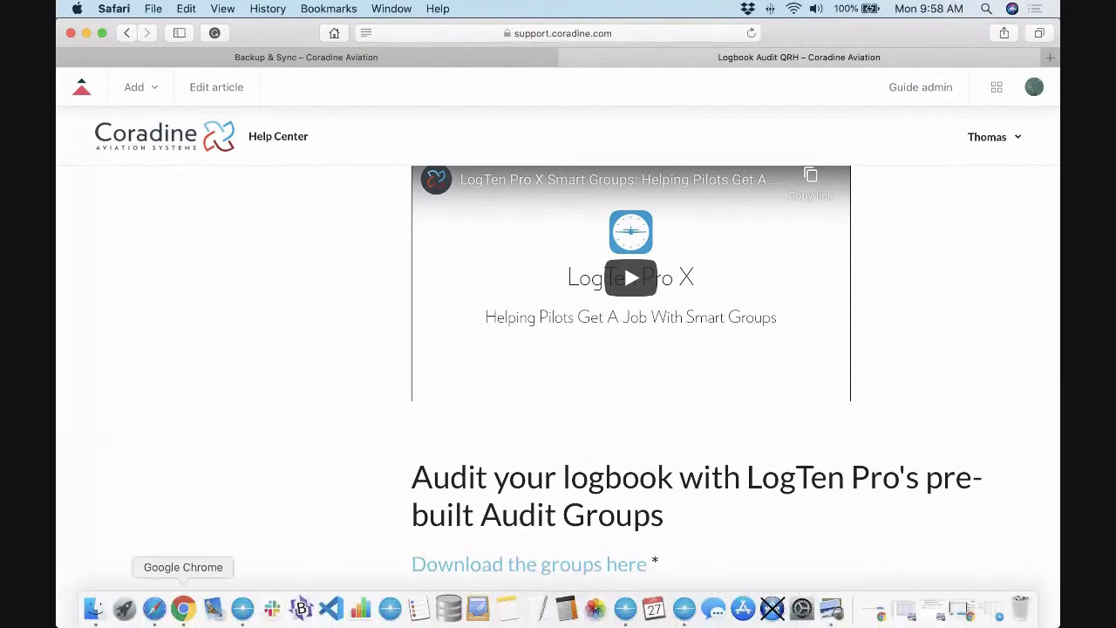
pyautogui.click(86, 33)
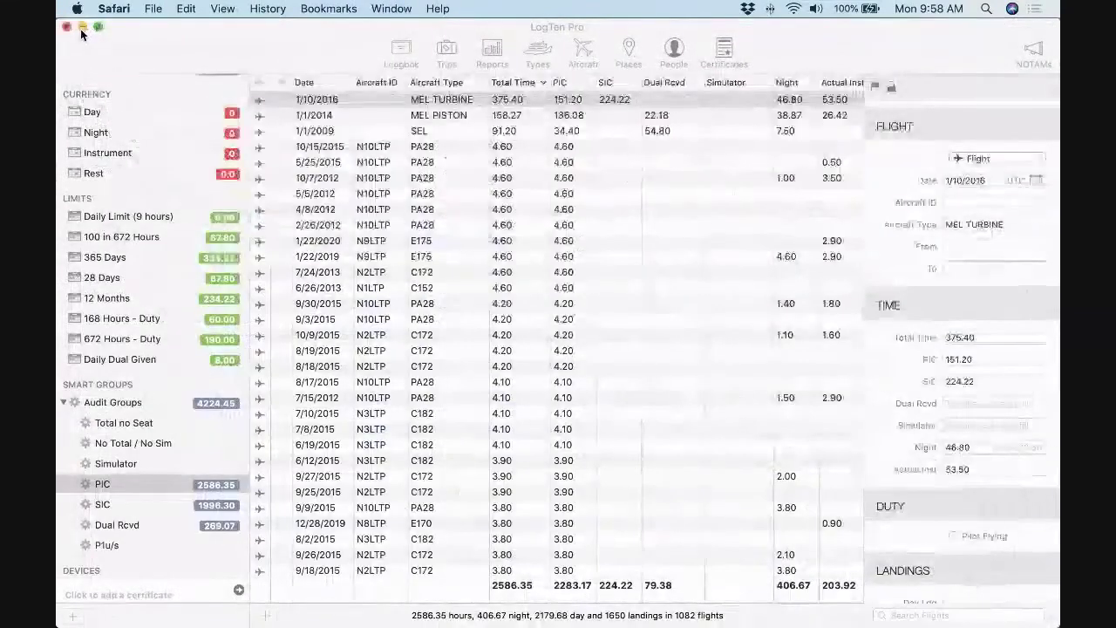
pyautogui.click(82, 30)
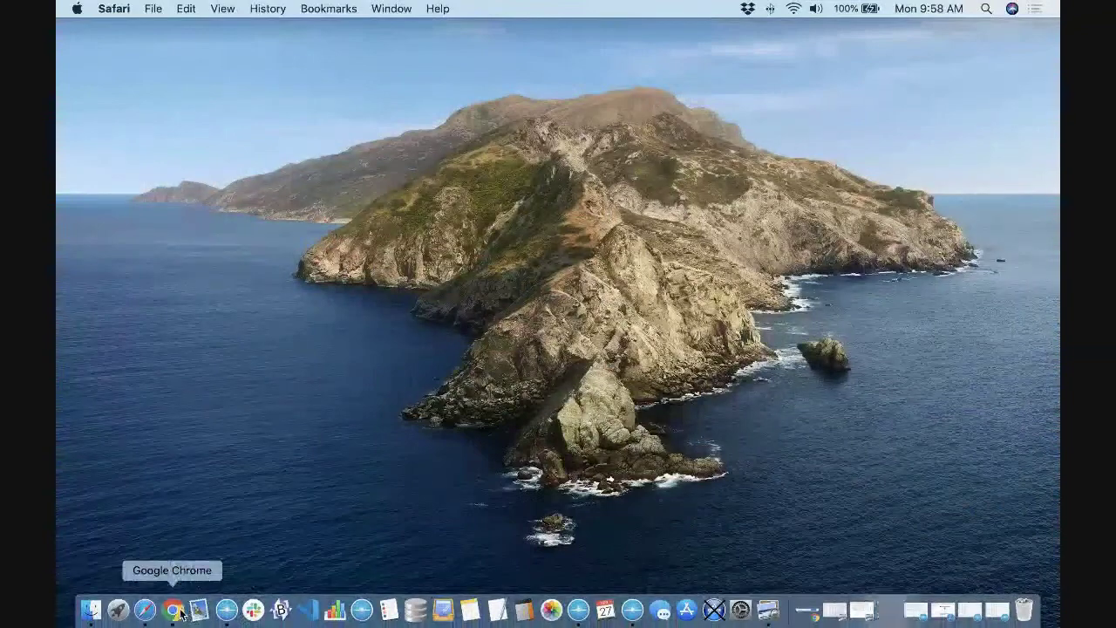
pyautogui.click(174, 610)
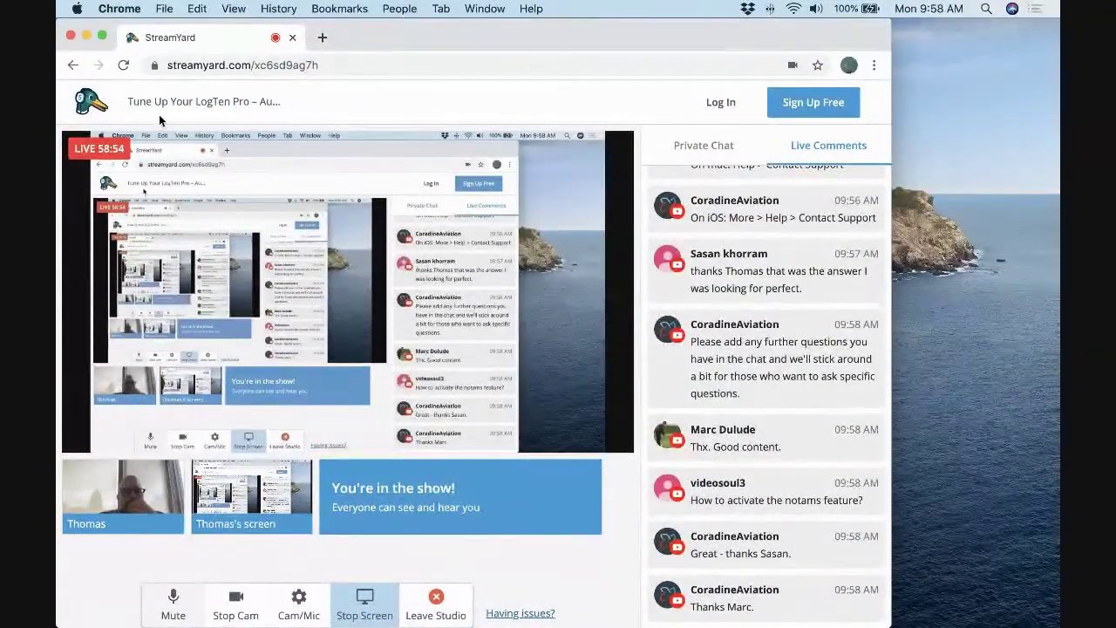
pyautogui.click(87, 36)
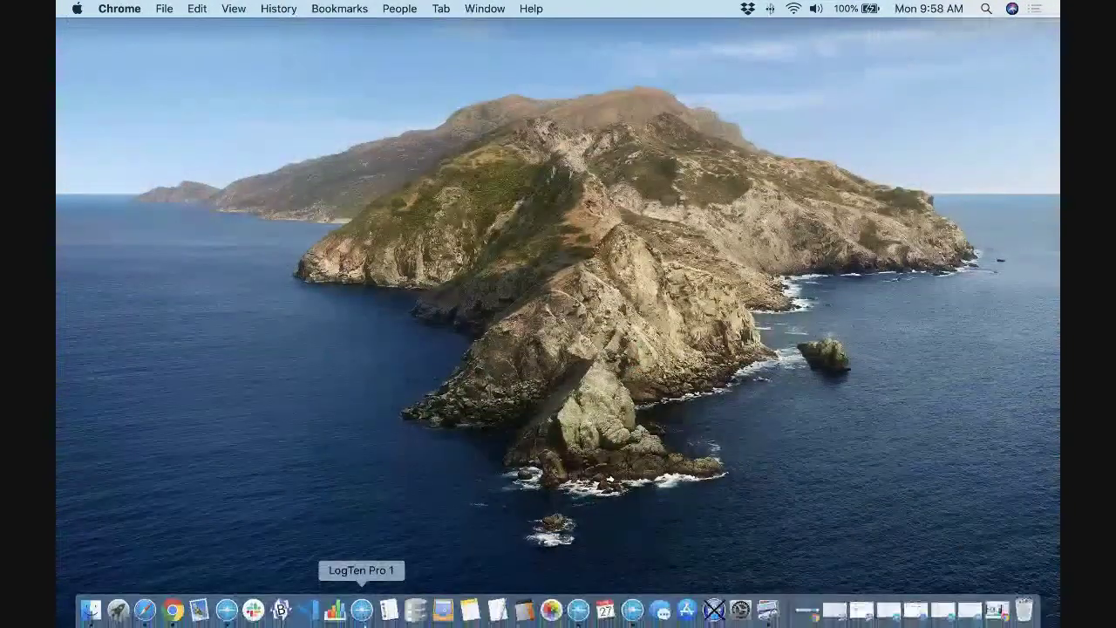